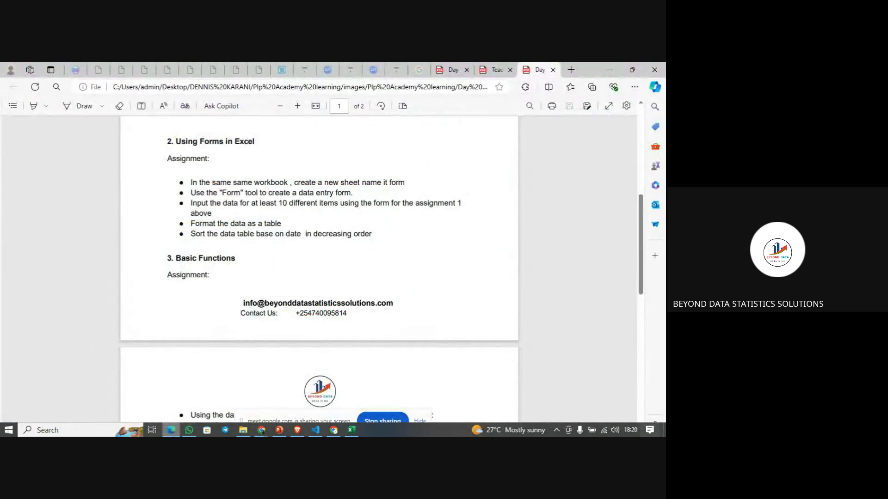
- Read both pages of the Day 1 assignment PDF and scroll back to the Data Entry task
{"action": "scroll", "coordinate": [280, 306], "scroll_direction": "up", "scroll_amount": 6}
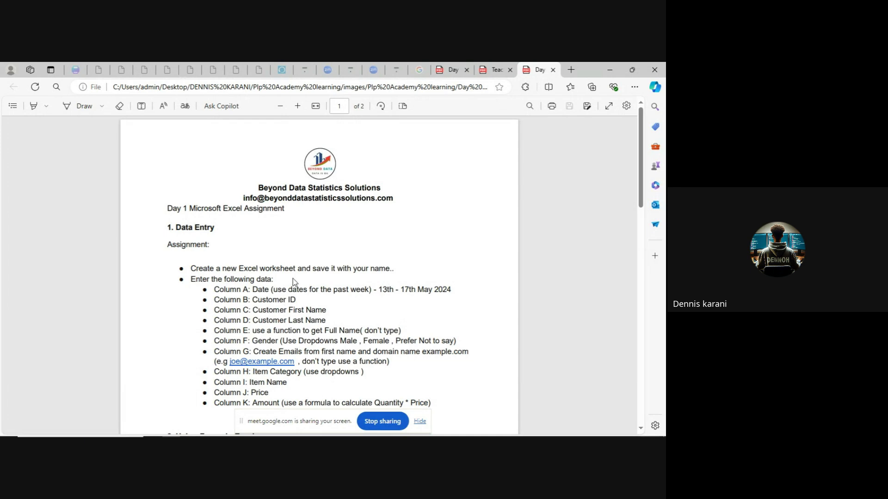
{"action": "scroll", "coordinate": [294, 282], "scroll_direction": "down", "scroll_amount": 4}
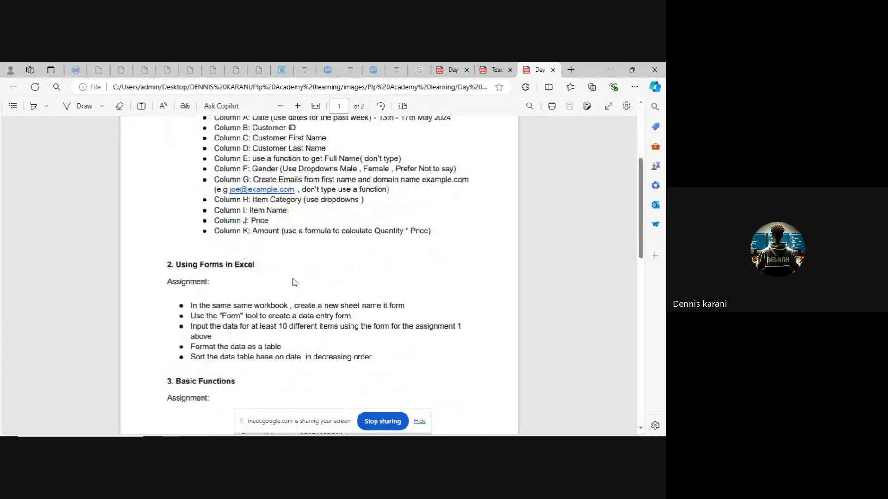
{"action": "scroll", "coordinate": [294, 282], "scroll_direction": "down", "scroll_amount": 3}
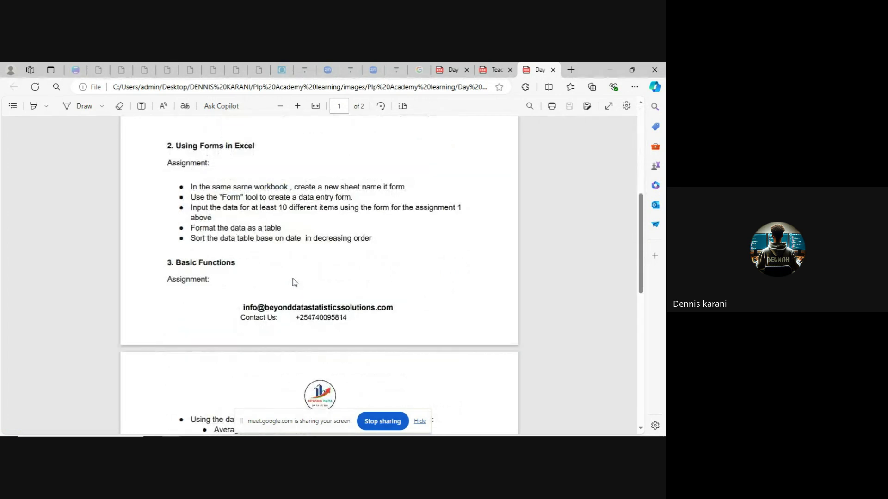
{"action": "scroll", "coordinate": [294, 283], "scroll_direction": "down", "scroll_amount": 2}
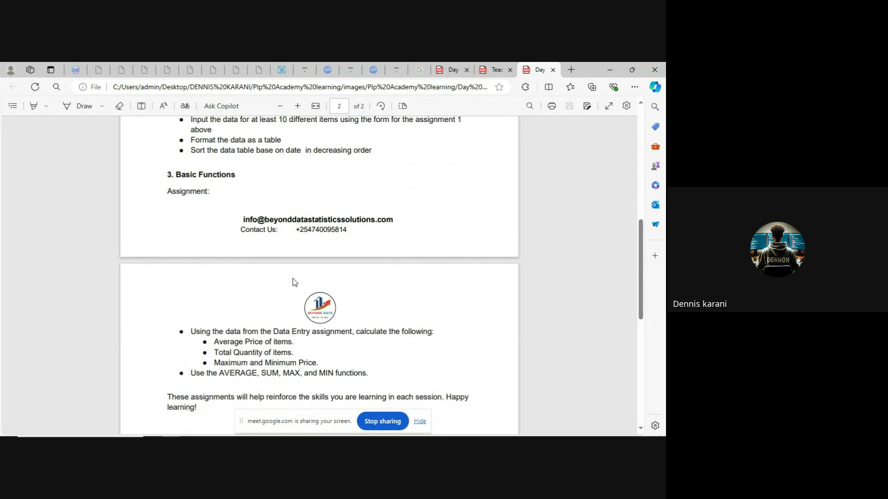
{"action": "scroll", "coordinate": [294, 282], "scroll_direction": "down", "scroll_amount": 2}
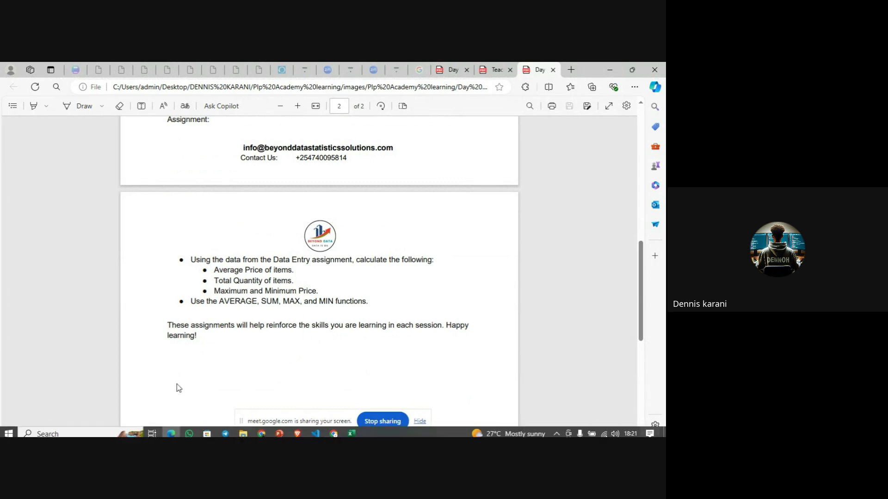
{"action": "scroll", "coordinate": [211, 320], "scroll_direction": "up", "scroll_amount": 10}
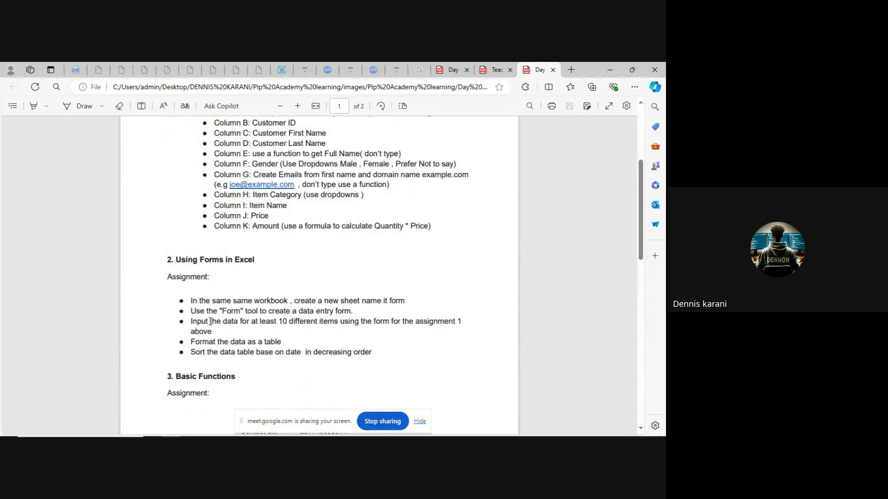
{"action": "scroll", "coordinate": [210, 321], "scroll_direction": "up", "scroll_amount": 2}
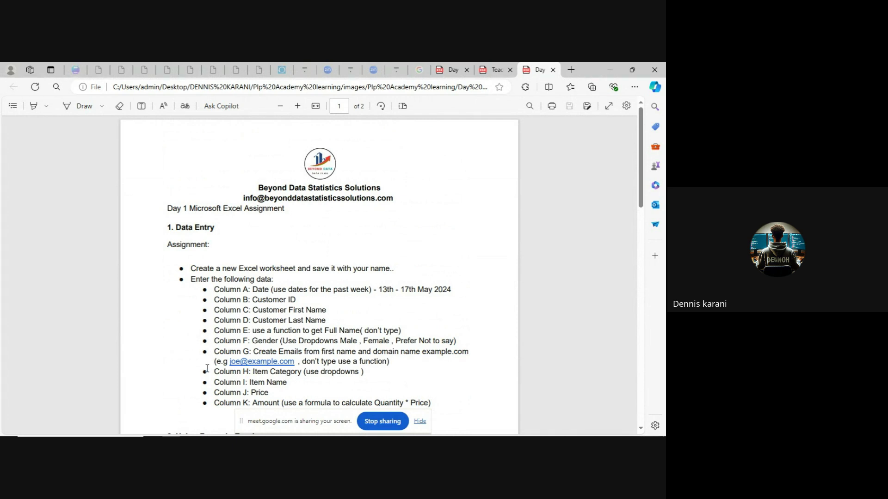
{"action": "mouse_move", "coordinate": [190, 434]}
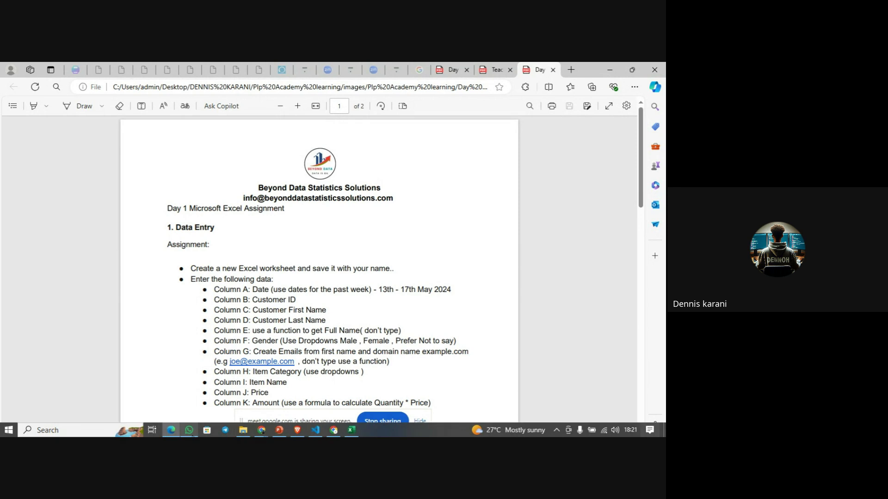
{"action": "left_click", "coordinate": [348, 433]}
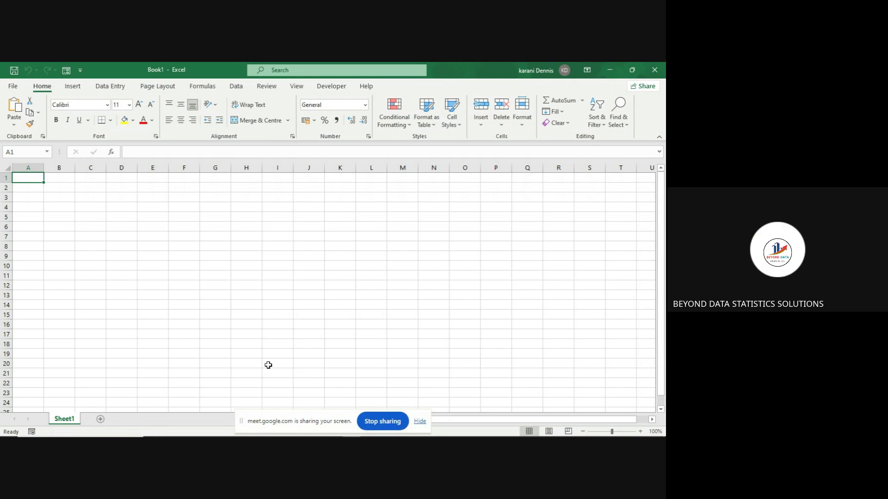
- Leave the blank Book1 workbook and return to the assignment PDF in Edge
{"action": "mouse_move", "coordinate": [231, 436]}
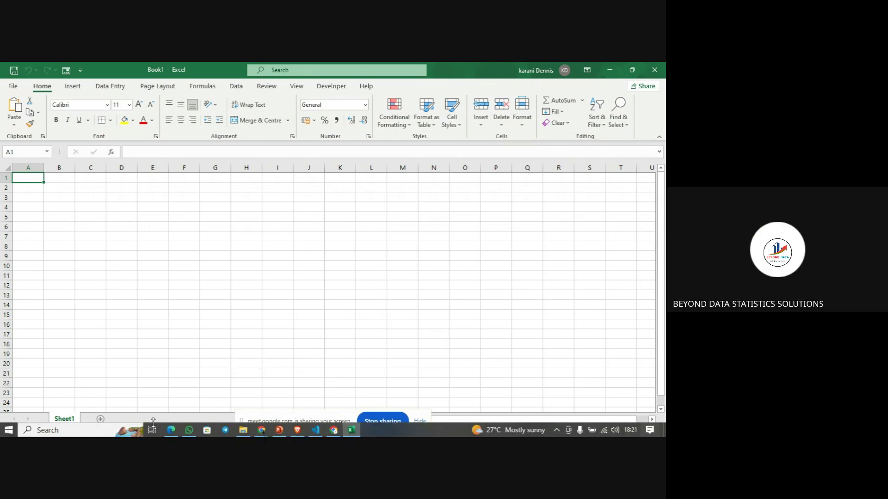
{"action": "left_click", "coordinate": [172, 431]}
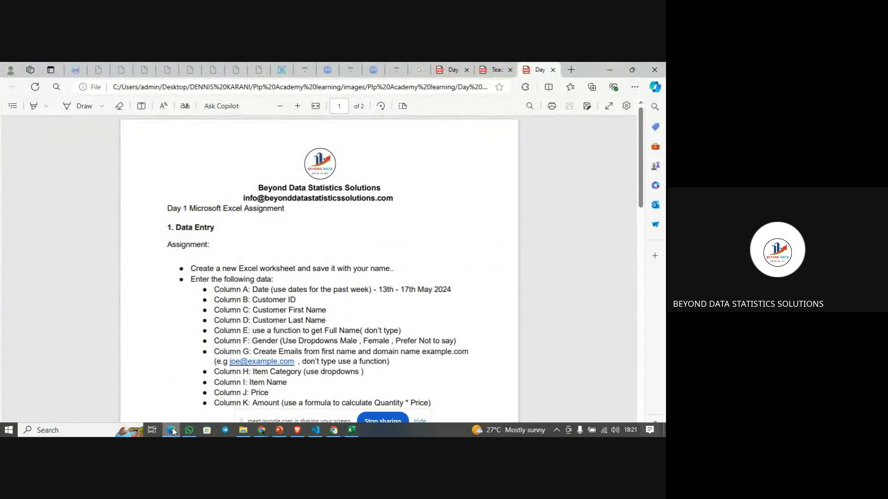
- Bring the Microsoft Excel Class Google Meet call window to the front
{"action": "left_click", "coordinate": [265, 433]}
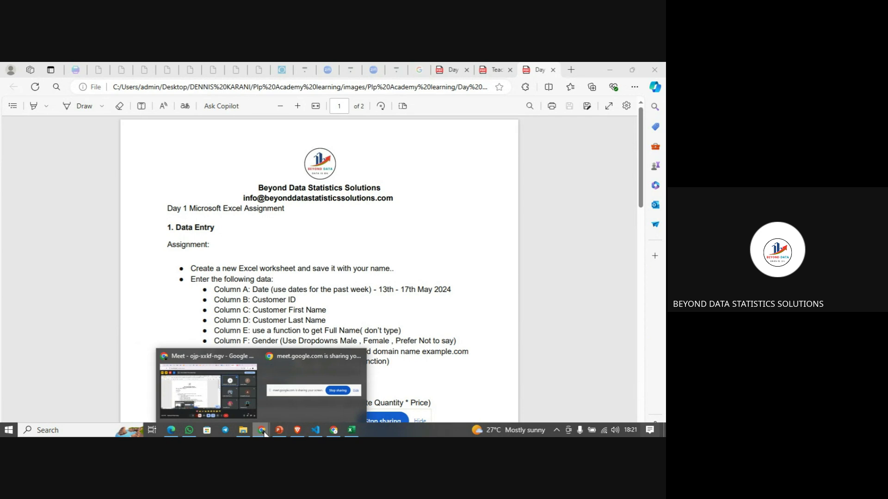
{"action": "left_click", "coordinate": [261, 433]}
{"action": "left_click", "coordinate": [260, 434]}
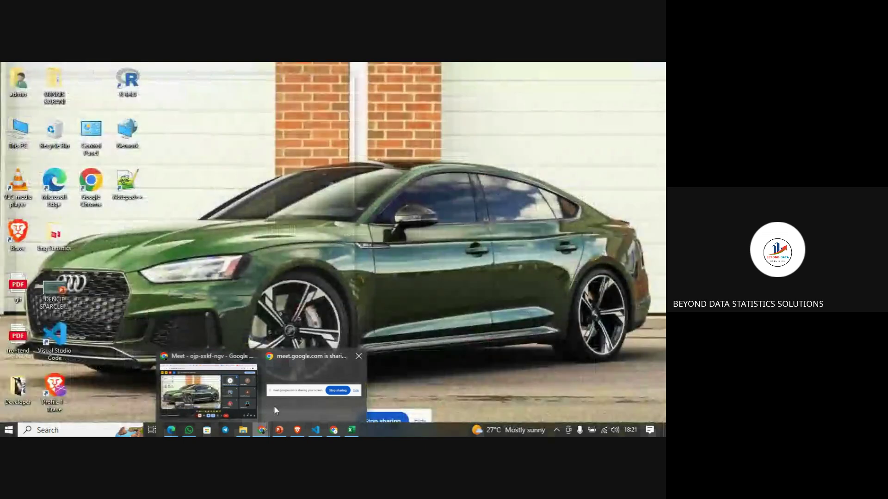
{"action": "left_click", "coordinate": [274, 406]}
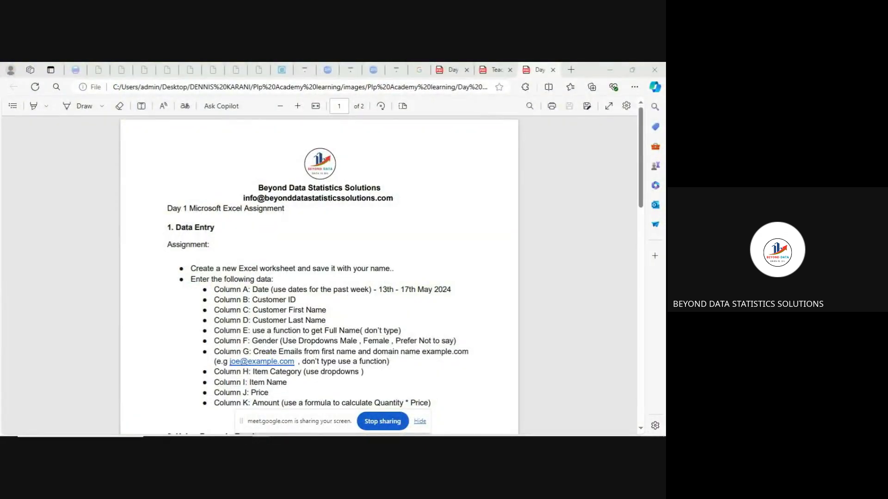
{"action": "left_click", "coordinate": [258, 434]}
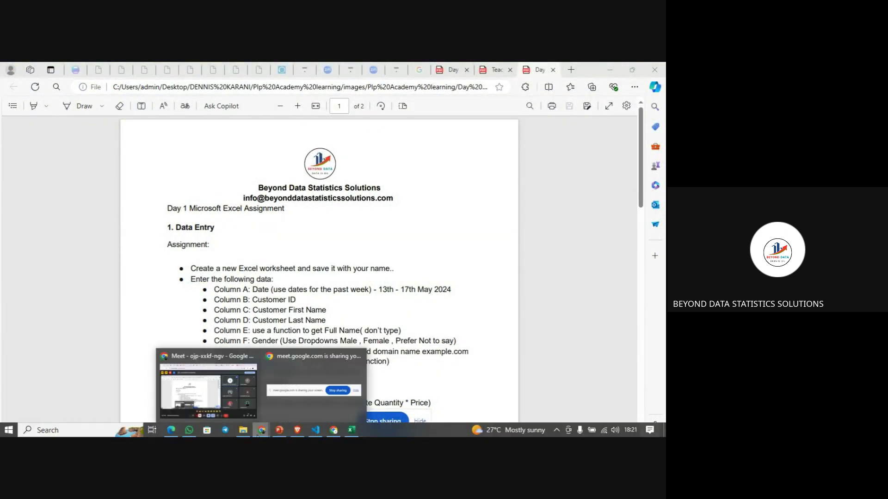
{"action": "left_click", "coordinate": [244, 413]}
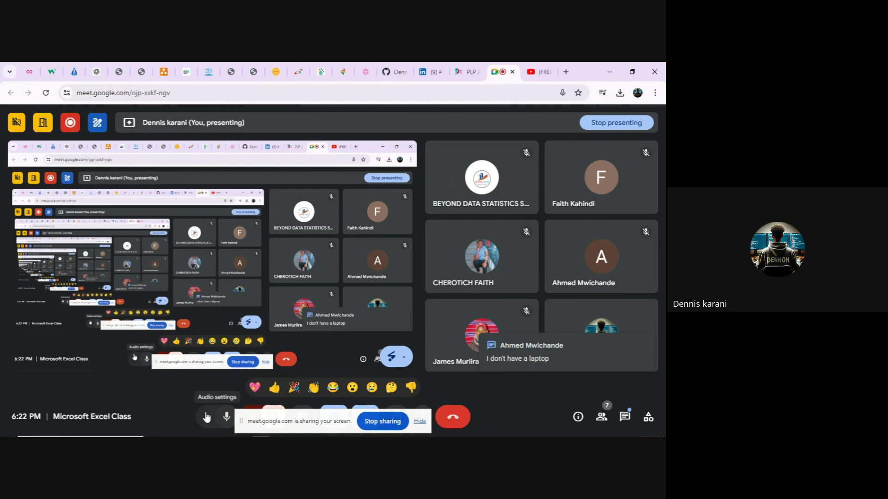
- Go from the Google Meet call back to the Day 1 assignment PDF
{"action": "mouse_move", "coordinate": [189, 430]}
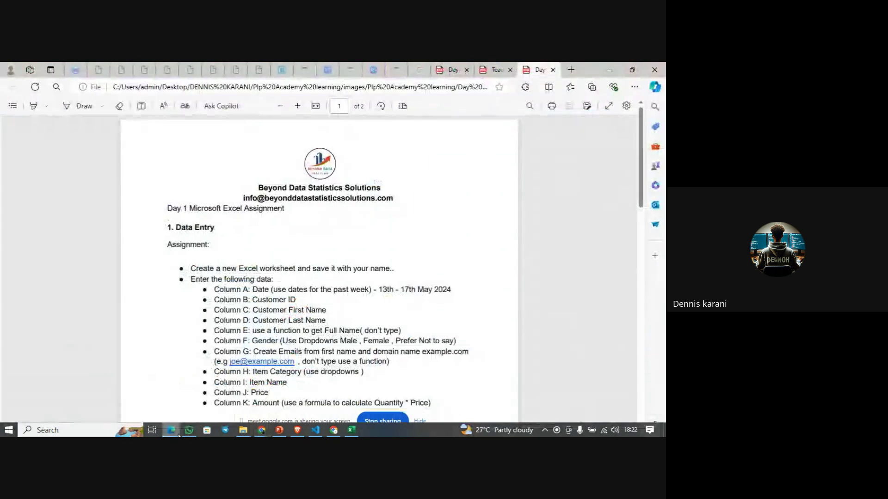
{"action": "left_click", "coordinate": [171, 430]}
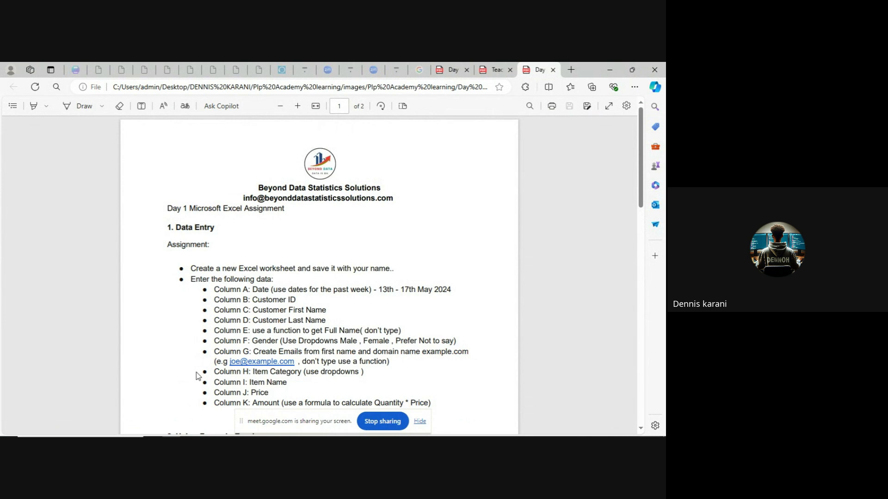
- Scroll to the Basic Functions task on page 2, then switch to the empty Book1 workbook
{"action": "scroll", "coordinate": [198, 376], "scroll_direction": "down", "scroll_amount": 3}
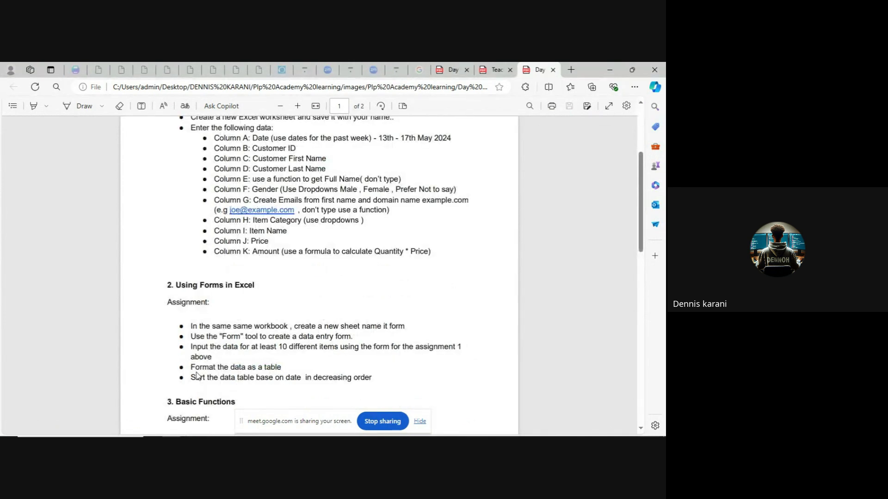
{"action": "scroll", "coordinate": [198, 375], "scroll_direction": "down", "scroll_amount": 4}
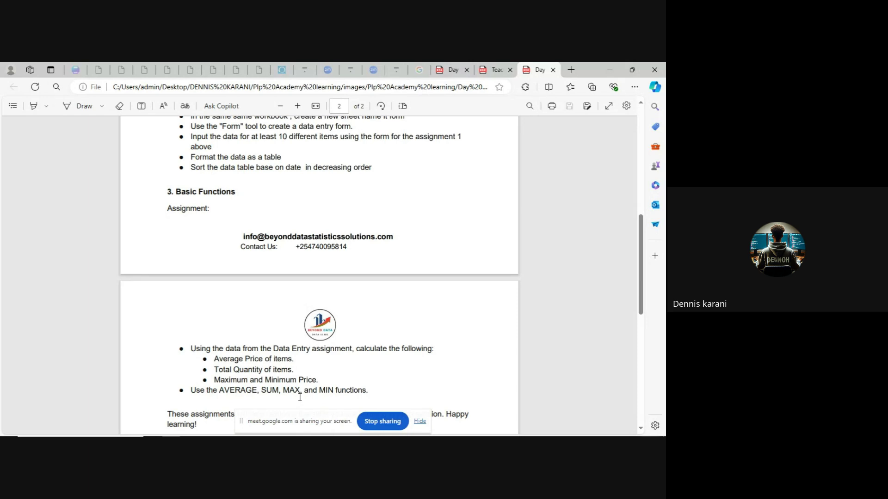
{"action": "mouse_move", "coordinate": [225, 434]}
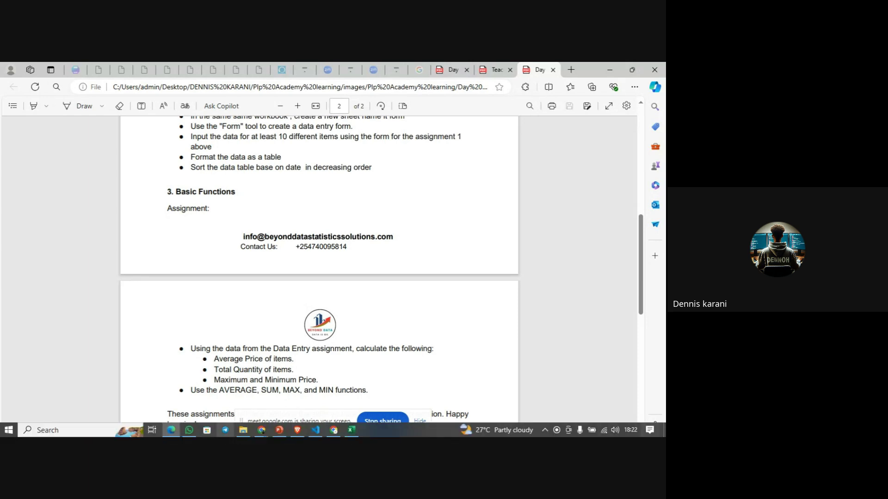
{"action": "left_click", "coordinate": [353, 435]}
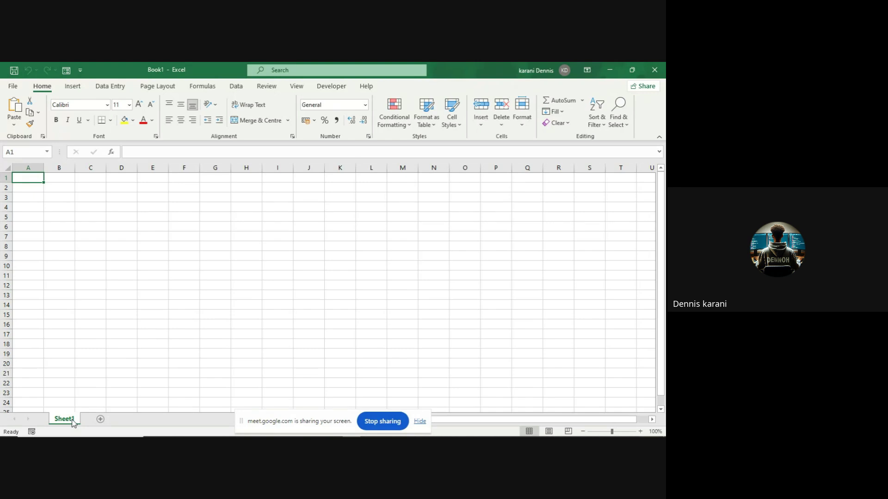
- Enter the headers Name, Age and Department in cells A1 to C1
{"action": "left_click", "coordinate": [26, 186]}
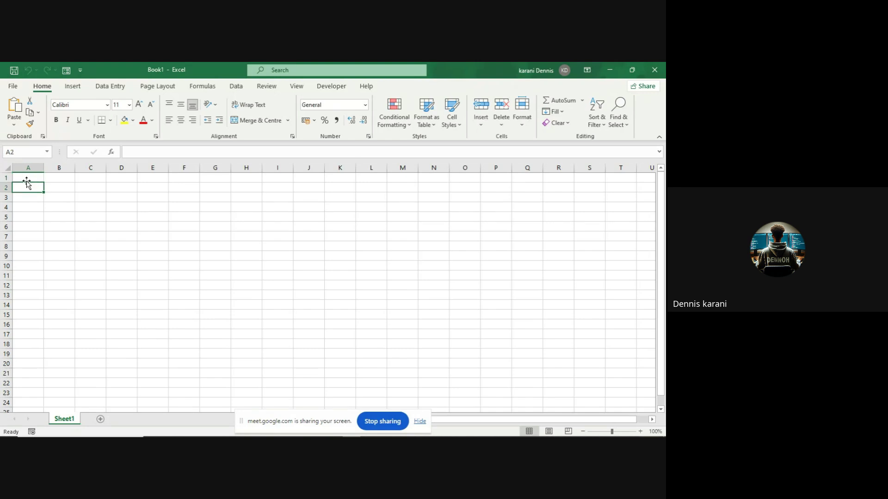
{"action": "left_click", "coordinate": [26, 178]}
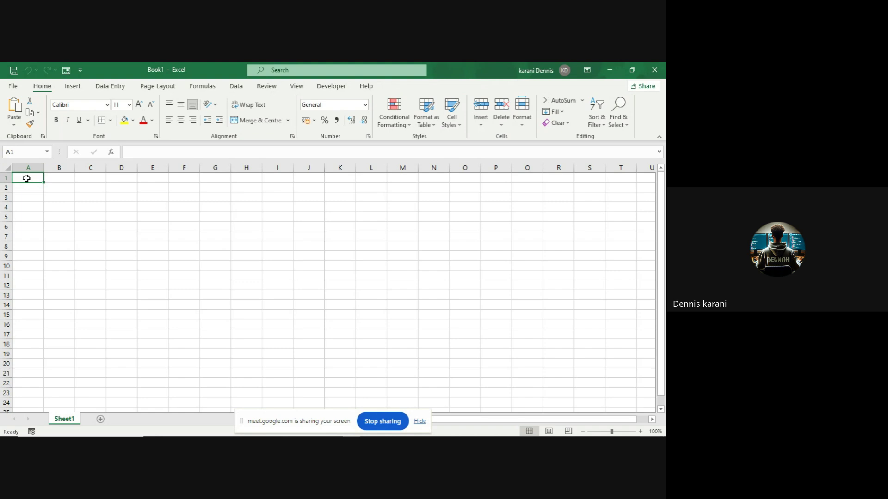
{"action": "type", "text": "Name"}
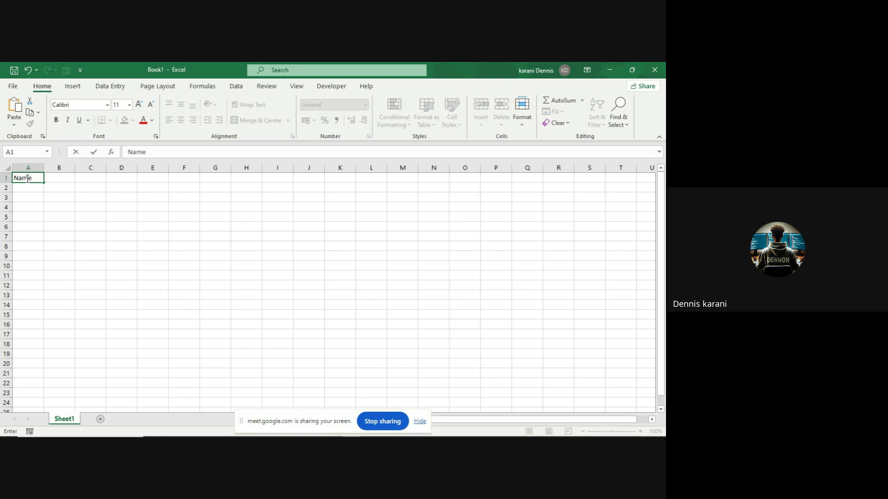
{"action": "key", "text": "Tab"}
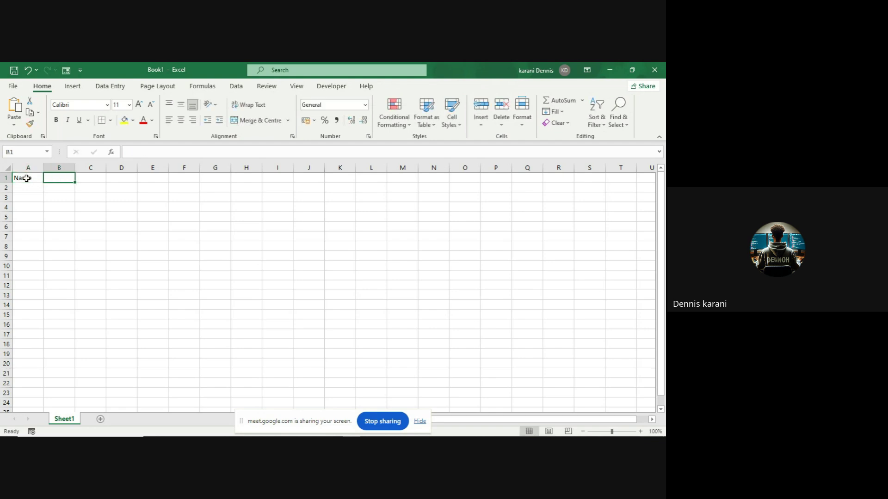
{"action": "type", "text": "Age"}
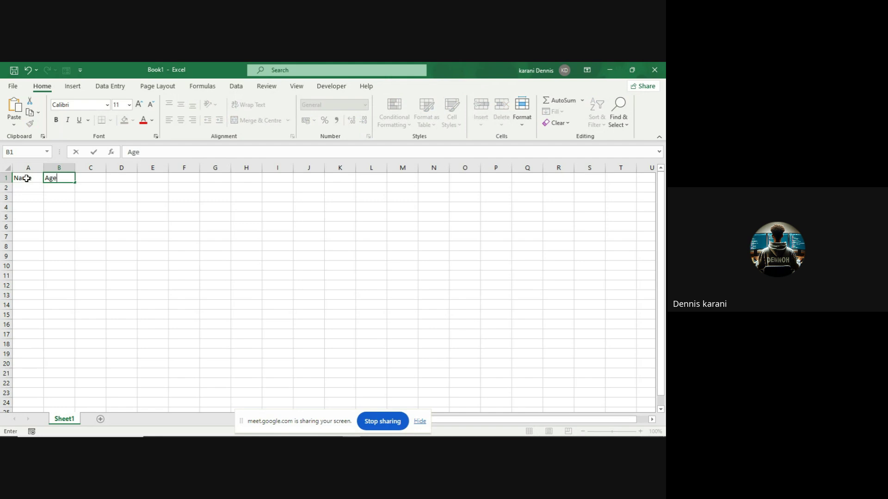
{"action": "key", "text": "Tab"}
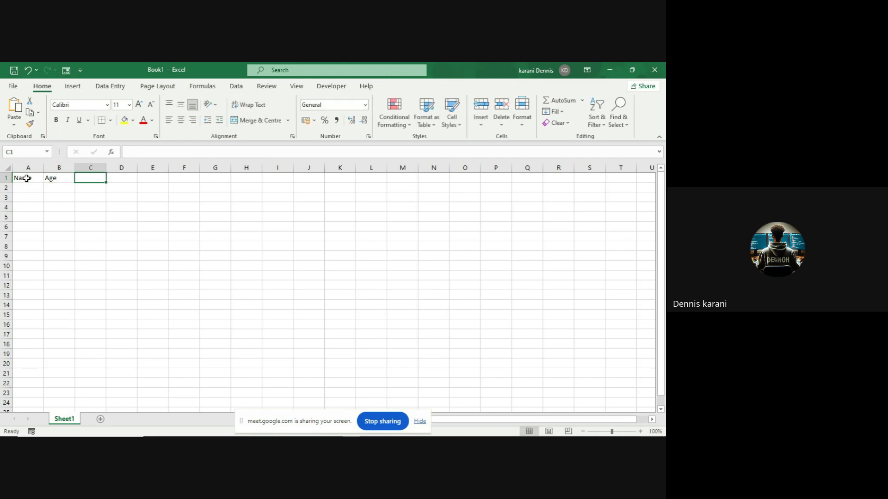
{"action": "type", "text": "DE"}
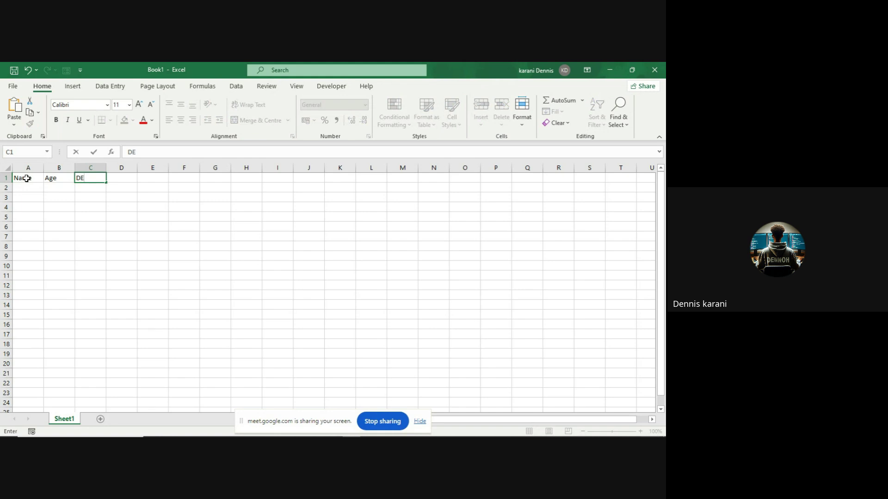
{"action": "key", "text": "BackSpace"}
{"action": "type", "text": "epartme"}
{"action": "type", "text": "nt"}
{"action": "key", "text": "Tab"}
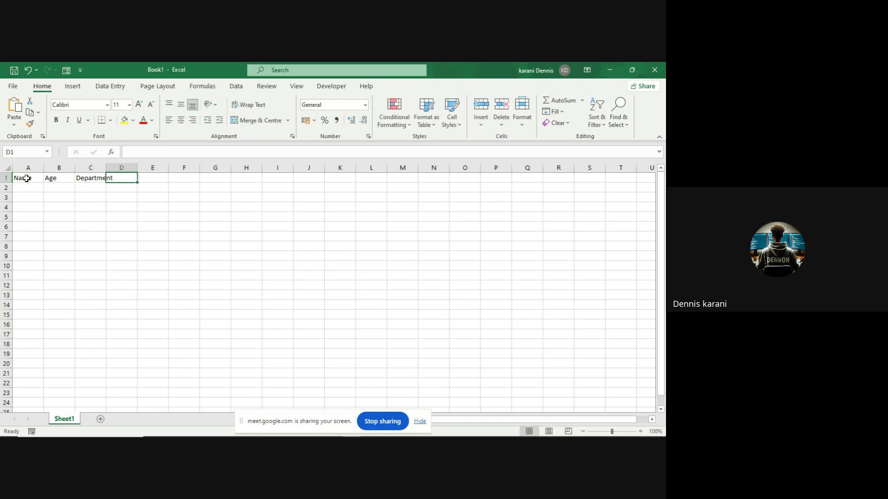
- Add the Course header in cell D1
{"action": "left_click", "coordinate": [44, 207]}
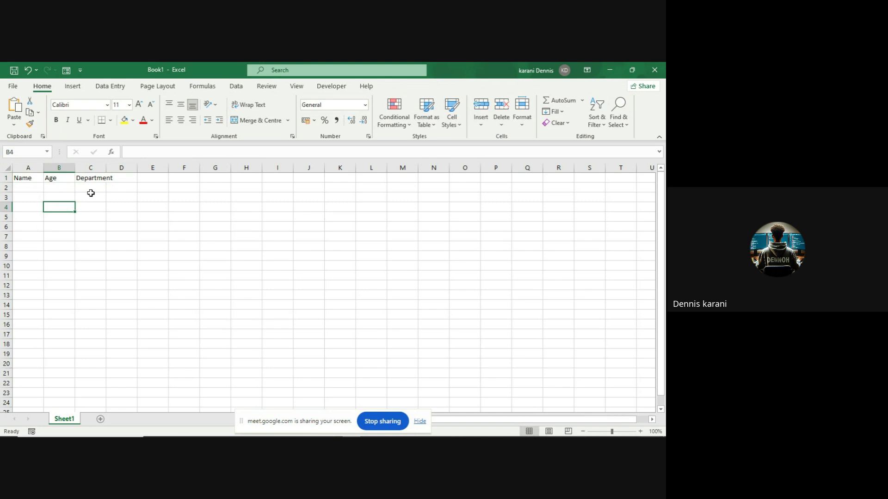
{"action": "left_click", "coordinate": [121, 180]}
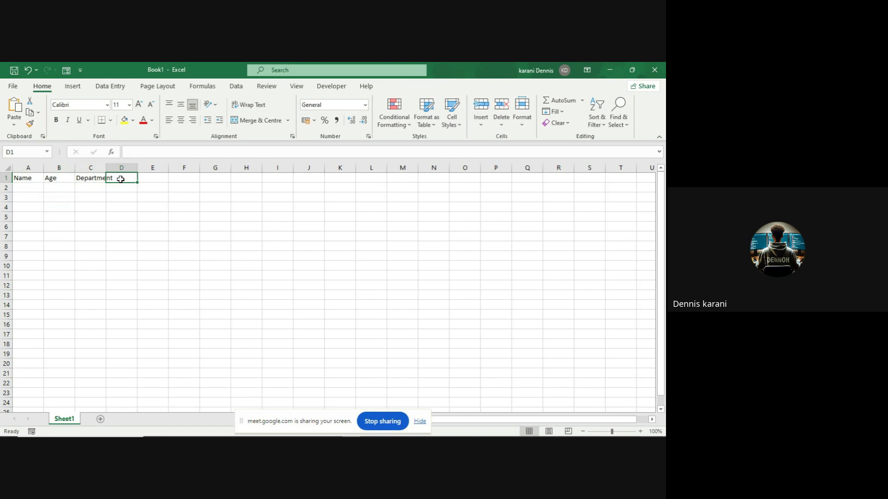
{"action": "type", "text": "C"}
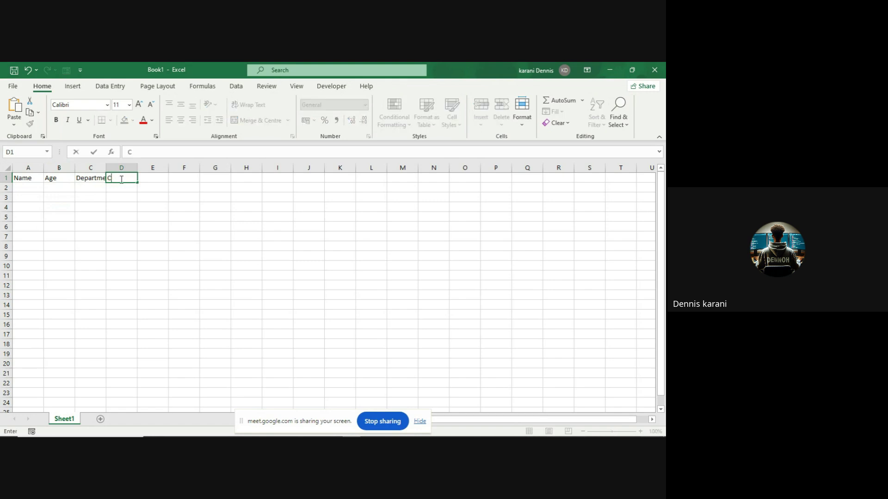
{"action": "type", "text": "ourse"}
{"action": "key", "text": "Return"}
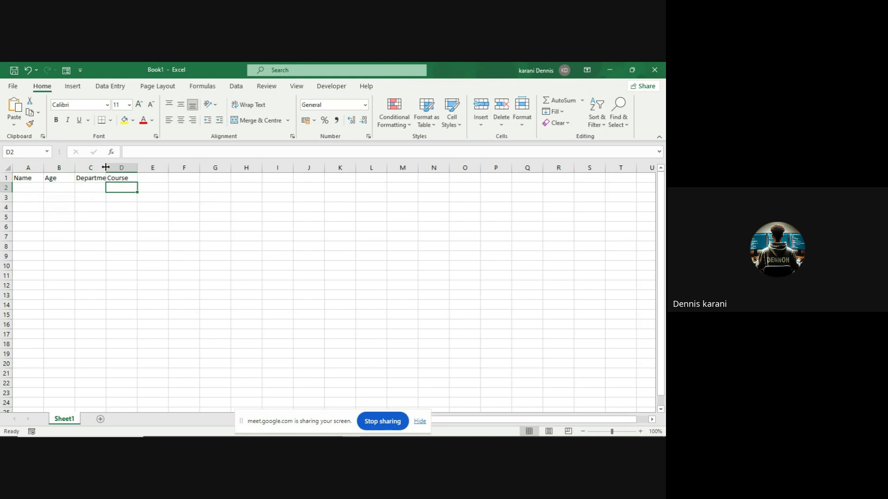
- AutoFit column C, then AutoFit every column of the whole sheet to its header text
{"action": "double_click", "coordinate": [106, 167]}
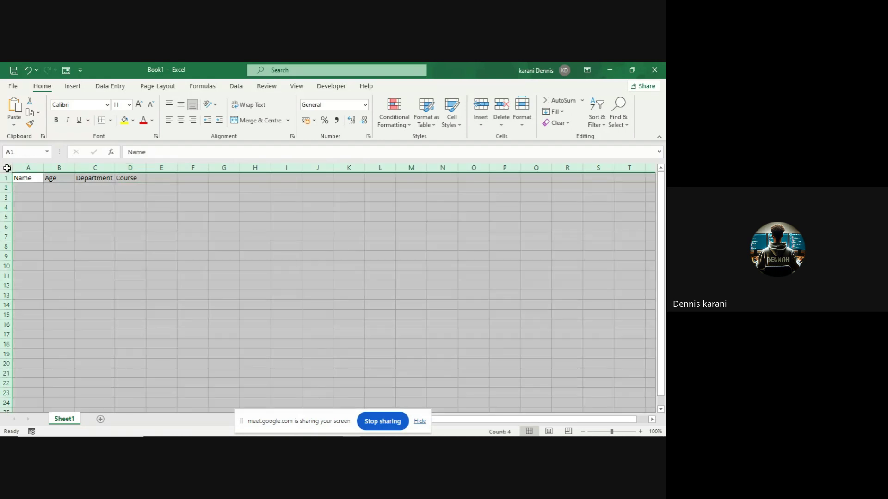
{"action": "left_click", "coordinate": [7, 169]}
{"action": "double_click", "coordinate": [44, 166]}
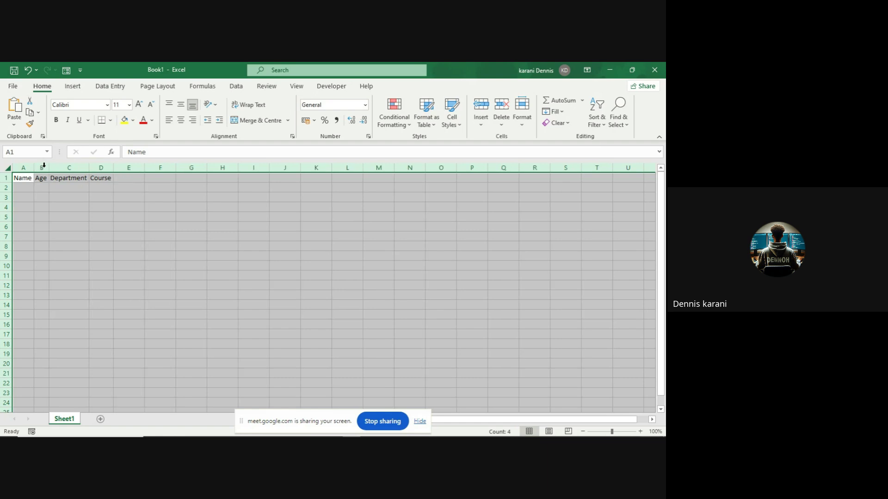
{"action": "left_click", "coordinate": [88, 218]}
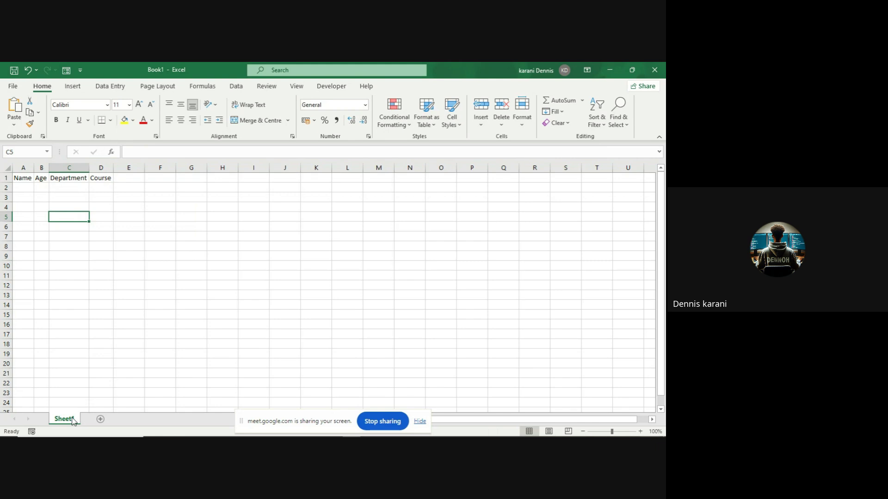
- Insert a new Sheet2 and open its code module with View Code
{"action": "left_click", "coordinate": [101, 421]}
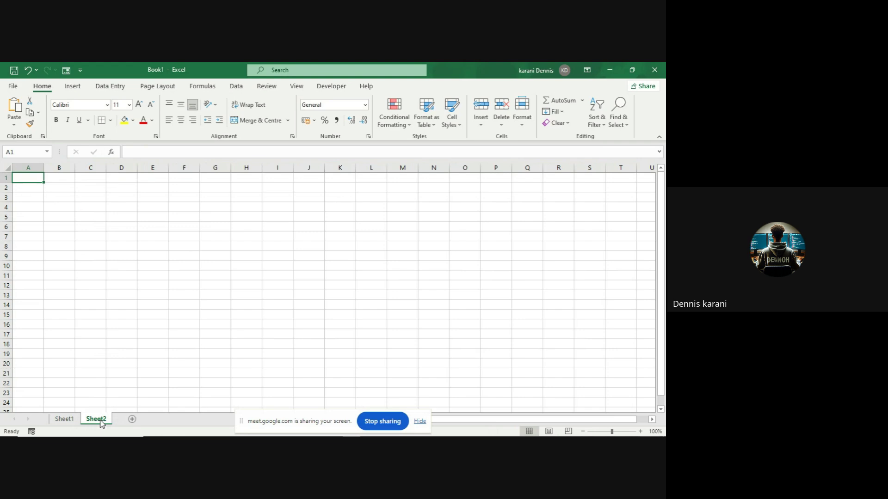
{"action": "right_click", "coordinate": [102, 424]}
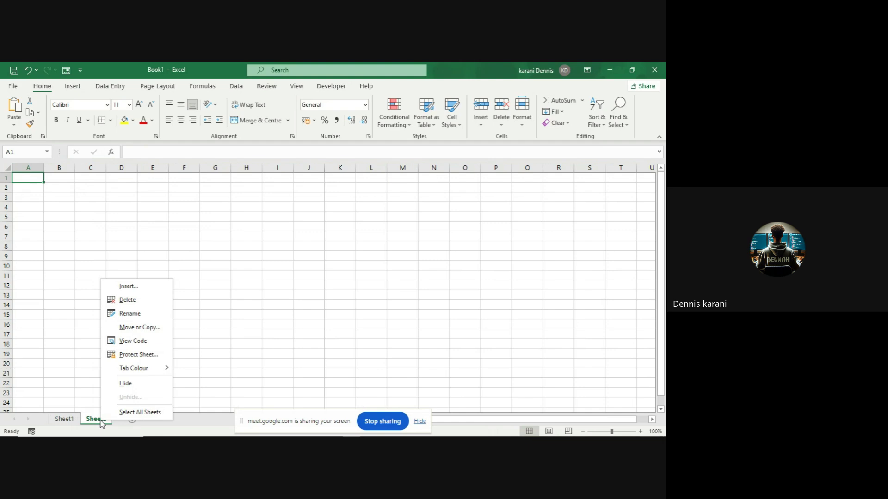
{"action": "left_click", "coordinate": [124, 341]}
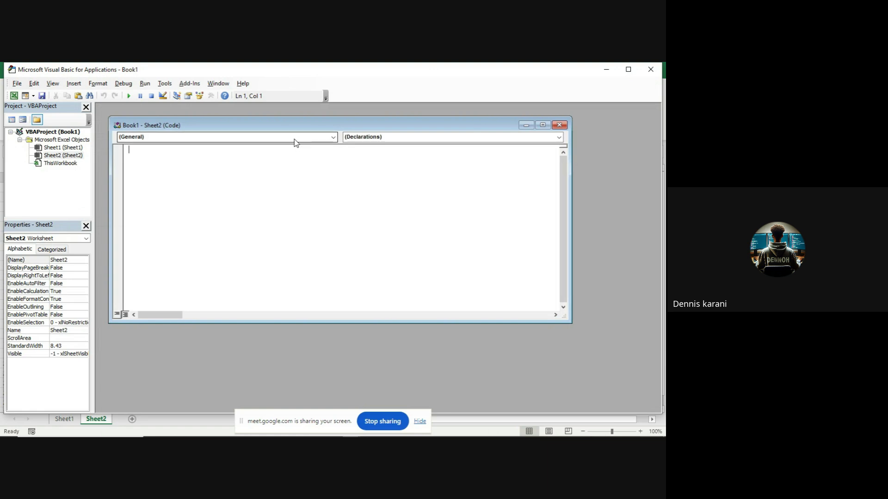
- Give Sheet2 a Worksheet_SelectionChange procedure containing Cells.EntireColumn.AutoFit, then minimize the code window
{"action": "left_click", "coordinate": [333, 140]}
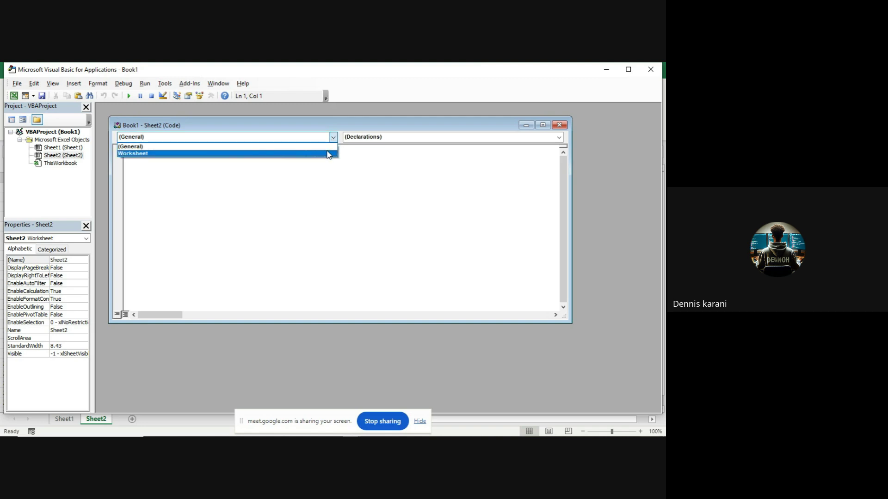
{"action": "left_click", "coordinate": [329, 154]}
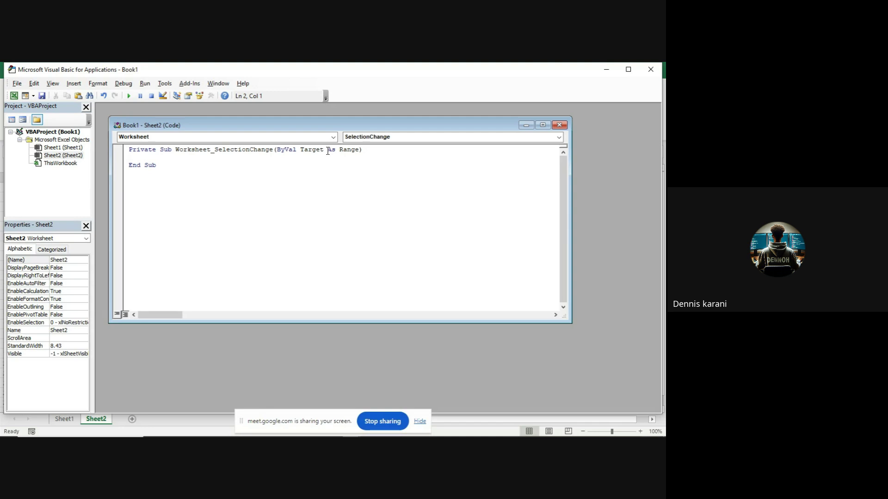
{"action": "type", "text": "Cells.E"}
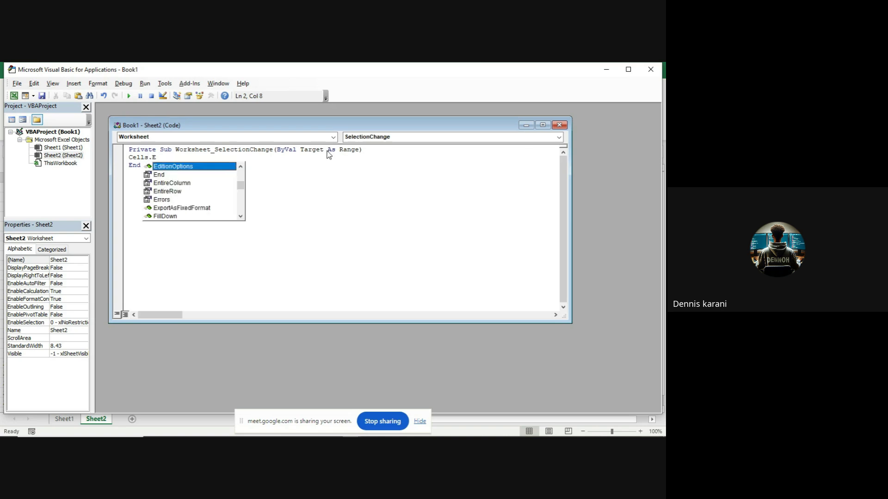
{"action": "type", "text": "n"}
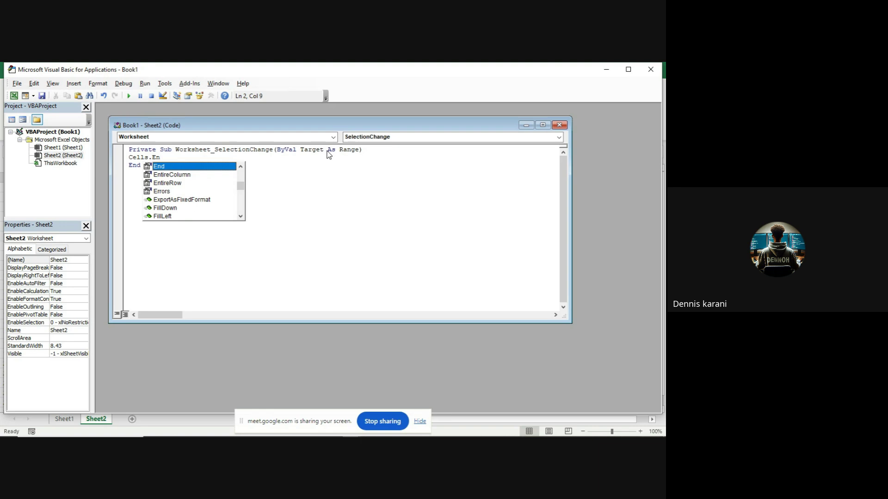
{"action": "key", "text": "Down"}
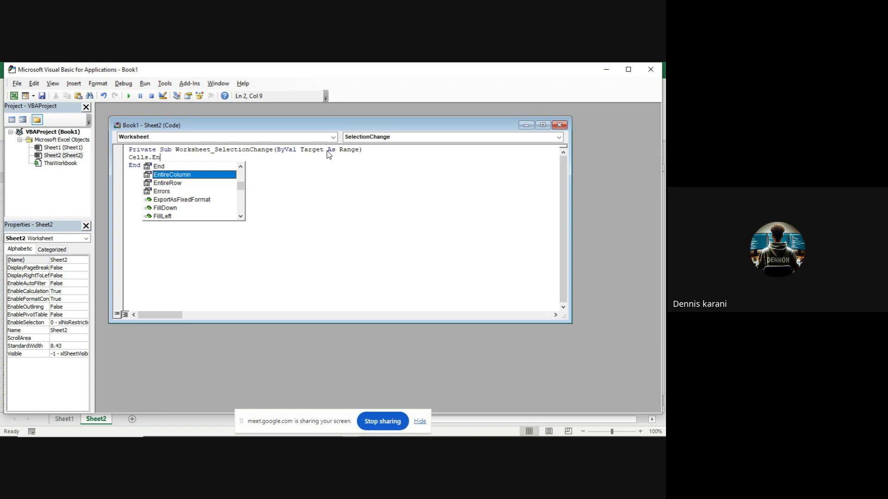
{"action": "key", "text": "Tab"}
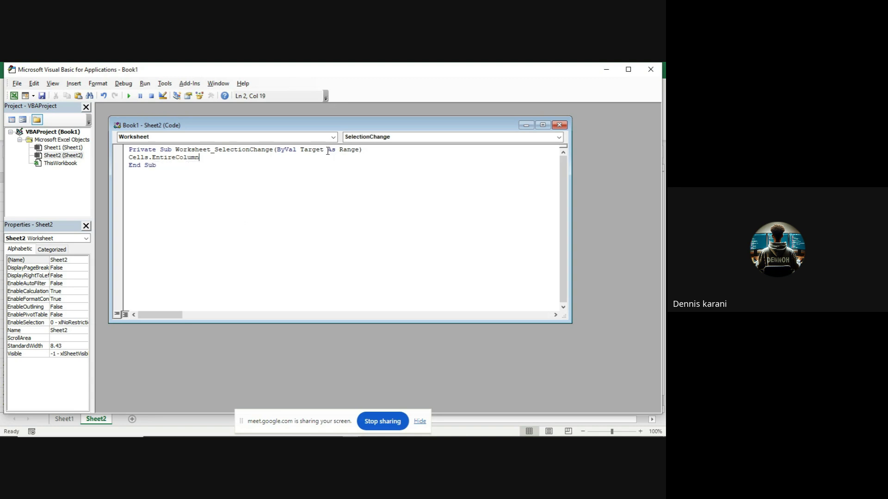
{"action": "type", "text": ".A"}
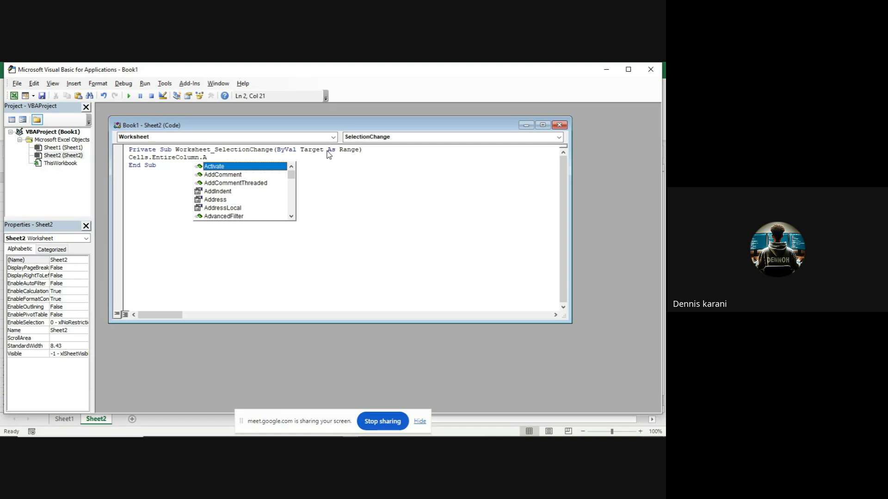
{"action": "type", "text": "utofi"}
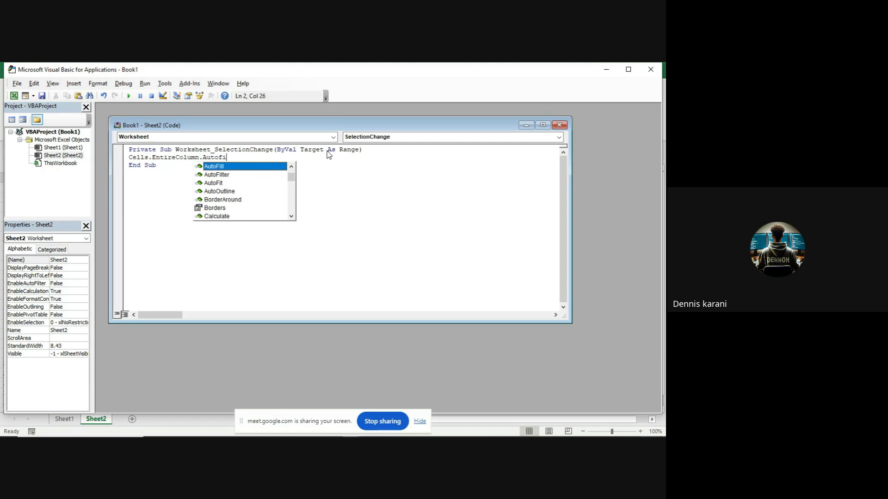
{"action": "type", "text": "t"}
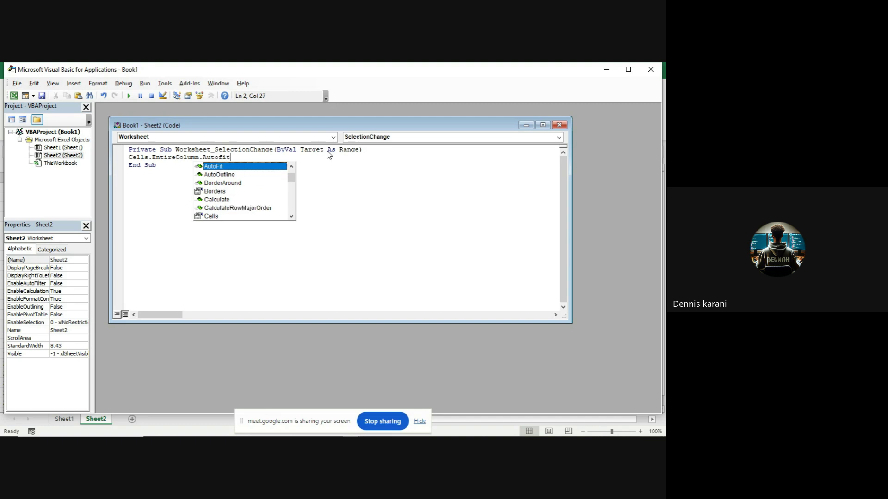
{"action": "key", "text": "Return"}
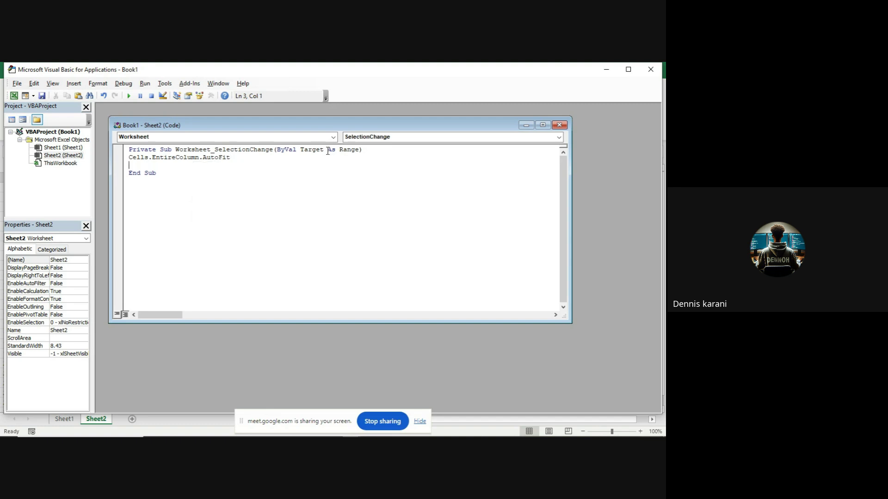
{"action": "key", "text": "BackSpace"}
{"action": "left_click", "coordinate": [525, 125]}
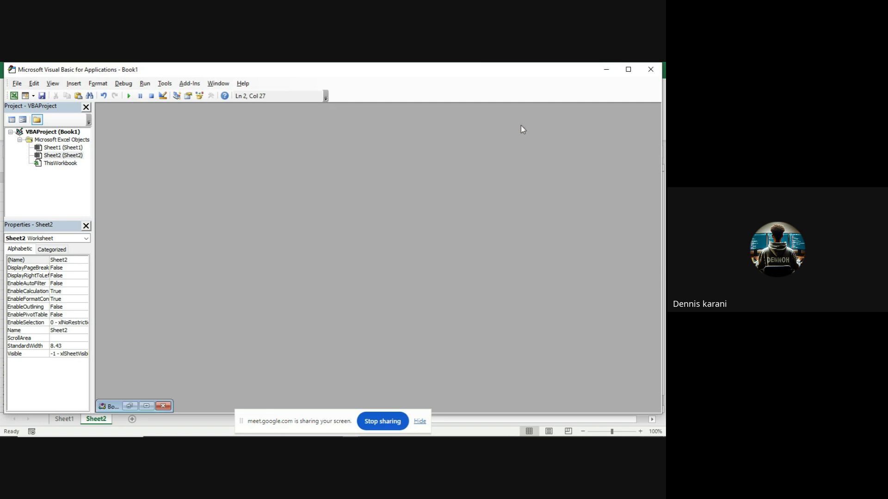
- On Sheet2, enter the headers Name in A1, Depatment in B1 and Age in C1
{"action": "left_click", "coordinate": [609, 68]}
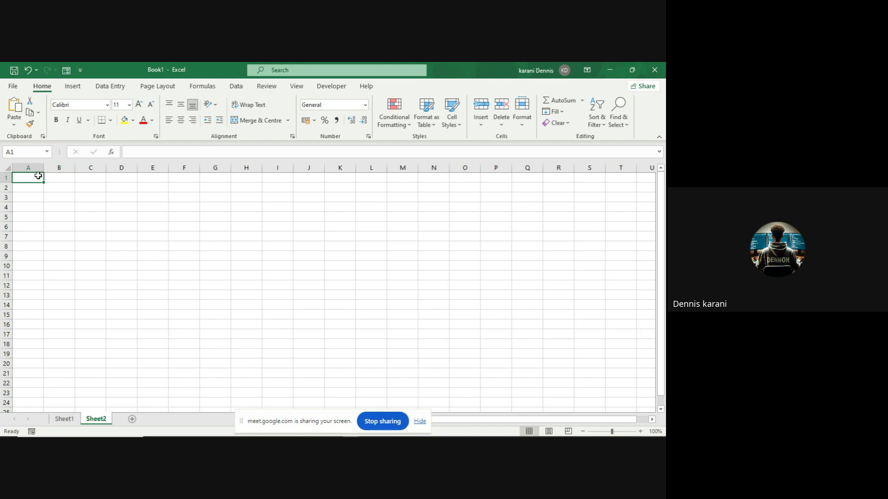
{"action": "type", "text": "Name"}
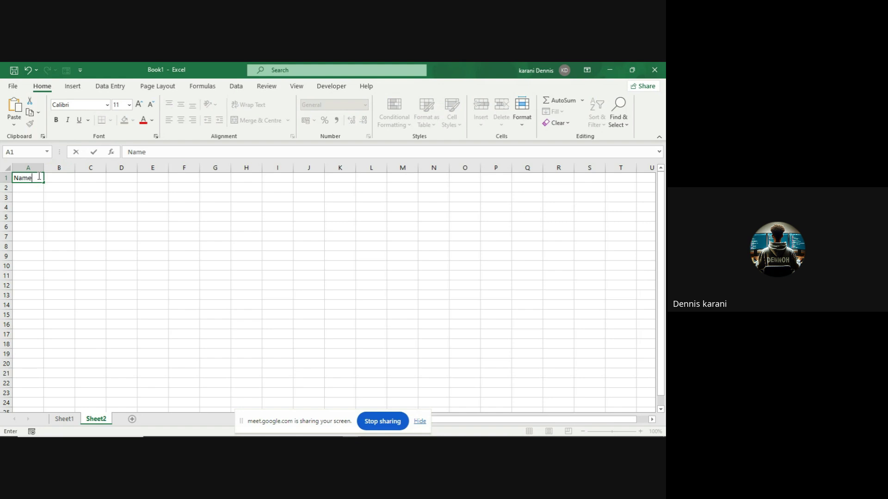
{"action": "key", "text": "Return"}
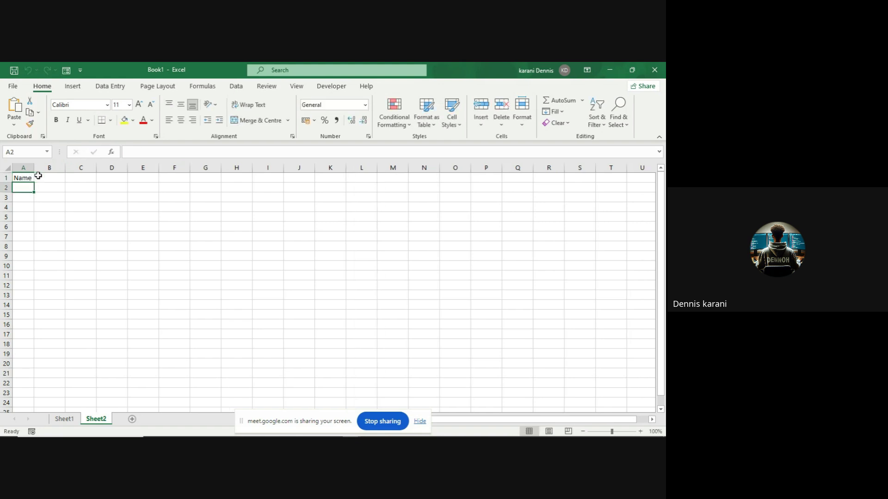
{"action": "key", "text": "Up"}
{"action": "left_click", "coordinate": [38, 177]}
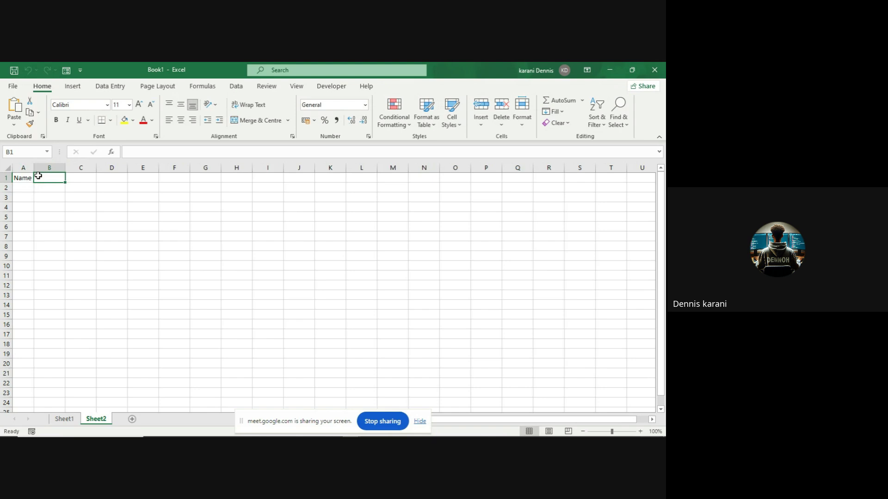
{"action": "type", "text": "De"}
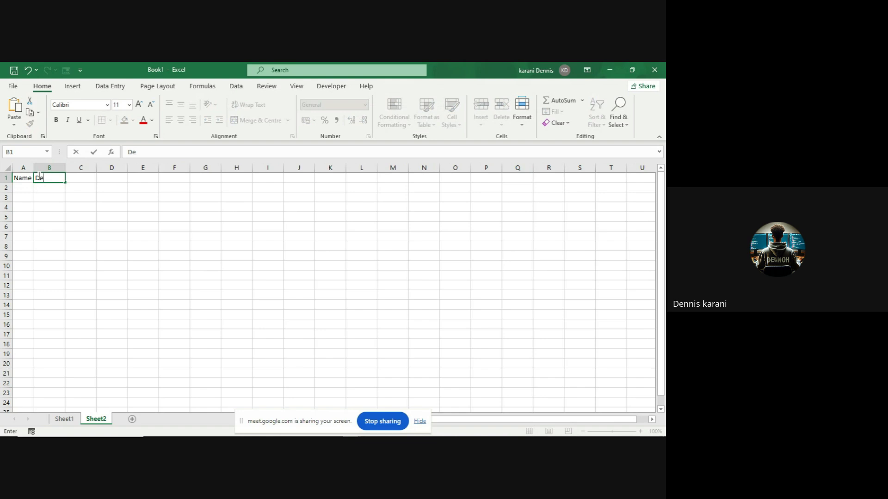
{"action": "type", "text": "patment"}
{"action": "key", "text": "Tab"}
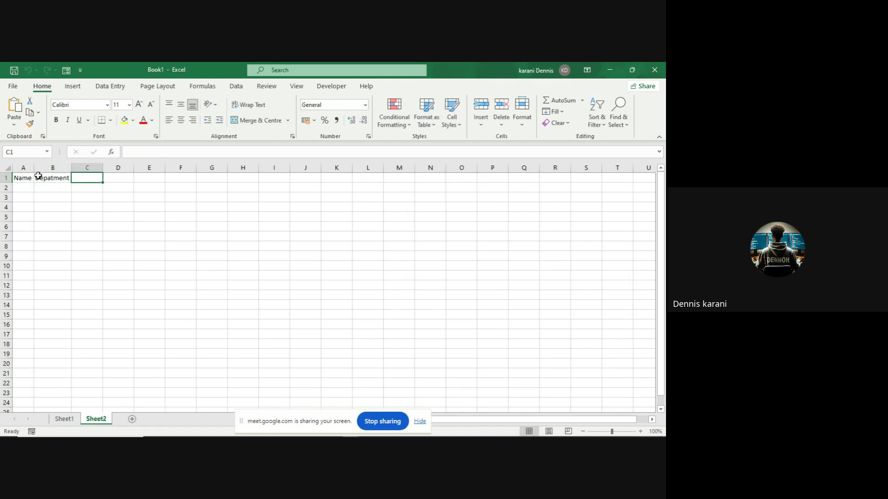
{"action": "type", "text": "Age"}
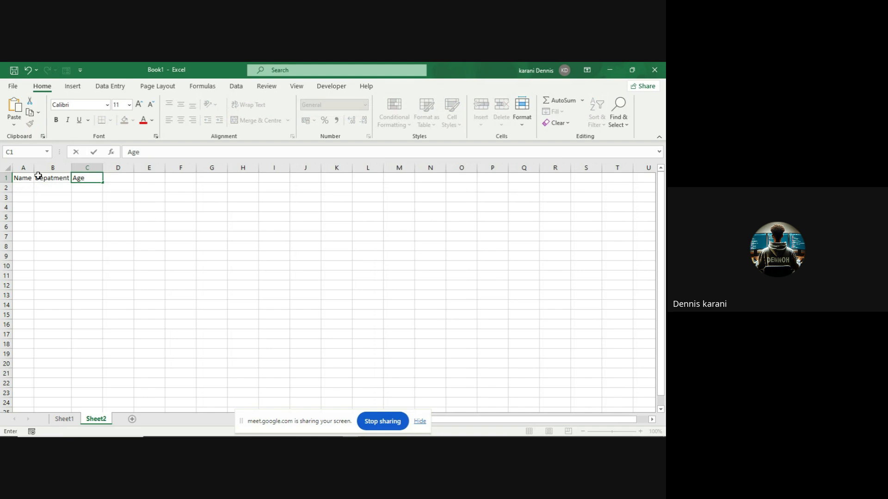
{"action": "key", "text": "Return"}
{"action": "left_click", "coordinate": [123, 198]}
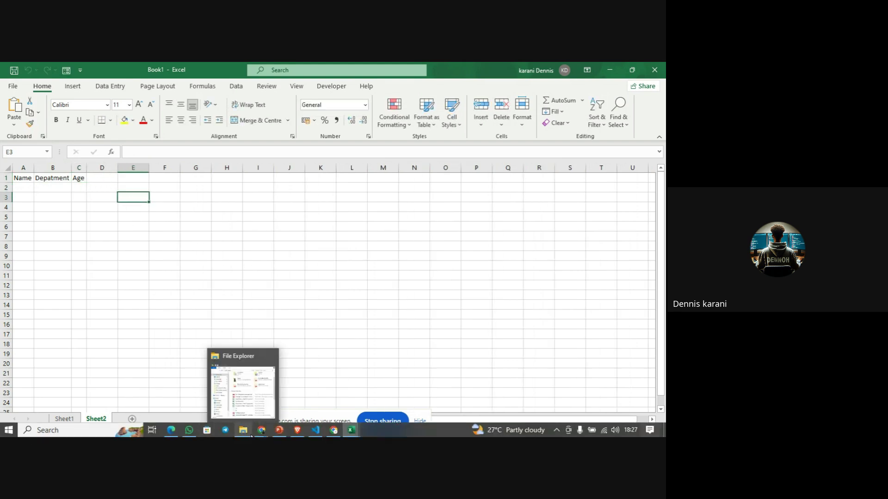
{"action": "mouse_move", "coordinate": [261, 431]}
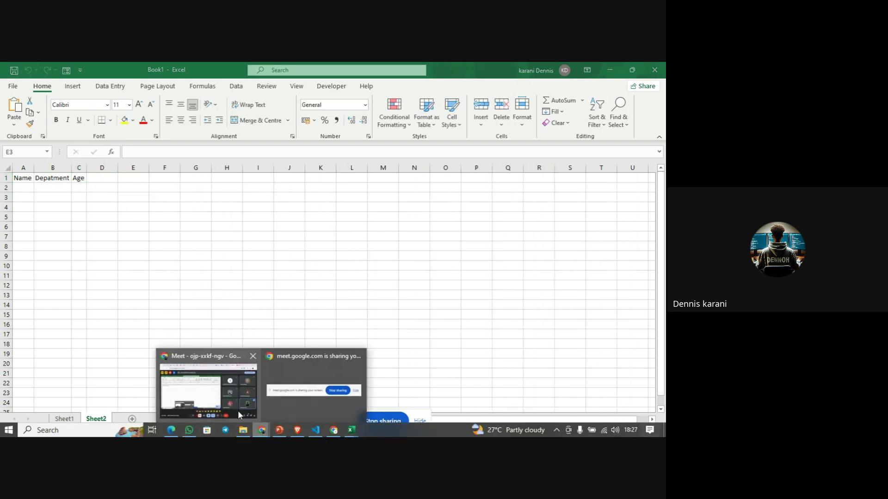
{"action": "left_click", "coordinate": [237, 410]}
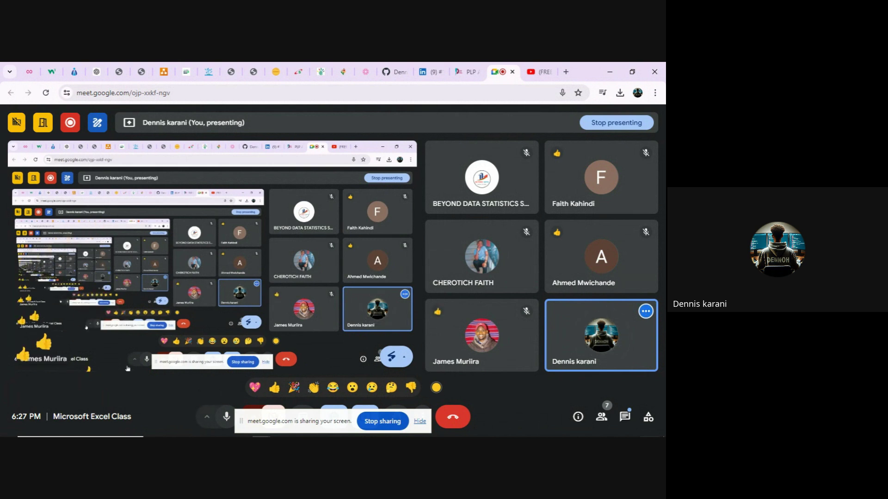
{"action": "mouse_move", "coordinate": [194, 436]}
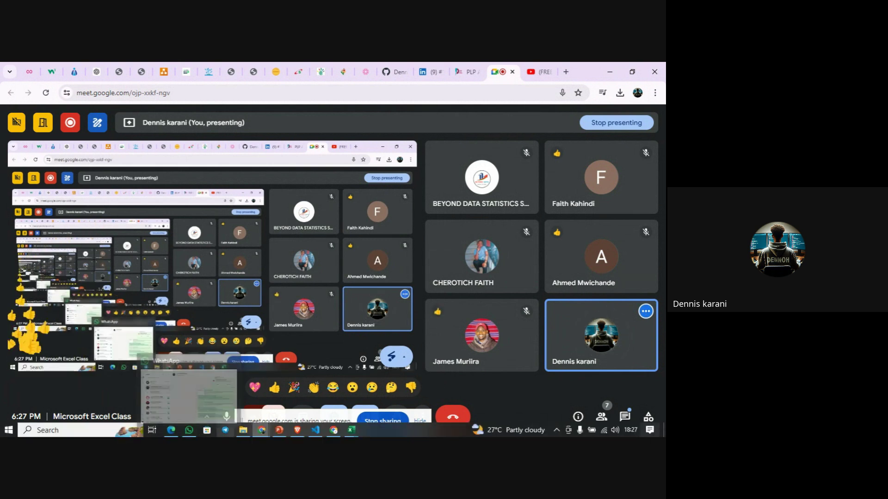
{"action": "mouse_move", "coordinate": [315, 430]}
{"action": "mouse_move", "coordinate": [348, 434]}
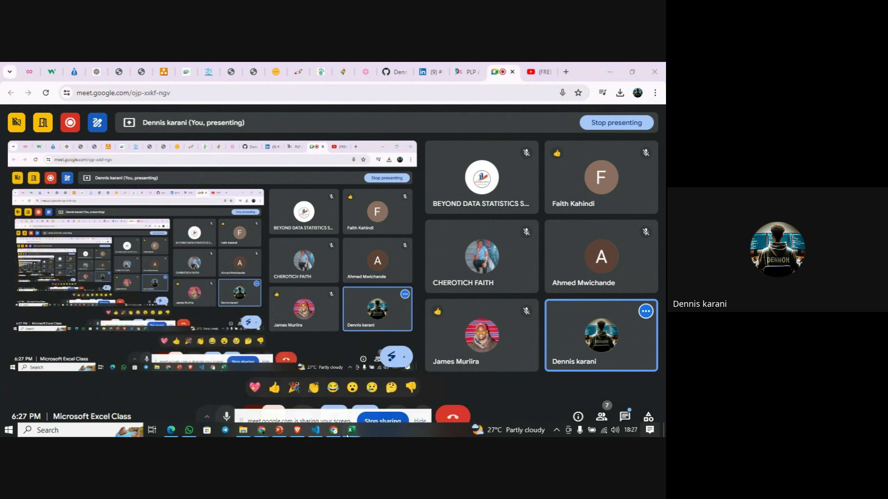
{"action": "left_click", "coordinate": [299, 389]}
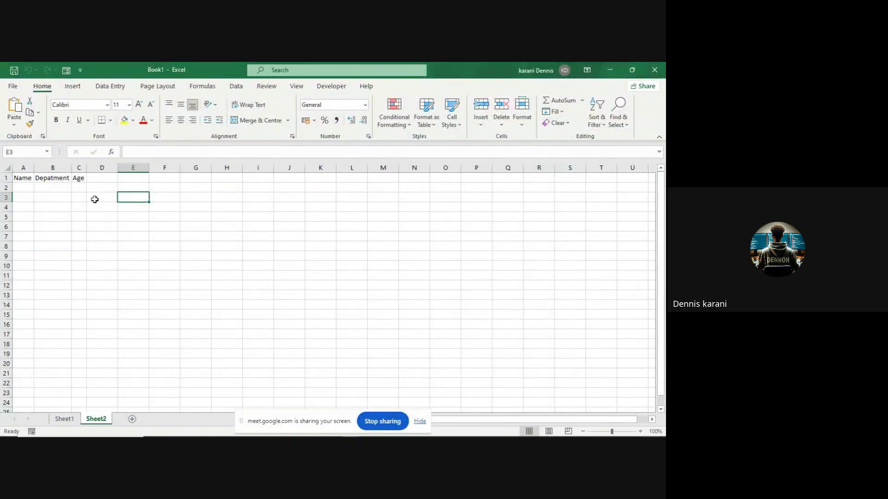
- Delete the Age, Depatment and Name headers from C1, B1 and A1 on Sheet2
{"action": "left_click", "coordinate": [80, 179]}
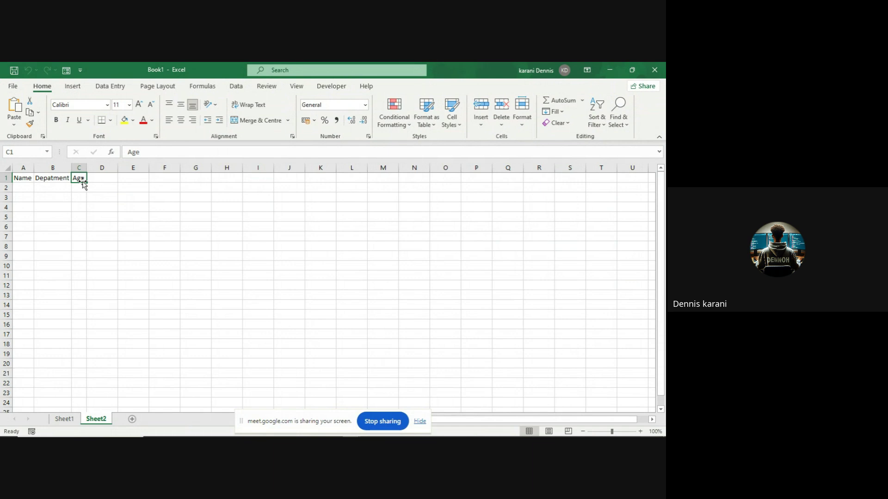
{"action": "key", "text": "BackSpace"}
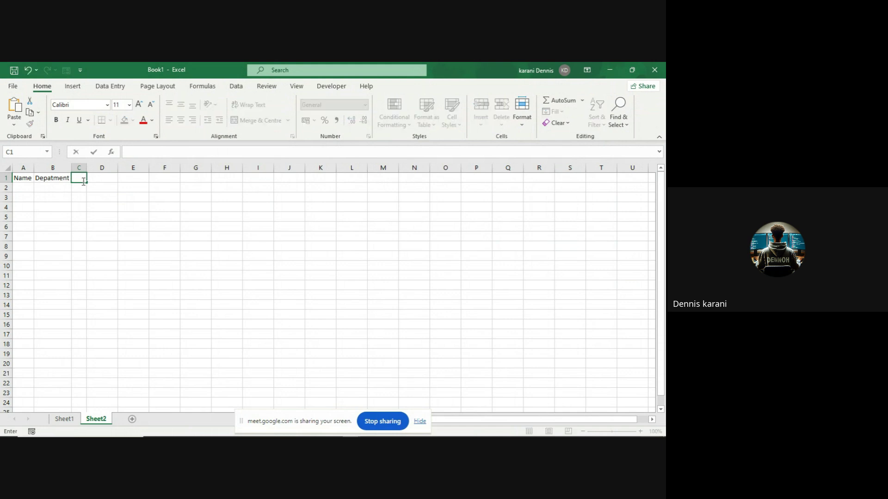
{"action": "double_click", "coordinate": [57, 178]}
{"action": "key", "text": "BackSpace"}
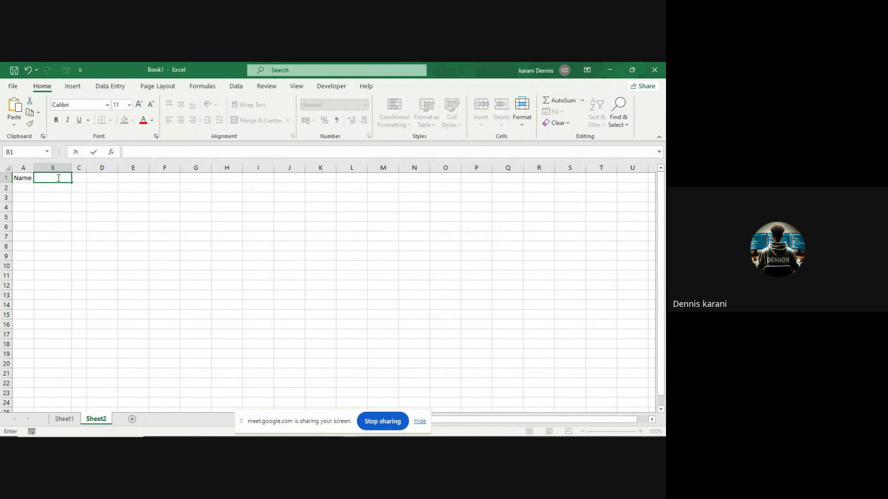
{"action": "left_click", "coordinate": [23, 180]}
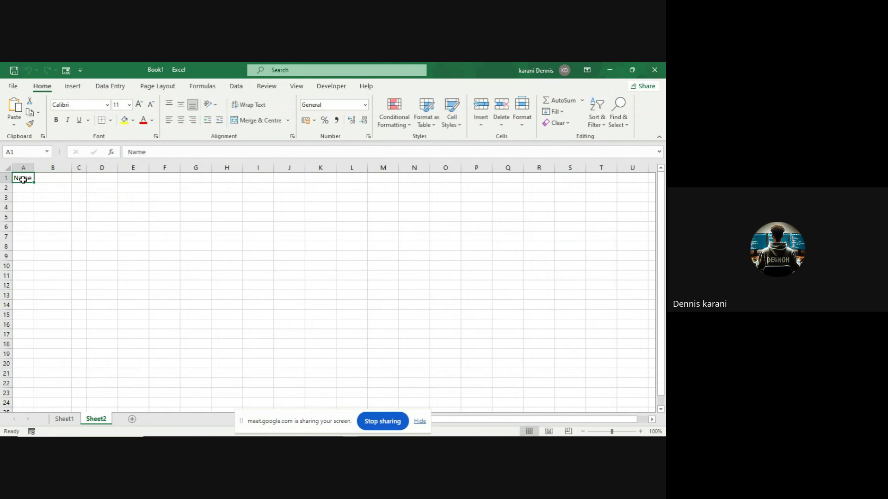
{"action": "key", "text": "BackSpace"}
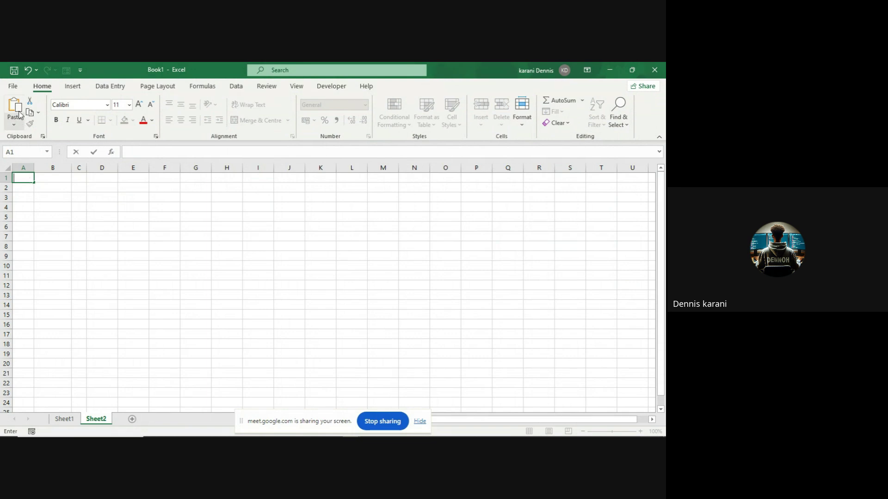
{"action": "left_click", "coordinate": [14, 86]}
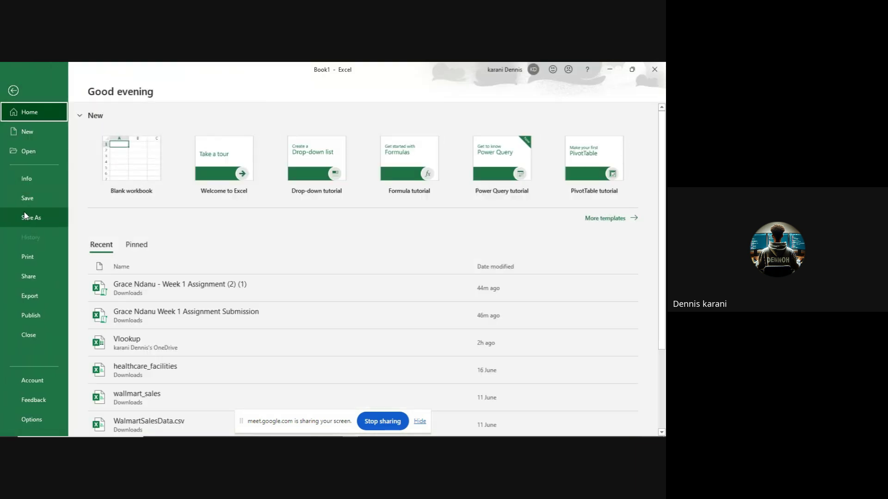
{"action": "left_click", "coordinate": [43, 423]}
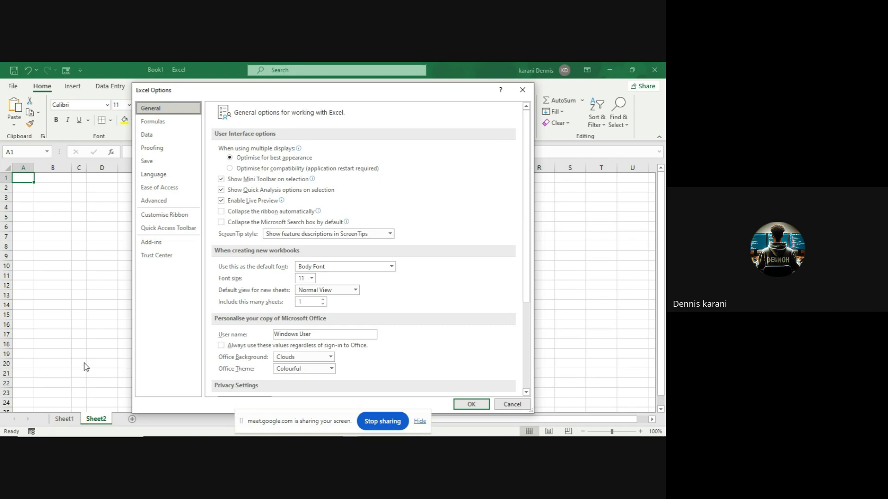
{"action": "left_click", "coordinate": [159, 229]}
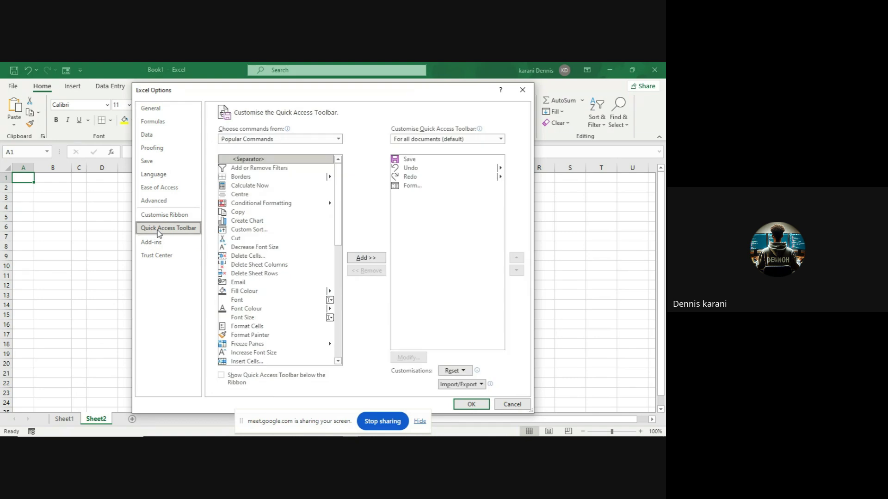
{"action": "left_click", "coordinate": [338, 140]}
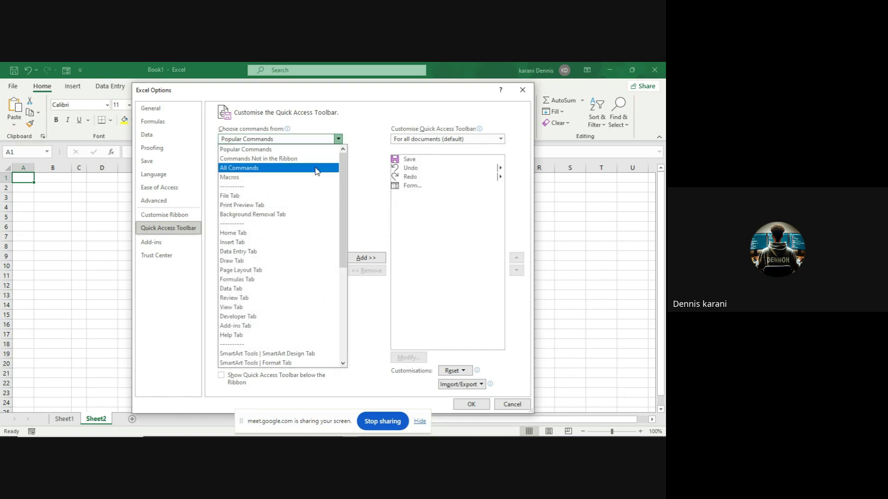
{"action": "left_click", "coordinate": [317, 171]}
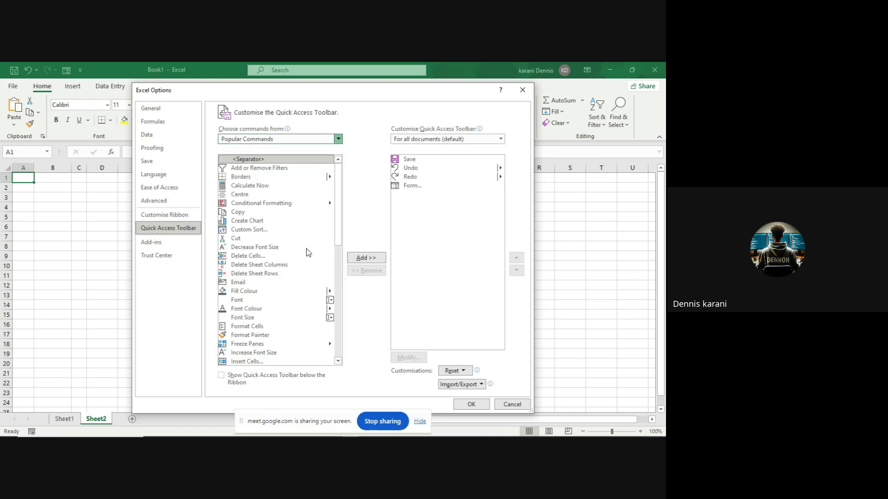
{"action": "scroll", "coordinate": [308, 252], "scroll_direction": "down", "scroll_amount": 15}
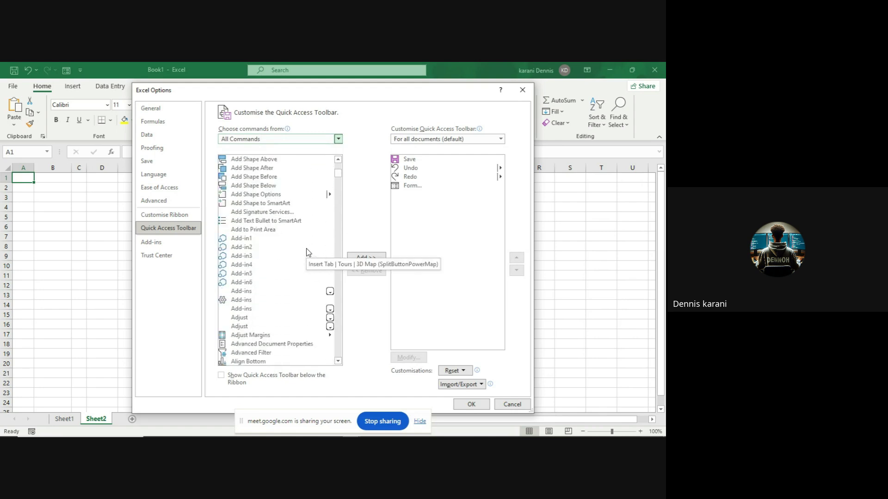
{"action": "scroll", "coordinate": [306, 250], "scroll_direction": "down", "scroll_amount": 20}
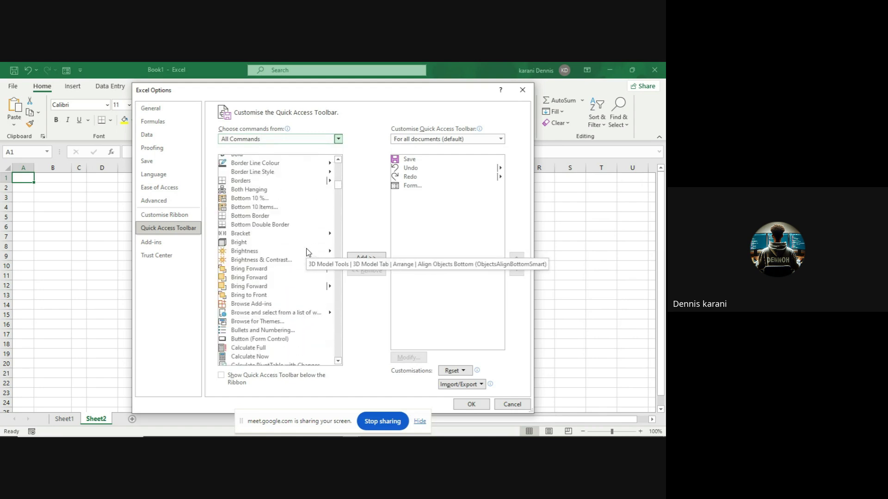
{"action": "scroll", "coordinate": [306, 248], "scroll_direction": "down", "scroll_amount": 20}
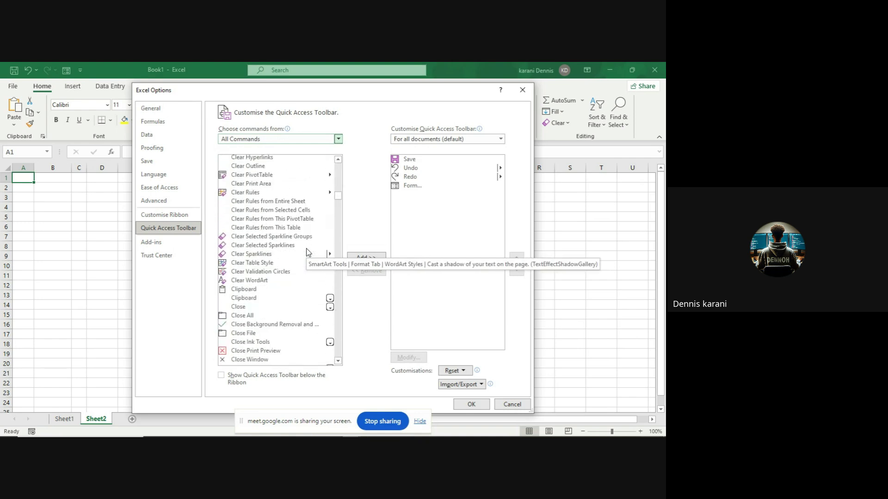
{"action": "scroll", "coordinate": [306, 252], "scroll_direction": "down", "scroll_amount": 20}
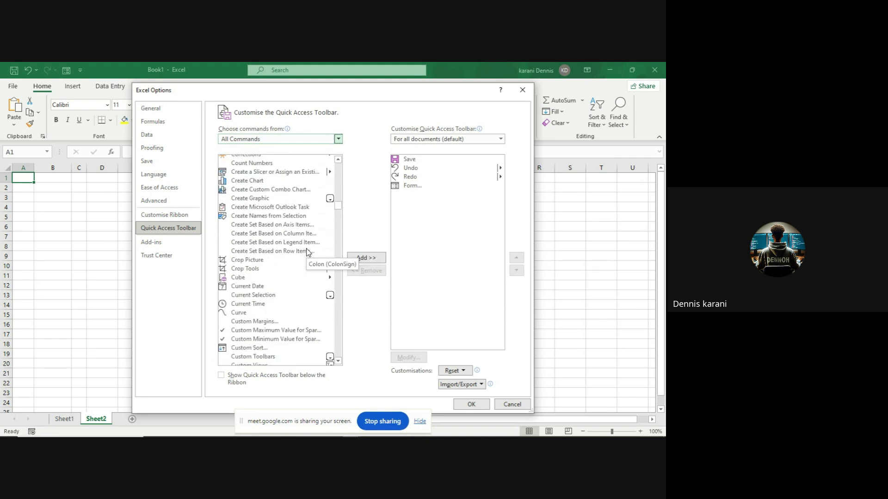
{"action": "scroll", "coordinate": [306, 249], "scroll_direction": "down", "scroll_amount": 15}
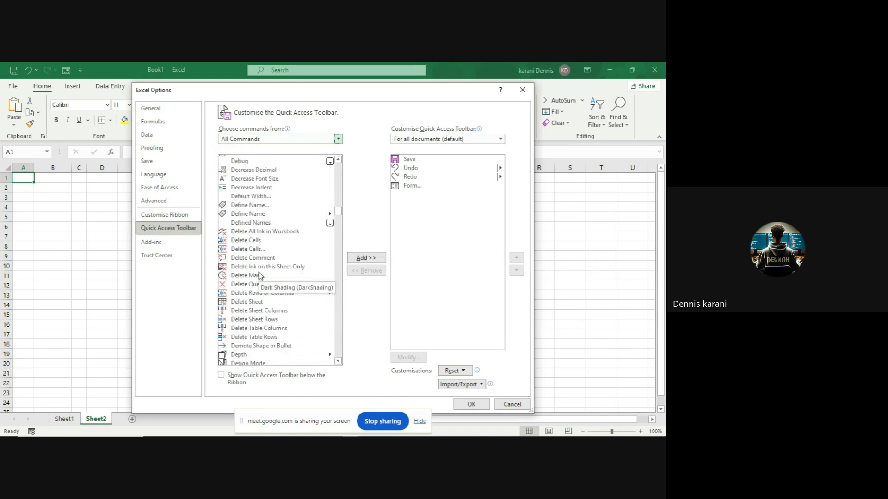
{"action": "scroll", "coordinate": [259, 275], "scroll_direction": "down", "scroll_amount": 15}
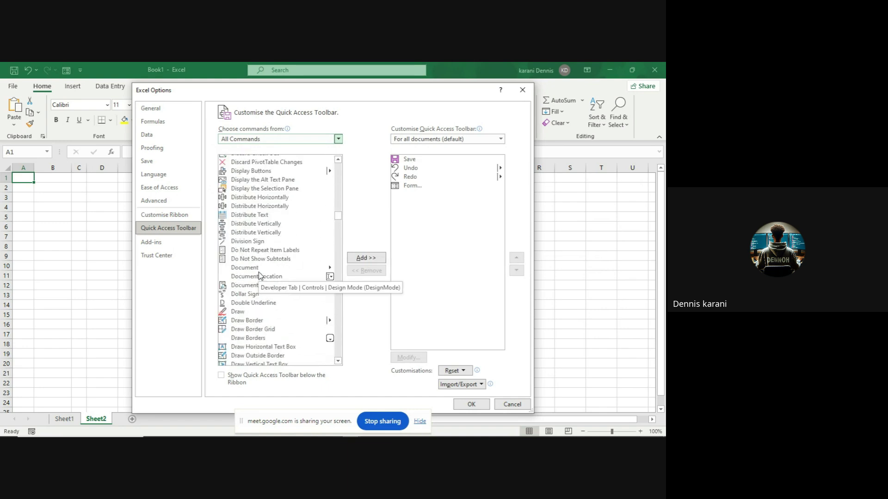
{"action": "scroll", "coordinate": [259, 276], "scroll_direction": "down", "scroll_amount": 15}
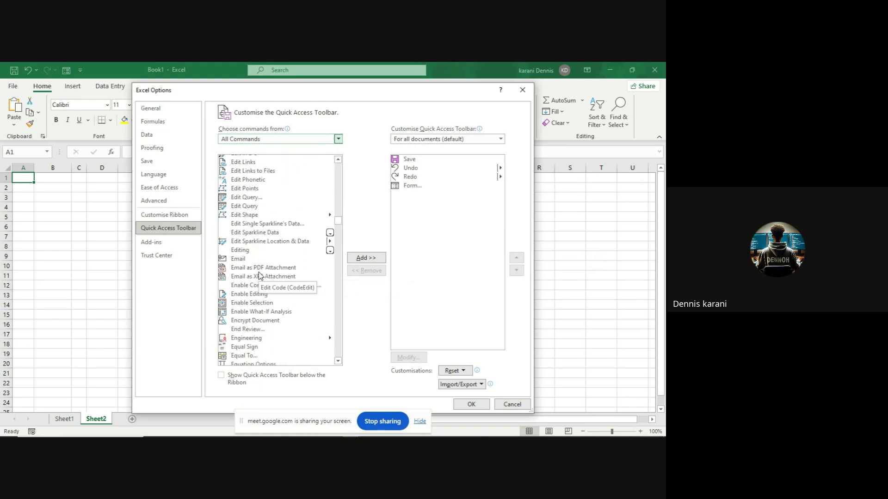
{"action": "scroll", "coordinate": [259, 276], "scroll_direction": "down", "scroll_amount": 15}
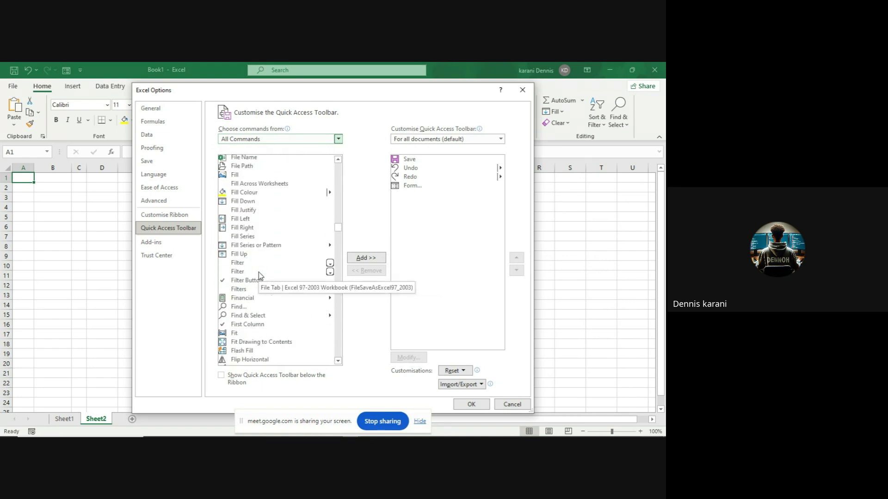
{"action": "scroll", "coordinate": [259, 274], "scroll_direction": "down", "scroll_amount": 15}
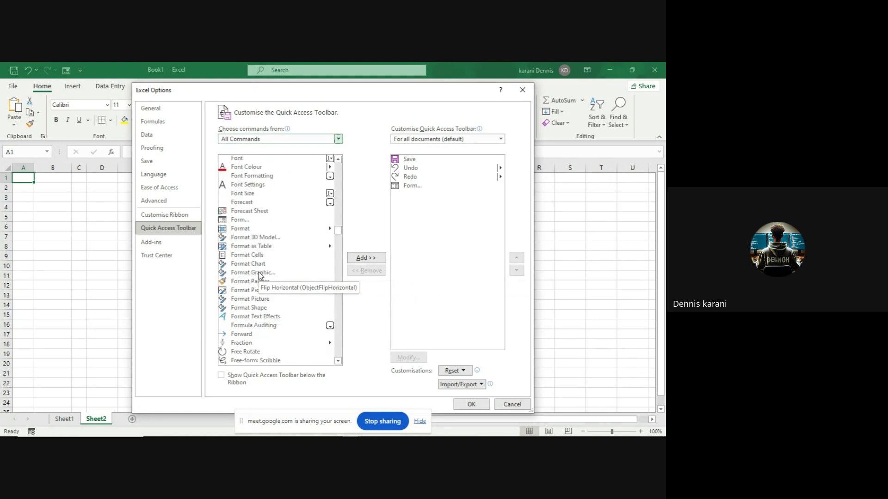
{"action": "left_click", "coordinate": [244, 220]}
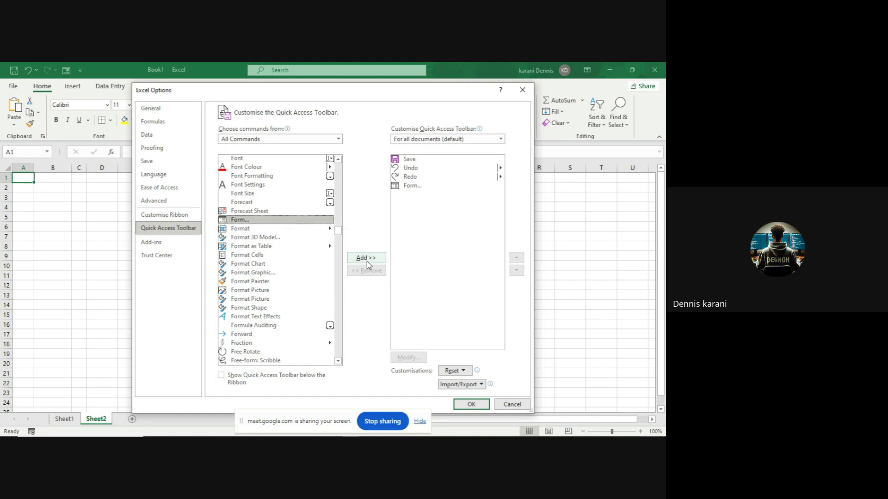
{"action": "left_click", "coordinate": [469, 405]}
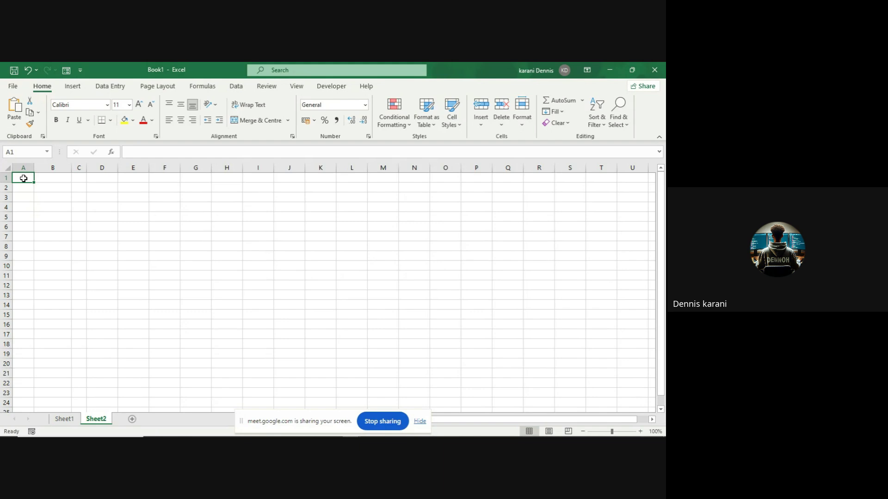
- Enter the headers Name, Course, Age and Department across A1 to D1
{"action": "type", "text": "N"}
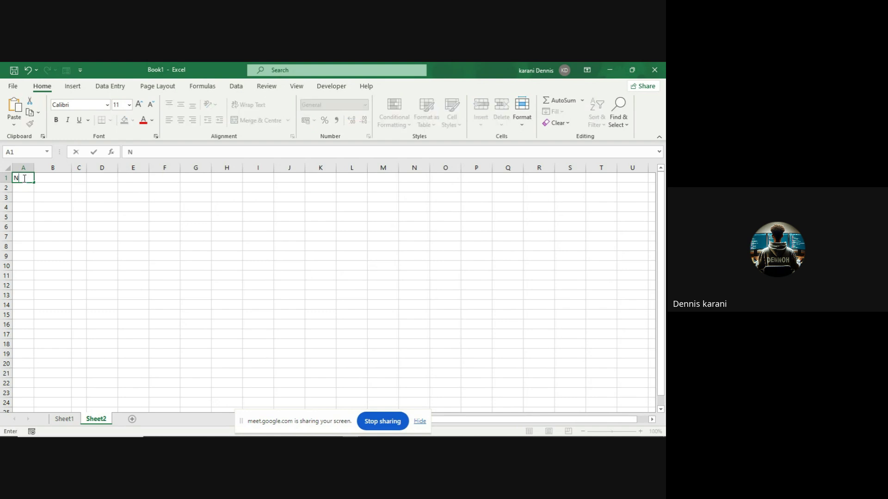
{"action": "type", "text": "ame"}
{"action": "key", "text": "Tab"}
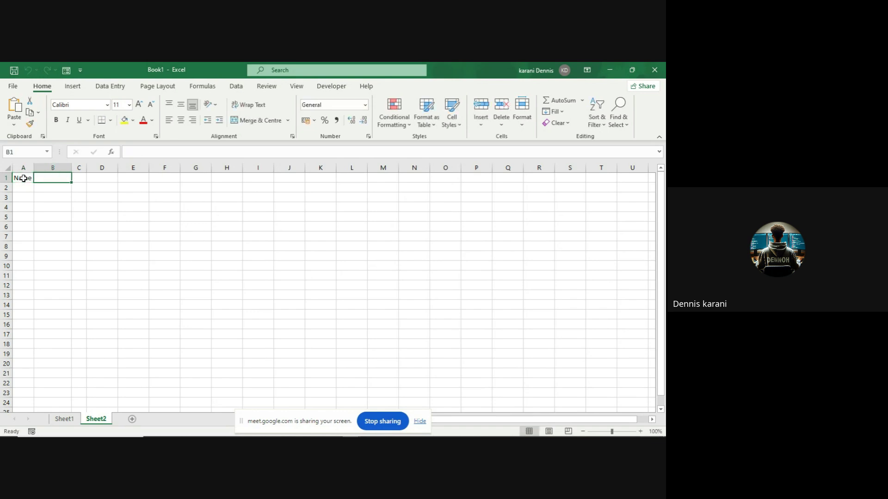
{"action": "type", "text": "Course"}
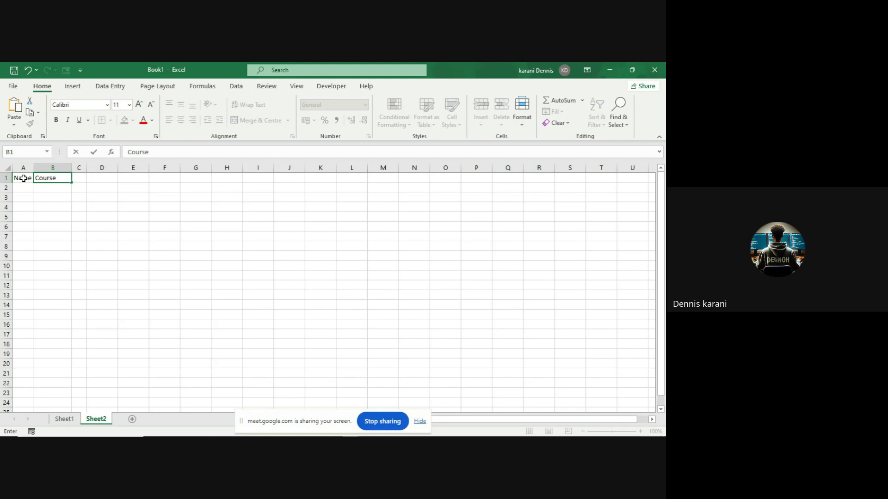
{"action": "key", "text": "Tab"}
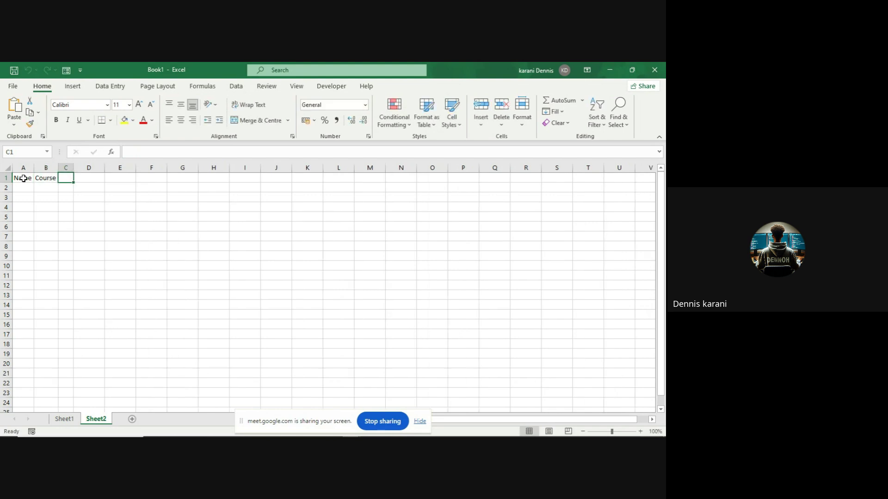
{"action": "type", "text": "Age"}
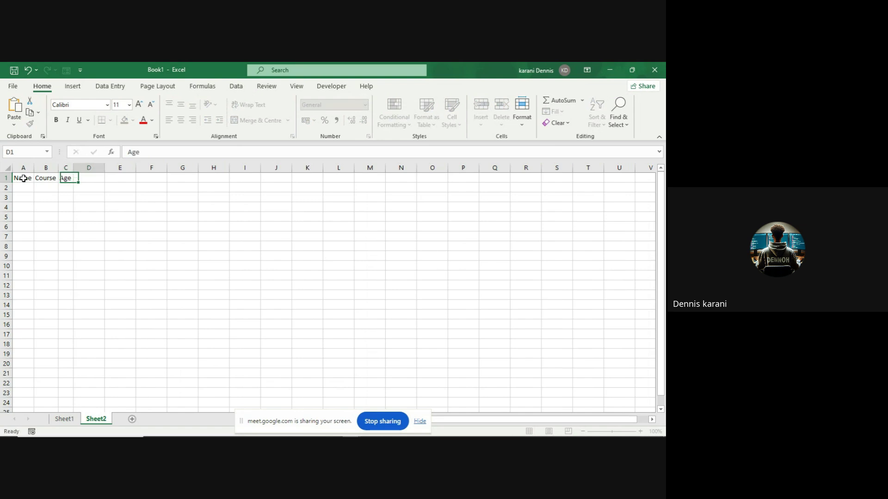
{"action": "key", "text": "Tab"}
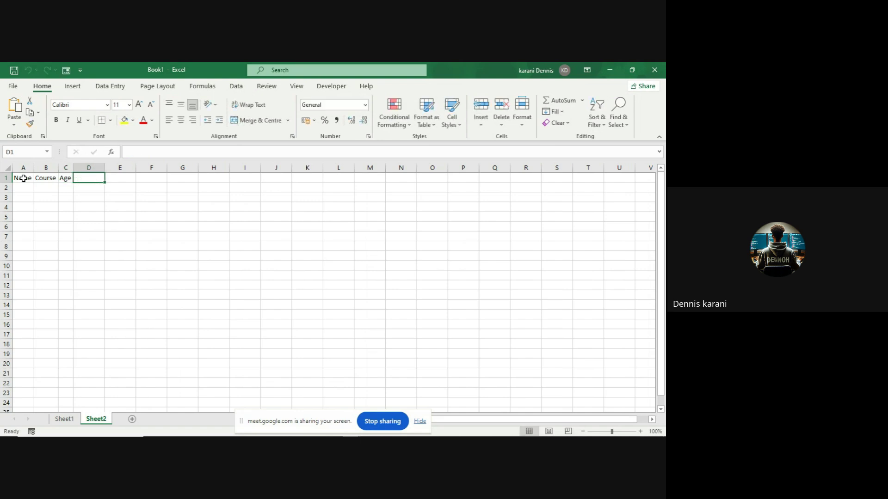
{"action": "type", "text": "Depa"}
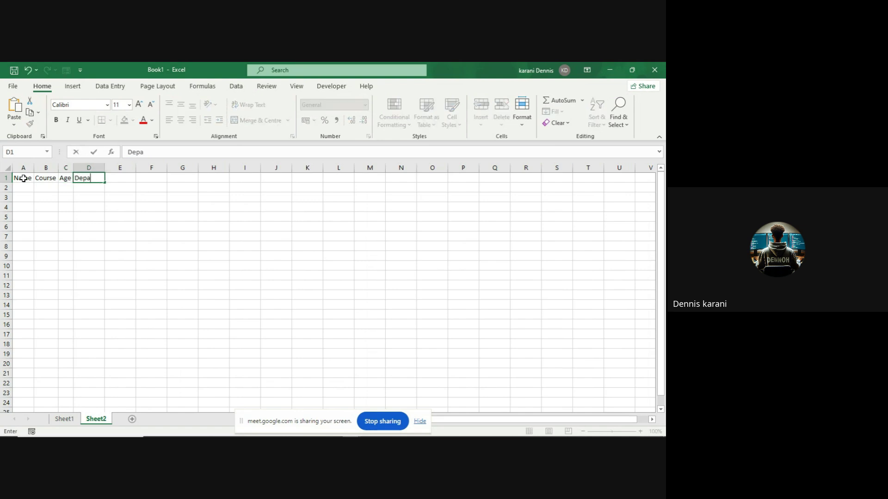
{"action": "type", "text": "rtment"}
{"action": "mouse_move", "coordinate": [187, 434]}
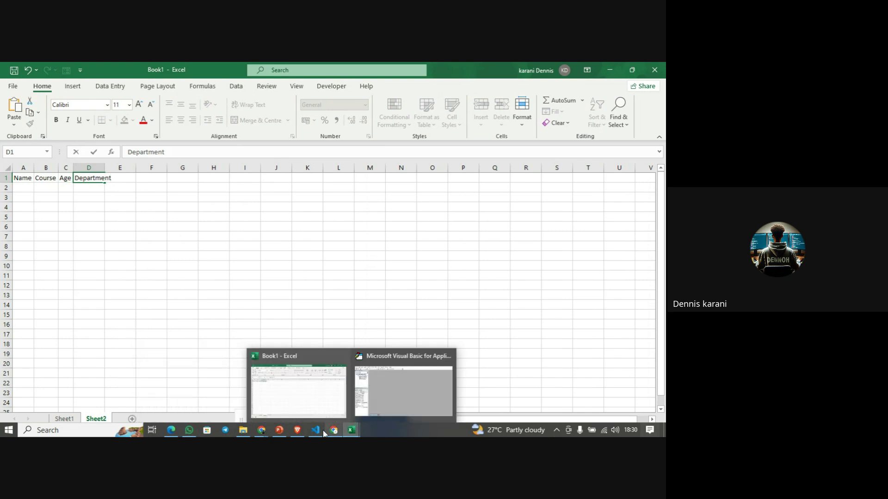
{"action": "mouse_move", "coordinate": [255, 434]}
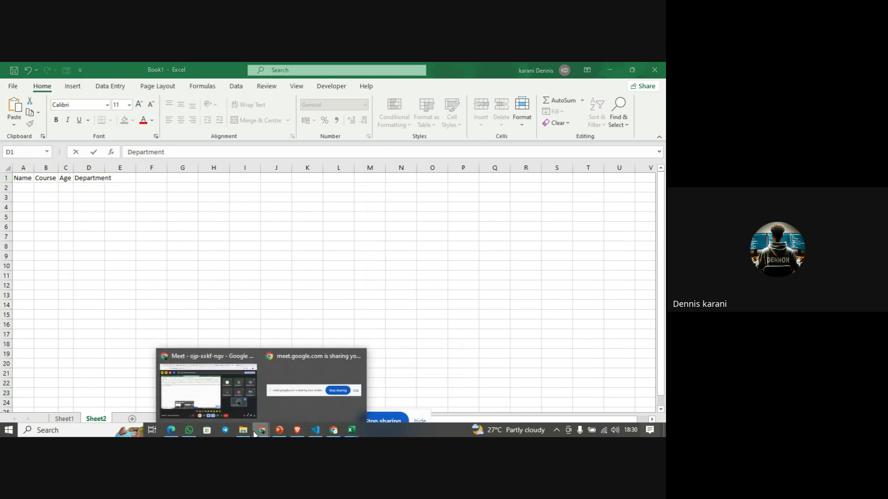
{"action": "left_click", "coordinate": [226, 392]}
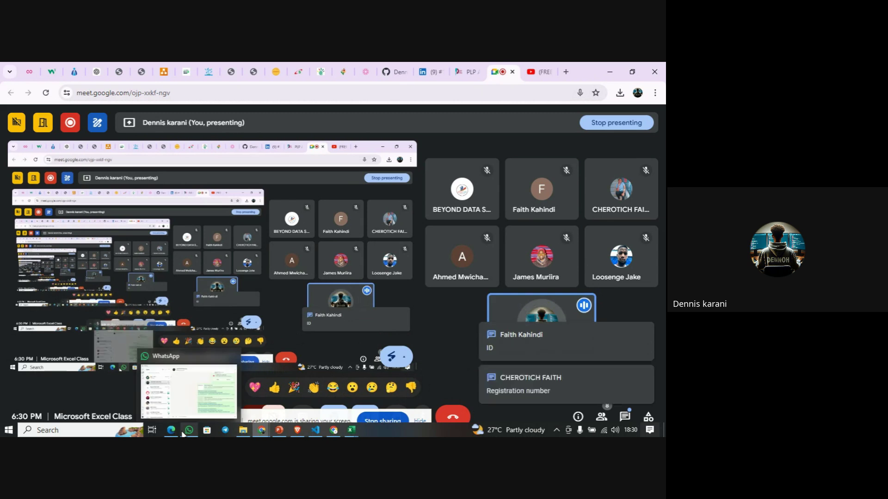
{"action": "left_click", "coordinate": [182, 433]}
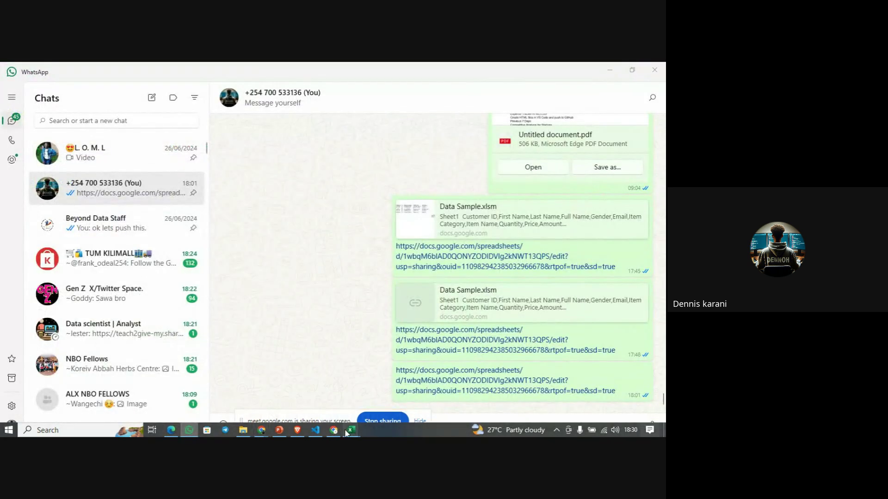
{"action": "mouse_move", "coordinate": [347, 433]}
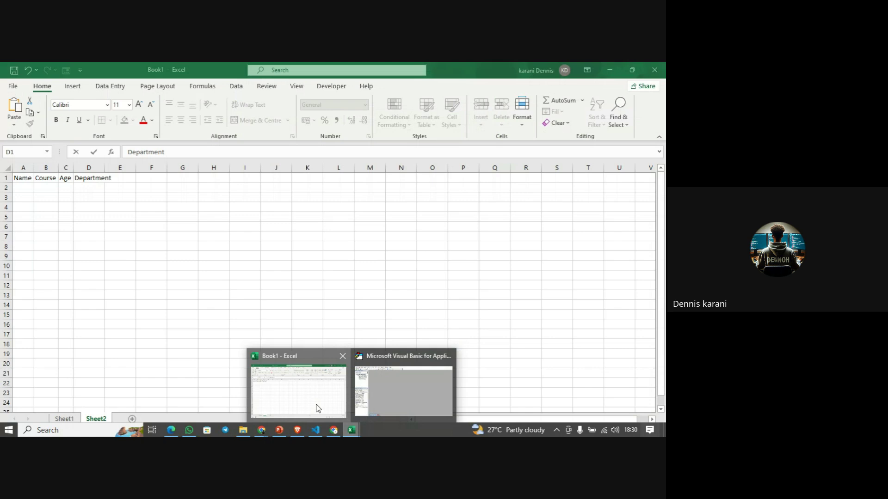
{"action": "left_click", "coordinate": [317, 406]}
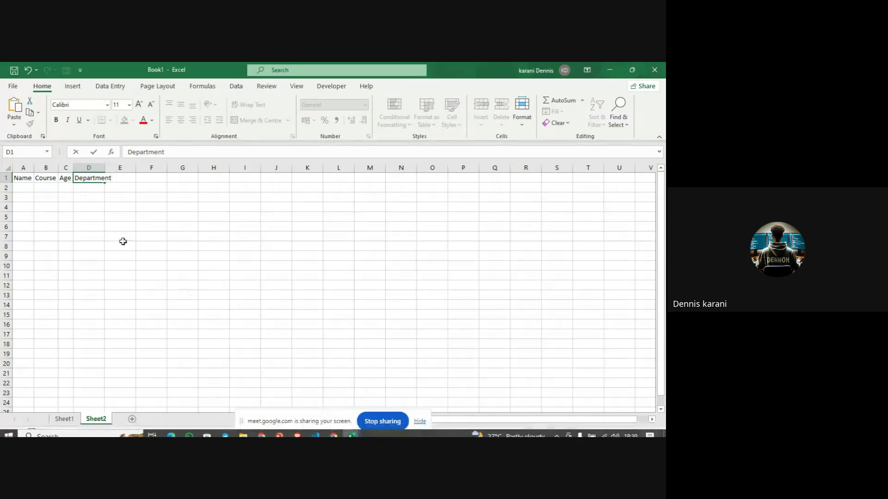
- Insert a blank column before Name and enter Student_ID as the header in A1
{"action": "left_click", "coordinate": [23, 180]}
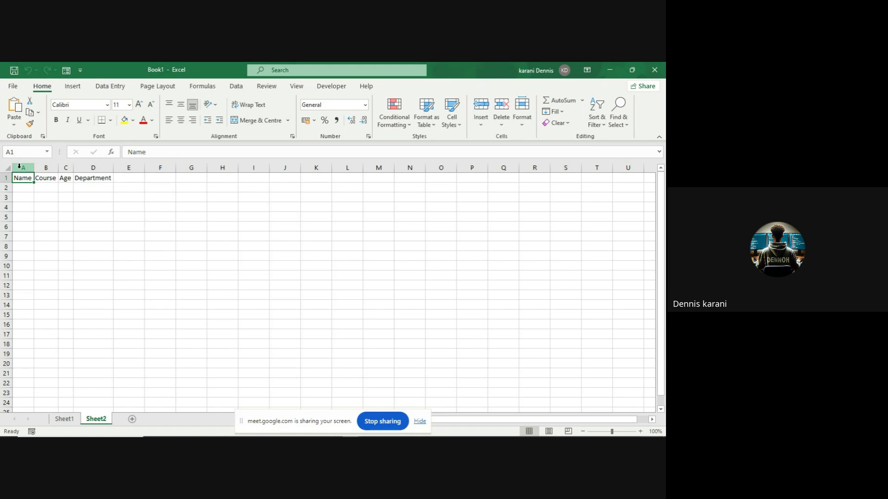
{"action": "right_click", "coordinate": [20, 167]}
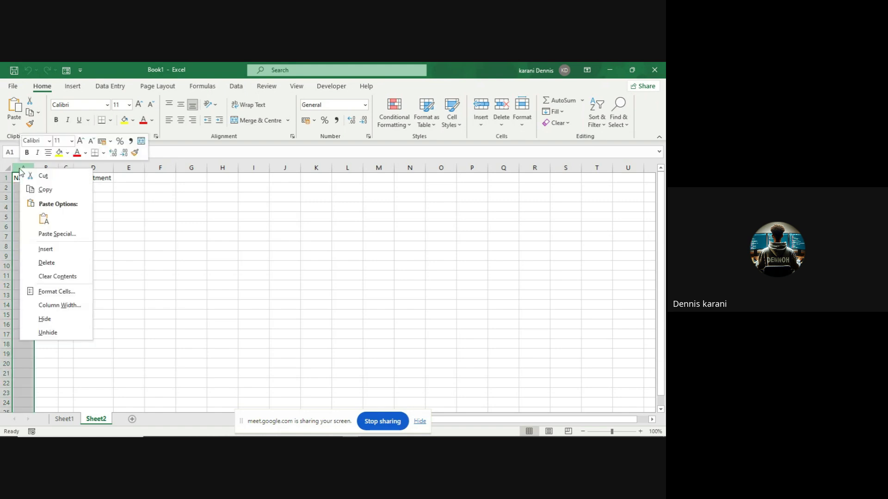
{"action": "left_click", "coordinate": [44, 249]}
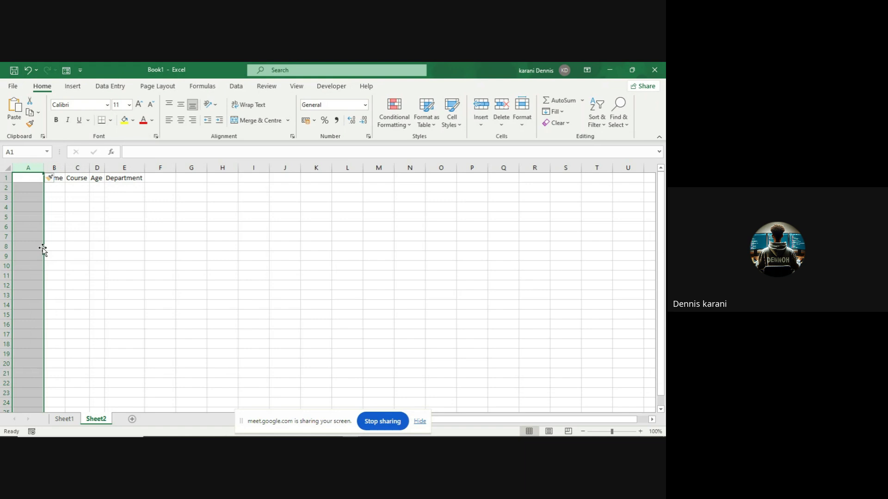
{"action": "left_click", "coordinate": [31, 185]}
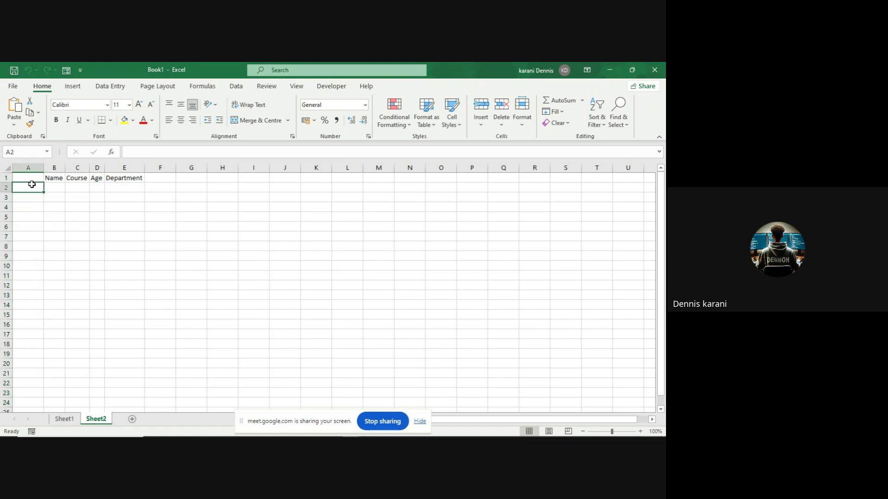
{"action": "left_click", "coordinate": [31, 178]}
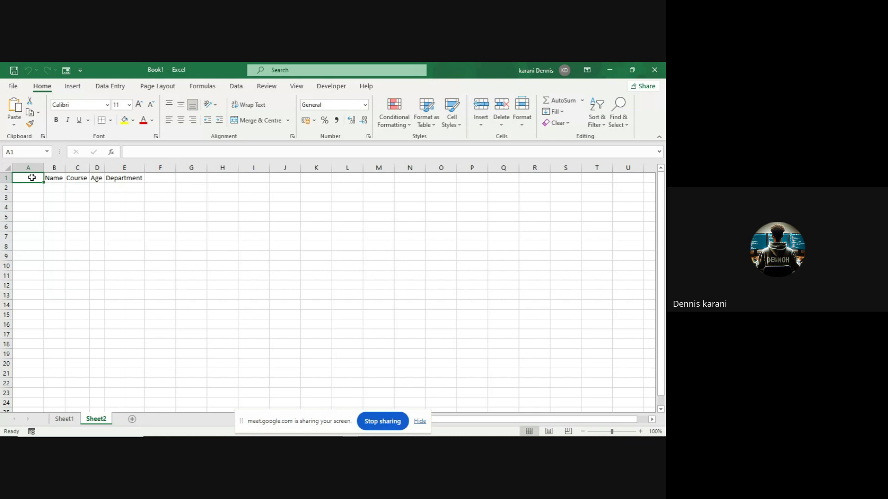
{"action": "type", "text": "S"}
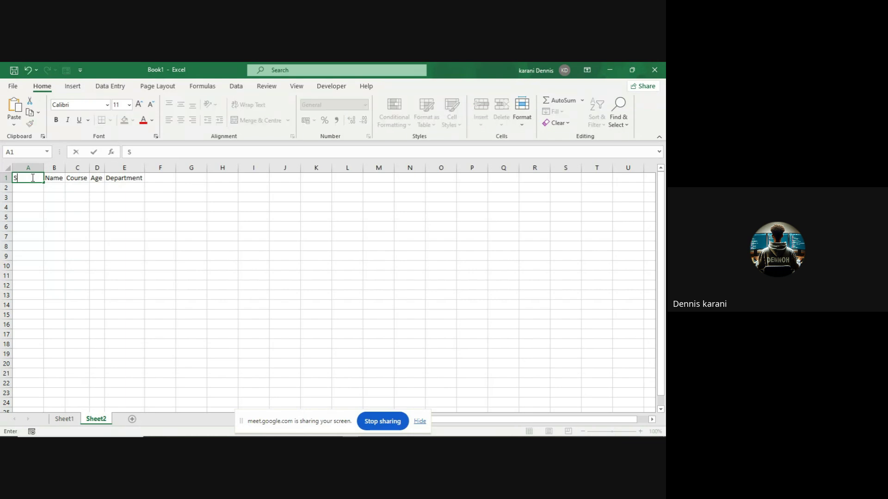
{"action": "type", "text": "tudent_ID"}
{"action": "key", "text": "Return"}
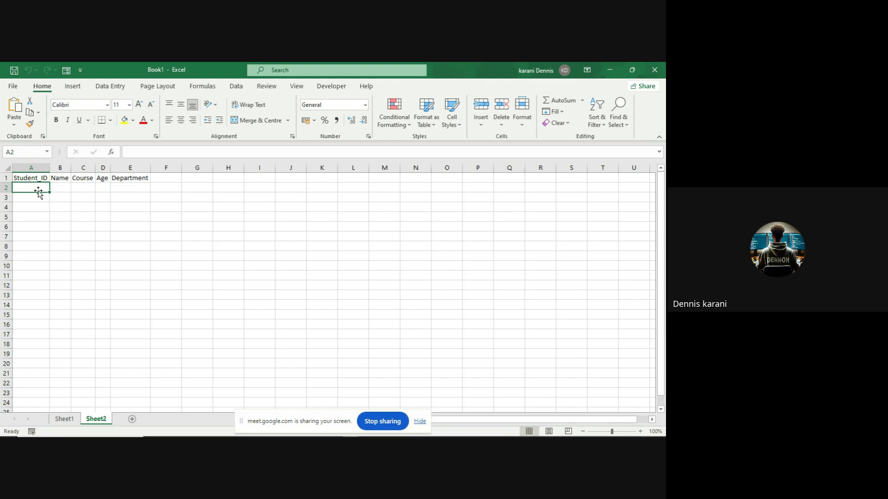
- Select the header row A1:E1 and start a table, cancelling the dialog opened for B4
{"action": "left_click", "coordinate": [36, 179]}
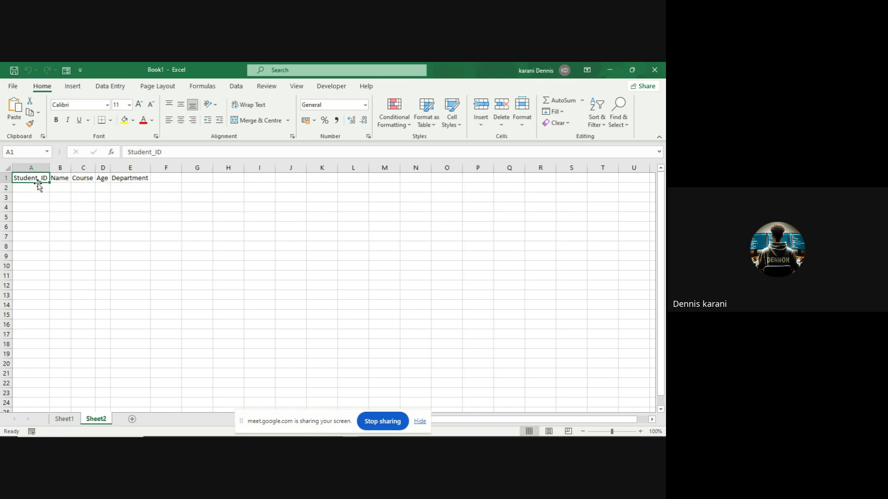
{"action": "left_click_drag", "start_coordinate": [36, 178], "coordinate": [127, 178]}
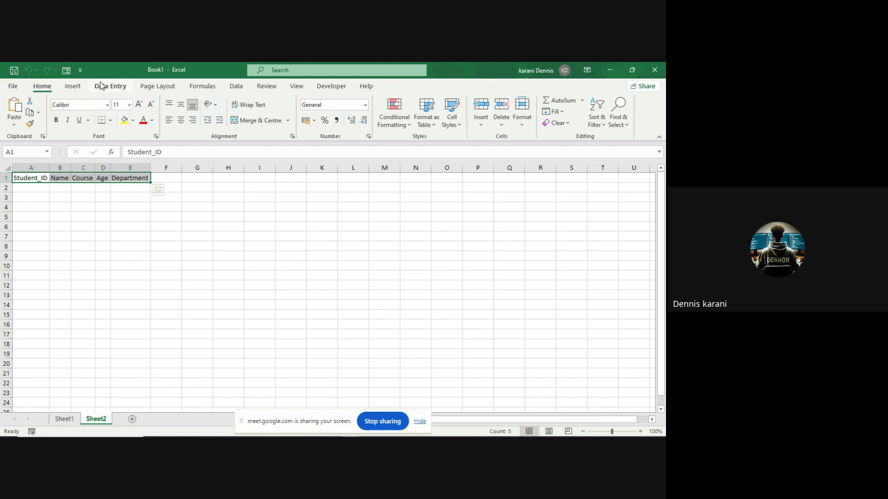
{"action": "left_click", "coordinate": [79, 86]}
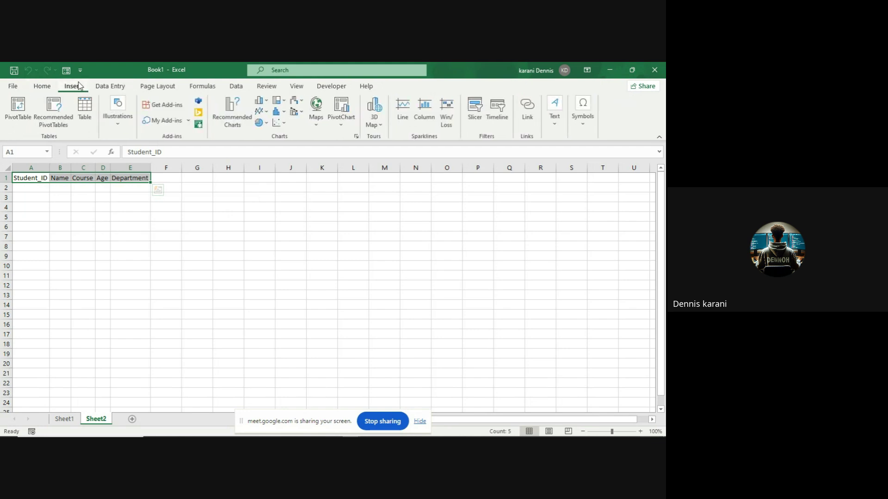
{"action": "left_click", "coordinate": [60, 207]}
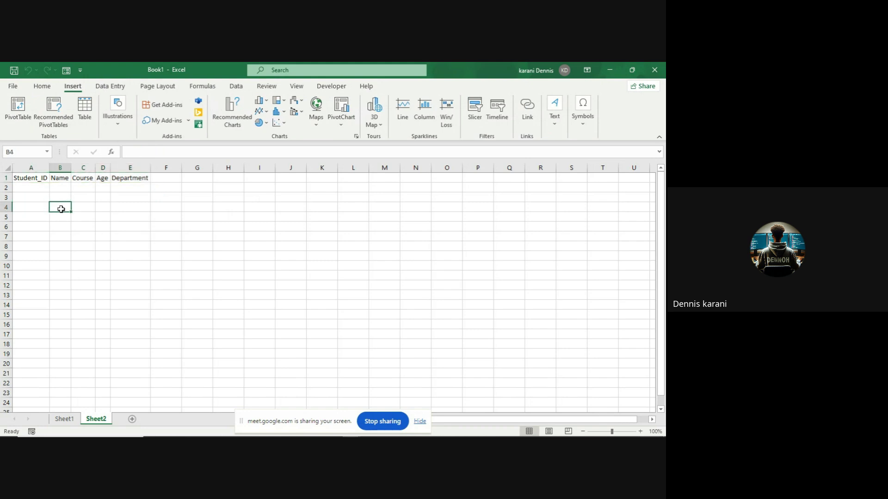
{"action": "left_click", "coordinate": [87, 108]}
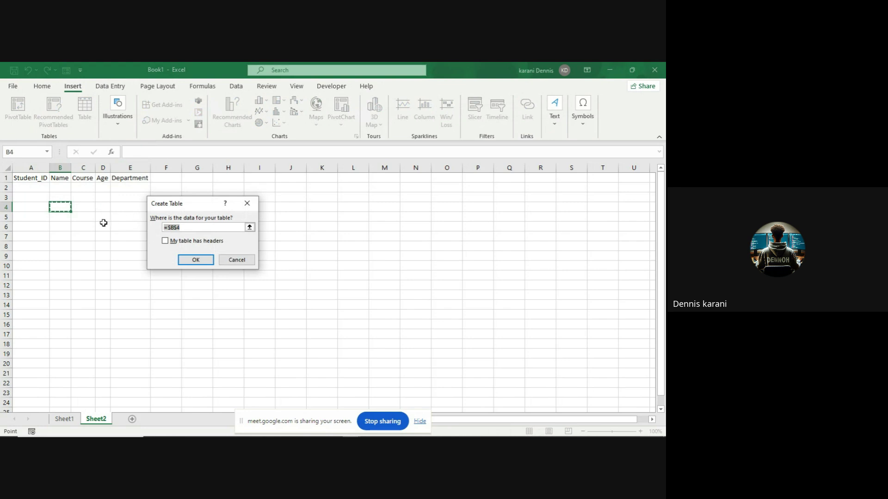
{"action": "left_click", "coordinate": [241, 261]}
- Reselect A1:E1 and convert it to a table with 'My table has headers' ticked
{"action": "left_click", "coordinate": [36, 180]}
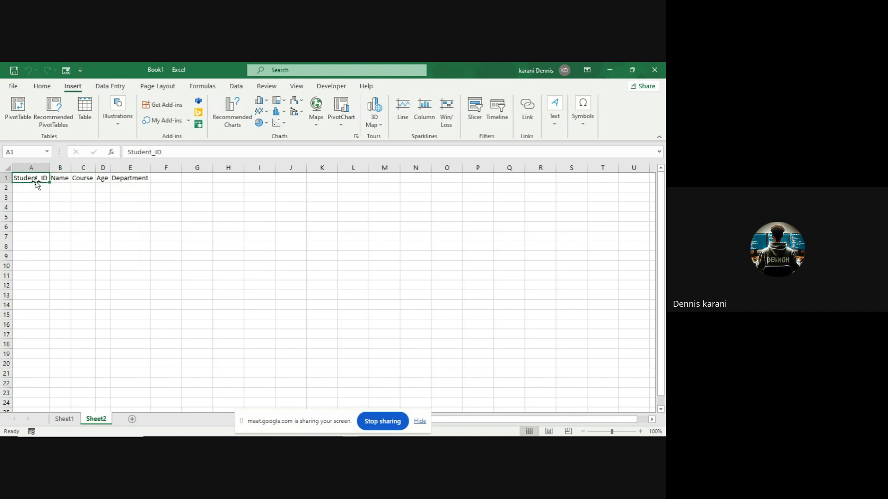
{"action": "left_click_drag", "start_coordinate": [37, 184], "coordinate": [134, 185]}
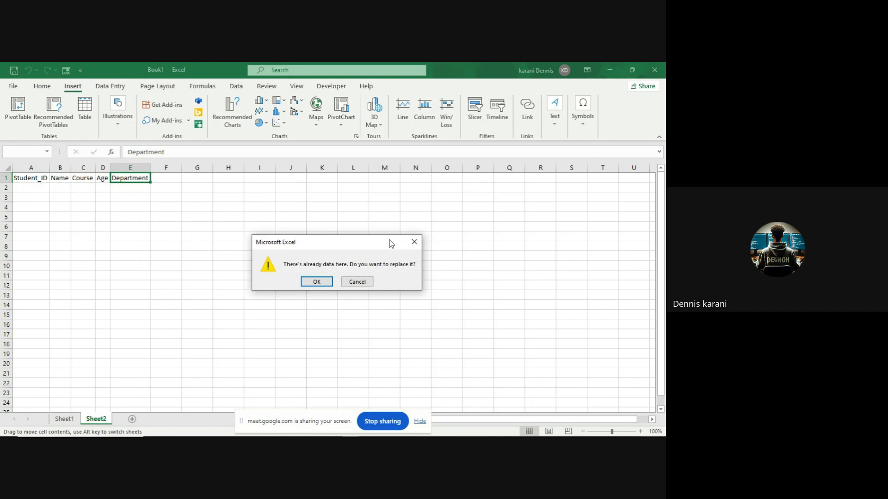
{"action": "left_click", "coordinate": [414, 242]}
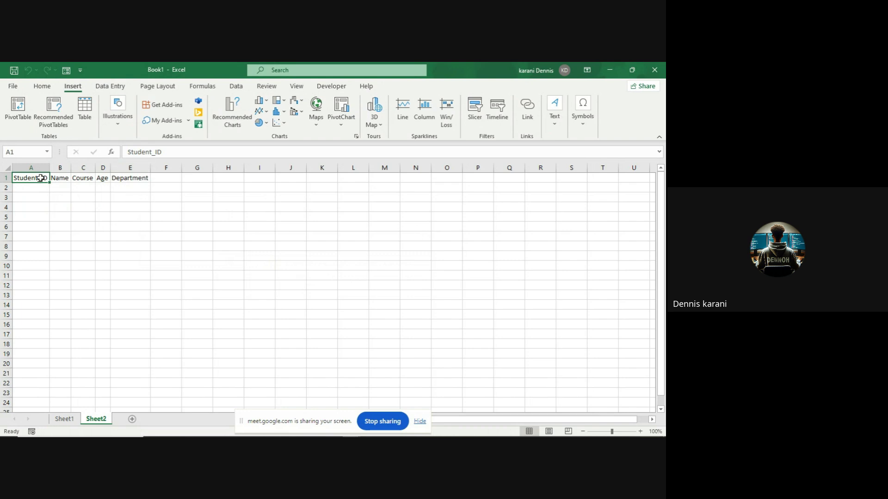
{"action": "left_click_drag", "start_coordinate": [40, 178], "coordinate": [134, 178]}
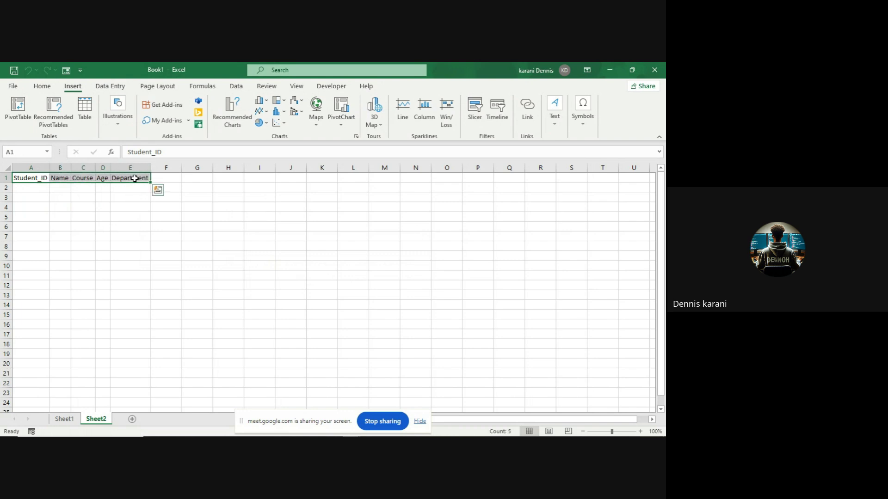
{"action": "left_click", "coordinate": [85, 107]}
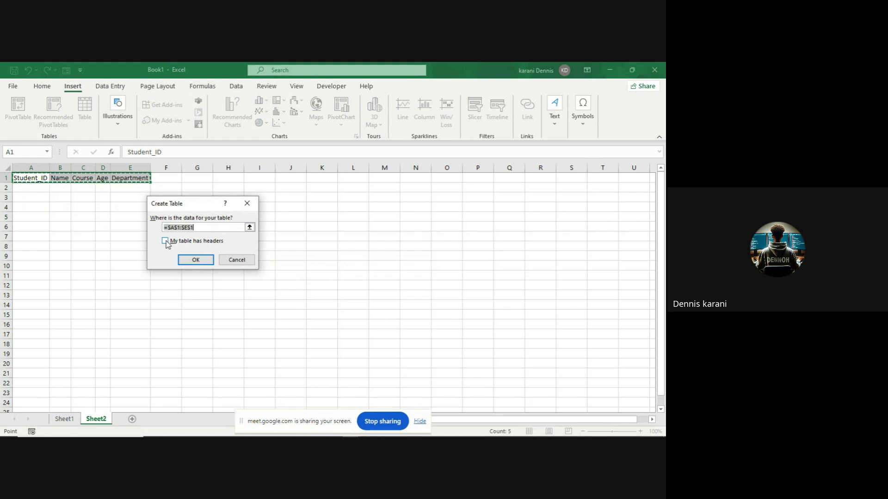
{"action": "left_click", "coordinate": [166, 242]}
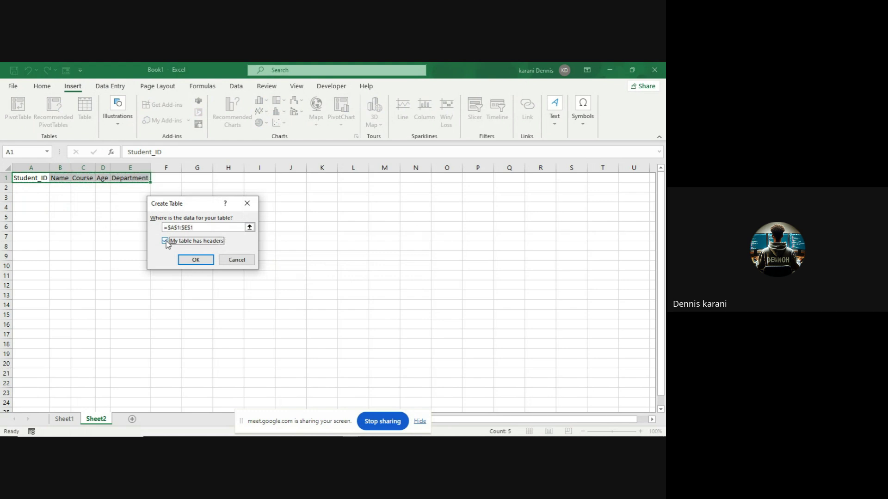
{"action": "left_click", "coordinate": [185, 258]}
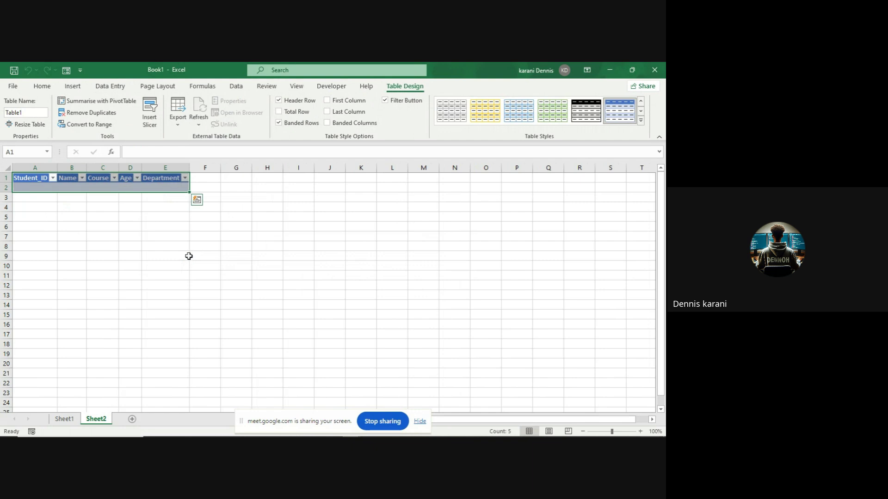
- Select A1:E2 and open the data entry Form from the Quick Access Toolbar
{"action": "left_click", "coordinate": [188, 257]}
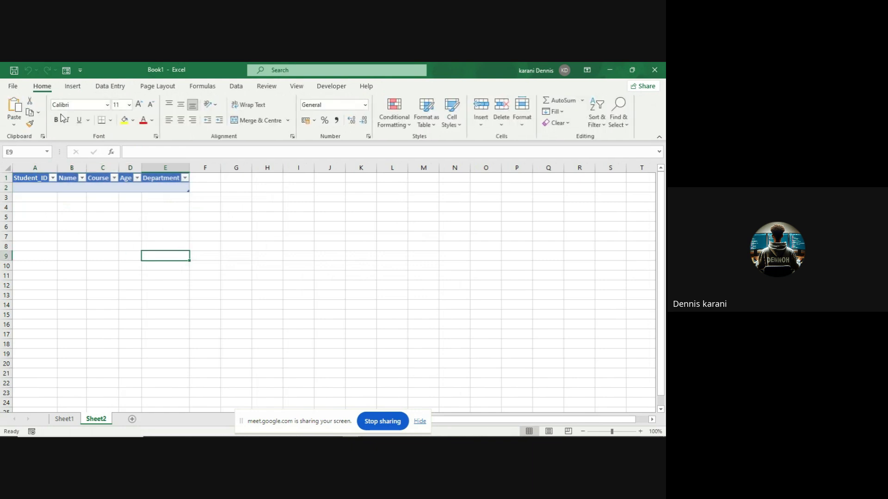
{"action": "left_click", "coordinate": [66, 72]}
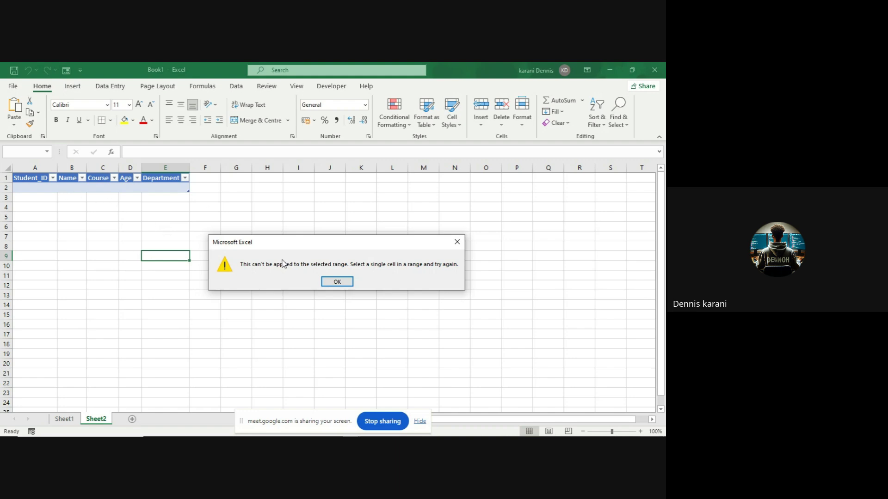
{"action": "left_click", "coordinate": [337, 282]}
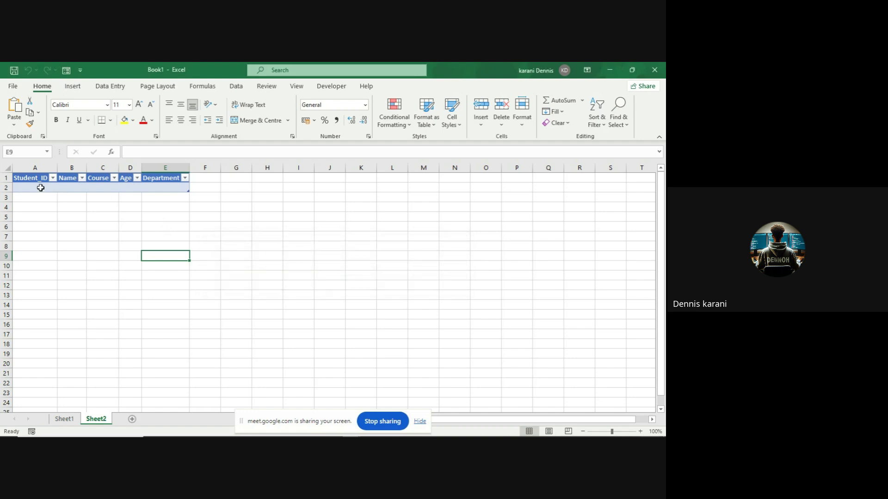
{"action": "left_click", "coordinate": [30, 179]}
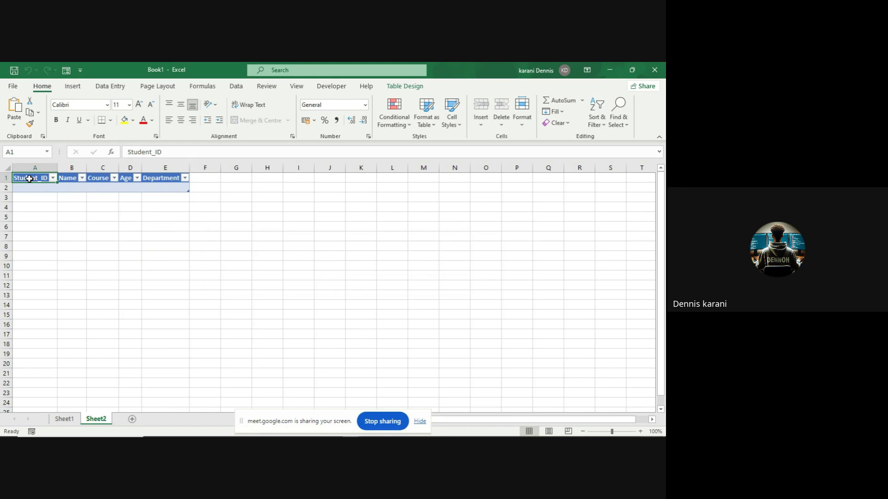
{"action": "left_click_drag", "start_coordinate": [29, 179], "coordinate": [177, 187]}
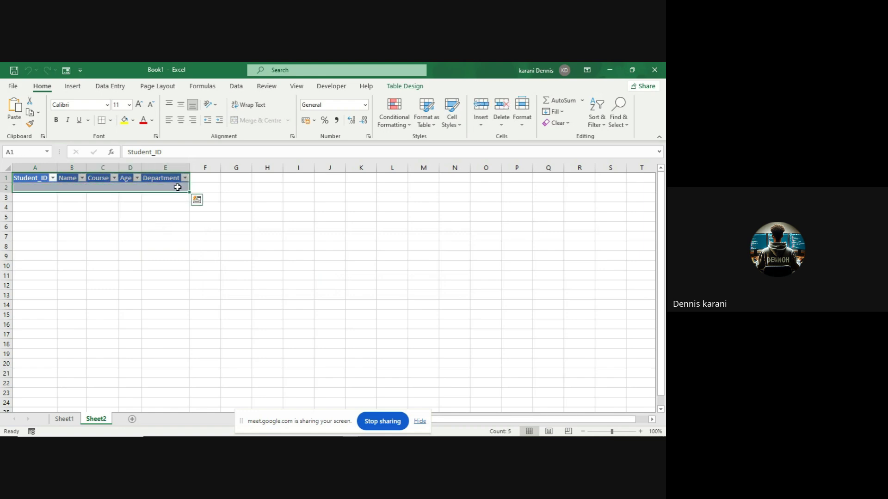
{"action": "left_click", "coordinate": [67, 70]}
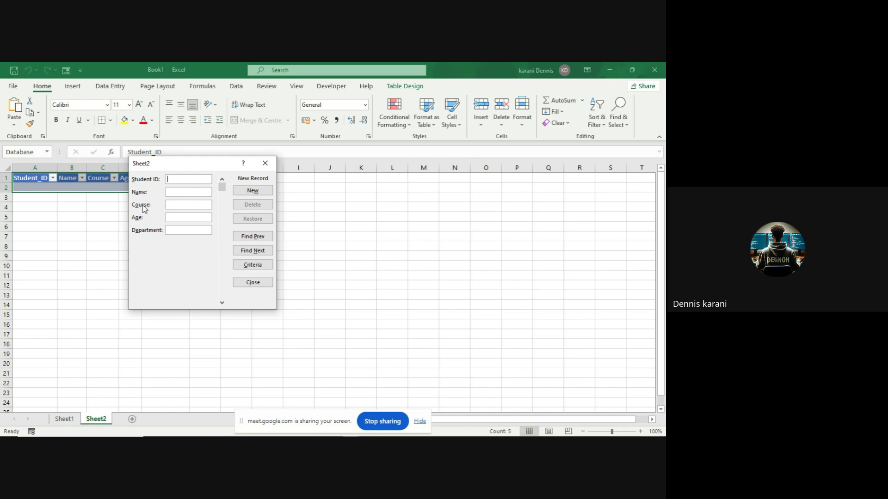
- Add a record with ID 5436, the student's name, Statistics, age 24 and Finance, then close the form
{"action": "type", "text": "5436"}
{"action": "key", "text": "Tab"}
{"action": "type", "text": "Sta"}
{"action": "type", "text": "tistics"}
{"action": "key", "text": "Tab"}
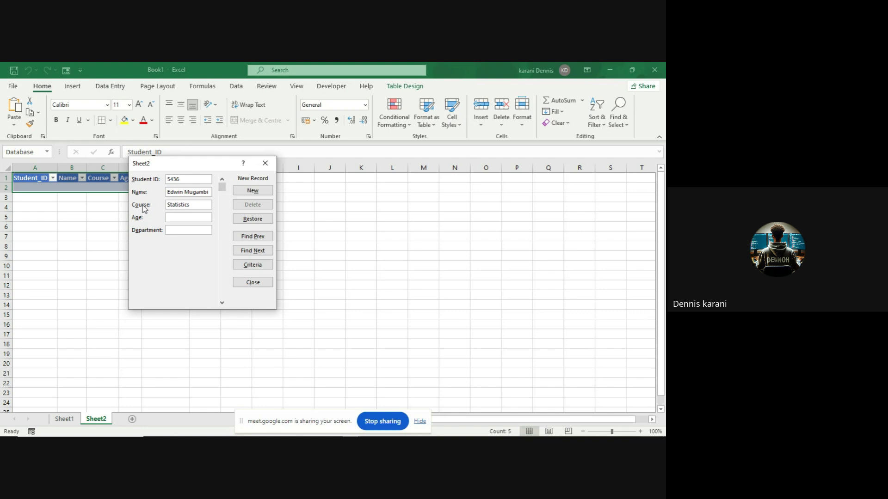
{"action": "type", "text": "24"}
{"action": "key", "text": "Tab"}
{"action": "type", "text": "Fn"}
{"action": "key", "text": "BackSpace"}
{"action": "type", "text": "inance"}
{"action": "key", "text": "Return"}
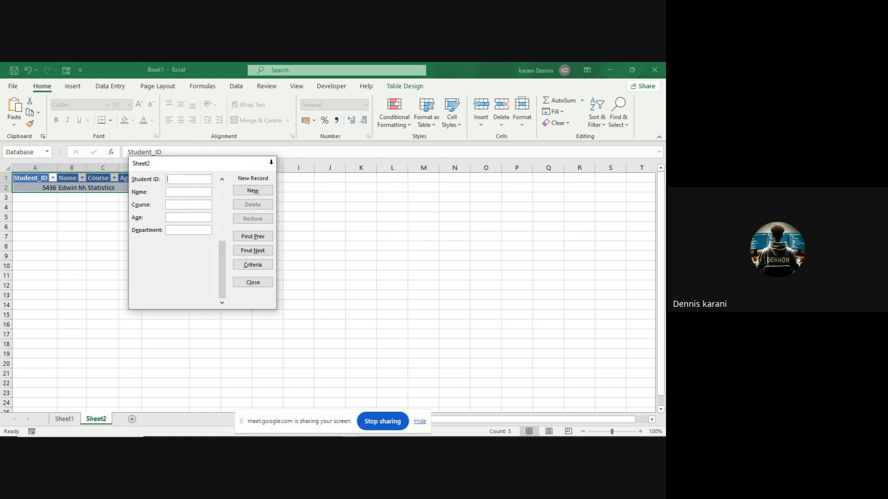
{"action": "left_click", "coordinate": [271, 163]}
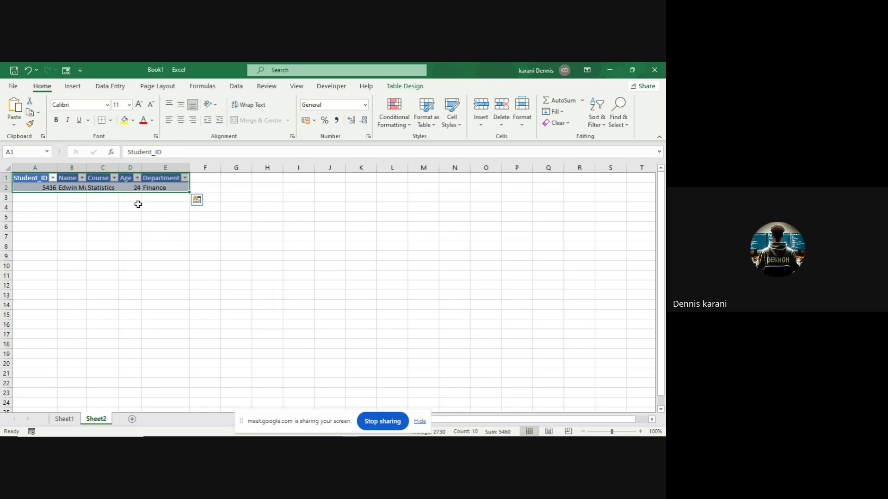
- Click an empty cell, then select the entire Department column E
{"action": "left_click", "coordinate": [106, 217]}
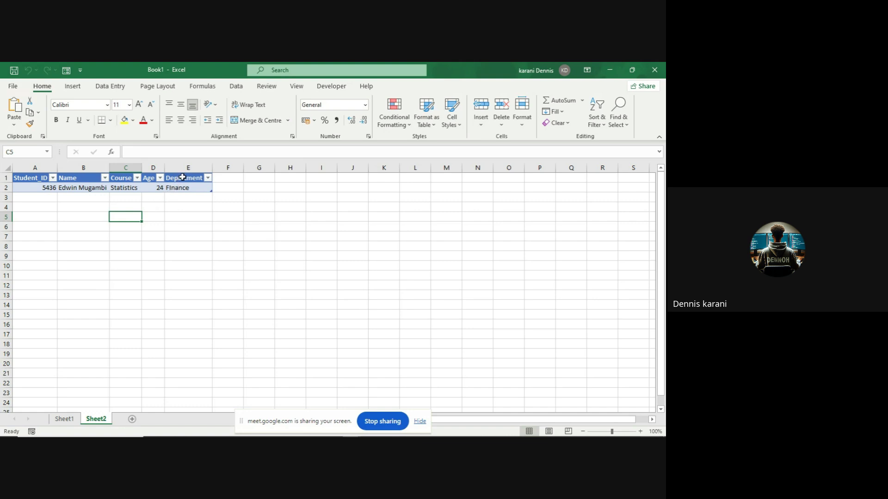
{"action": "left_click", "coordinate": [187, 168]}
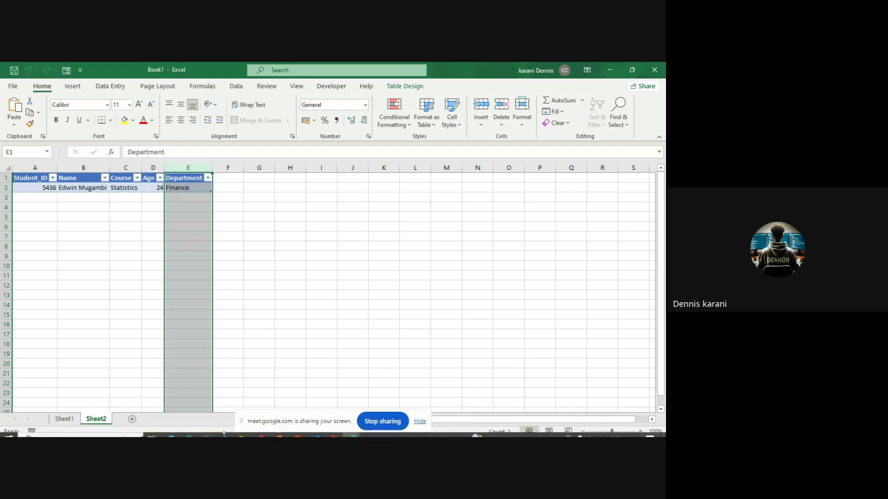
{"action": "mouse_move", "coordinate": [245, 436]}
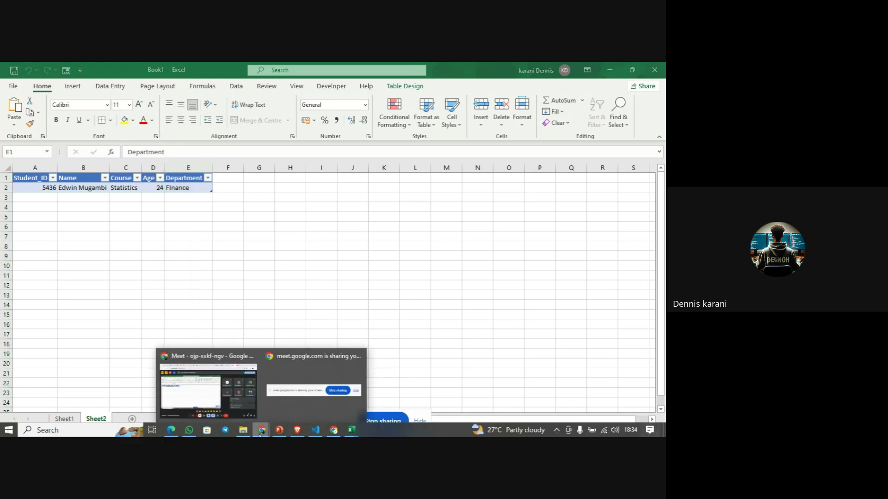
{"action": "left_click", "coordinate": [236, 407]}
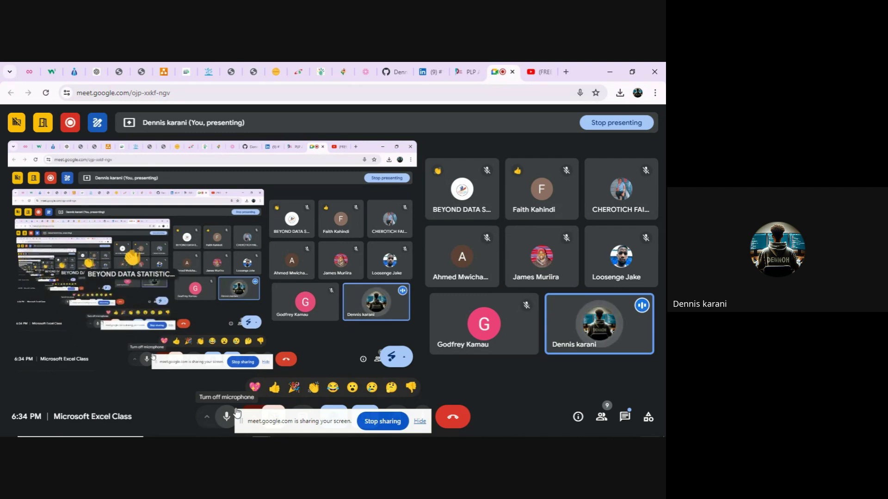
{"action": "mouse_move", "coordinate": [236, 436]}
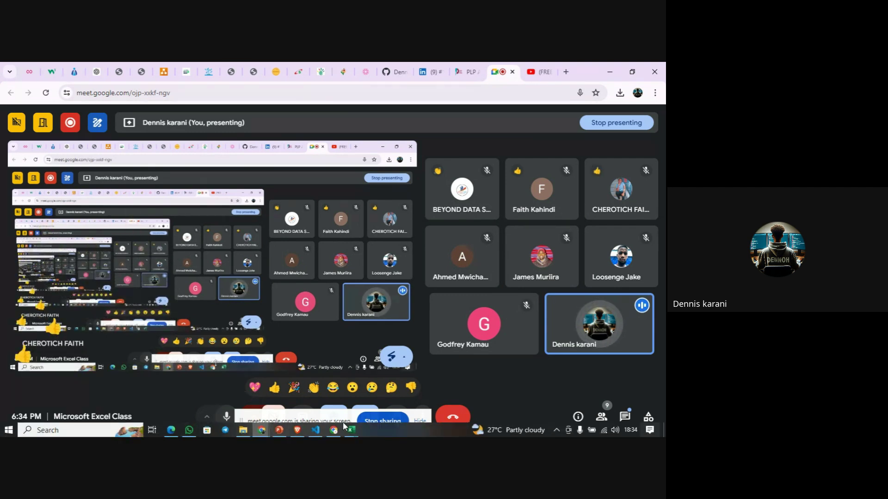
{"action": "mouse_move", "coordinate": [351, 430]}
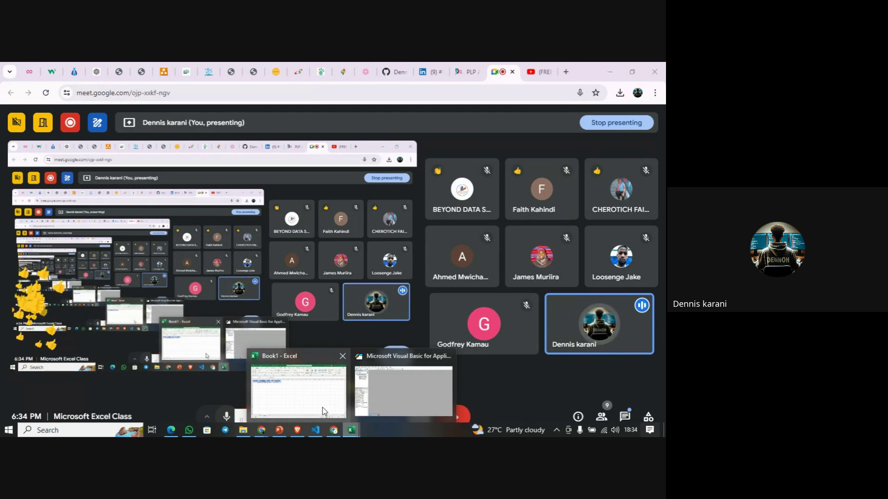
{"action": "left_click", "coordinate": [323, 407]}
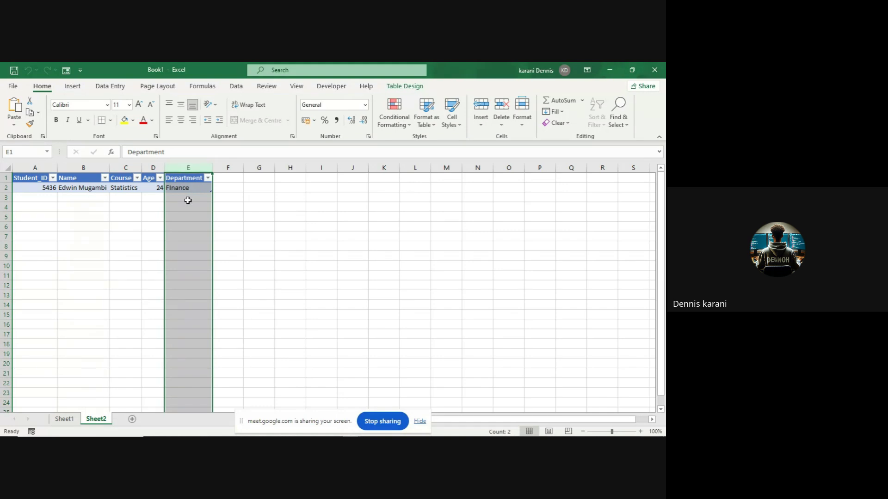
- Select column E and open the Data Validation dialog from the Data tab
{"action": "left_click", "coordinate": [217, 225]}
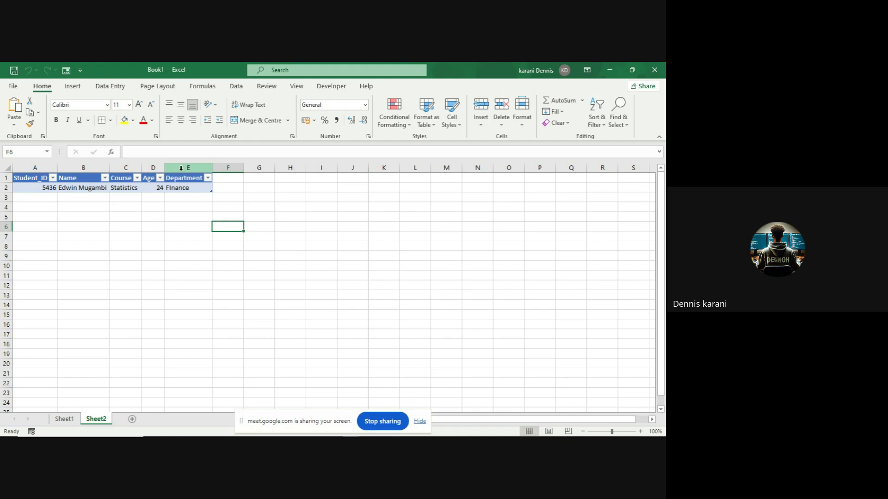
{"action": "left_click", "coordinate": [181, 169]}
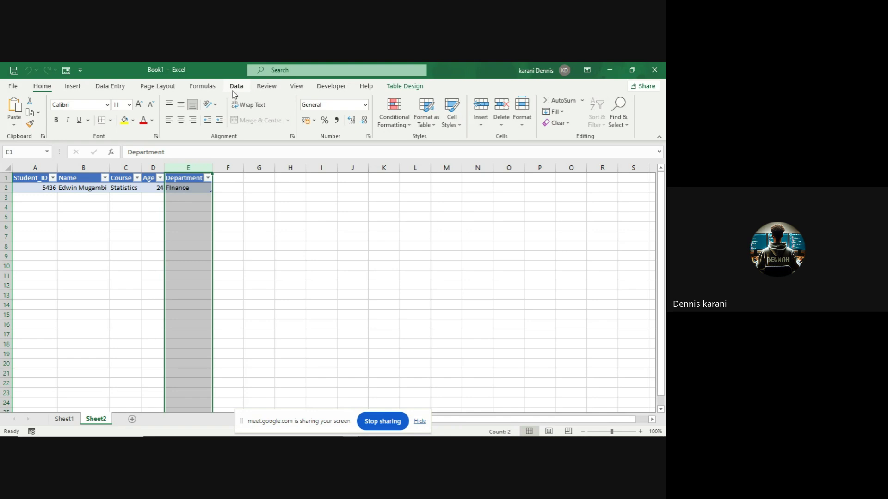
{"action": "left_click", "coordinate": [233, 93]}
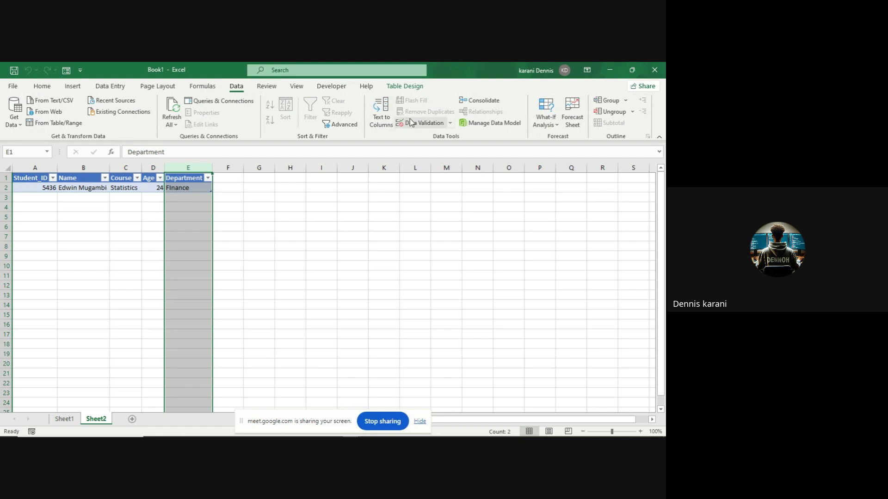
{"action": "left_click", "coordinate": [451, 125]}
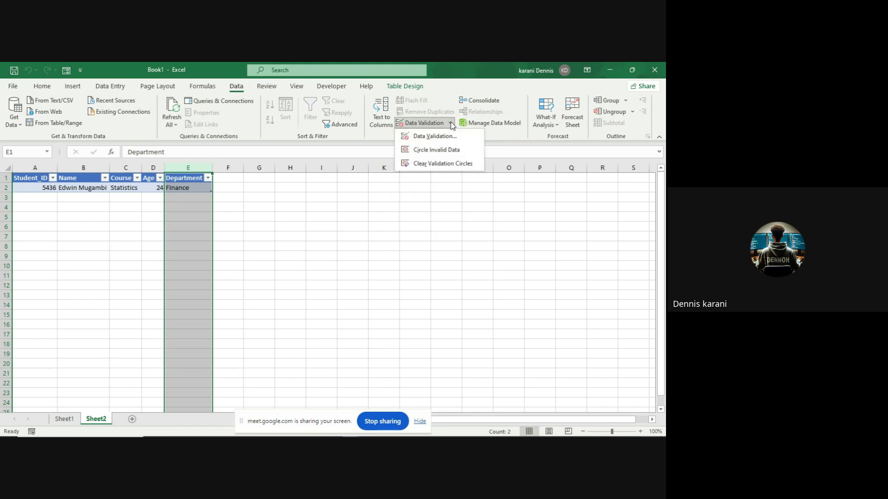
{"action": "left_click", "coordinate": [450, 136]}
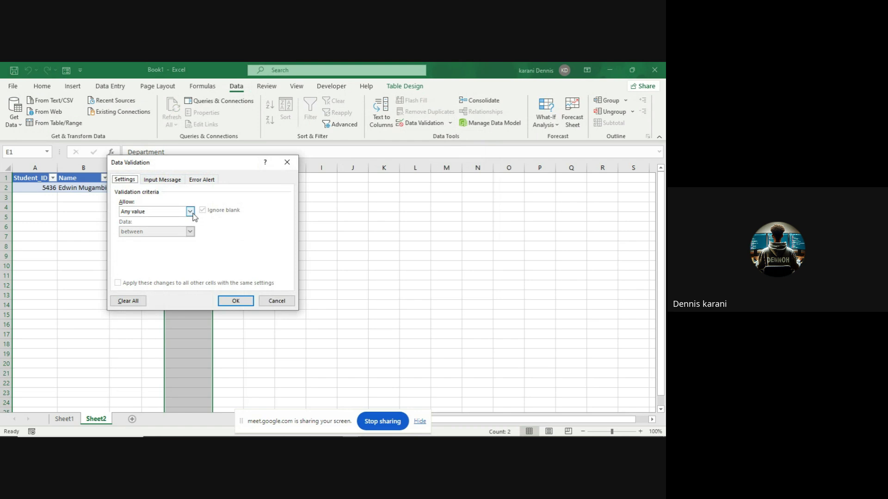
- Set Allow to List with source Engineering,Business,Accounting,Medicine
{"action": "left_click", "coordinate": [192, 213]}
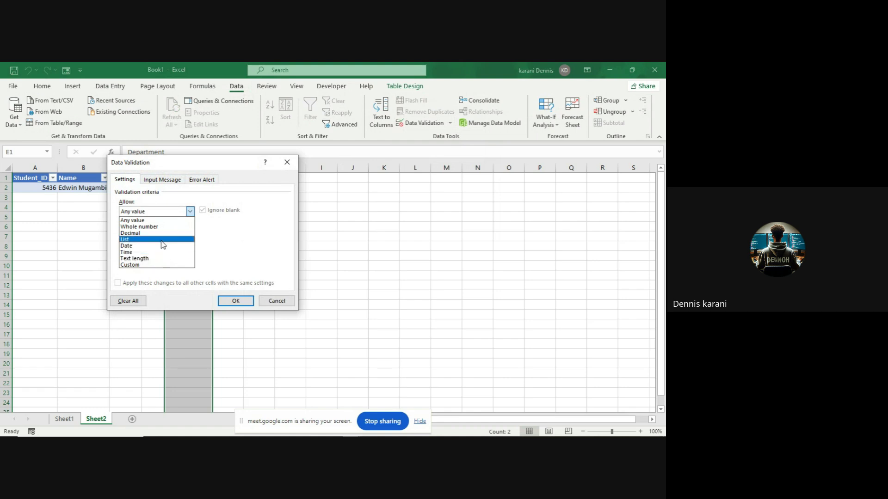
{"action": "left_click", "coordinate": [162, 240]}
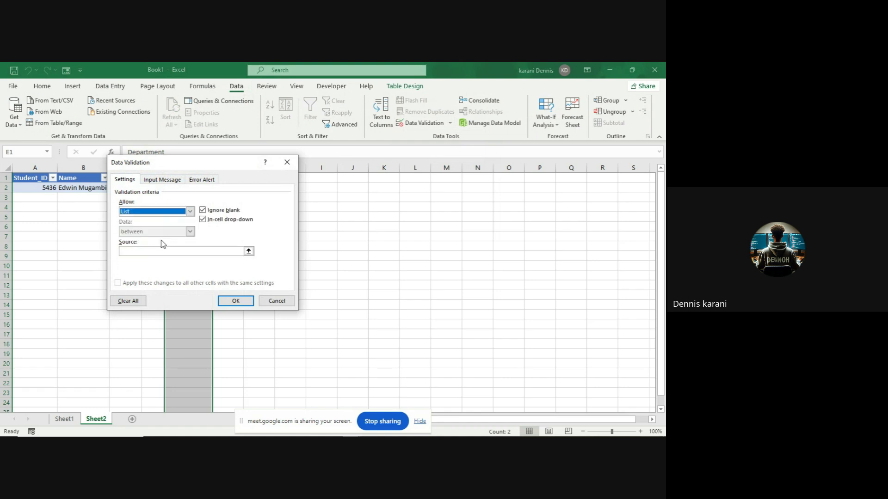
{"action": "left_click", "coordinate": [148, 251]}
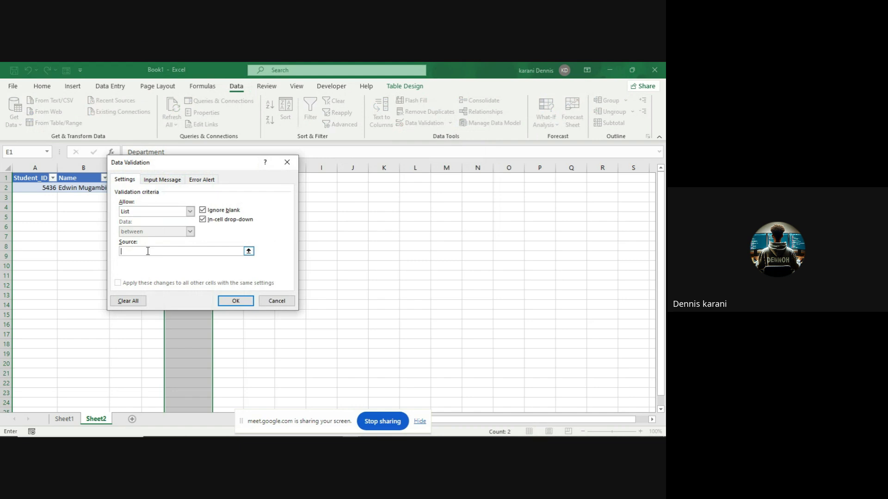
{"action": "type", "text": "Engineering,Business"}
{"action": "type", "text": ",Accounting,Medicine"}
- Set the input message title to 'Input the Department' and message to 'Select from the dropdown'
{"action": "left_click", "coordinate": [168, 181]}
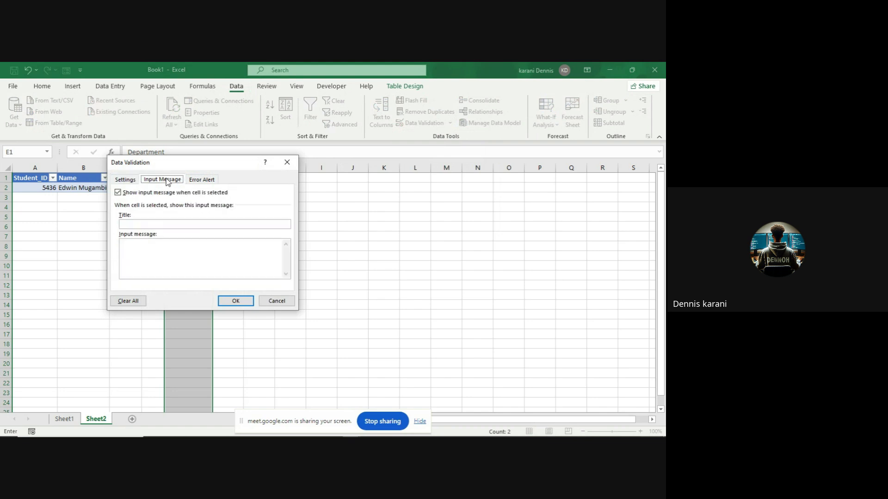
{"action": "left_click", "coordinate": [143, 223]}
{"action": "type", "text": "Input the DEpartment"}
{"action": "left_click", "coordinate": [154, 225]}
{"action": "key", "text": "BackSpace"}
{"action": "type", "text": "e"}
{"action": "type", "text": "Select "}
{"action": "type", "text": "Data"}
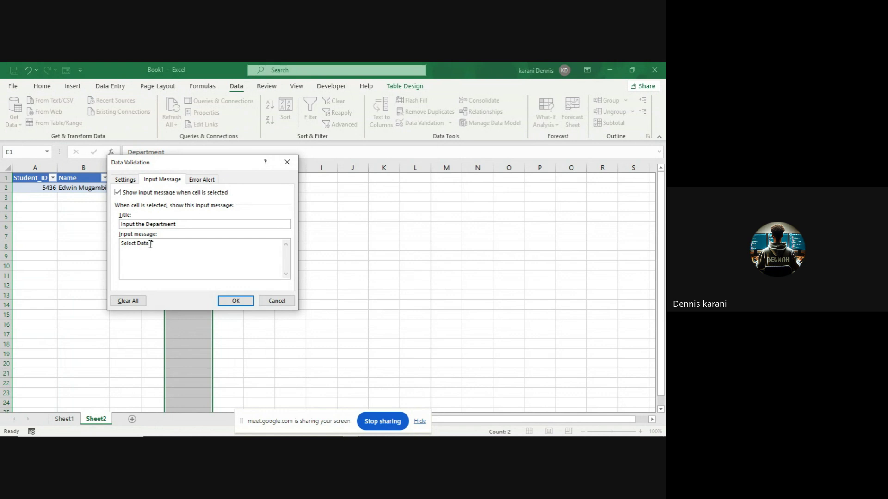
{"action": "key", "text": "BackSpace"}
{"action": "key", "text": "BackSpace"}
{"action": "key", "text": "BackSpace"}
{"action": "key", "text": "BackSpace"}
{"action": "type", "text": "from the dropdown"}
- Give the Department validation an Information alert titled 'Error': 'Make sure that you select from the dropdown'
{"action": "left_click", "coordinate": [202, 181]}
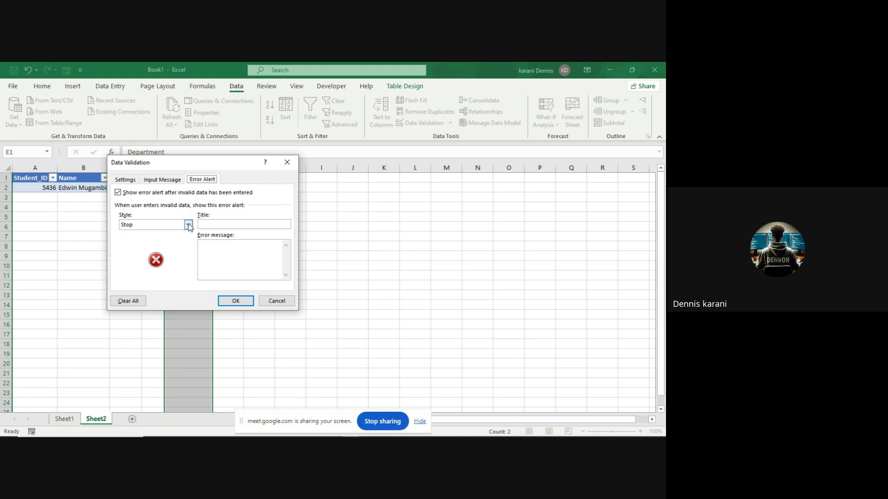
{"action": "left_click", "coordinate": [188, 225]}
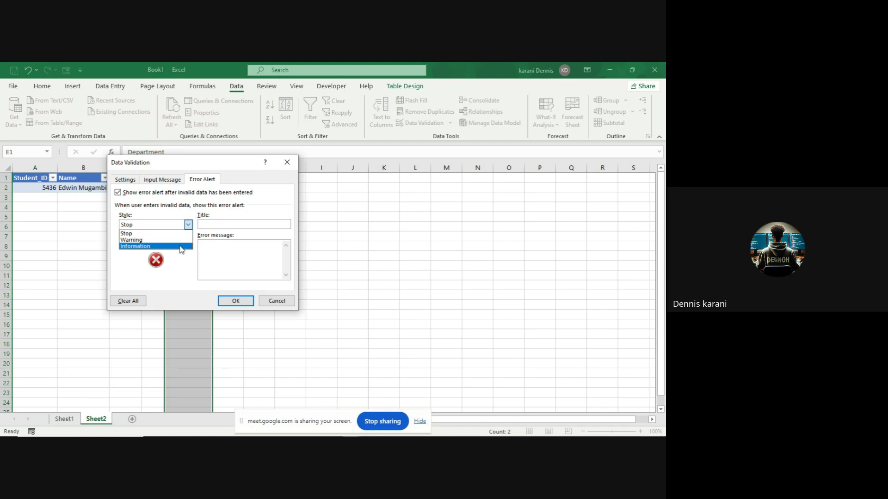
{"action": "left_click", "coordinate": [180, 247]}
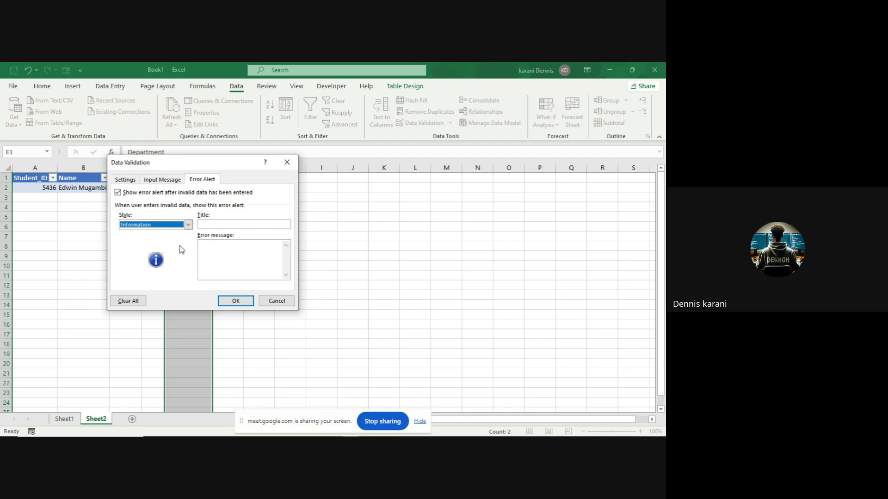
{"action": "left_click", "coordinate": [206, 223]}
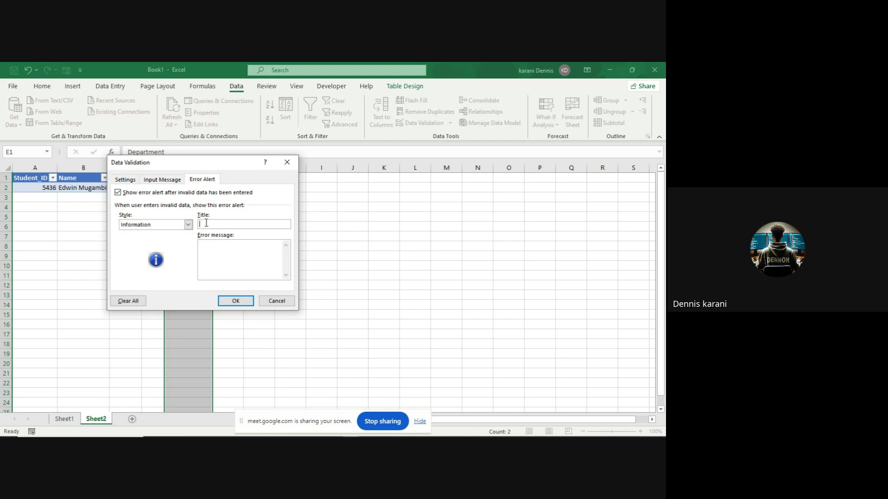
{"action": "type", "text": "Error"}
{"action": "left_click", "coordinate": [203, 245]}
{"action": "type", "text": "Make sure that you select from"}
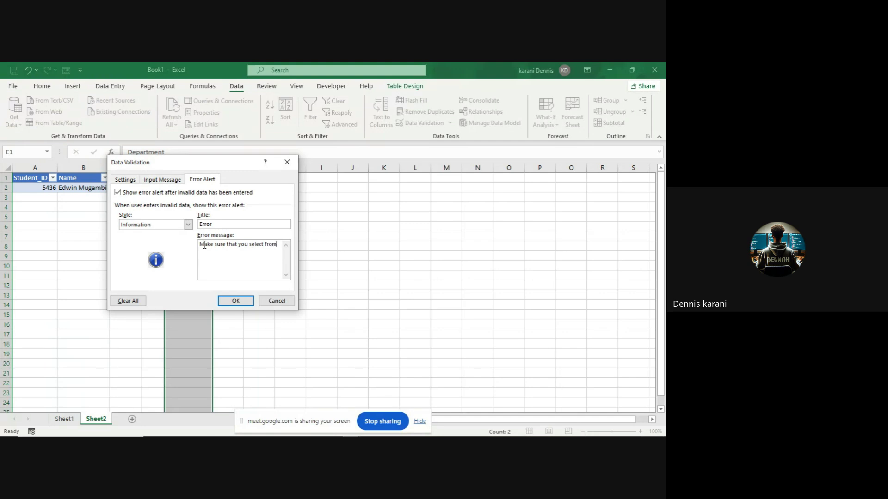
{"action": "type", "text": " the dropdown"}
{"action": "left_click", "coordinate": [237, 301]}
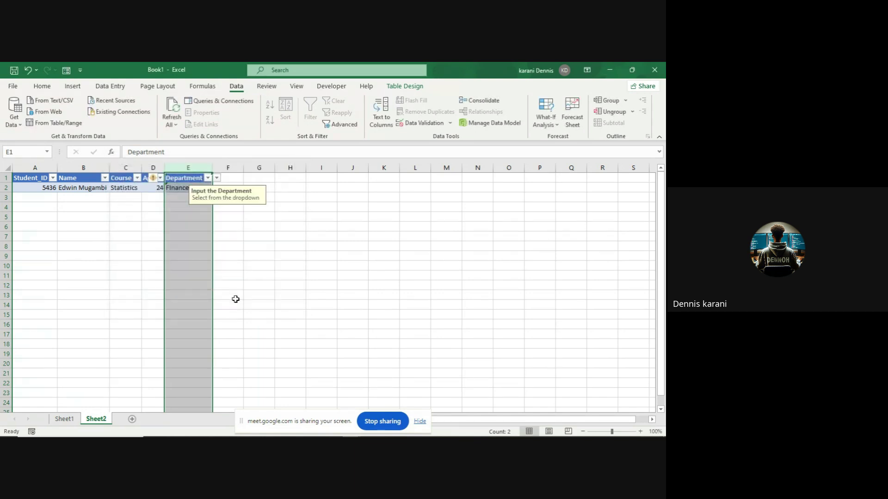
- Change E2 from Finance to Business using its validation dropdown
{"action": "left_click", "coordinate": [235, 273]}
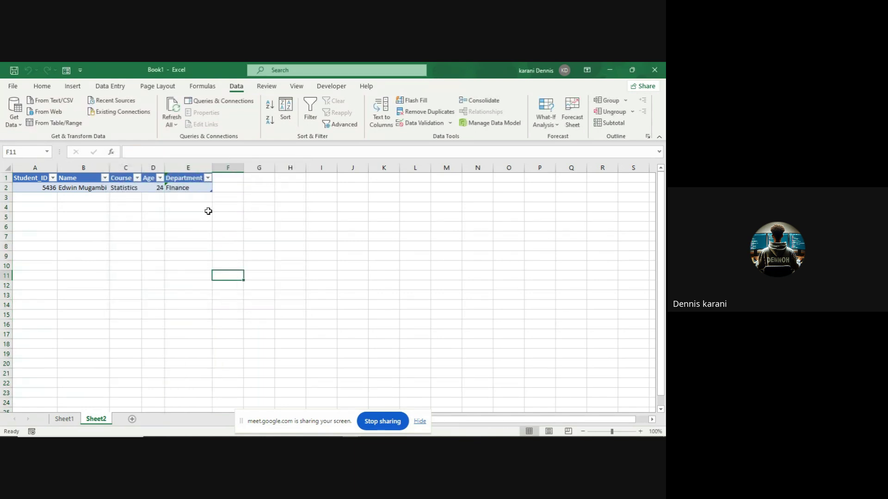
{"action": "left_click", "coordinate": [197, 182]}
{"action": "left_click", "coordinate": [187, 190]}
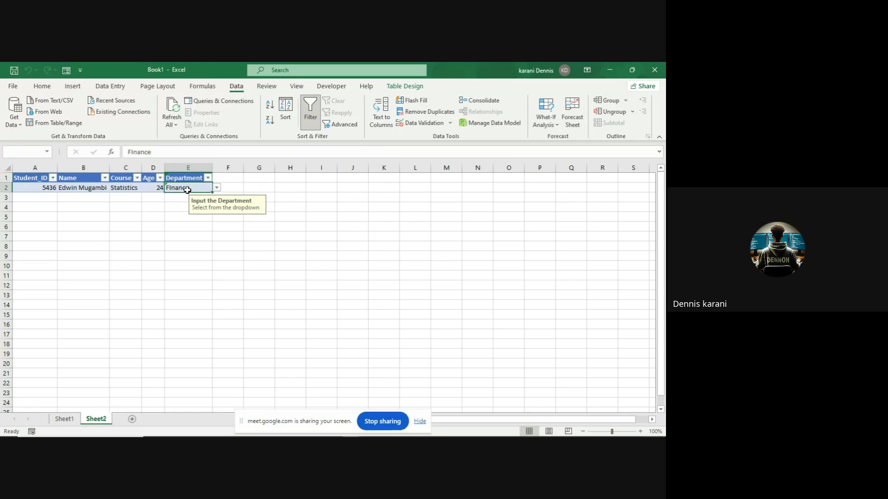
{"action": "left_click", "coordinate": [217, 189]}
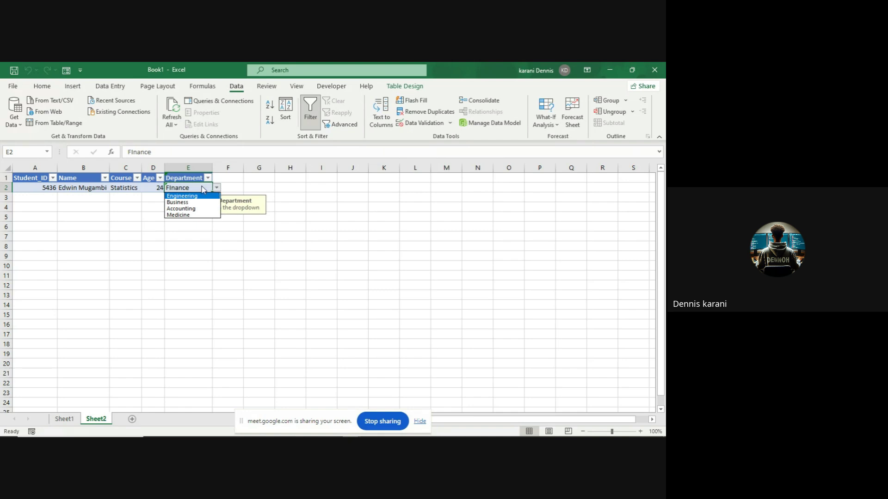
{"action": "left_click", "coordinate": [203, 187]}
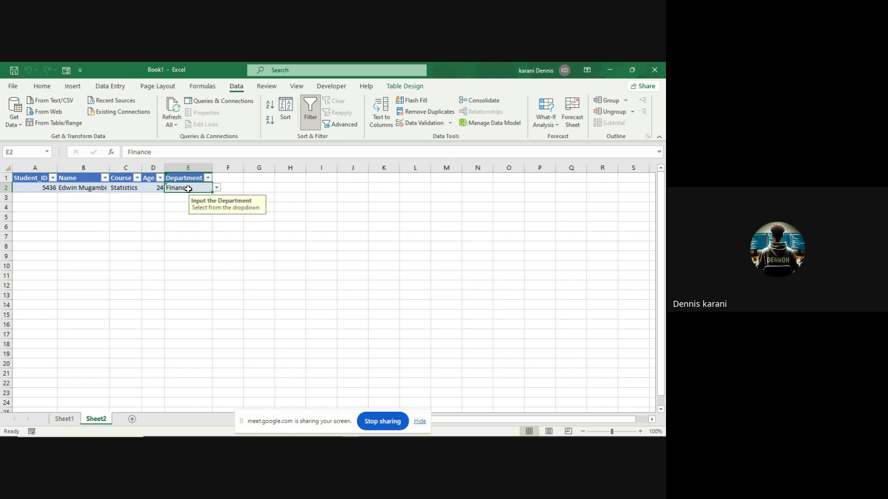
{"action": "left_click", "coordinate": [216, 188]}
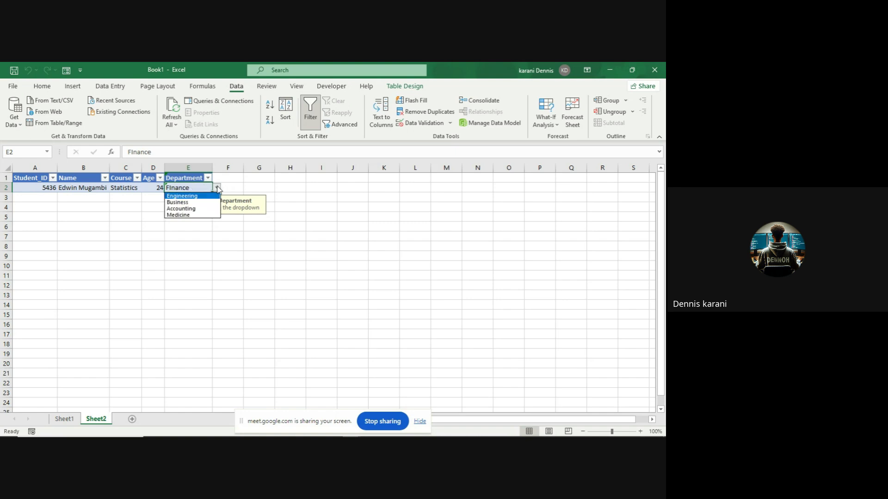
{"action": "left_click", "coordinate": [210, 202]}
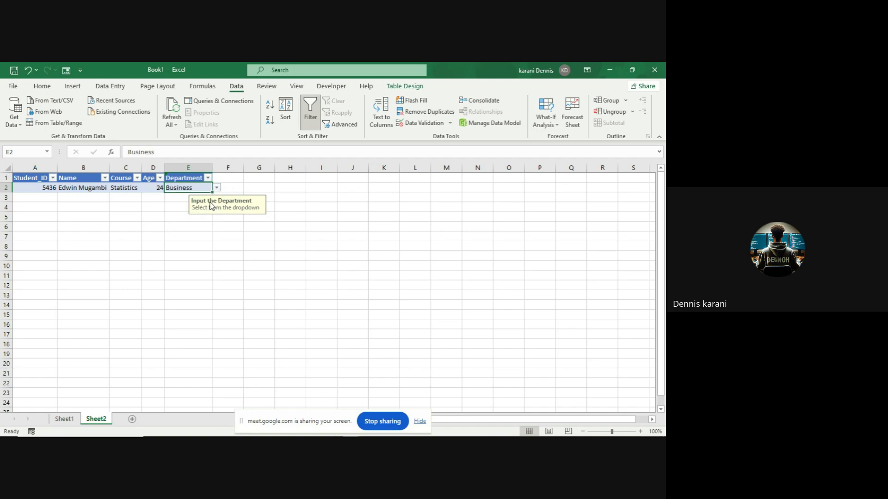
- Pick Accounting, Business and Engineering from the dropdowns for E3, E4 and E5
{"action": "left_click", "coordinate": [181, 201]}
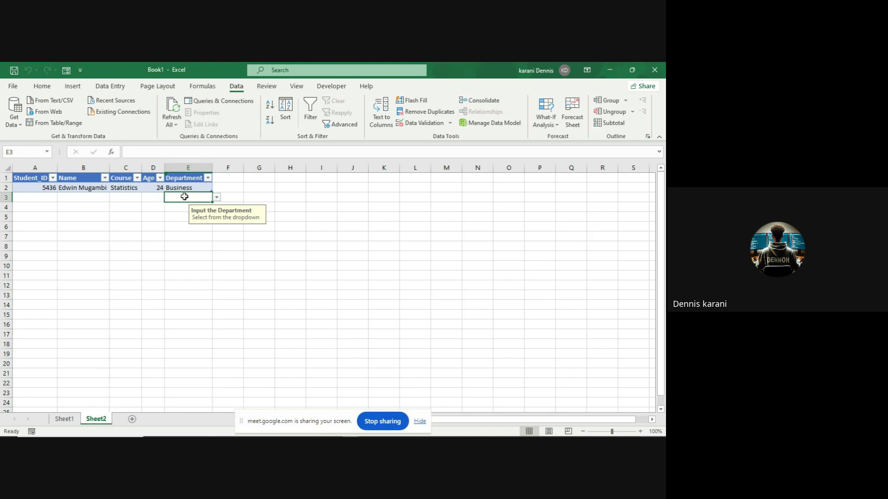
{"action": "left_click", "coordinate": [217, 199]}
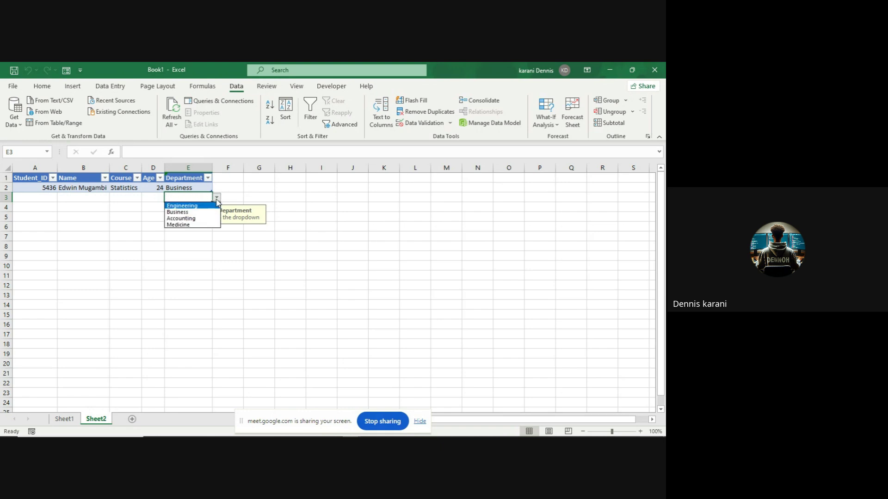
{"action": "left_click", "coordinate": [183, 218]}
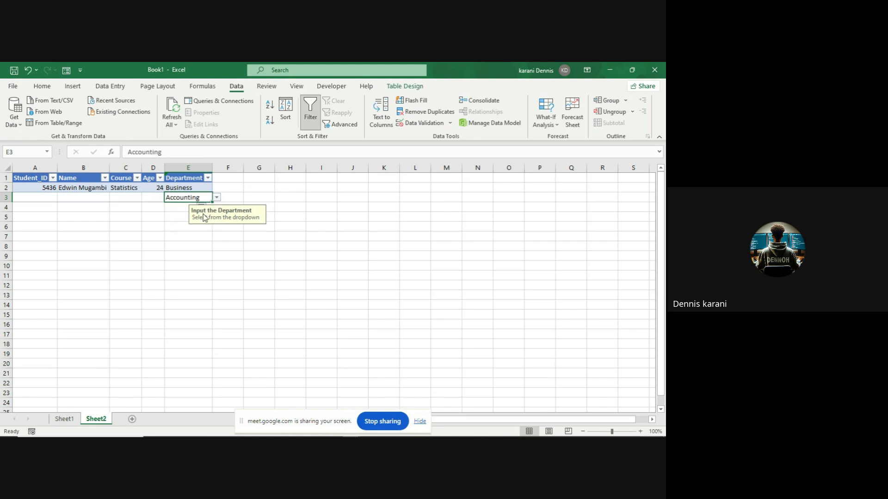
{"action": "left_click", "coordinate": [178, 207]}
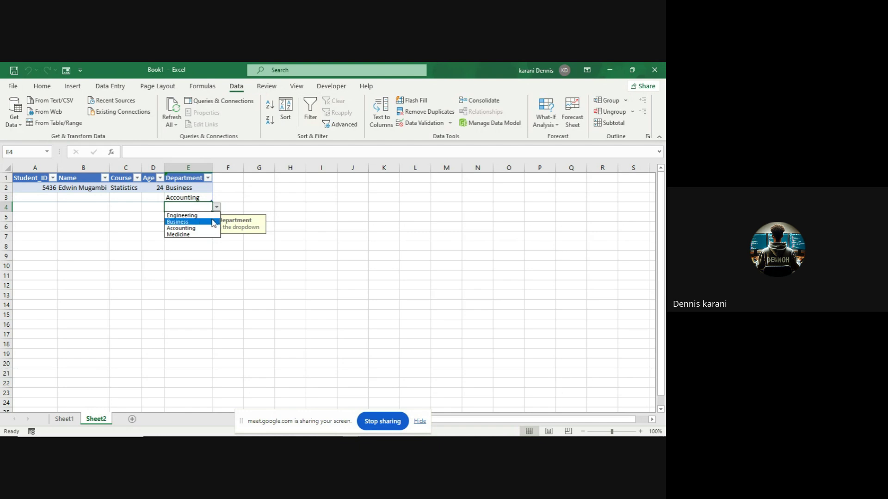
{"action": "left_click", "coordinate": [214, 223]}
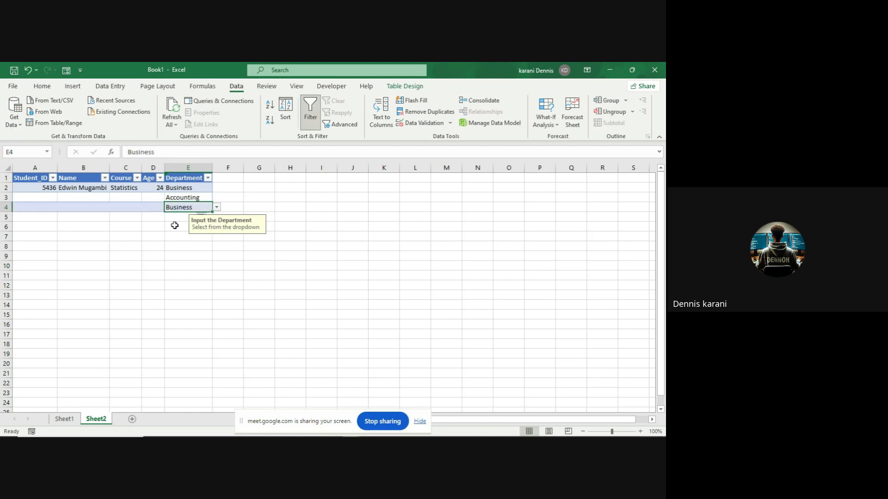
{"action": "left_click", "coordinate": [176, 218]}
{"action": "left_click", "coordinate": [217, 218]}
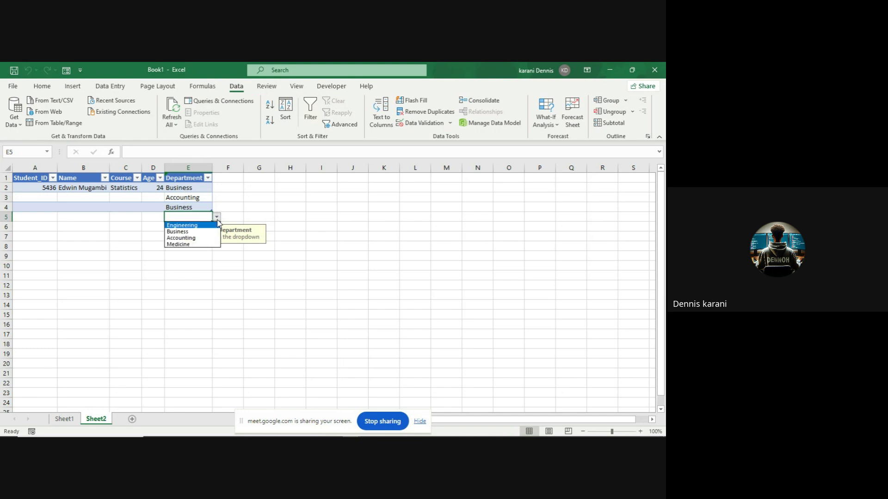
{"action": "left_click", "coordinate": [206, 226]}
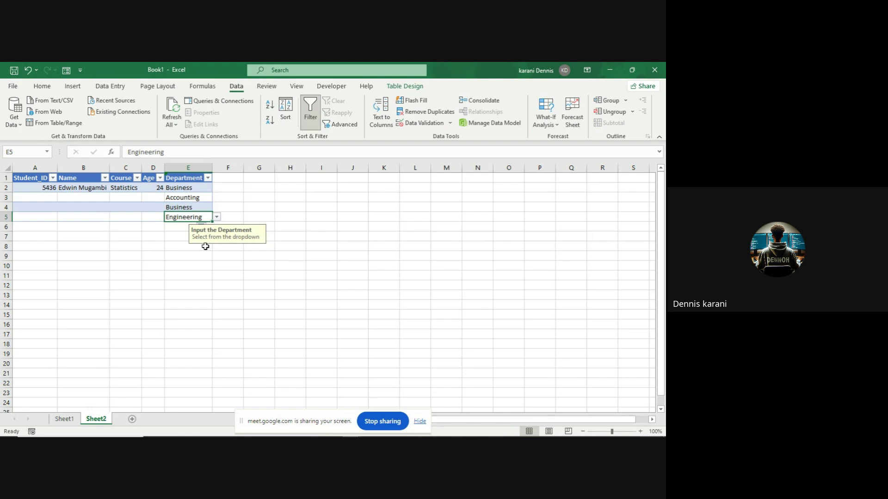
{"action": "left_click", "coordinate": [176, 235]}
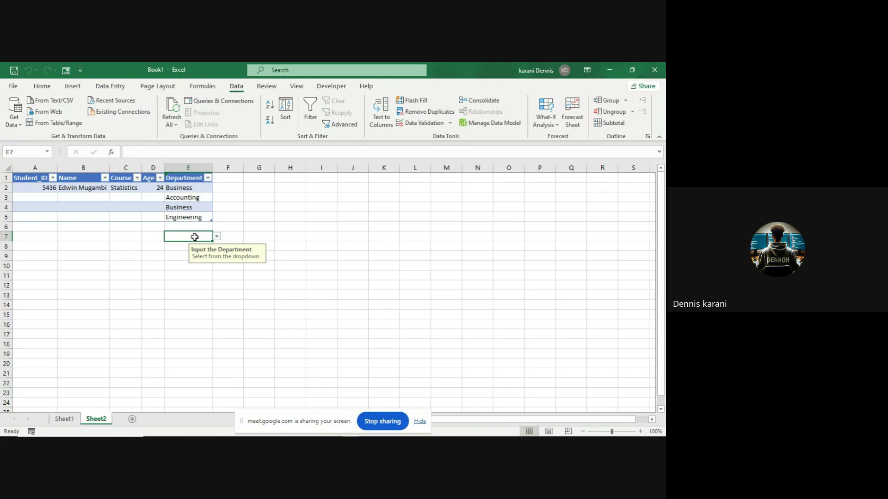
- Enter Mathematics in E7 and accept the Information alert to keep it
{"action": "type", "text": "Mate"}
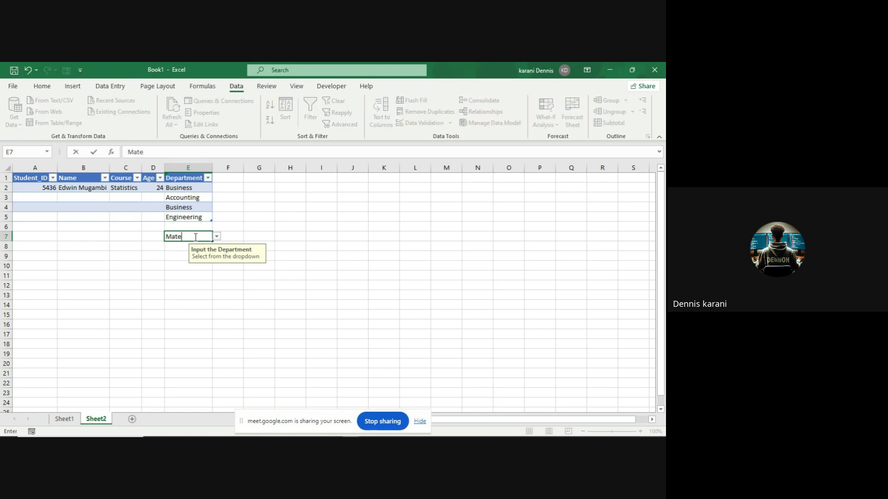
{"action": "type", "text": "hma"}
{"action": "key", "text": "BackSpace"}
{"action": "key", "text": "BackSpace"}
{"action": "key", "text": "BackSpace"}
{"action": "key", "text": "BackSpace"}
{"action": "type", "text": "hematics"}
{"action": "key", "text": "Return"}
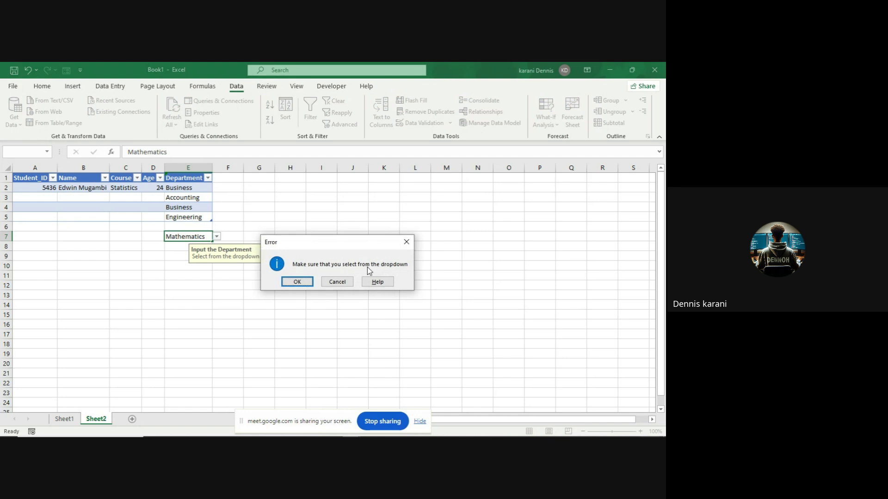
{"action": "left_click", "coordinate": [298, 281]}
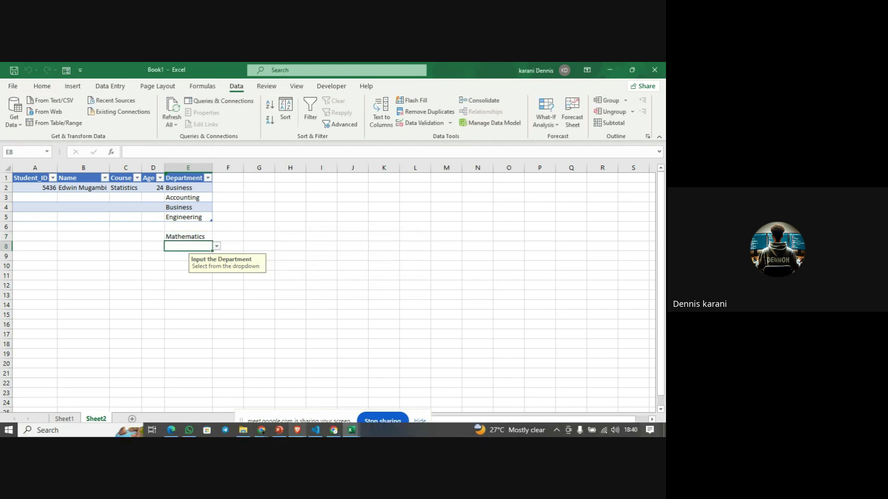
{"action": "mouse_move", "coordinate": [262, 432]}
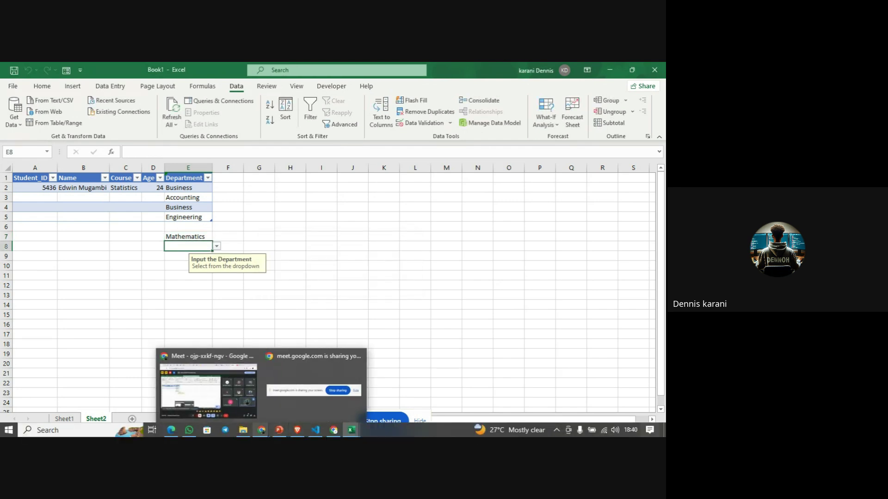
{"action": "left_click", "coordinate": [242, 401]}
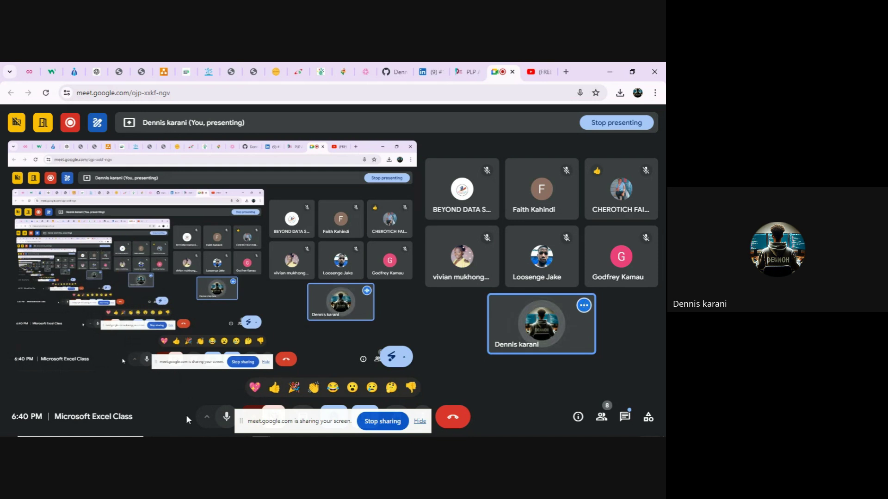
{"action": "mouse_move", "coordinate": [207, 436]}
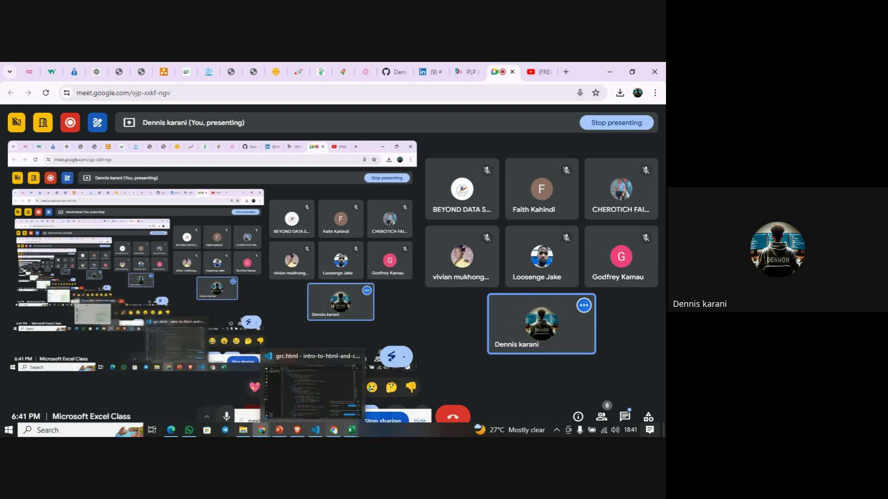
{"action": "mouse_move", "coordinate": [351, 430]}
{"action": "left_click", "coordinate": [323, 405]}
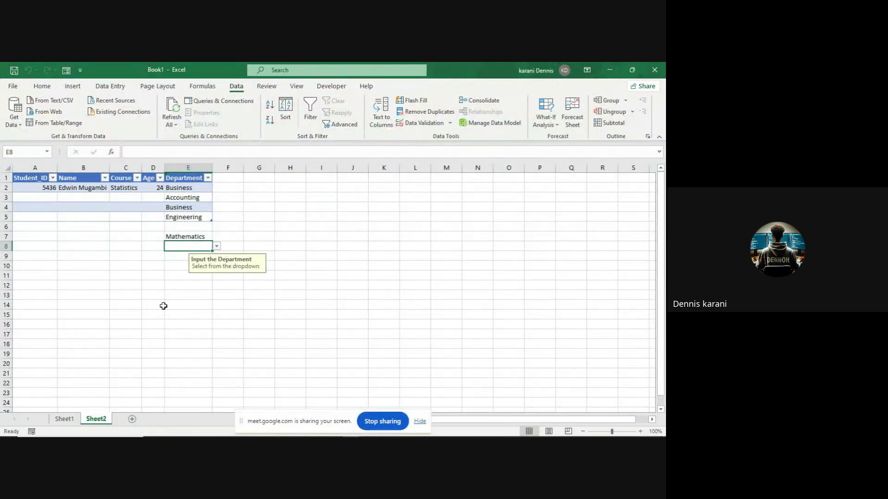
- Close Book1 with Don't Save, then stop sharing the screen in the meeting
{"action": "left_click", "coordinate": [655, 70]}
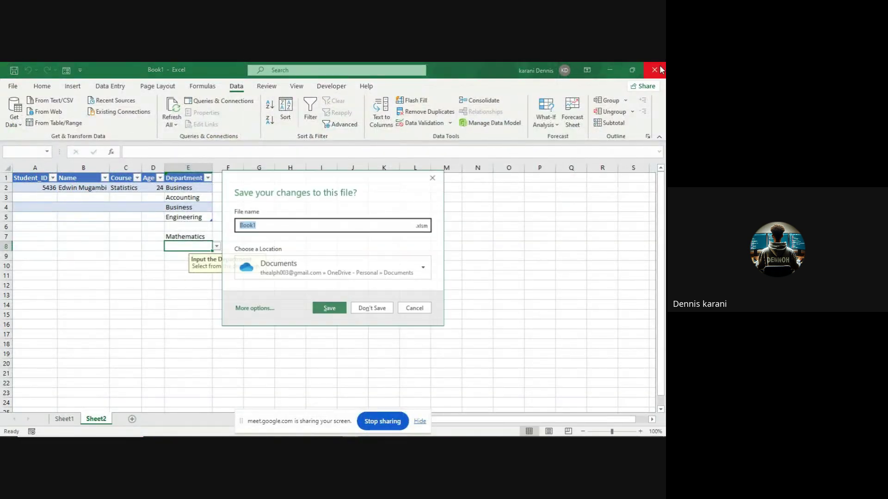
{"action": "left_click", "coordinate": [373, 309]}
{"action": "mouse_move", "coordinate": [87, 436]}
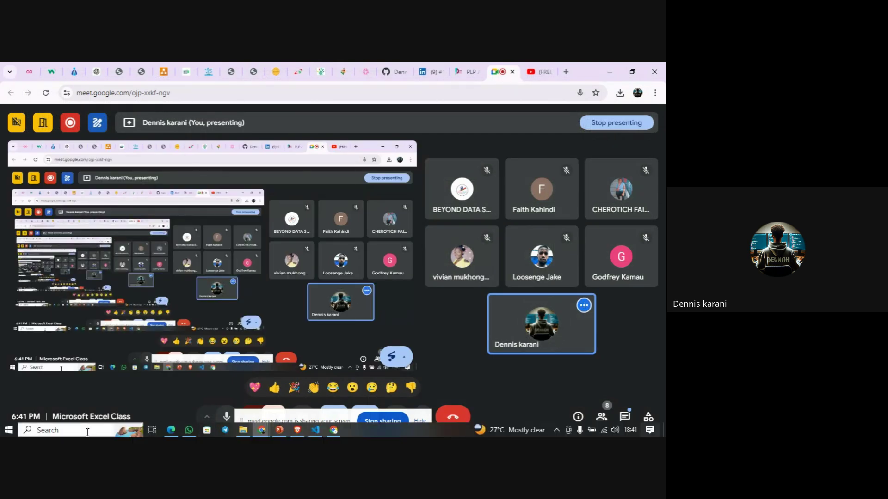
{"action": "left_click", "coordinate": [372, 422]}
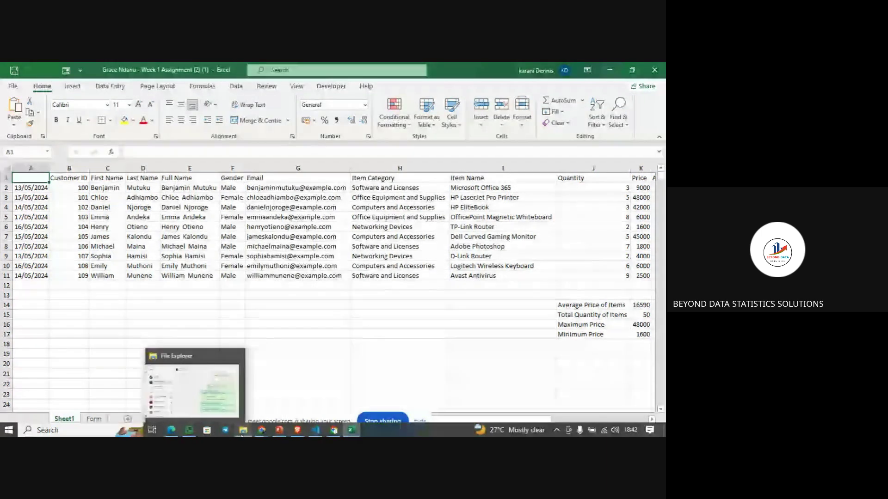
- Switch to the Meet window, then bring the Week 1 assignment workbook back in Excel
{"action": "mouse_move", "coordinate": [254, 435]}
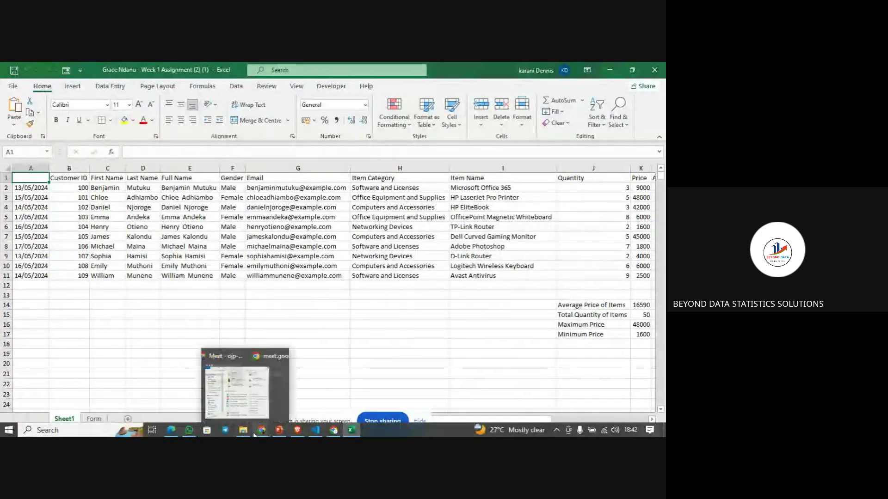
{"action": "left_click", "coordinate": [248, 402]}
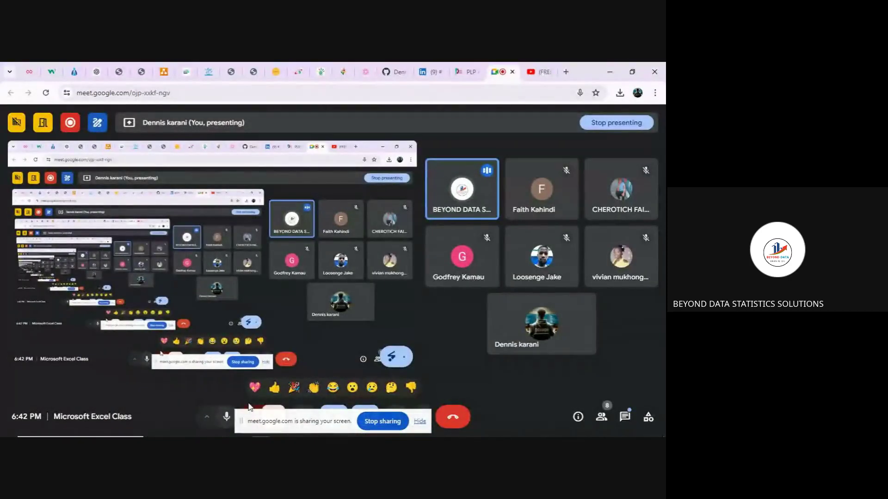
{"action": "left_click", "coordinate": [351, 433]}
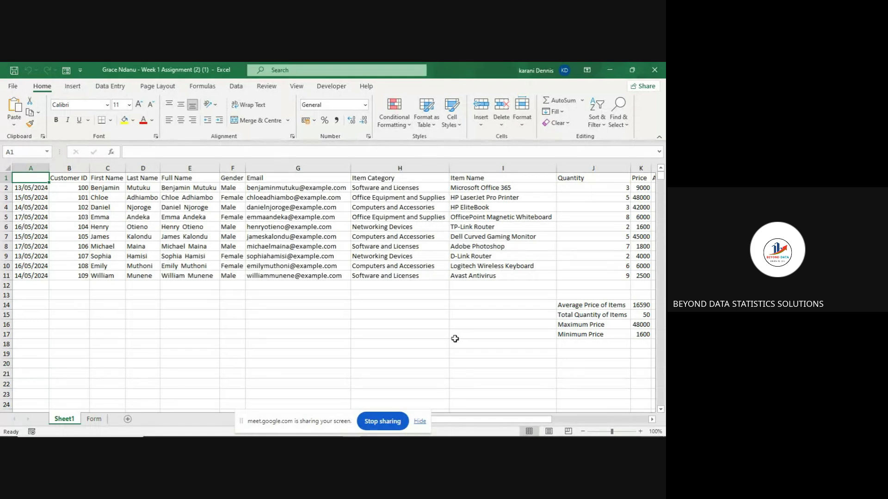
- Clear the old Average Price, Total Quantity and Maximum Price labels in column J
{"action": "scroll", "coordinate": [455, 339], "scroll_direction": "right", "scroll_amount": 3}
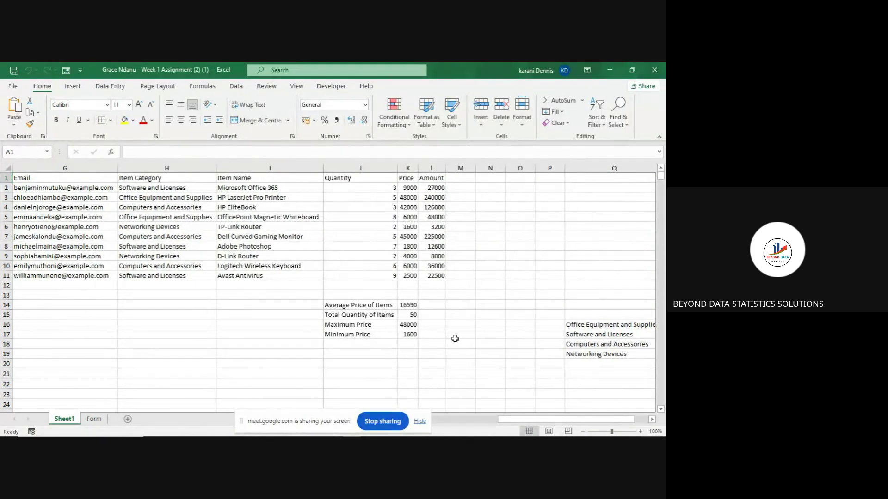
{"action": "left_click", "coordinate": [365, 306]}
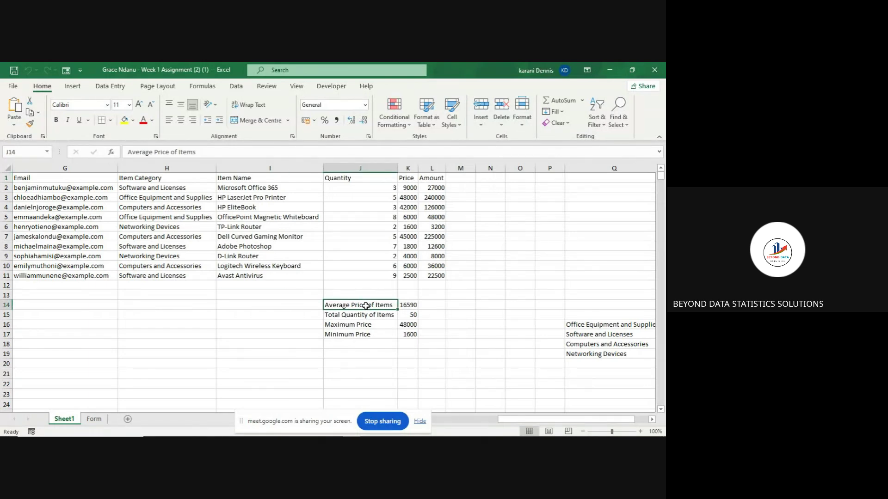
{"action": "left_click_drag", "start_coordinate": [388, 306], "coordinate": [413, 340]}
{"action": "key", "text": "BackSpace"}
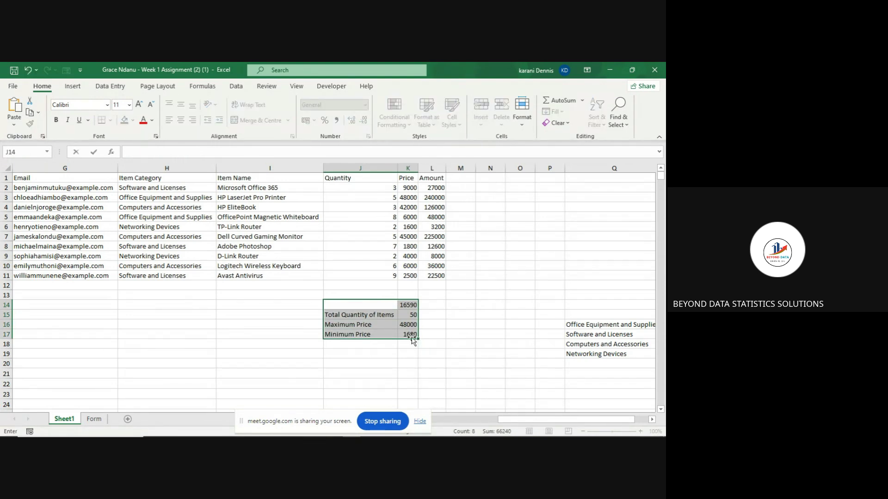
{"action": "left_click", "coordinate": [410, 344]}
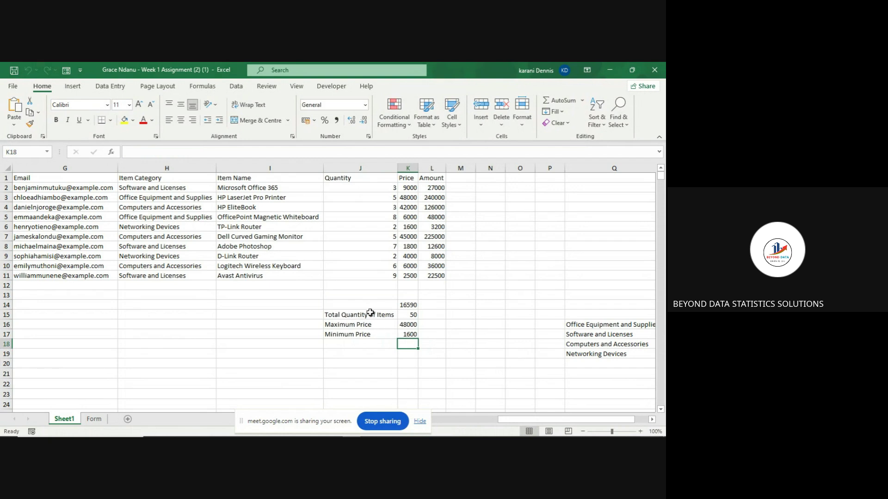
{"action": "left_click", "coordinate": [388, 315]}
{"action": "key", "text": "BackSpace"}
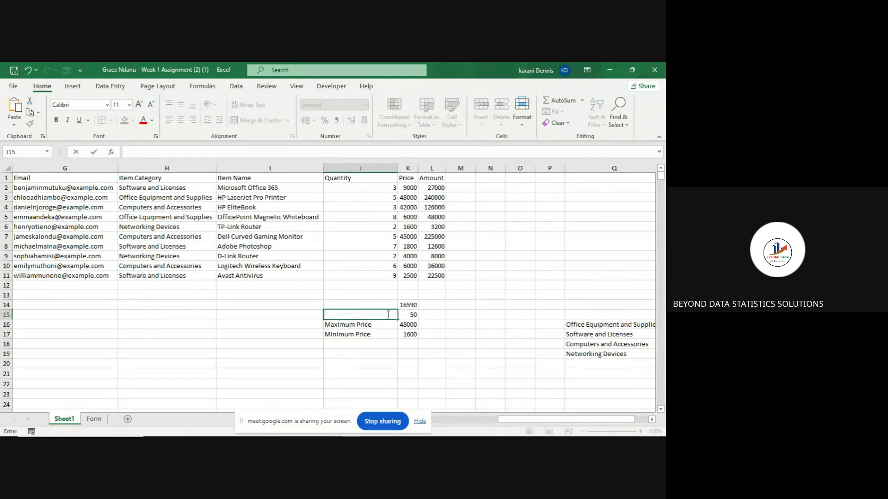
{"action": "left_click", "coordinate": [388, 325]}
{"action": "key", "text": "BackSpace"}
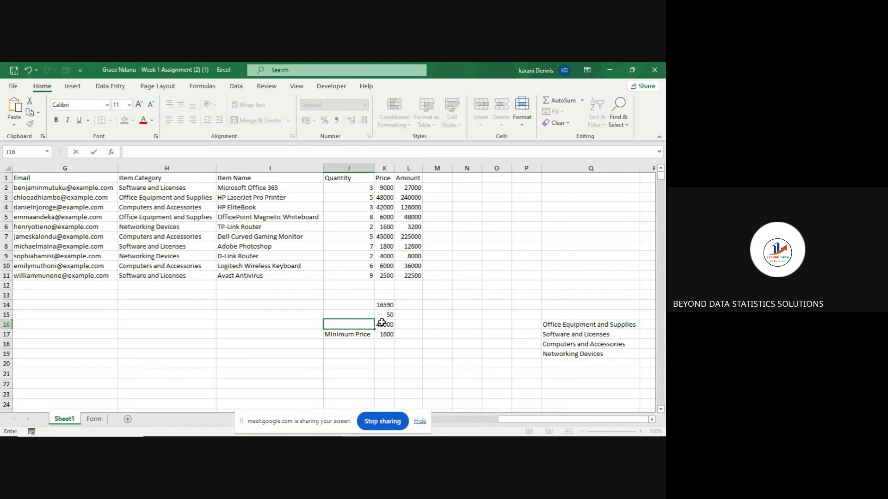
{"action": "key", "text": "Escape"}
{"action": "scroll", "coordinate": [436, 318], "scroll_direction": "left", "scroll_amount": 4}
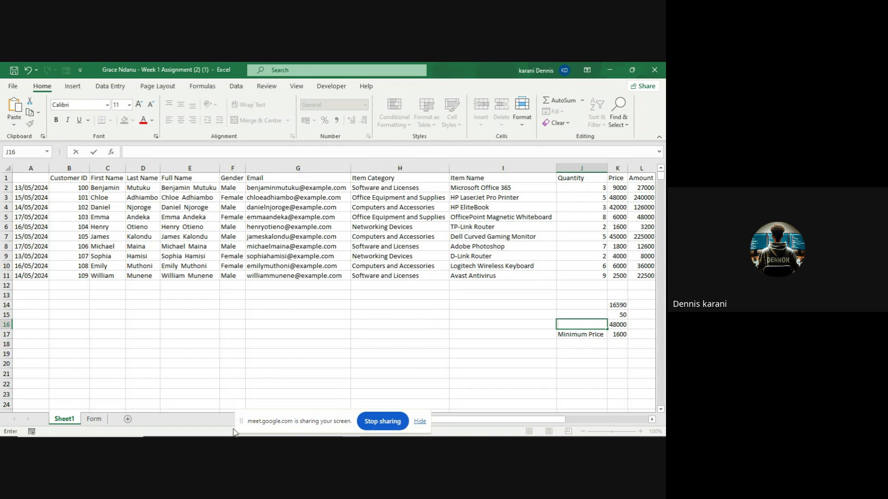
- Type the labels Average, Total ammount, Max and Min into G16 to G19
{"action": "left_click", "coordinate": [254, 325]}
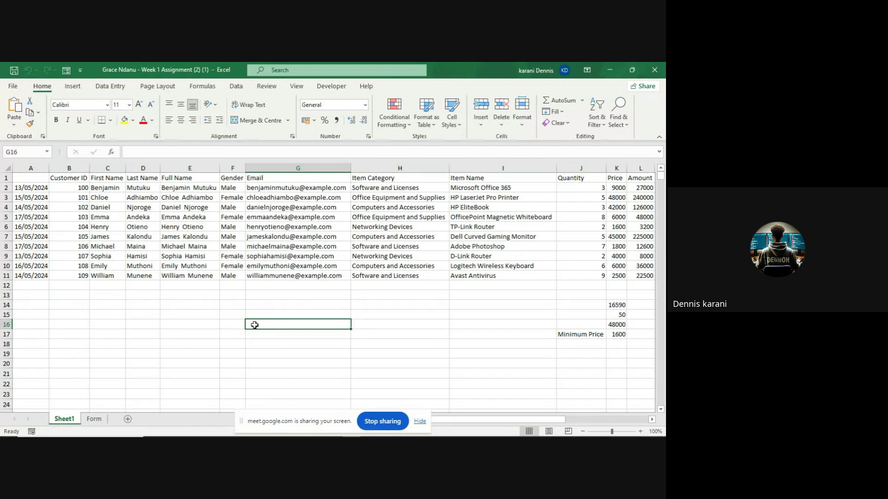
{"action": "type", "text": "A"}
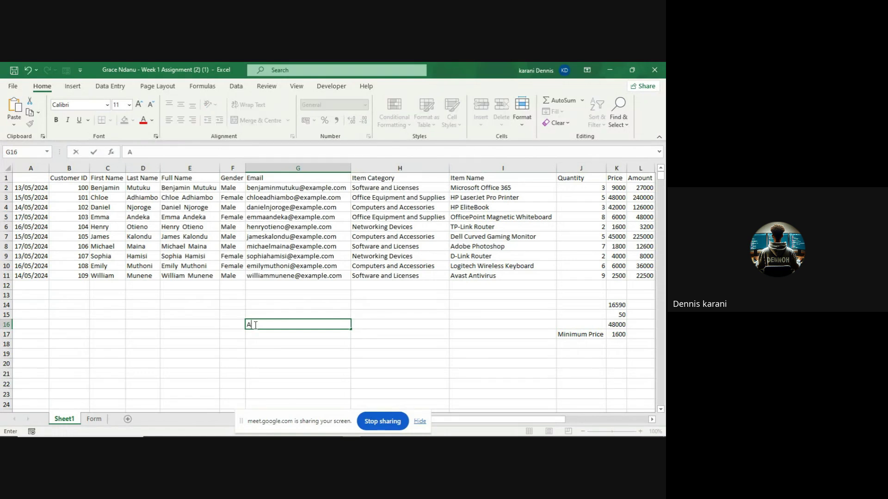
{"action": "type", "text": "verage"}
{"action": "left_click", "coordinate": [260, 335]}
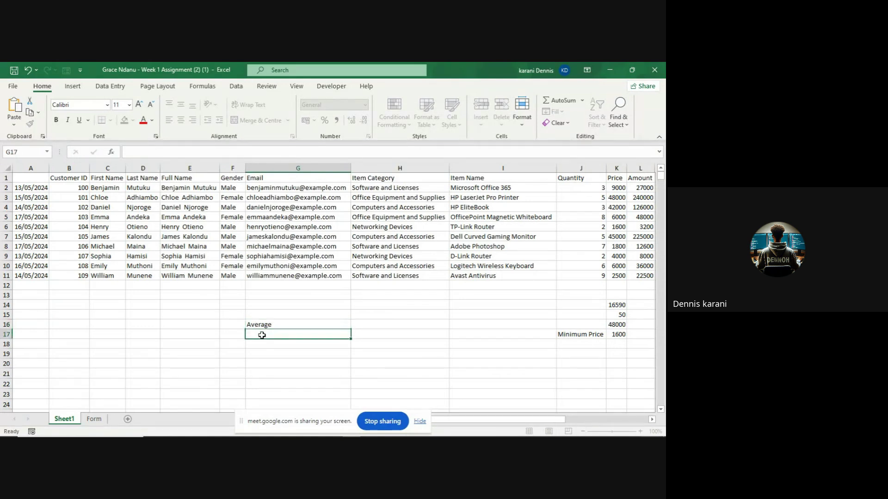
{"action": "type", "text": "To"}
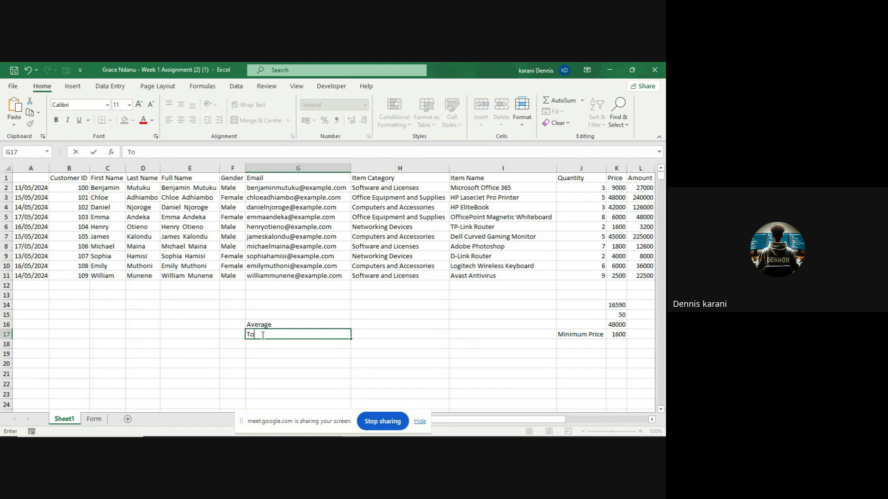
{"action": "type", "text": "tal ammount"}
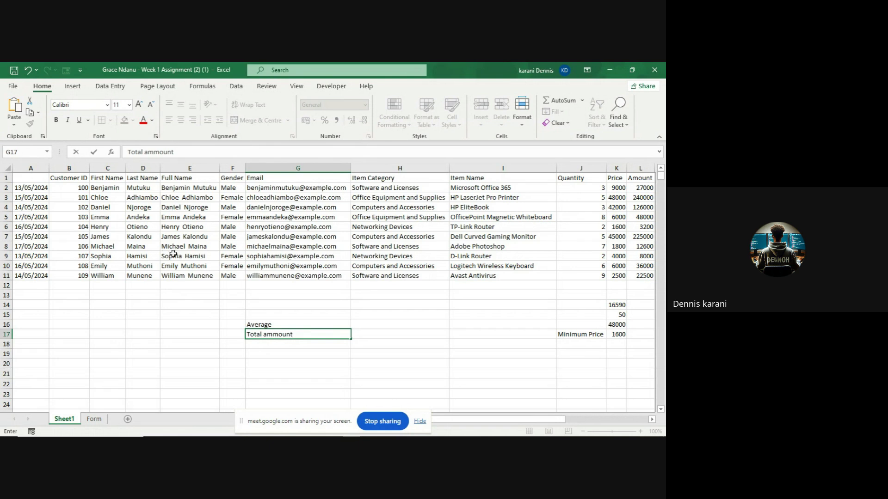
{"action": "scroll", "coordinate": [178, 253], "scroll_direction": "right", "scroll_amount": 3}
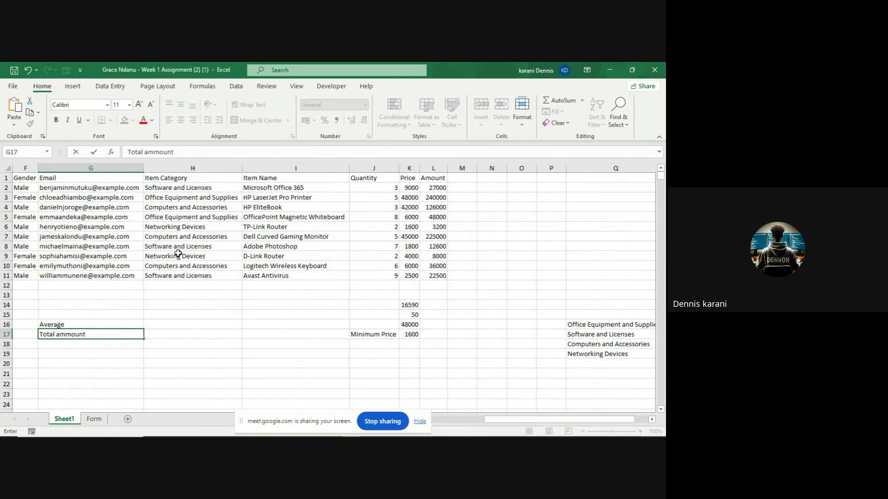
{"action": "scroll", "coordinate": [178, 253], "scroll_direction": "left", "scroll_amount": 3}
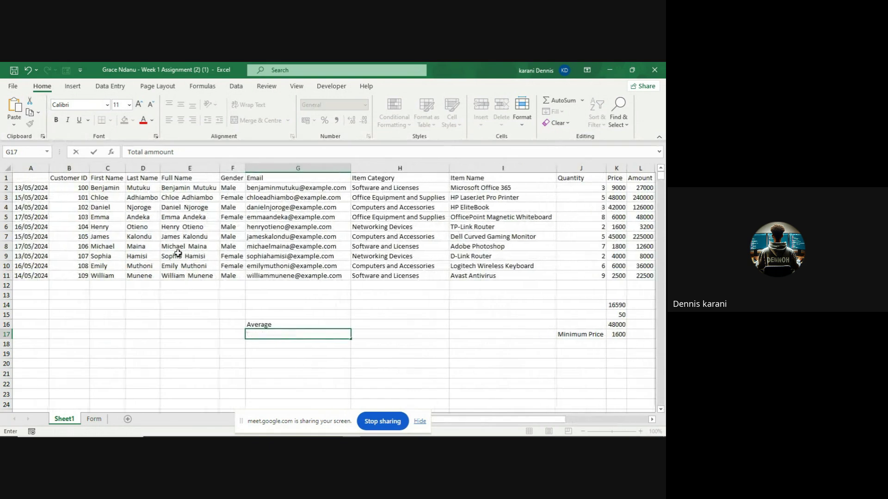
{"action": "scroll", "coordinate": [178, 253], "scroll_direction": "right", "scroll_amount": 3}
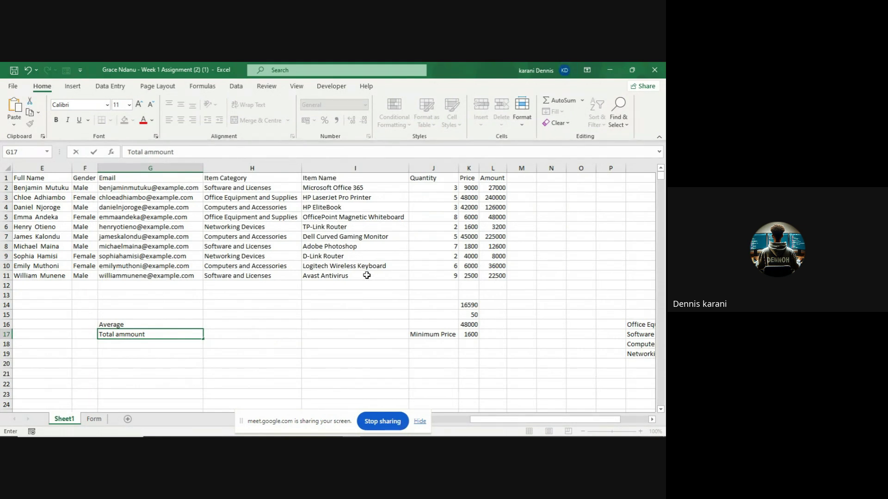
{"action": "left_click", "coordinate": [142, 348]}
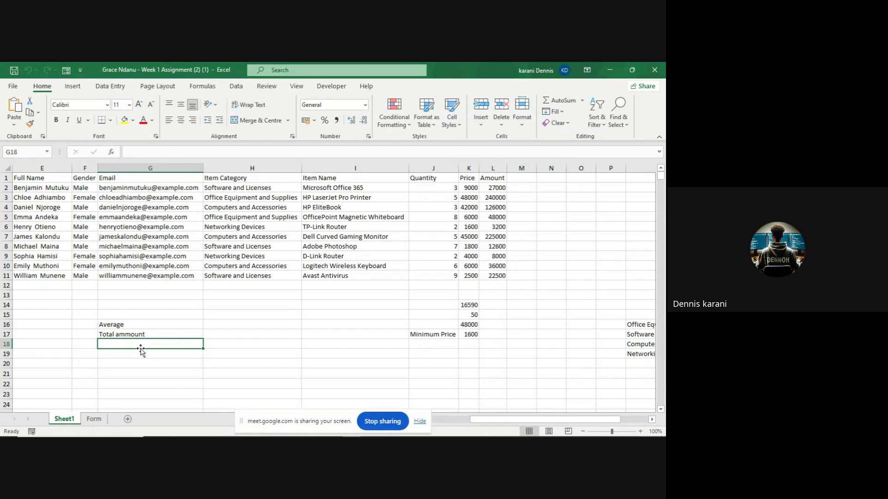
{"action": "type", "text": "Max"}
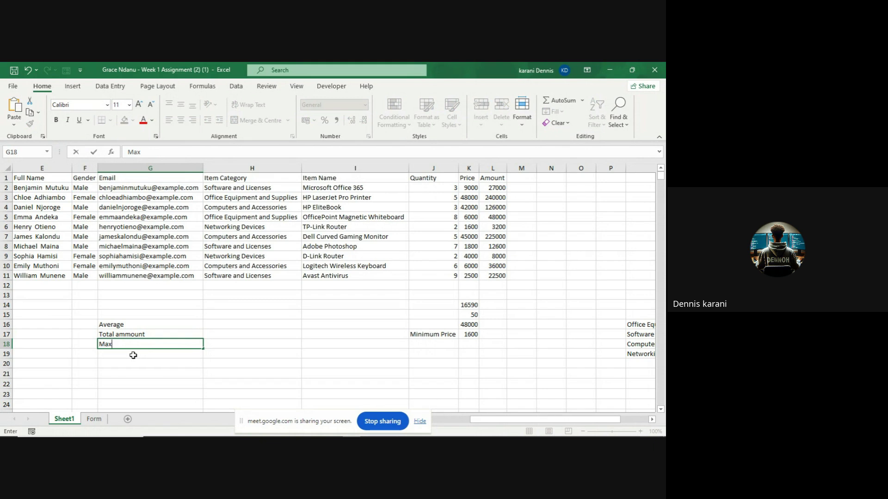
{"action": "left_click", "coordinate": [133, 355]}
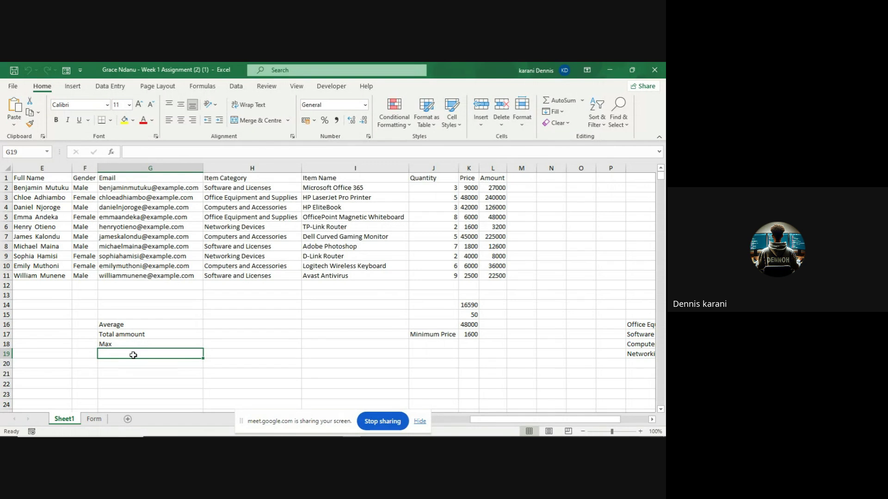
{"action": "type", "text": "Min"}
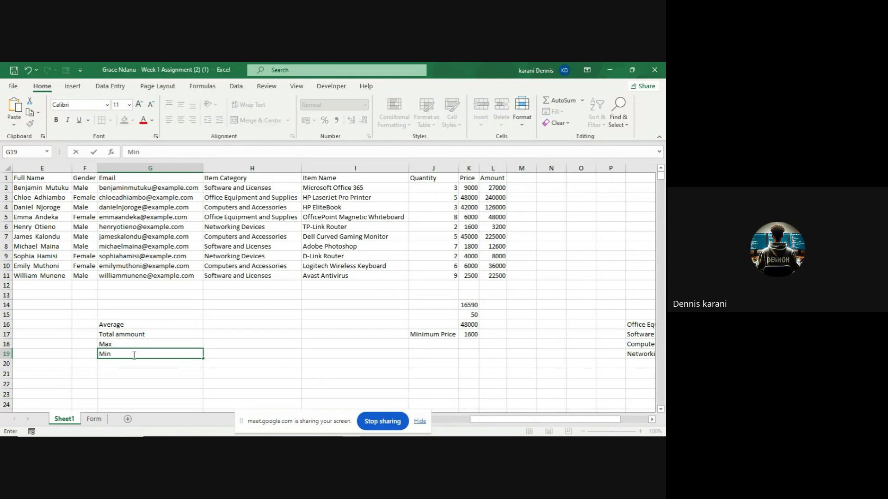
{"action": "left_click", "coordinate": [131, 366]}
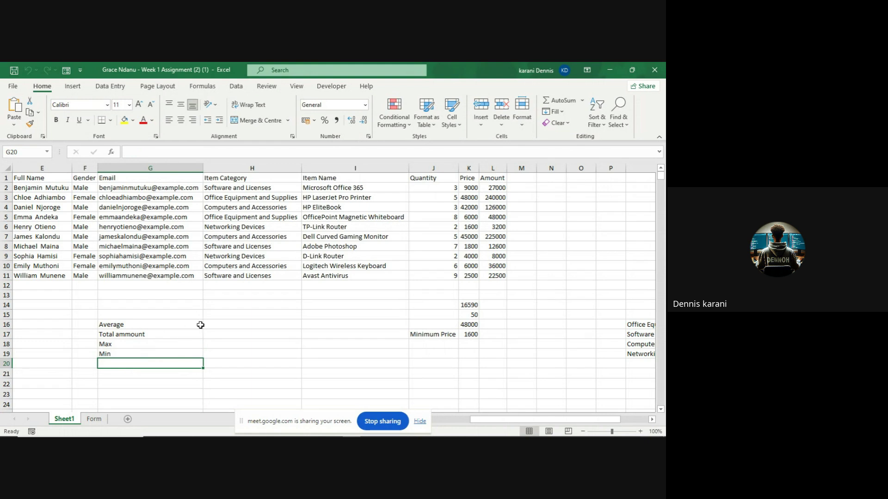
- Enter =AVERAGE(L2:L11) in H16 beside Average, giving 74830
{"action": "left_click", "coordinate": [210, 325]}
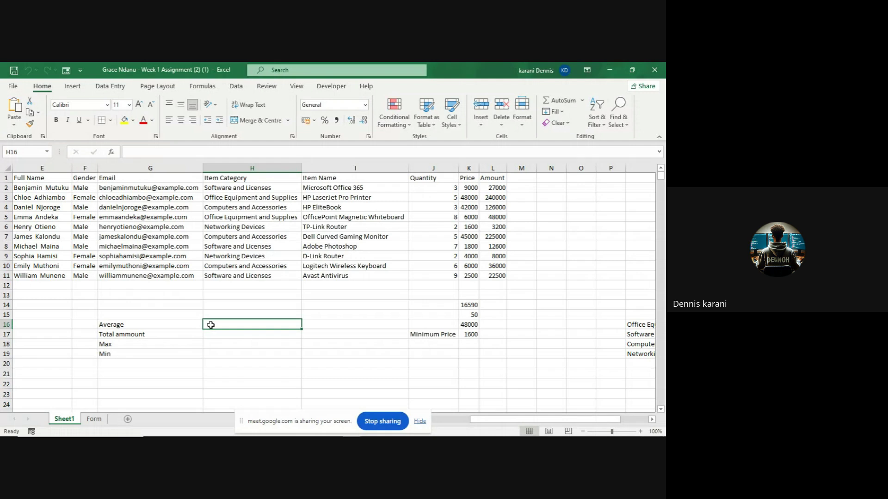
{"action": "type", "text": "="}
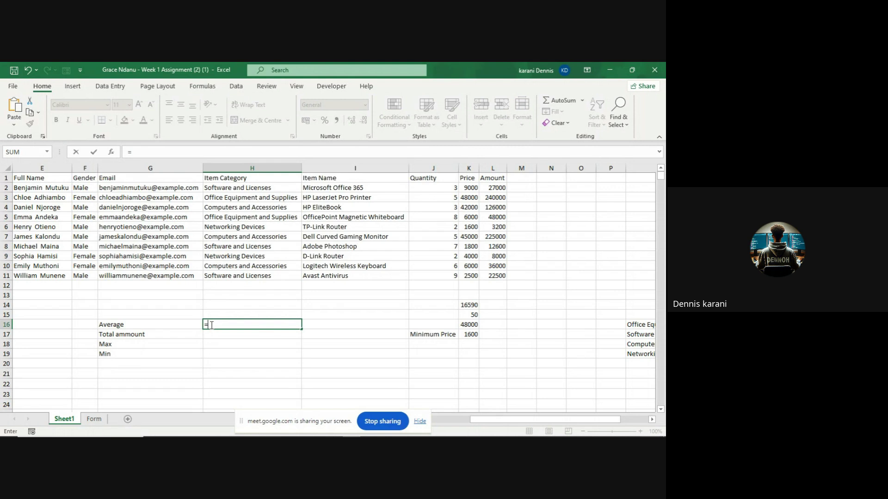
{"action": "type", "text": "av"}
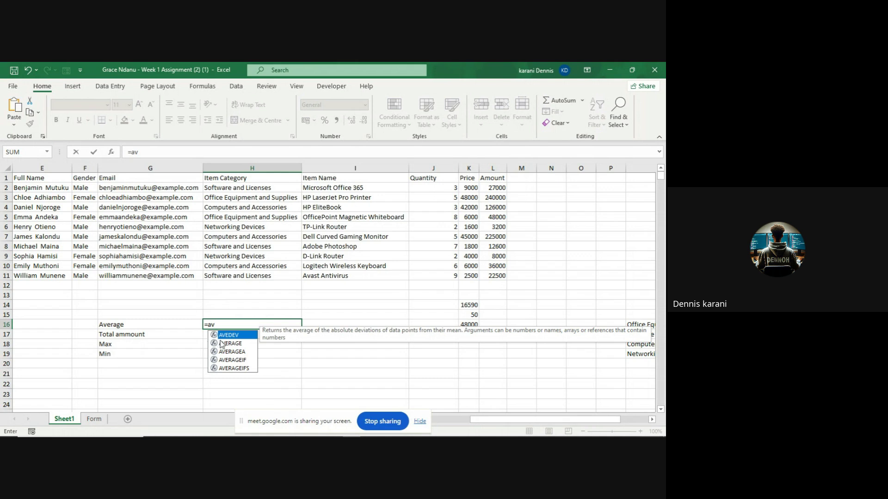
{"action": "left_click", "coordinate": [221, 344]}
{"action": "double_click", "coordinate": [221, 344]}
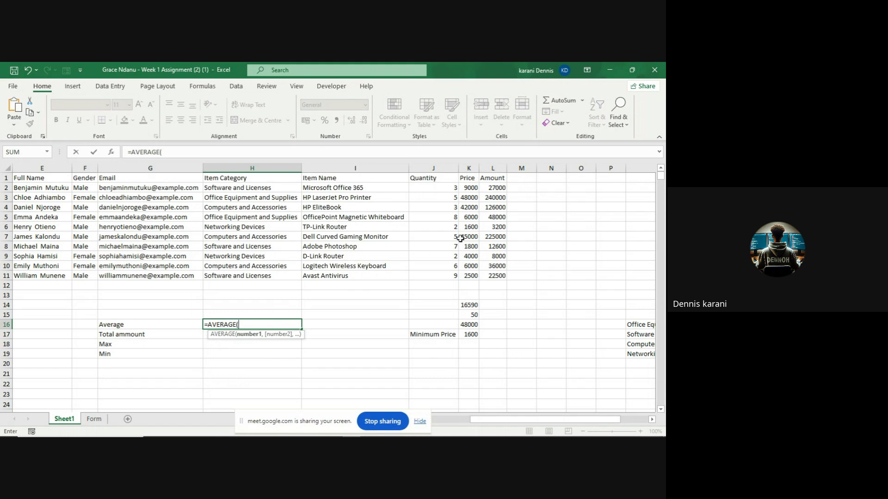
{"action": "left_click", "coordinate": [490, 187]}
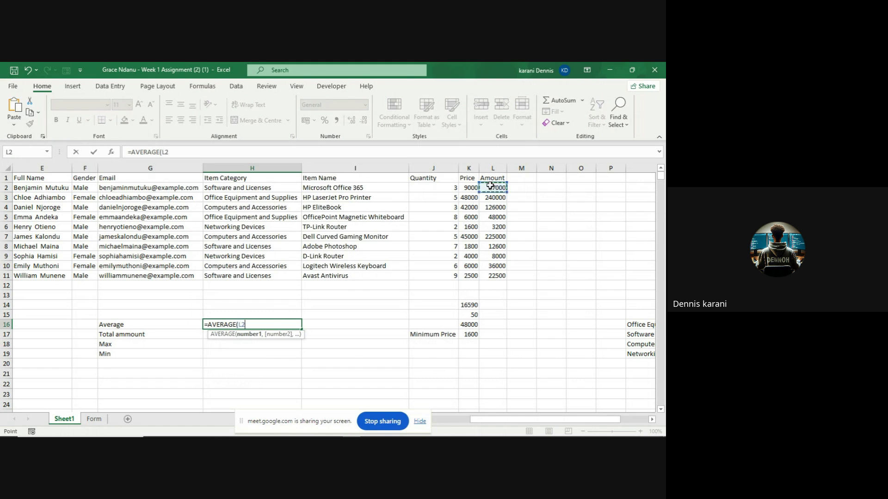
{"action": "left_click_drag", "start_coordinate": [492, 246], "coordinate": [494, 272]}
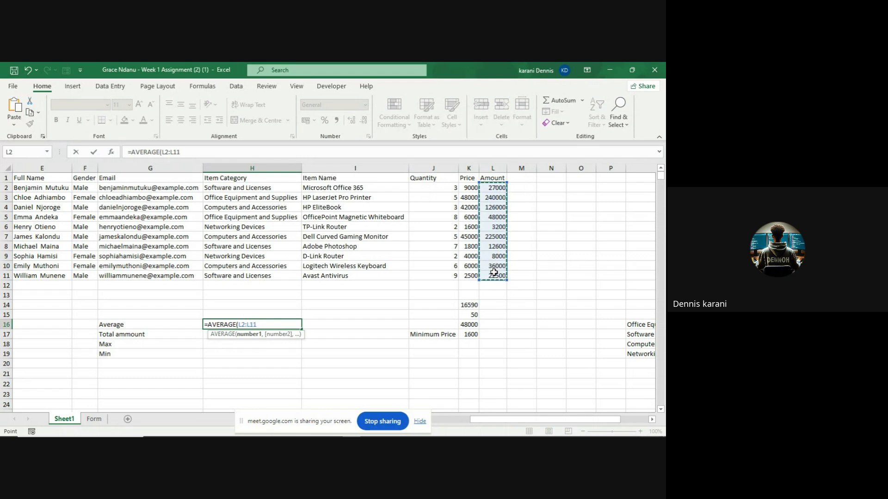
{"action": "type", "text": ")"}
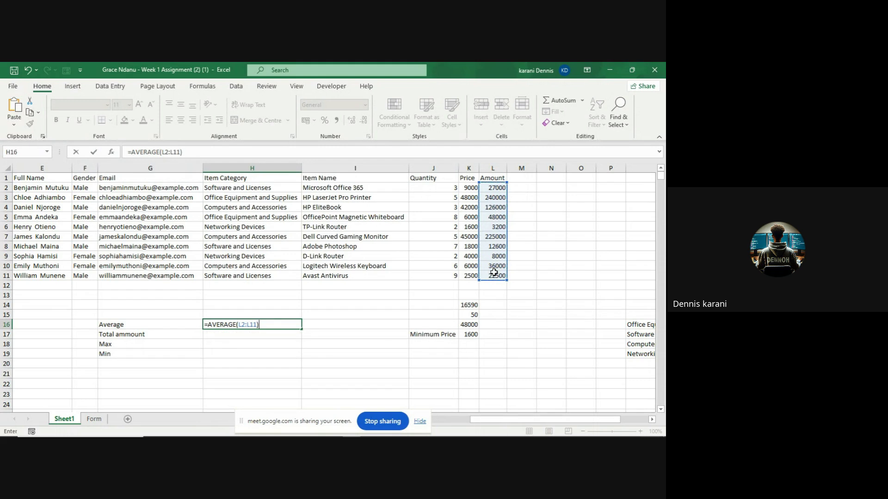
{"action": "key", "text": "Return"}
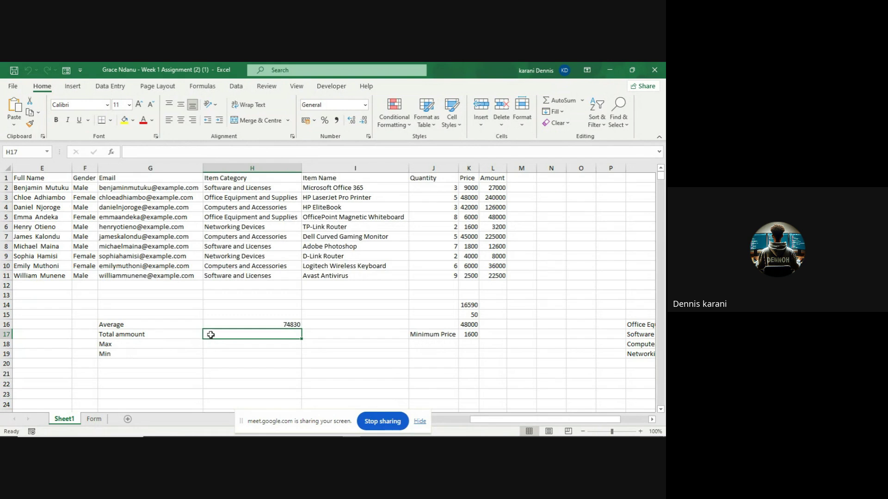
{"action": "type", "text": "="}
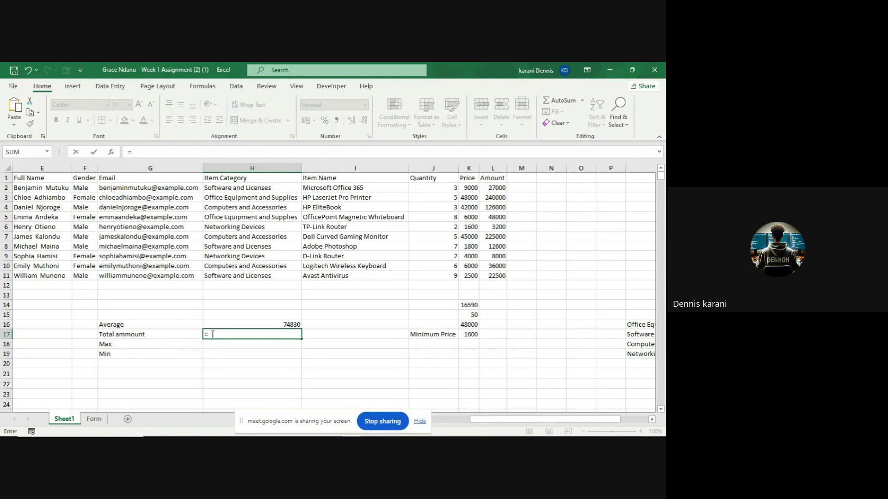
{"action": "type", "text": "Sum"}
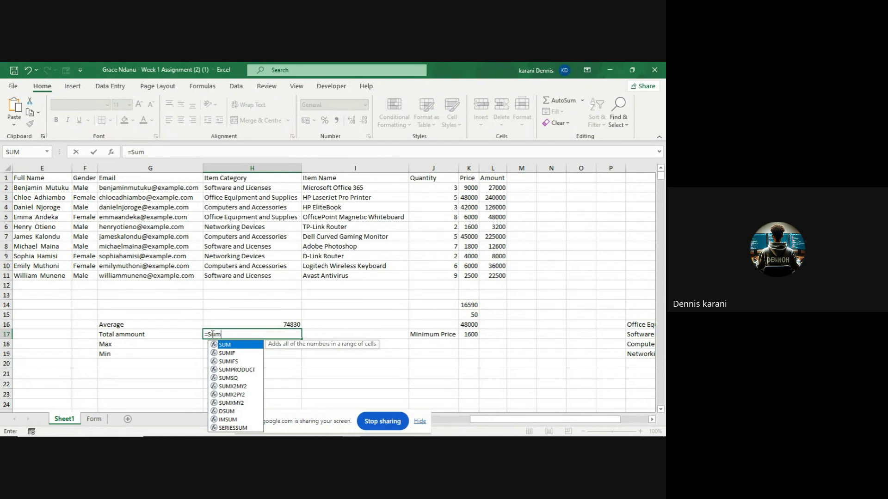
{"action": "key", "text": "Tab"}
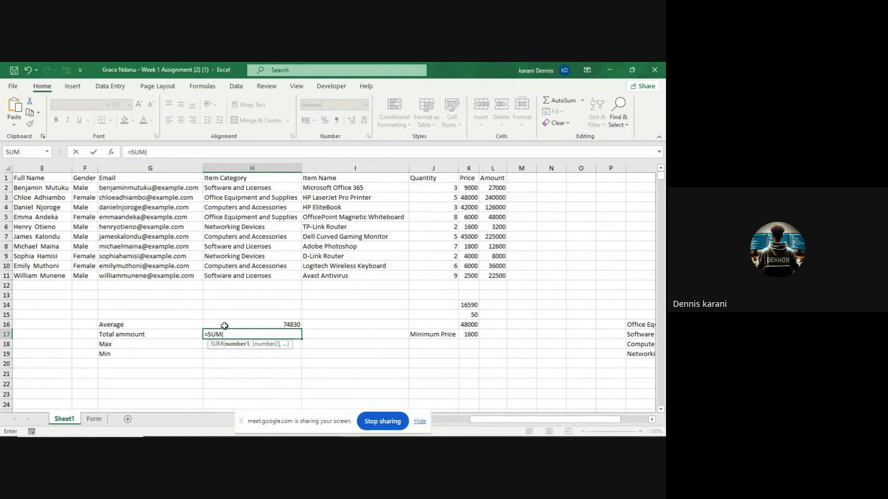
{"action": "left_click", "coordinate": [488, 187]}
{"action": "left_click_drag", "start_coordinate": [488, 187], "coordinate": [494, 272]}
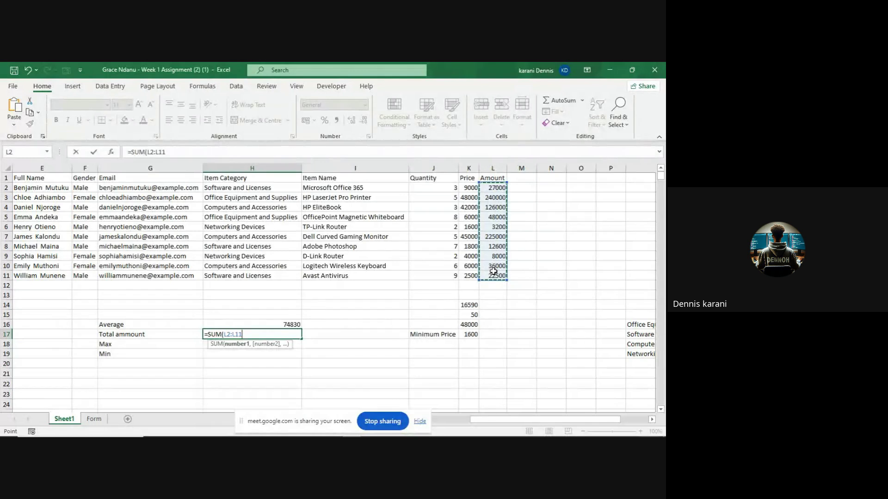
{"action": "type", "text": ")"}
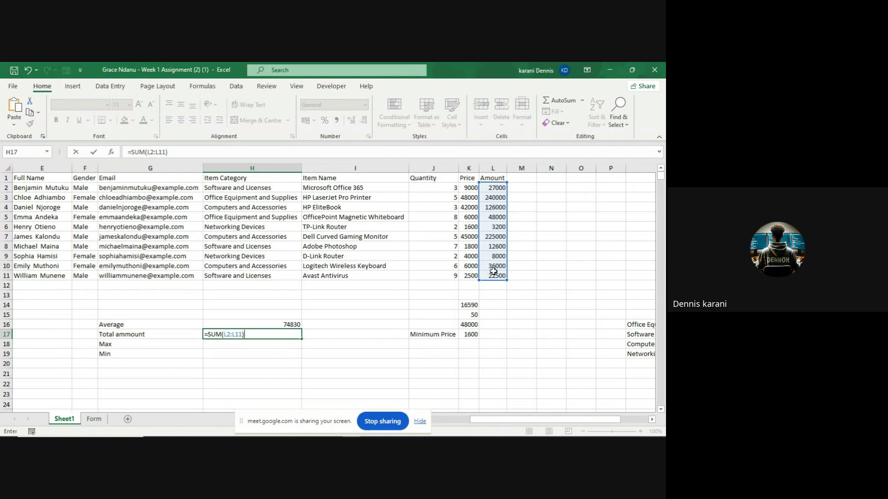
{"action": "key", "text": "Return"}
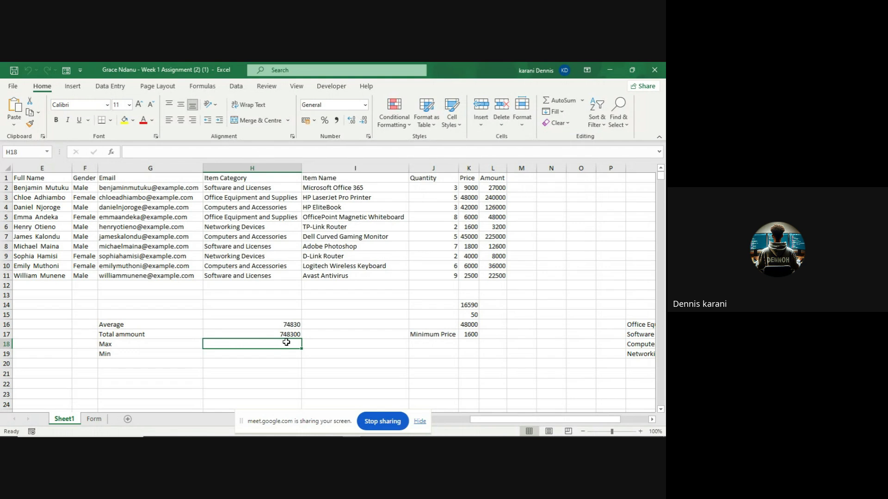
{"action": "left_click", "coordinate": [285, 336]}
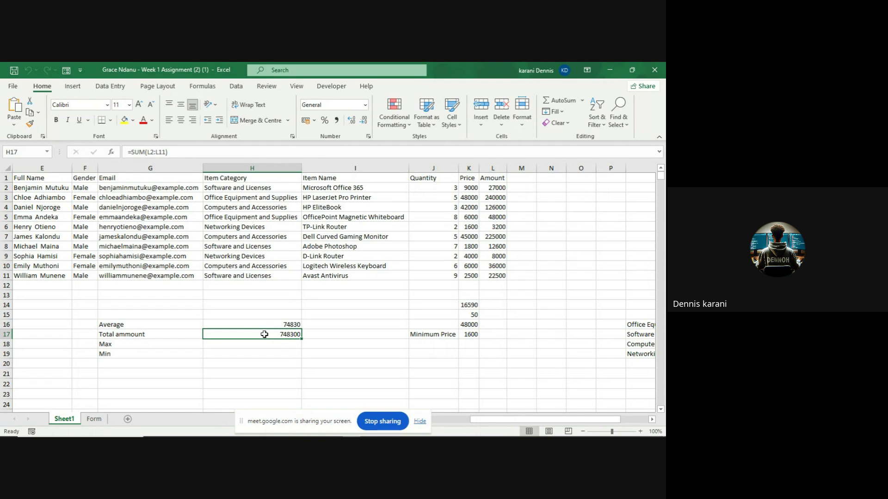
- Clear H17 and begin a SUM formula, removing the misplaced range after an error
{"action": "key", "text": "BackSpace"}
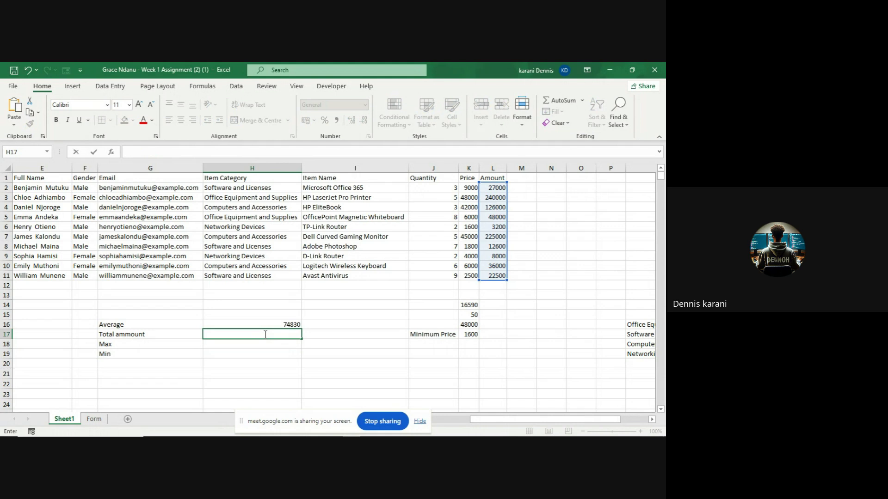
{"action": "type", "text": "="}
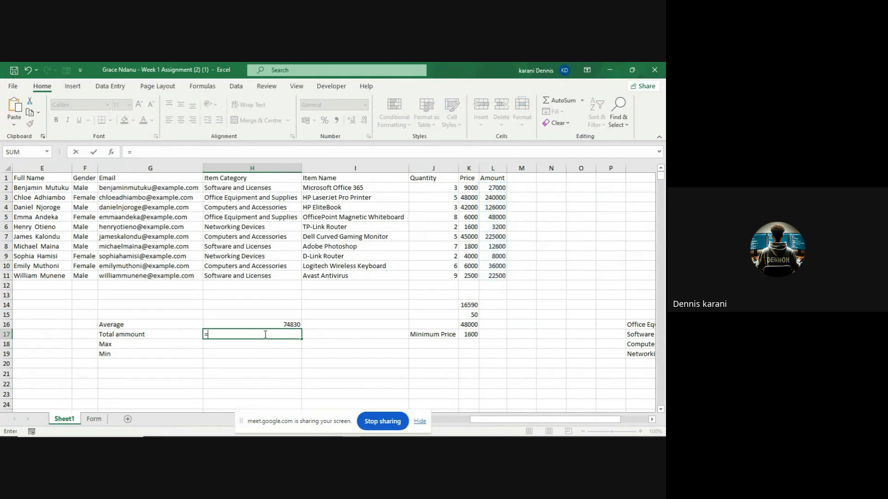
{"action": "type", "text": "S"}
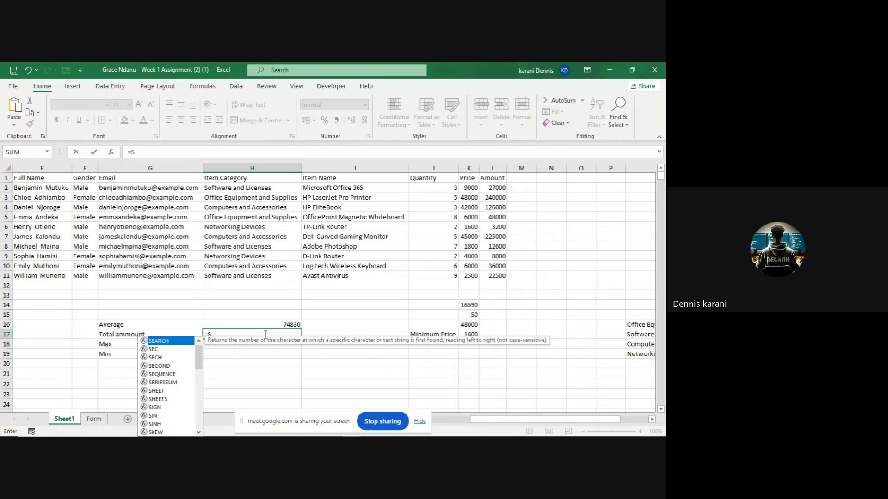
{"action": "type", "text": "um"}
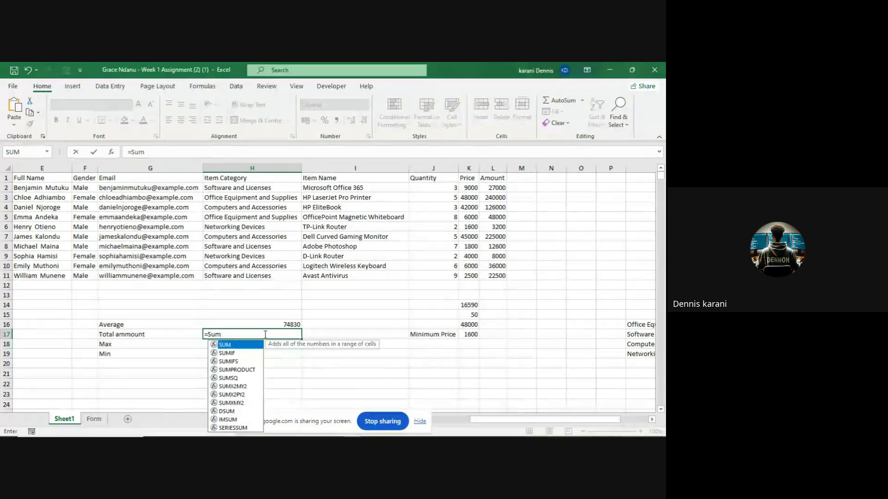
{"action": "key", "text": "Tab"}
{"action": "key", "text": "Return"}
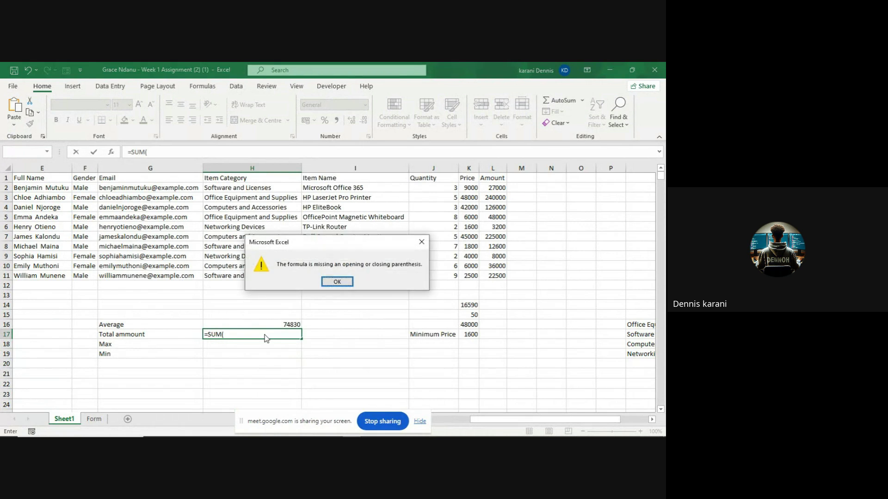
{"action": "left_click", "coordinate": [421, 240]}
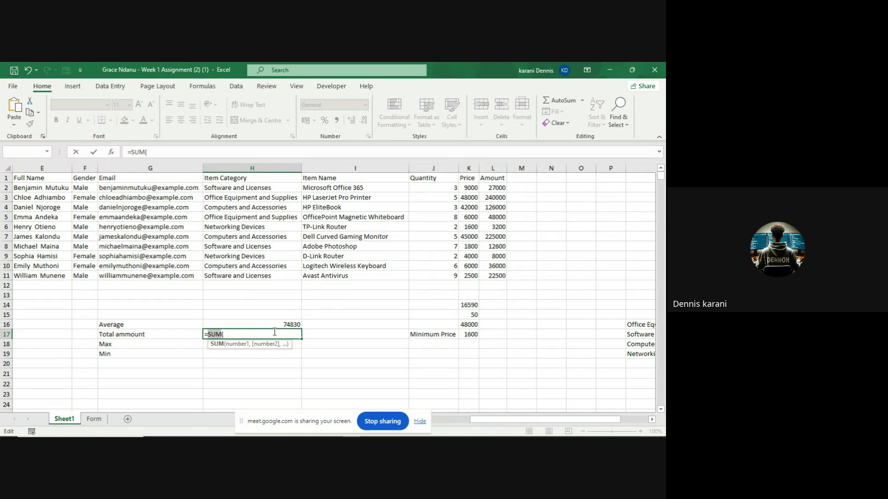
{"action": "left_click", "coordinate": [493, 187]}
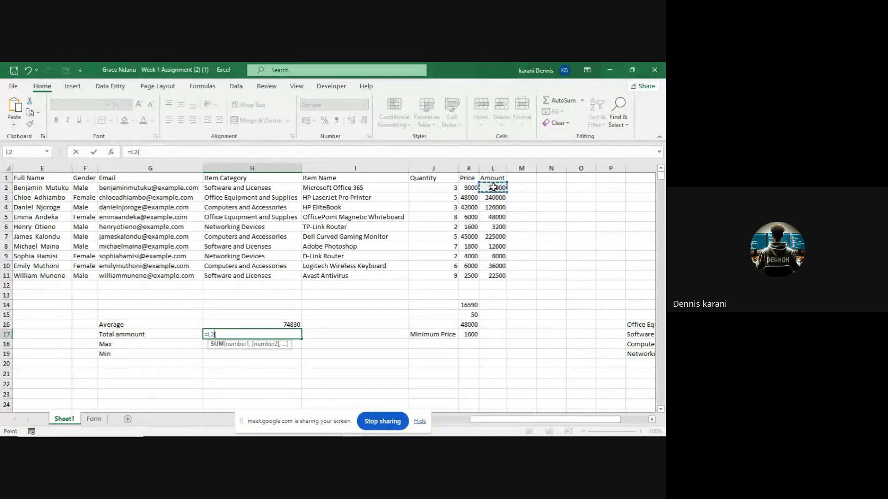
{"action": "left_click_drag", "start_coordinate": [494, 187], "coordinate": [495, 274]}
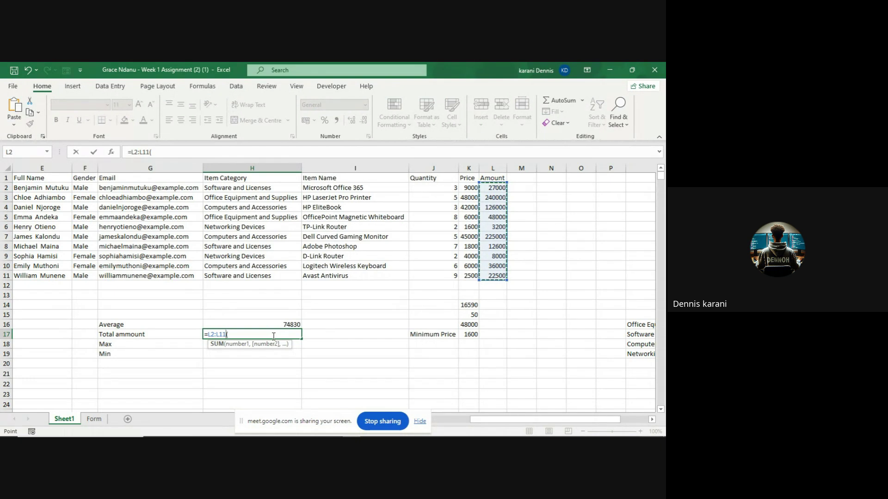
{"action": "key", "text": "BackSpace"}
{"action": "key", "text": "BackSpace"}
{"action": "key", "text": "BackSpace"}
{"action": "key", "text": "BackSpace"}
{"action": "key", "text": "BackSpace"}
{"action": "key", "text": "BackSpace"}
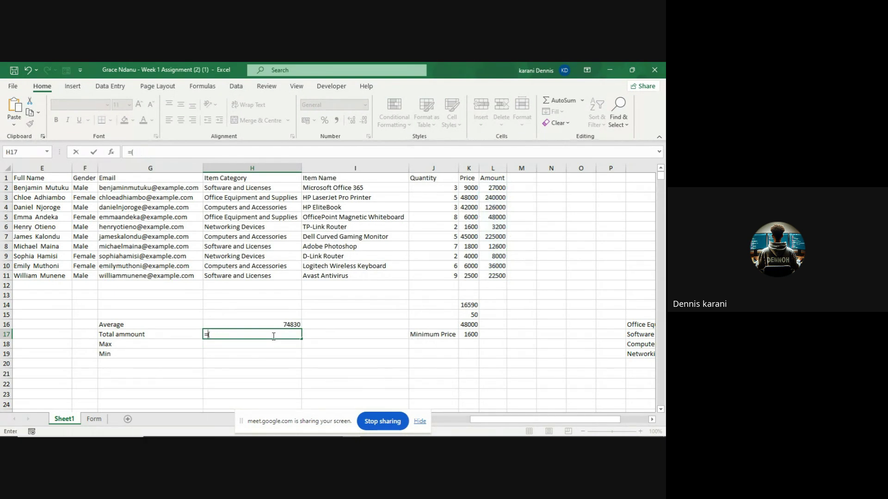
- Complete =SUM(L2:L11) in H17 so Total ammount shows 748300
{"action": "type", "text": "s"}
{"action": "type", "text": "um"}
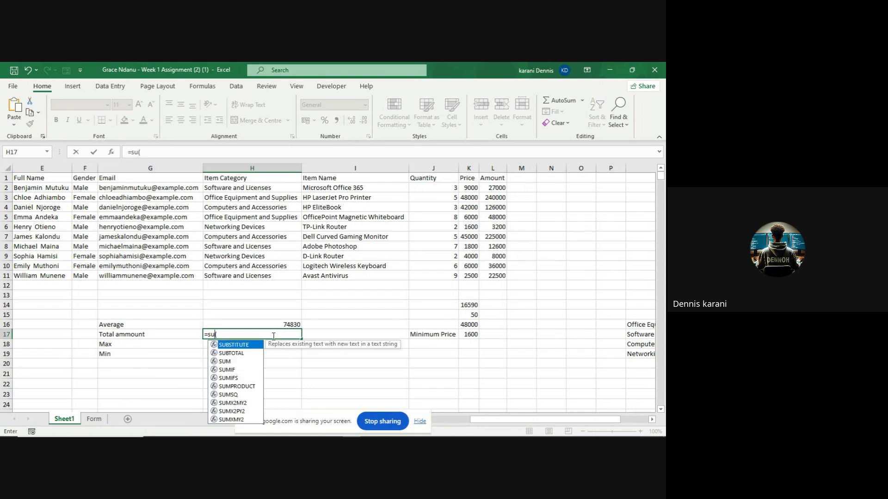
{"action": "key", "text": "Tab"}
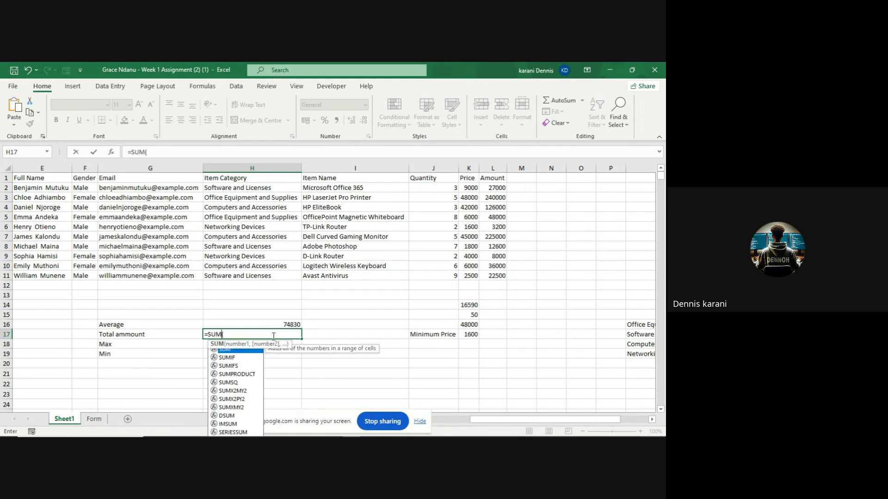
{"action": "key", "text": "Return"}
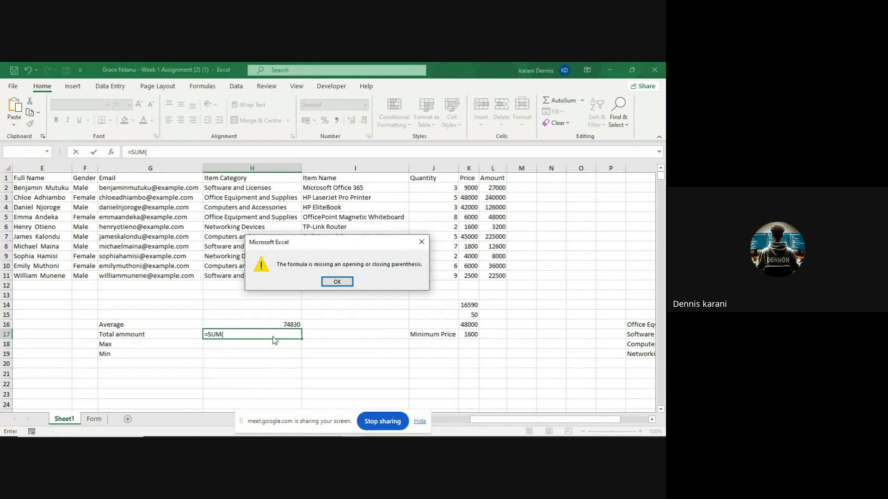
{"action": "left_click", "coordinate": [326, 283]}
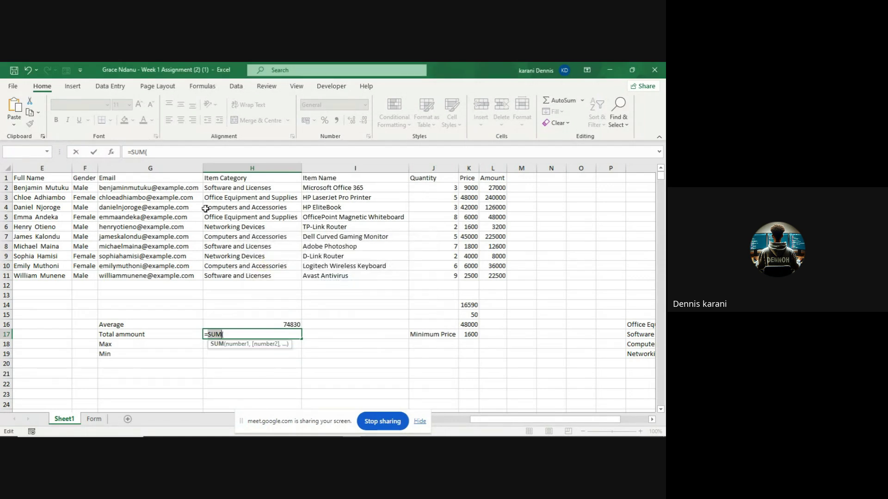
{"action": "left_click", "coordinate": [158, 154]}
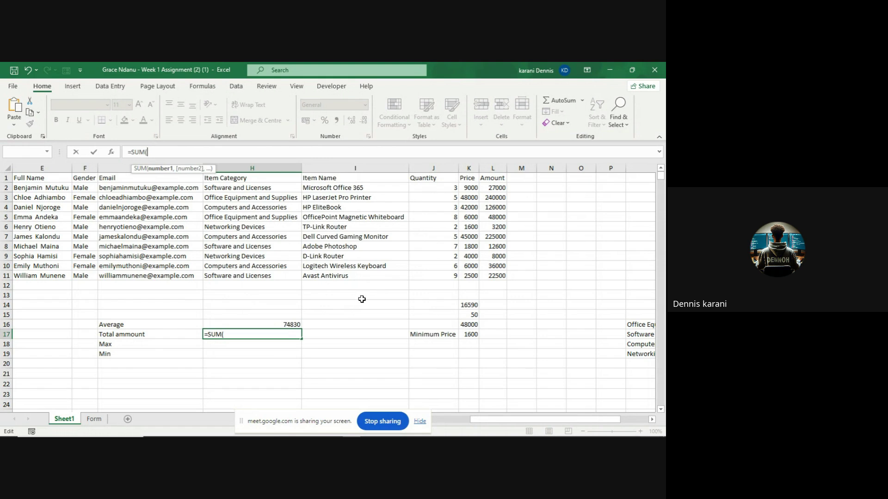
{"action": "left_click", "coordinate": [267, 338]}
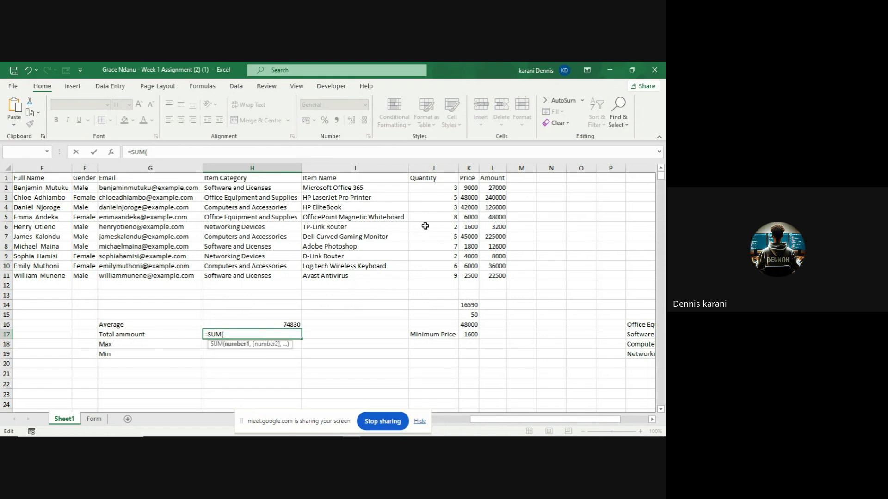
{"action": "left_click_drag", "start_coordinate": [493, 189], "coordinate": [493, 275]}
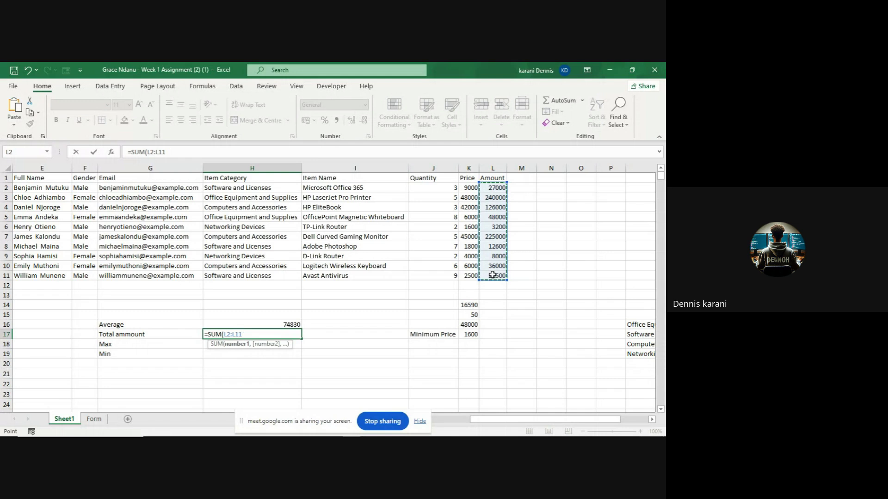
{"action": "type", "text": ")"}
{"action": "key", "text": "Return"}
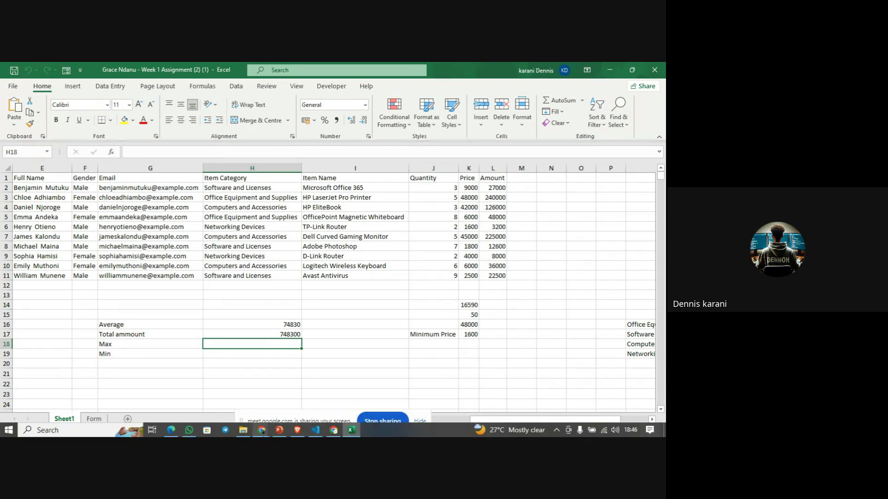
- Bring the Google Meet window forward and stop sharing the screen
{"action": "mouse_move", "coordinate": [262, 434]}
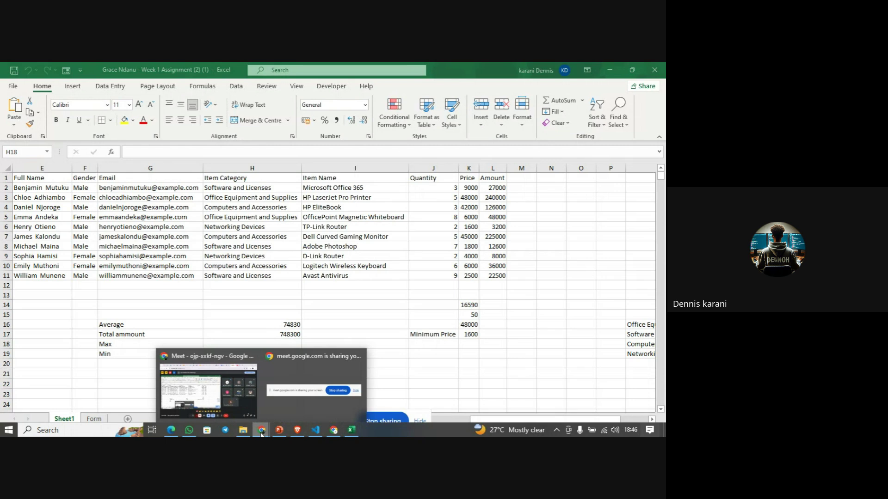
{"action": "left_click", "coordinate": [261, 434]}
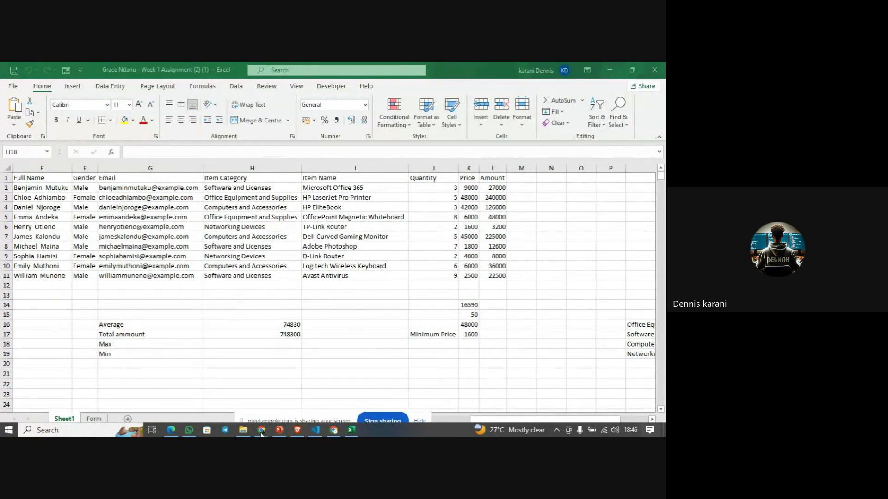
{"action": "left_click", "coordinate": [261, 433]}
{"action": "left_click", "coordinate": [212, 387]}
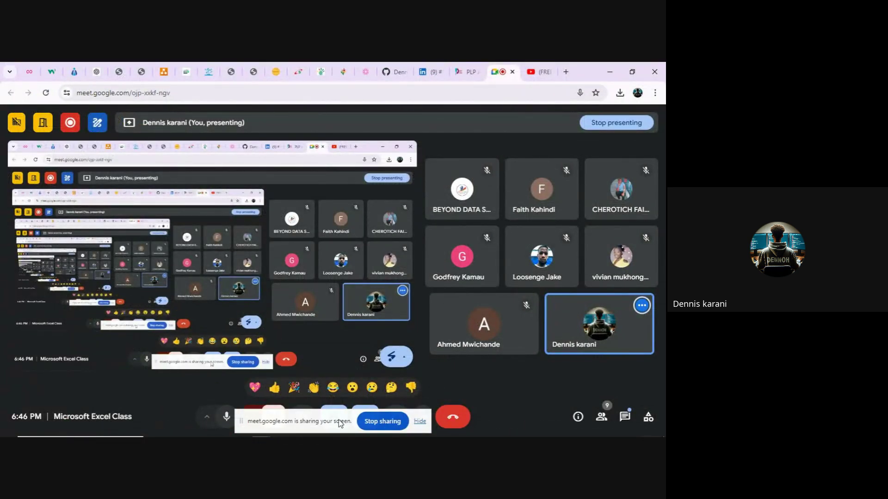
{"action": "left_click", "coordinate": [364, 423]}
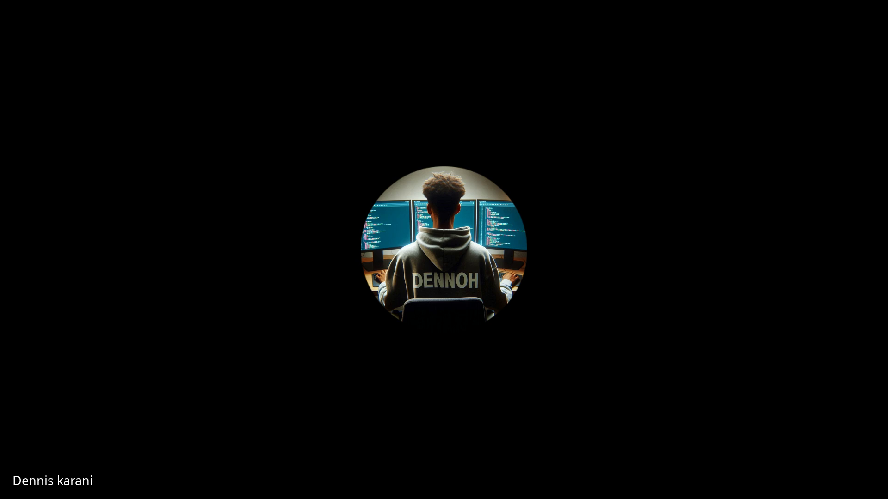
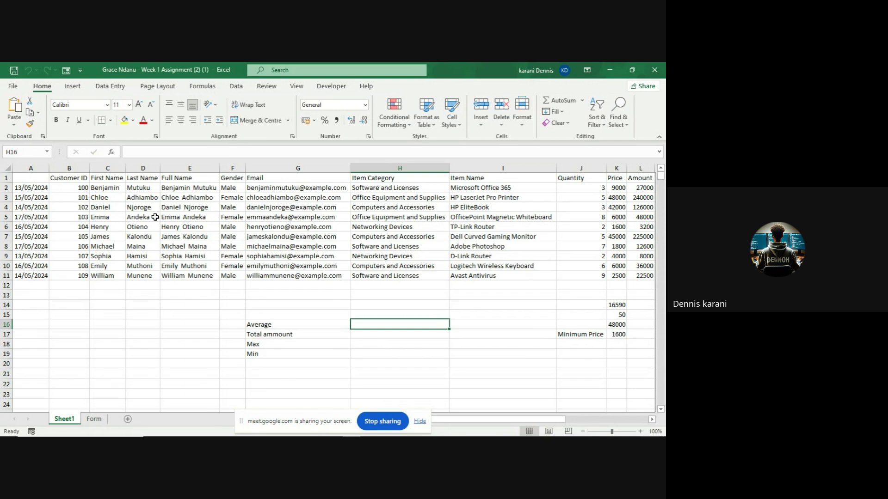
- Start an average formula in H16 and reopen it to fix the #NAME? error
{"action": "scroll", "coordinate": [155, 217], "scroll_direction": "right", "scroll_amount": 3}
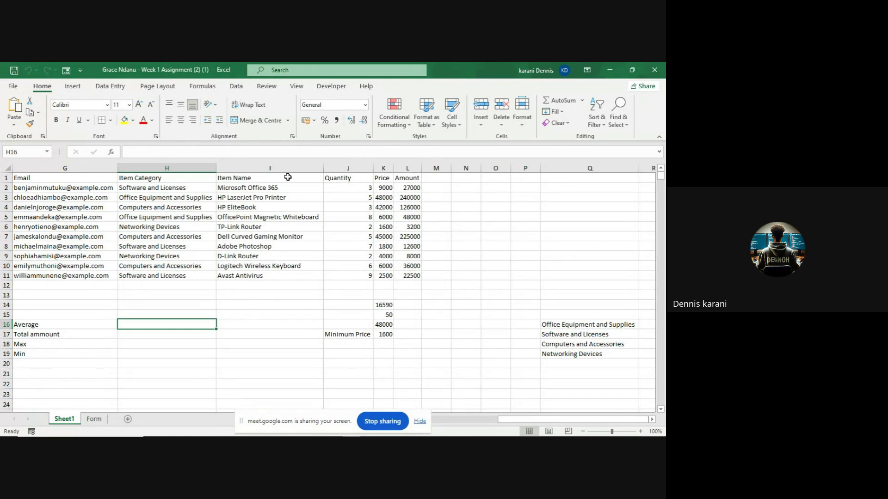
{"action": "scroll", "coordinate": [154, 277], "scroll_direction": "left", "scroll_amount": 3}
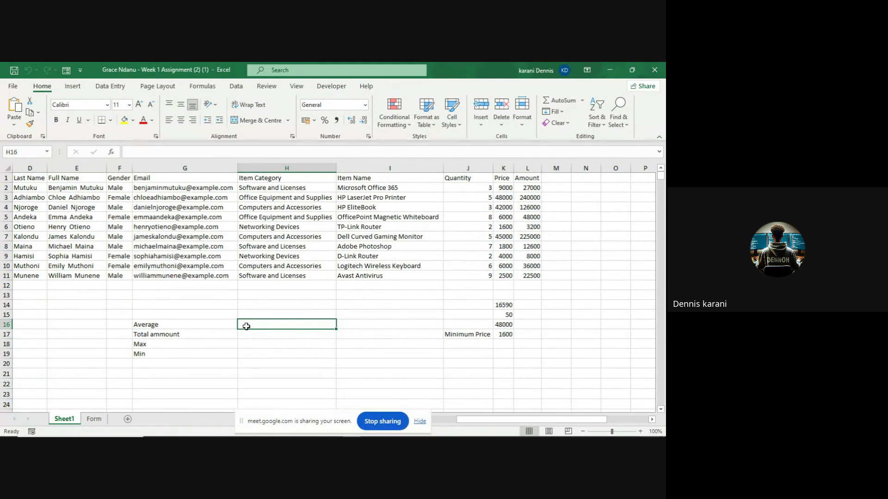
{"action": "type", "text": "="}
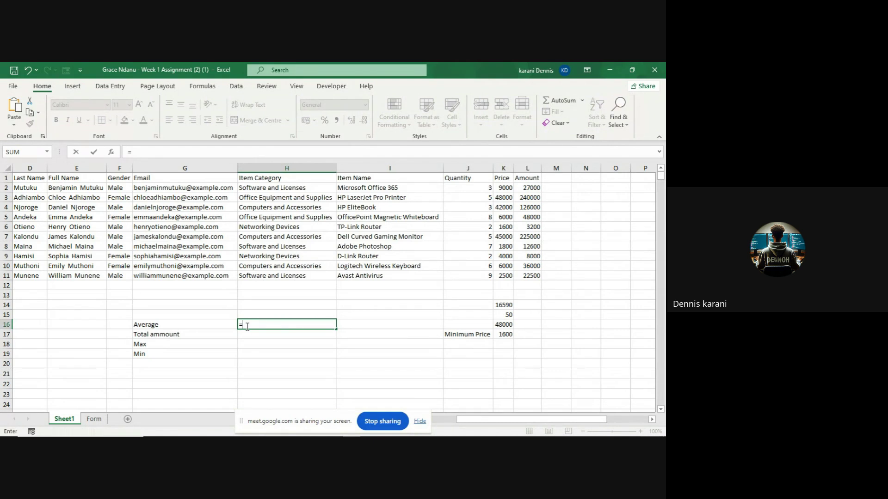
{"action": "type", "text": "a"}
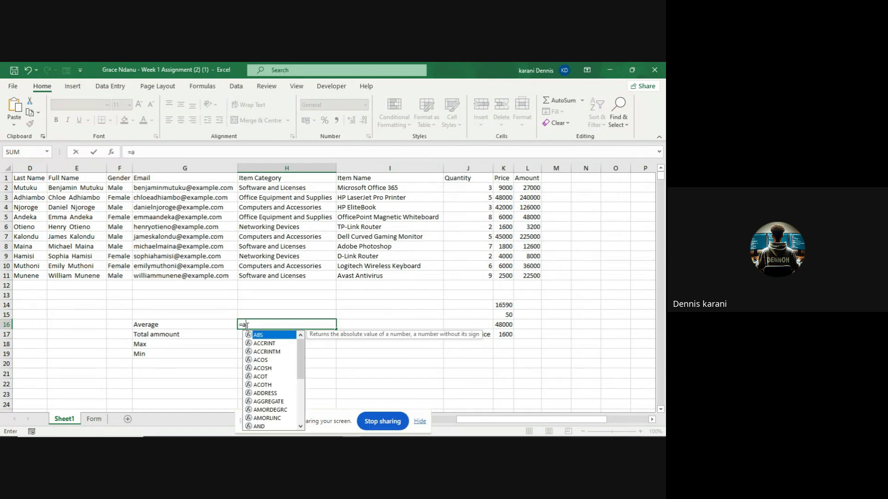
{"action": "type", "text": "ve"}
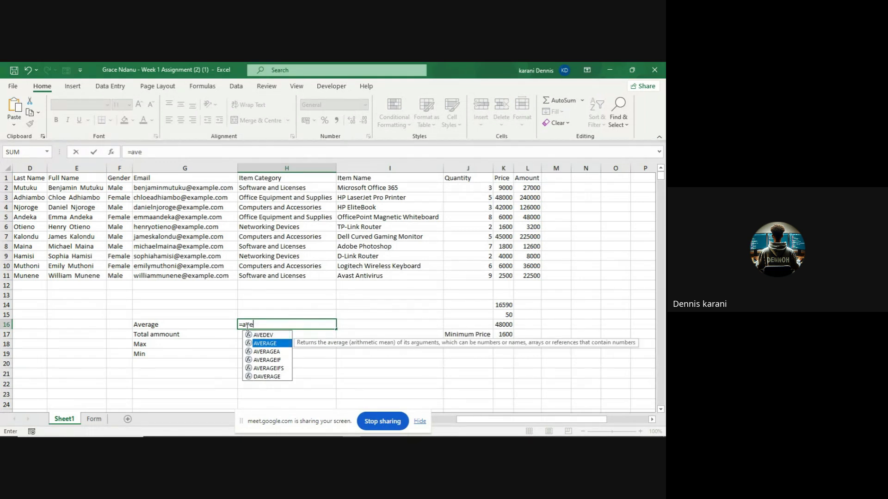
{"action": "key", "text": "Return"}
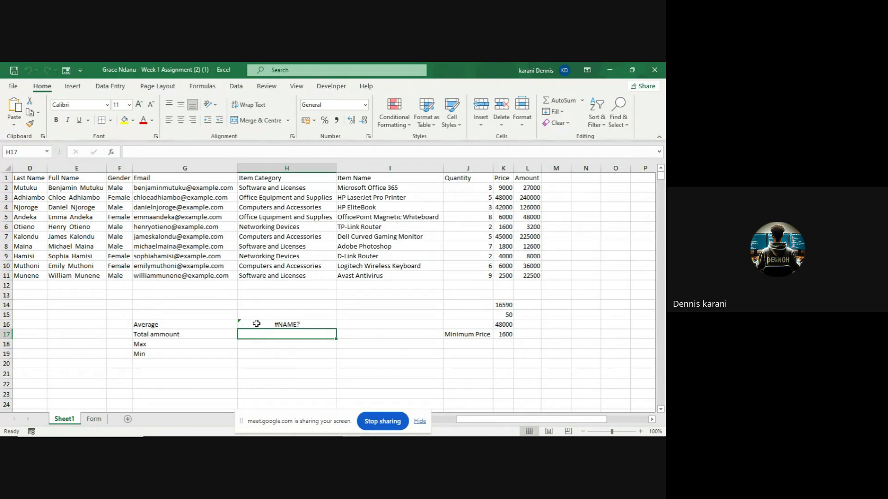
{"action": "left_click", "coordinate": [257, 323]}
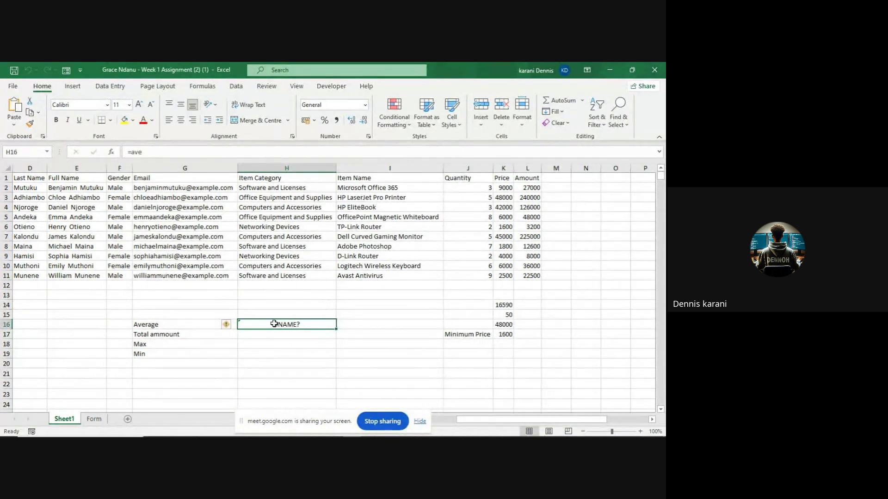
{"action": "double_click", "coordinate": [274, 324]}
{"action": "left_click", "coordinate": [147, 150]}
{"action": "key", "text": "BackSpace"}
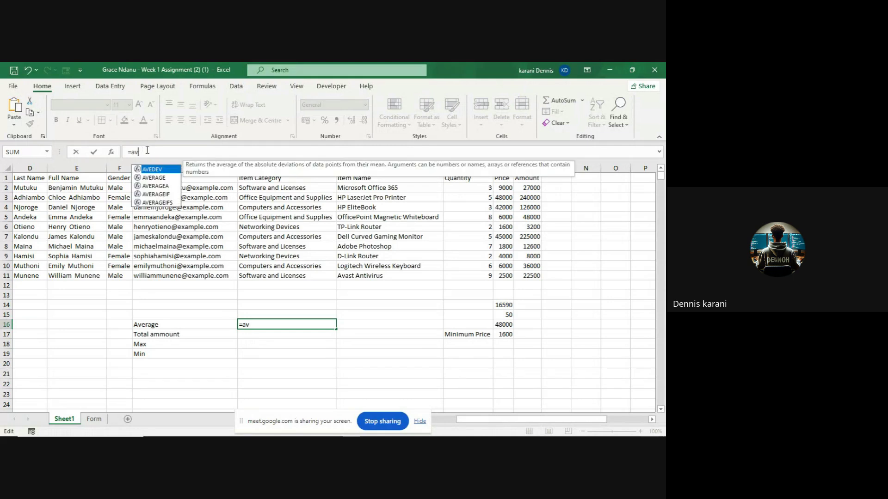
{"action": "key", "text": "BackSpace"}
- Complete =AVERAGE(K2:K11) in H16 so the Average shows 16590
{"action": "type", "text": "aver"}
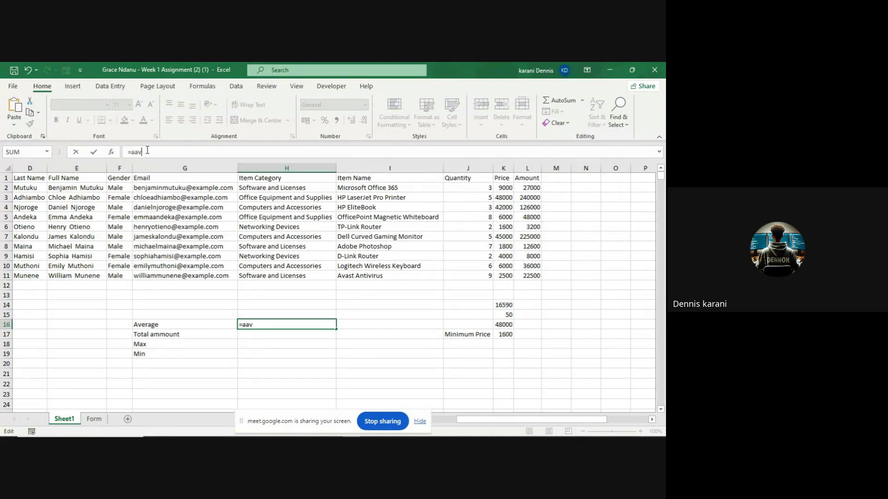
{"action": "key", "text": "BackSpace"}
{"action": "key", "text": "BackSpace"}
{"action": "key", "text": "BackSpace"}
{"action": "key", "text": "BackSpace"}
{"action": "type", "text": "ver"}
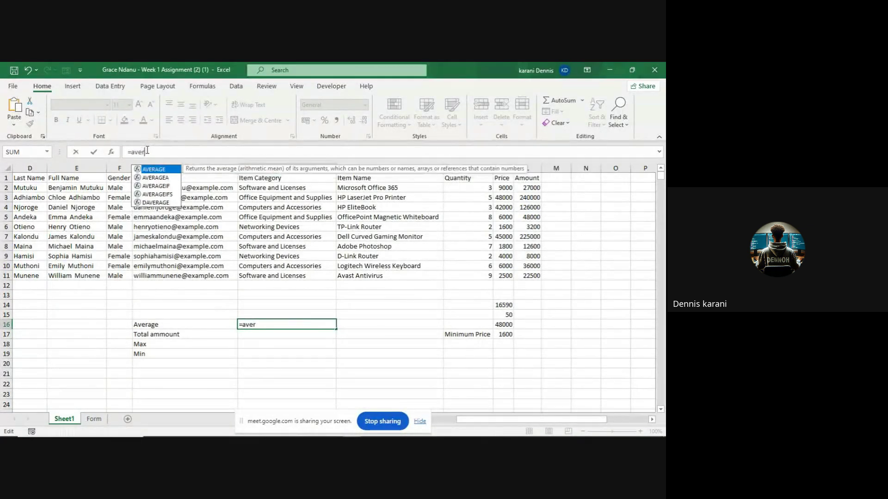
{"action": "key", "text": "Tab"}
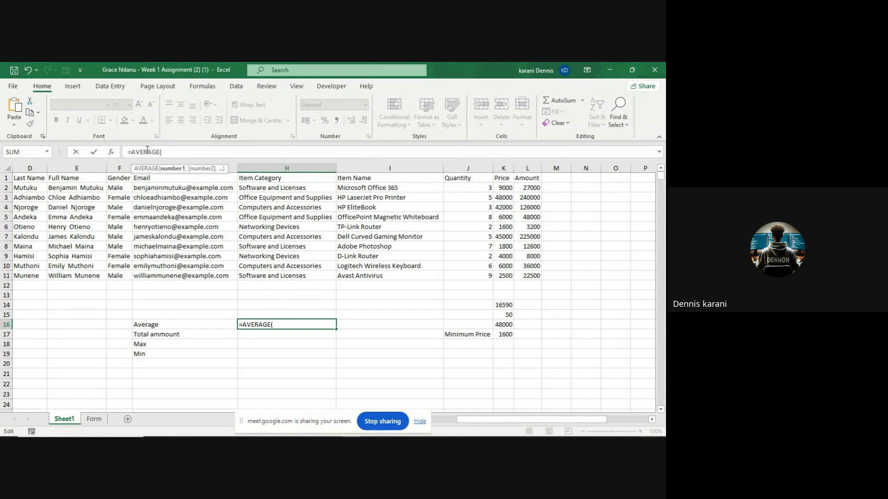
{"action": "left_click", "coordinate": [503, 188]}
{"action": "left_click_drag", "start_coordinate": [502, 189], "coordinate": [505, 274]}
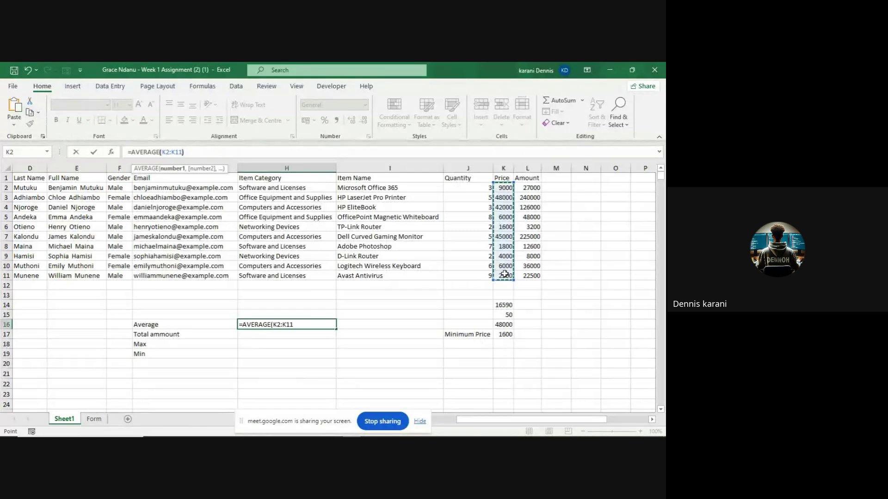
{"action": "type", "text": ")"}
{"action": "key", "text": "Return"}
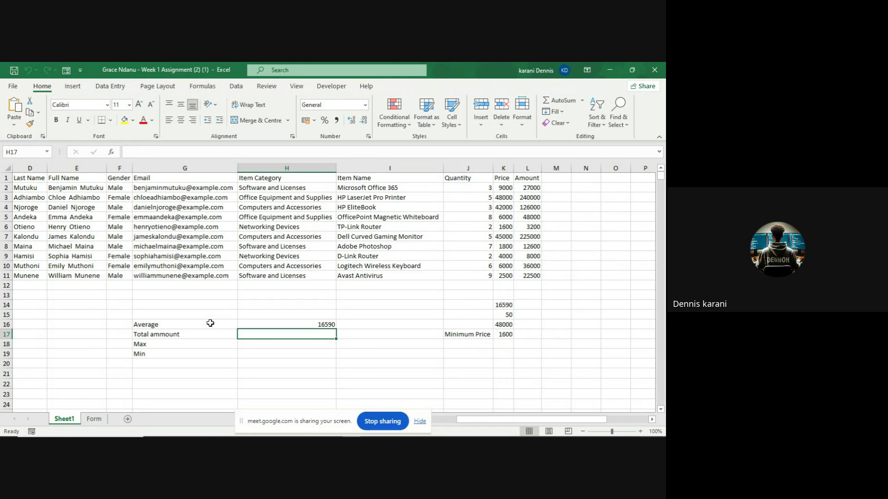
- Enter =SUM(K2:K11) in H17 beside Total ammount, giving 165900
{"action": "left_click", "coordinate": [176, 336]}
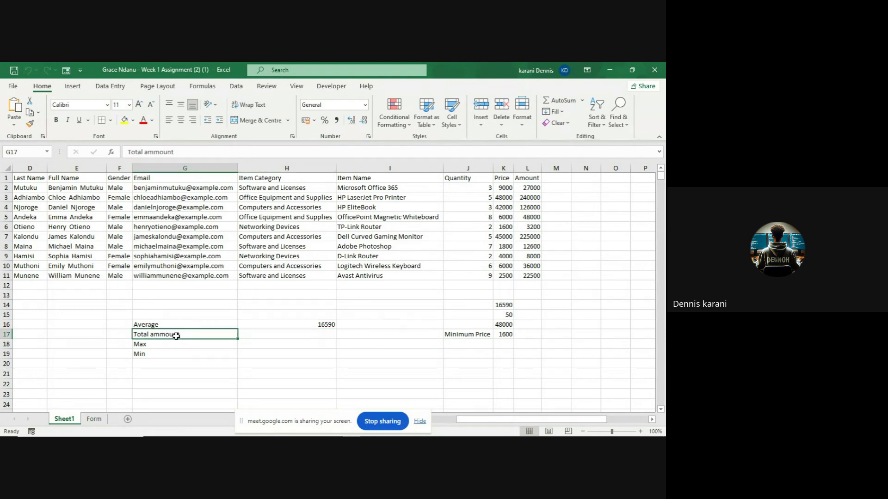
{"action": "left_click", "coordinate": [276, 333]}
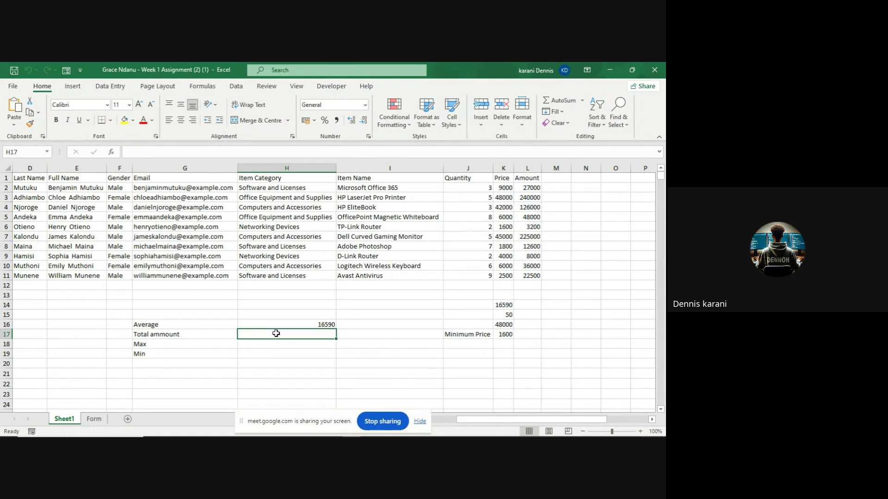
{"action": "type", "text": "="}
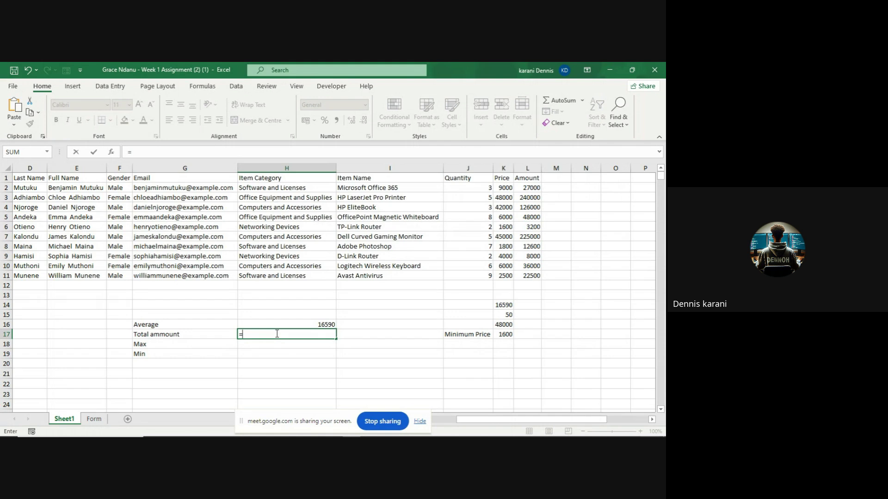
{"action": "type", "text": "Sum"}
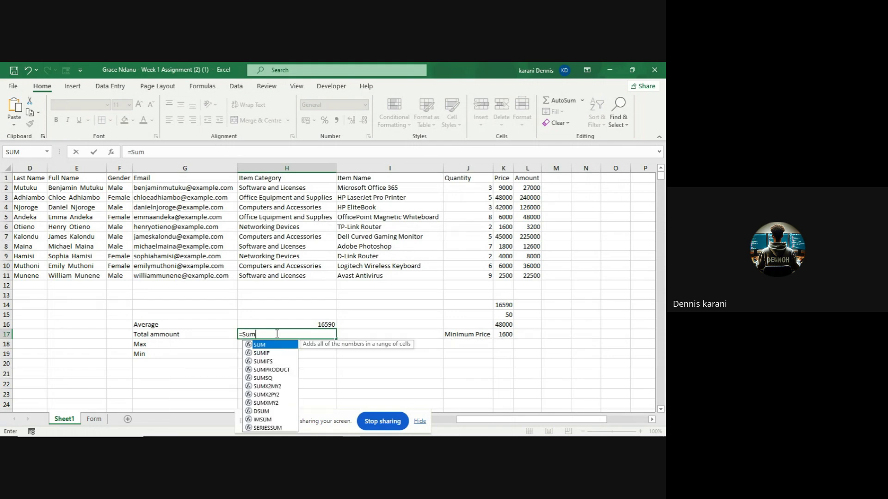
{"action": "key", "text": "Tab"}
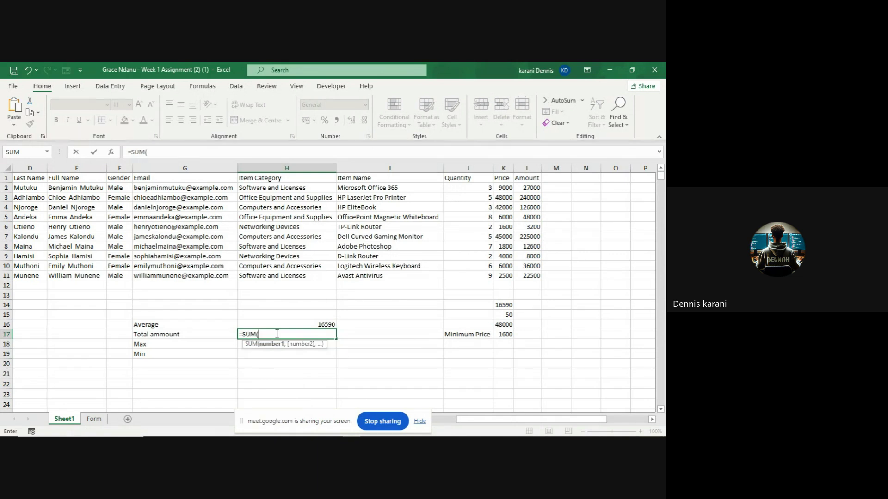
{"action": "left_click", "coordinate": [501, 187]}
{"action": "left_click_drag", "start_coordinate": [501, 194], "coordinate": [503, 274]}
{"action": "type", "text": ")"}
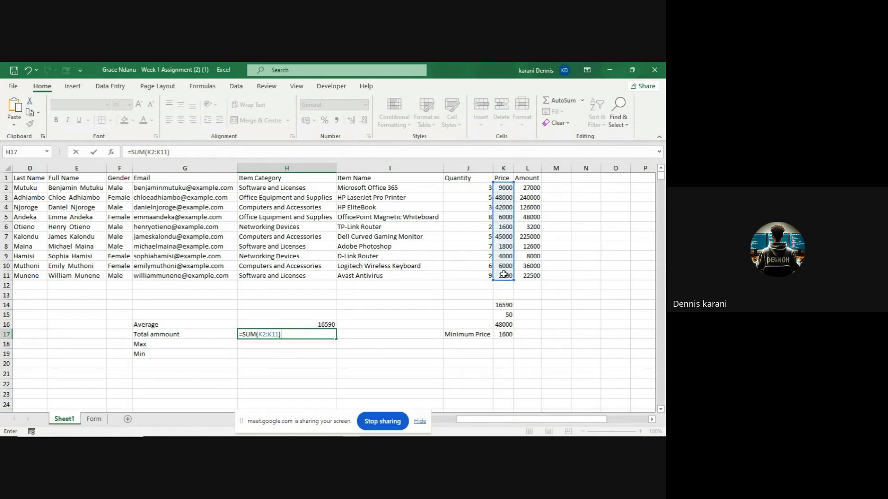
{"action": "key", "text": "Return"}
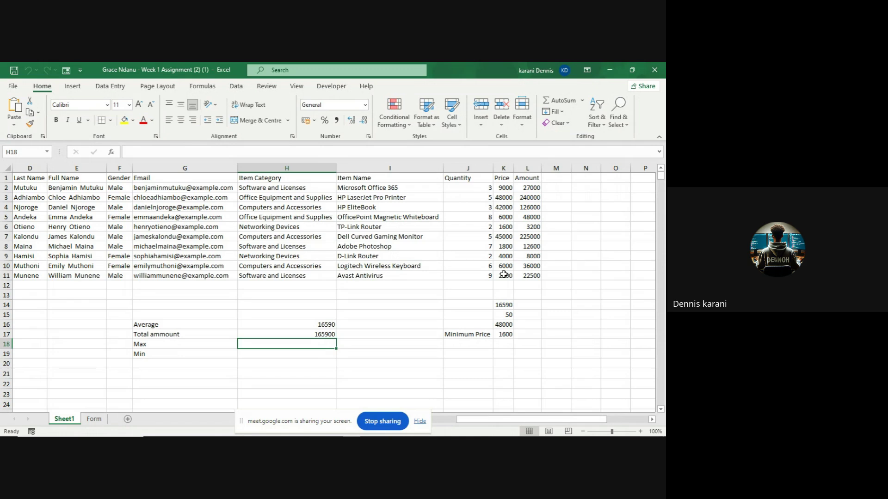
- Review the sum formula in H17 and the average formula in H16
{"action": "left_click", "coordinate": [326, 335]}
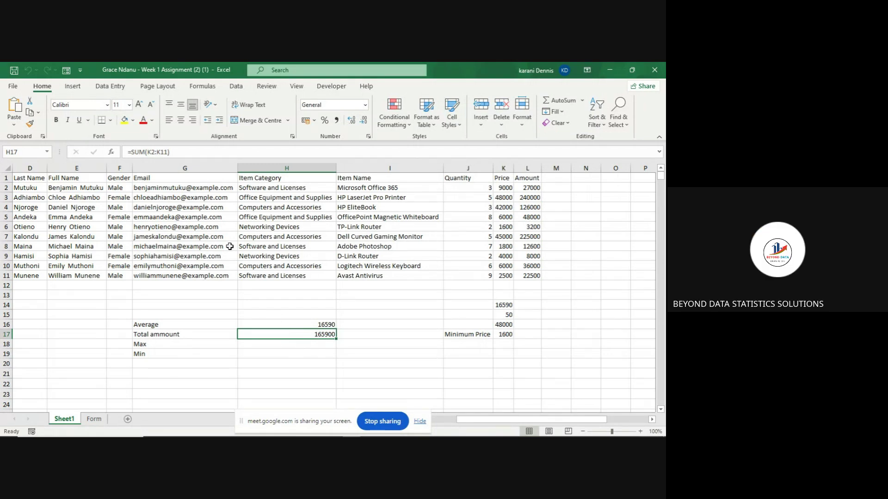
{"action": "left_click", "coordinate": [166, 153]}
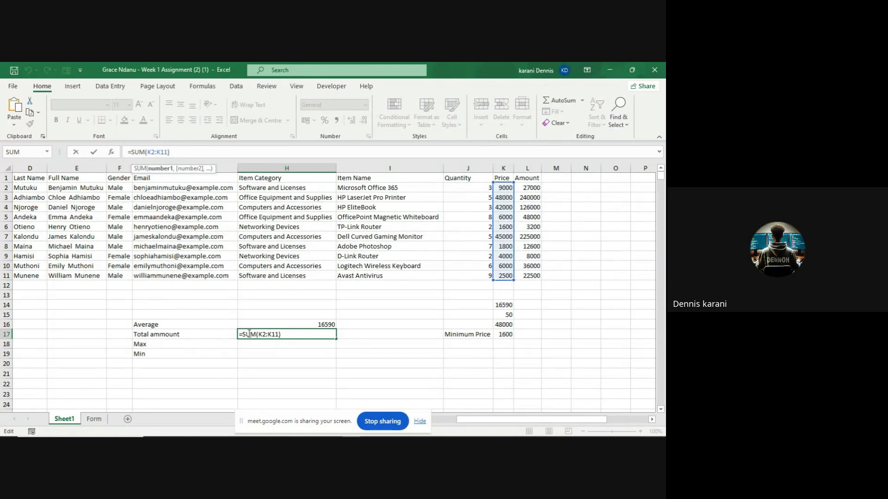
{"action": "left_click", "coordinate": [267, 319]}
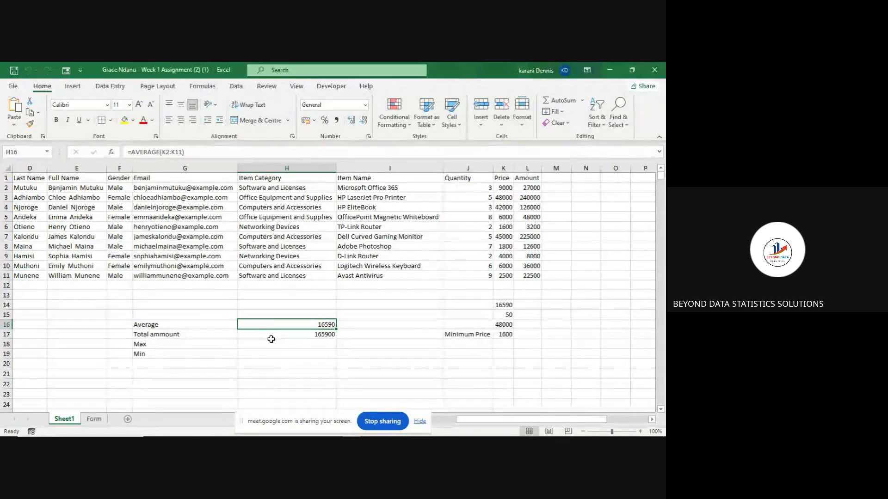
{"action": "left_click", "coordinate": [271, 342]}
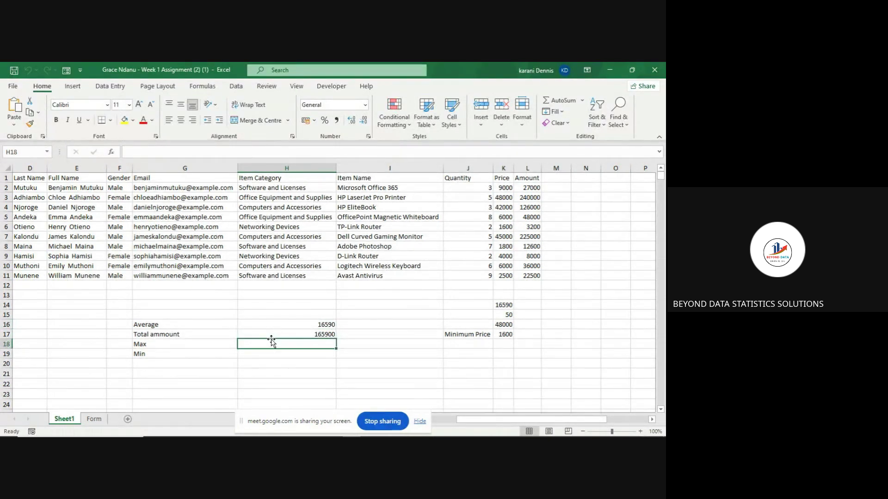
{"action": "left_click", "coordinate": [268, 336]}
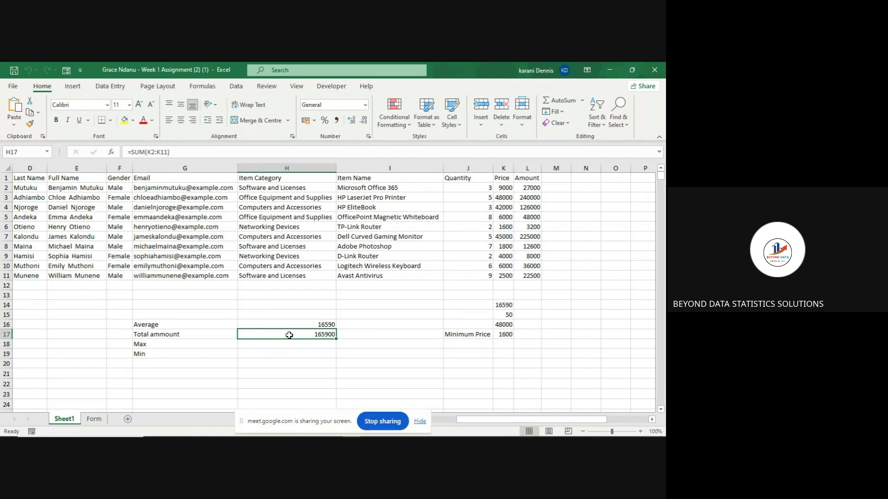
- Begin replacing H17's K2:K11 range with the Amount column, committing an incomplete reference
{"action": "left_click", "coordinate": [171, 153]}
{"action": "key", "text": "BackSpace"}
{"action": "key", "text": "BackSpace"}
{"action": "key", "text": "BackSpace"}
{"action": "key", "text": "BackSpace"}
{"action": "key", "text": "BackSpace"}
{"action": "key", "text": "BackSpace"}
{"action": "key", "text": "BackSpace"}
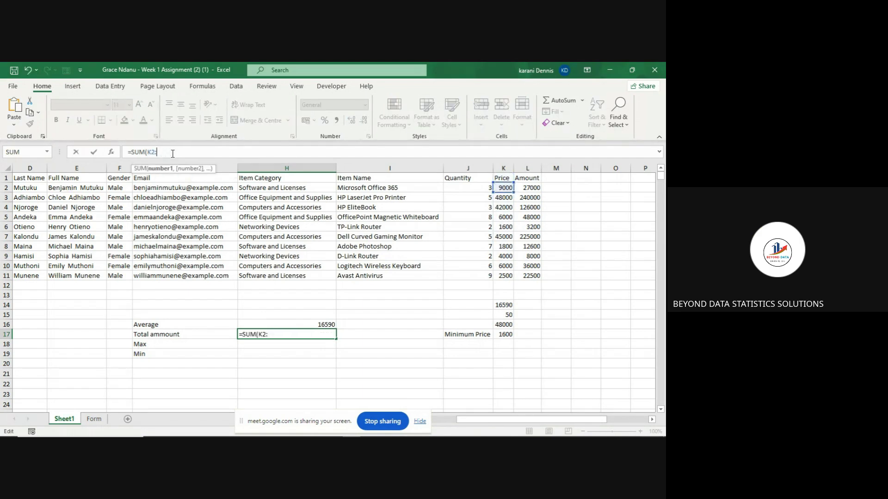
{"action": "key", "text": "BackSpace"}
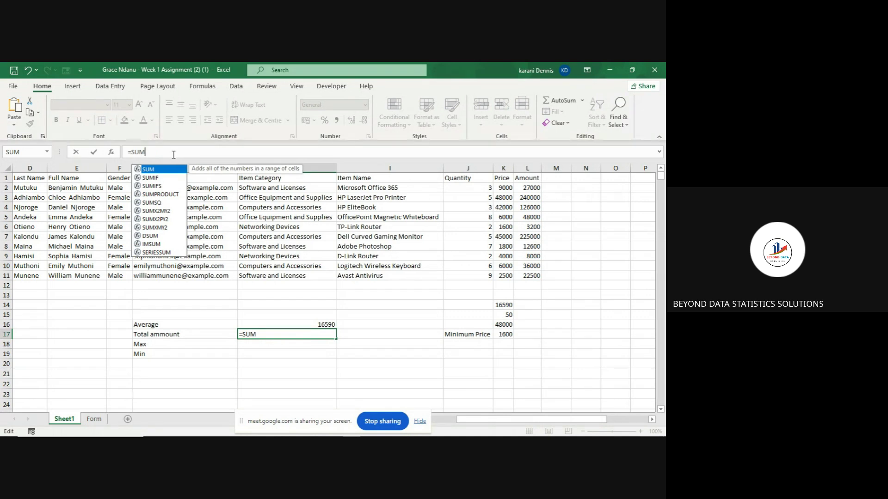
{"action": "type", "text": "("}
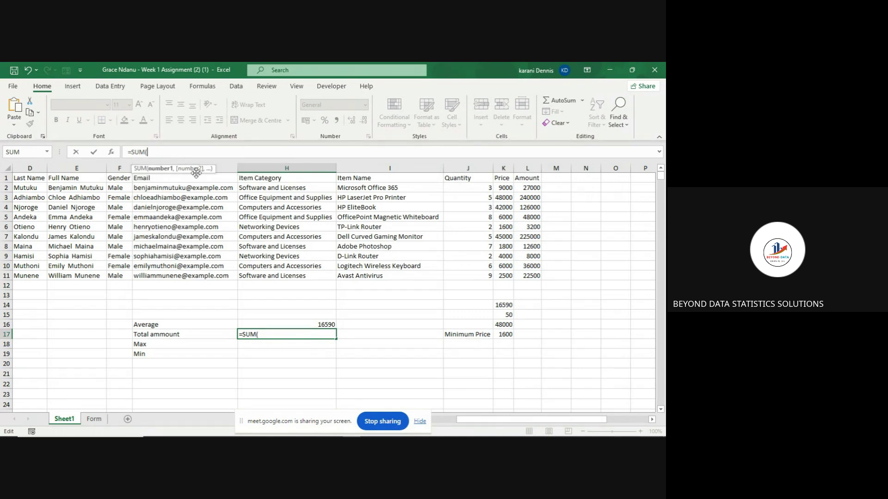
{"action": "left_click", "coordinate": [527, 189]}
{"action": "key", "text": "Down"}
{"action": "key", "text": "Down"}
{"action": "key", "text": "Down"}
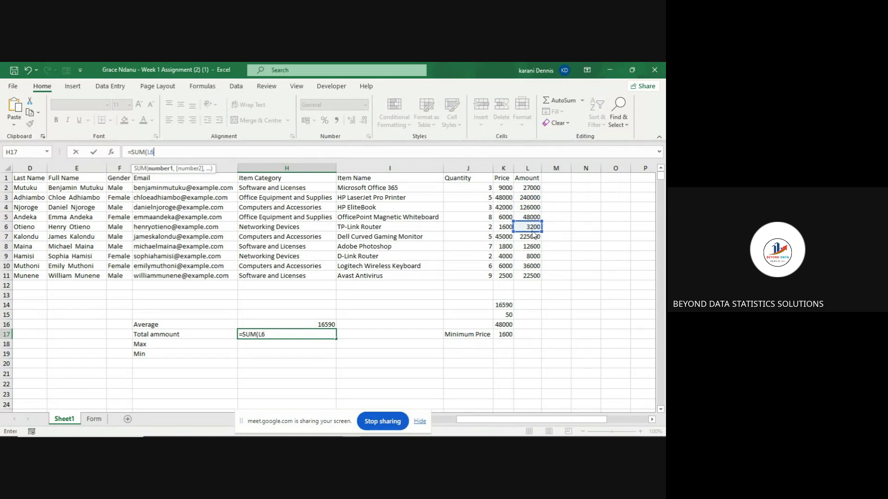
{"action": "key", "text": "Return"}
{"action": "left_click", "coordinate": [527, 187]}
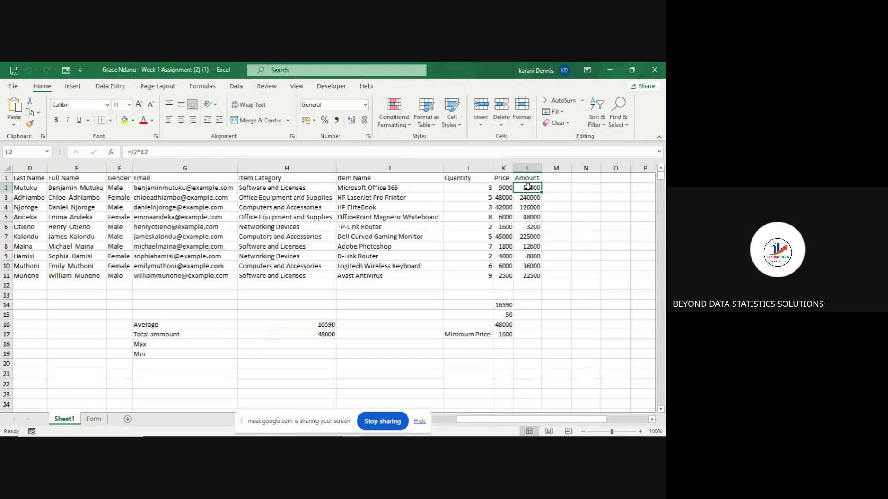
- Complete =SUM(L2:L11) in H17 so Total ammount shows 748300
{"action": "left_click", "coordinate": [312, 335]}
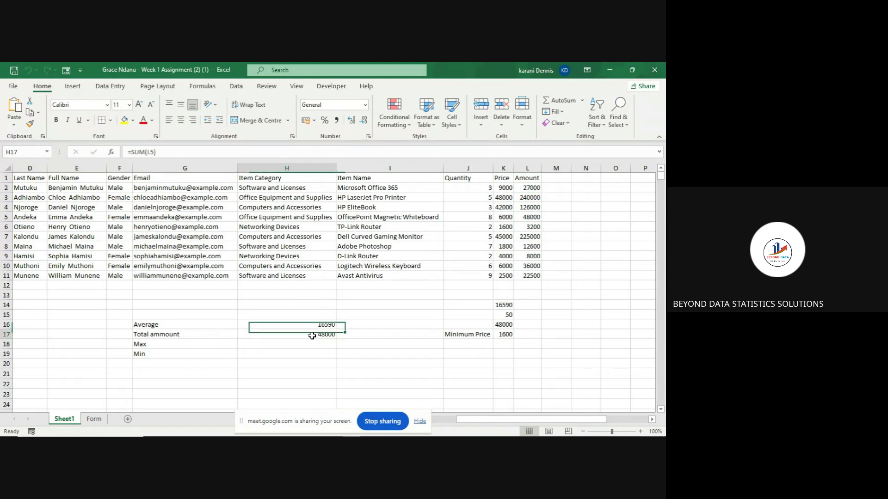
{"action": "left_click", "coordinate": [194, 152]}
{"action": "key", "text": "BackSpace"}
{"action": "key", "text": "BackSpace"}
{"action": "key", "text": "BackSpace"}
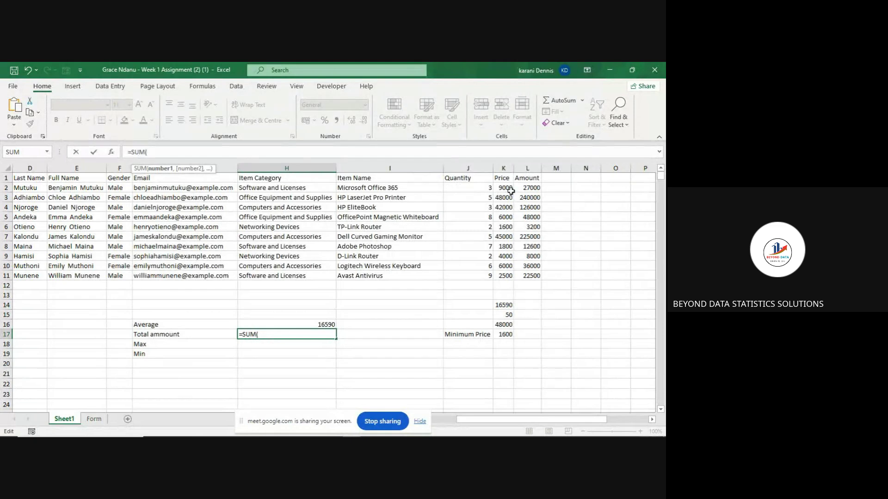
{"action": "left_click_drag", "start_coordinate": [520, 188], "coordinate": [528, 273]}
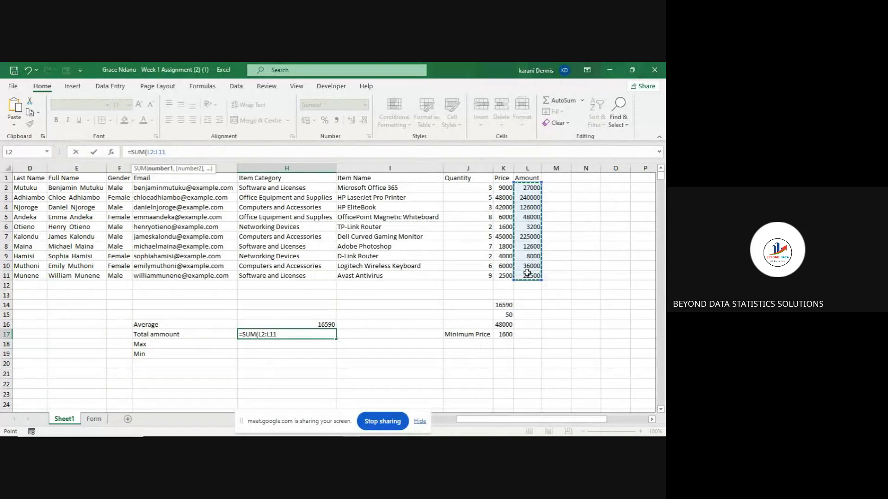
{"action": "type", "text": ")"}
{"action": "key", "text": "Return"}
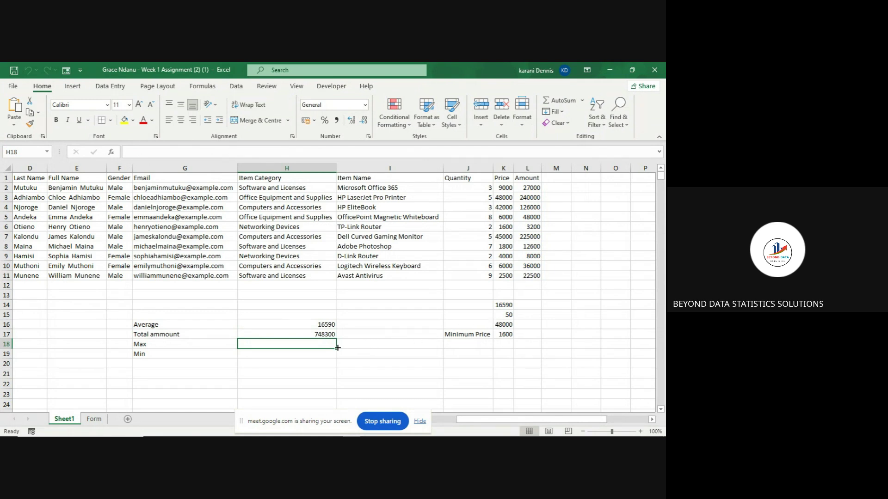
- Change H16 to =AVERAGE(L2:L11) so the Average shows 74830
{"action": "left_click", "coordinate": [314, 326]}
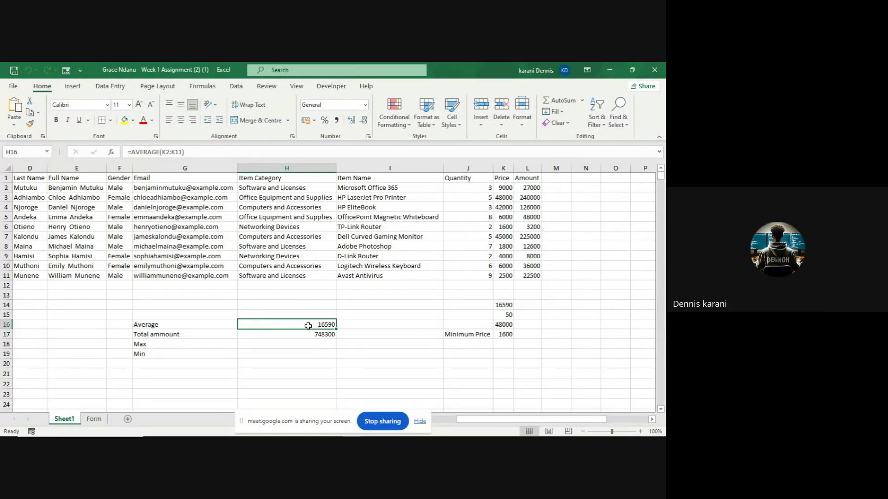
{"action": "left_click", "coordinate": [205, 146]}
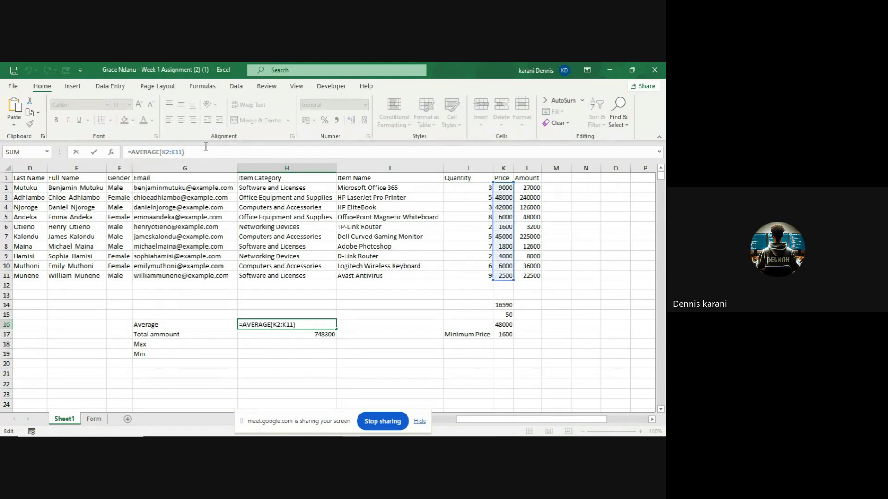
{"action": "key", "text": "BackSpace"}
{"action": "key", "text": "BackSpace"}
{"action": "key", "text": "BackSpace"}
{"action": "key", "text": "BackSpace"}
{"action": "key", "text": "BackSpace"}
{"action": "key", "text": "BackSpace"}
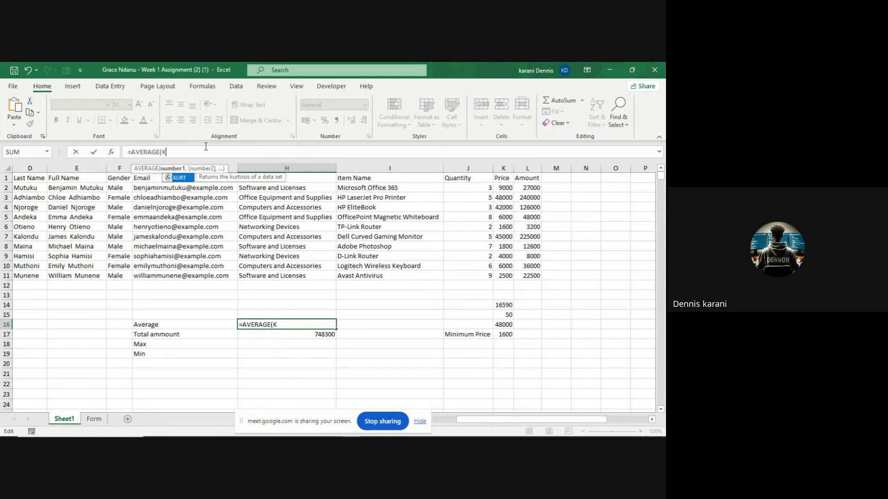
{"action": "left_click", "coordinate": [523, 185]}
{"action": "left_click_drag", "start_coordinate": [522, 186], "coordinate": [534, 274]}
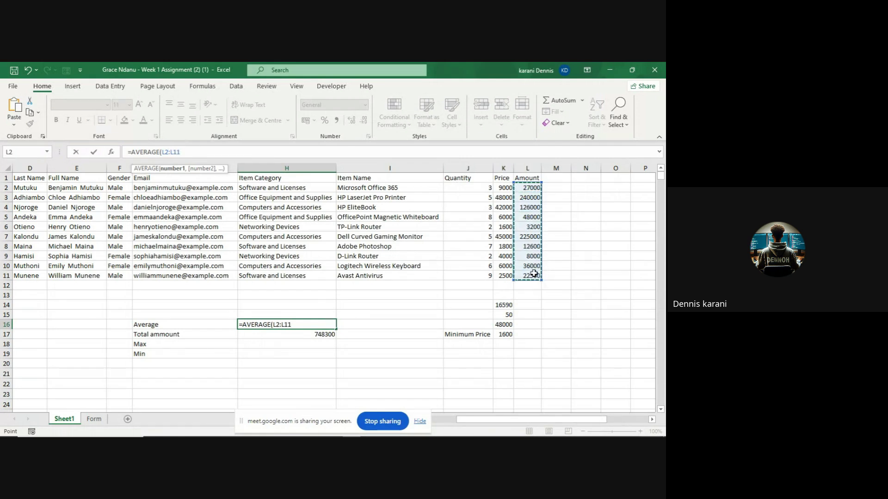
{"action": "type", "text": ")"}
{"action": "key", "text": "Return"}
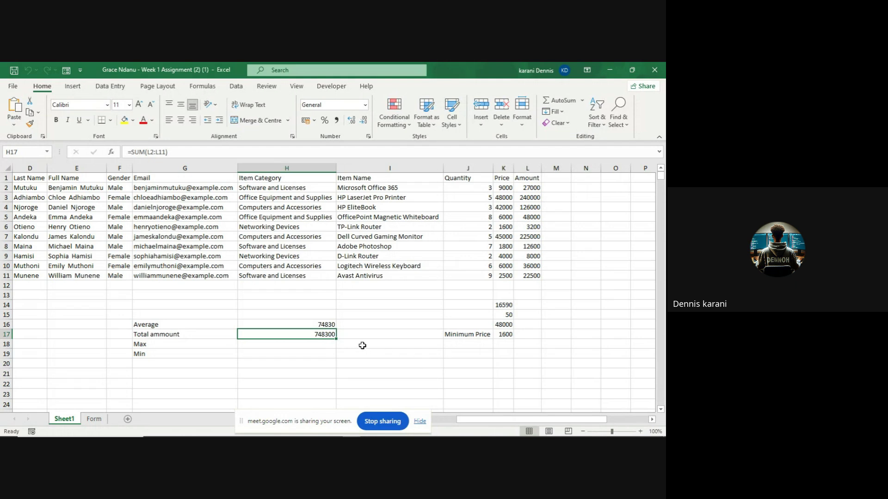
{"action": "left_click", "coordinate": [321, 346]}
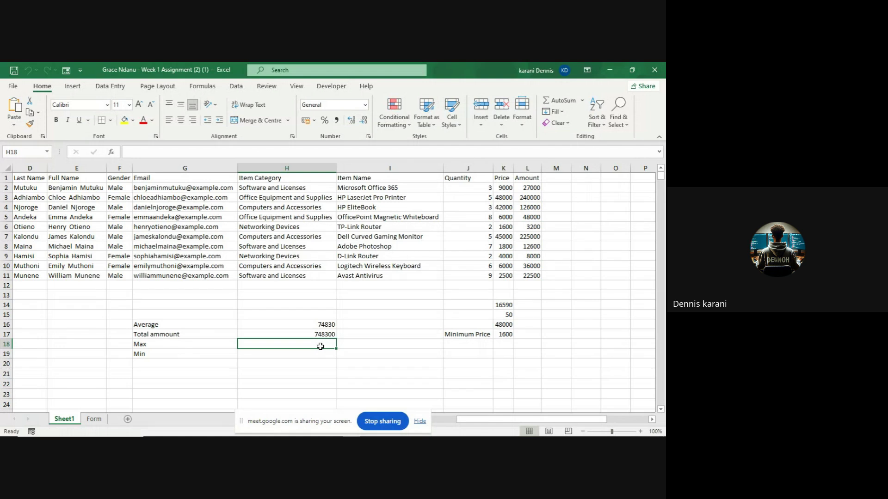
- Enter =MAX(L2:L11) in H18, showing 240000, after discarding a stray reference
{"action": "type", "text": "="}
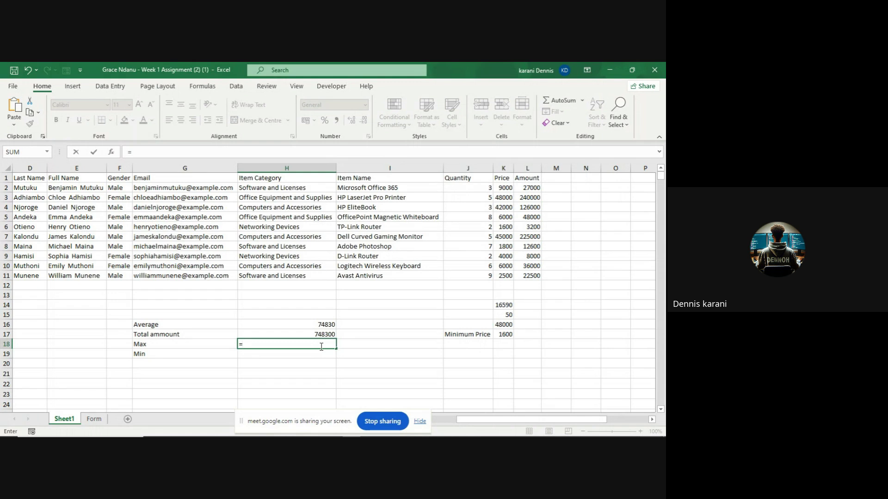
{"action": "left_click", "coordinate": [528, 189]}
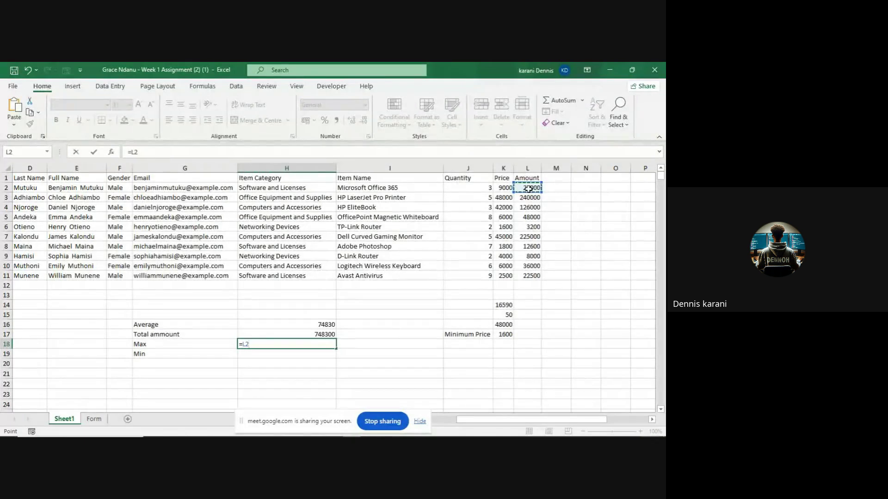
{"action": "left_click_drag", "start_coordinate": [529, 188], "coordinate": [528, 226]}
{"action": "left_click", "coordinate": [272, 346]}
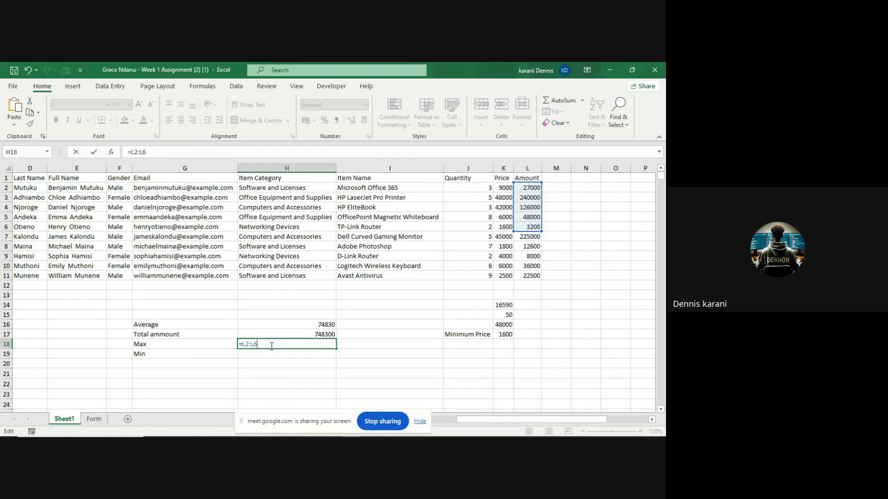
{"action": "key", "text": "BackSpace"}
{"action": "key", "text": "BackSpace"}
{"action": "key", "text": "BackSpace"}
{"action": "key", "text": "BackSpace"}
{"action": "key", "text": "BackSpace"}
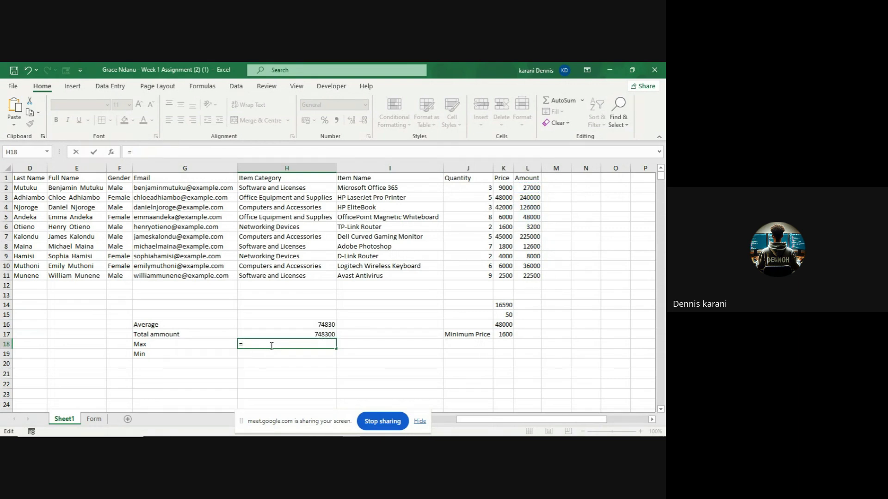
{"action": "type", "text": "Max"}
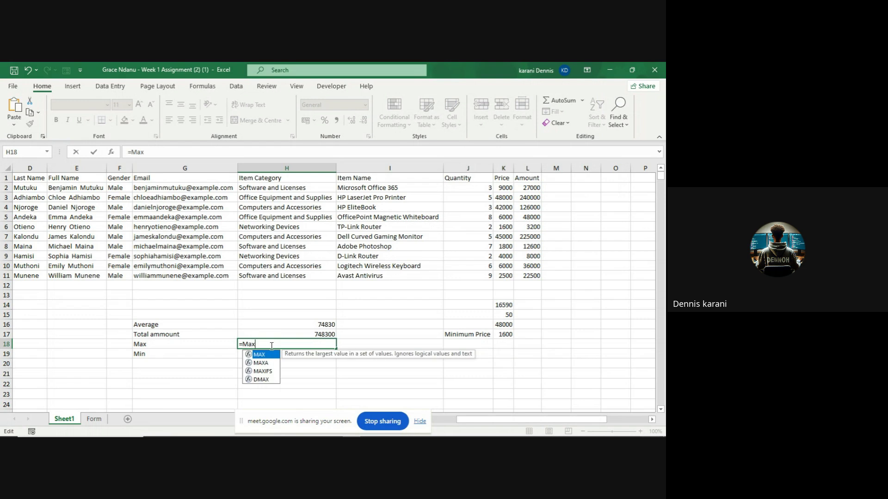
{"action": "key", "text": "Tab"}
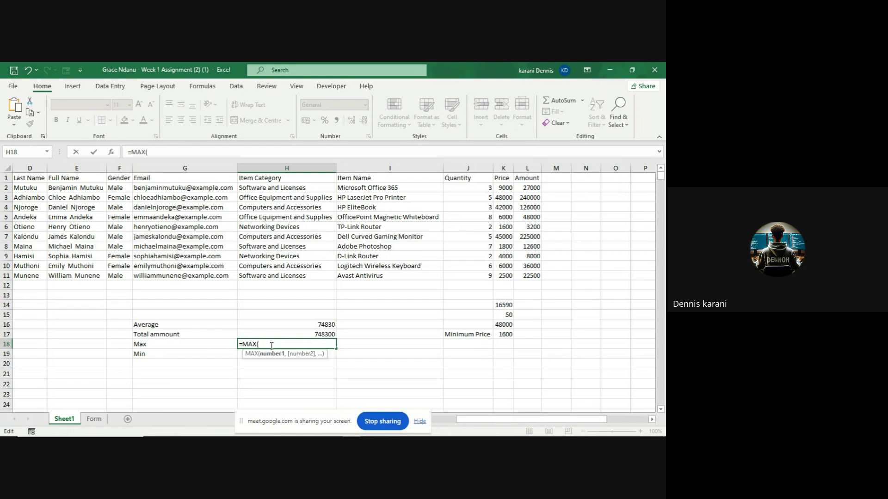
{"action": "left_click", "coordinate": [529, 188]}
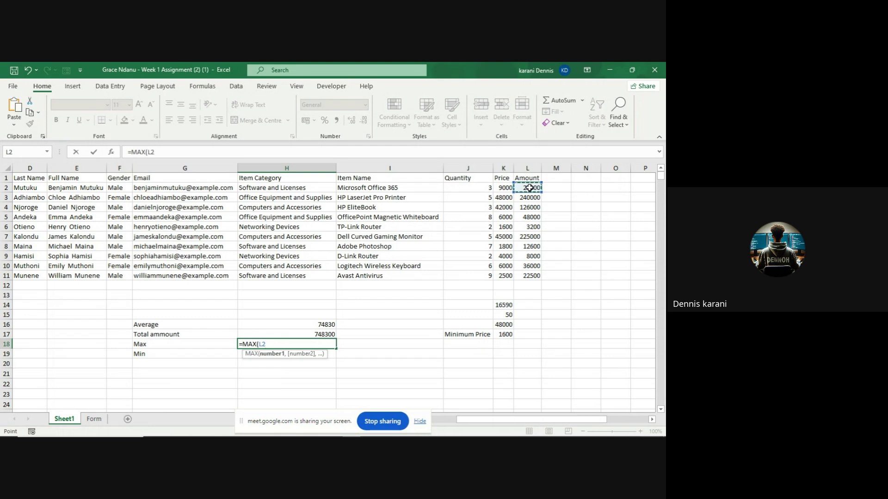
{"action": "left_click_drag", "start_coordinate": [529, 188], "coordinate": [535, 273]}
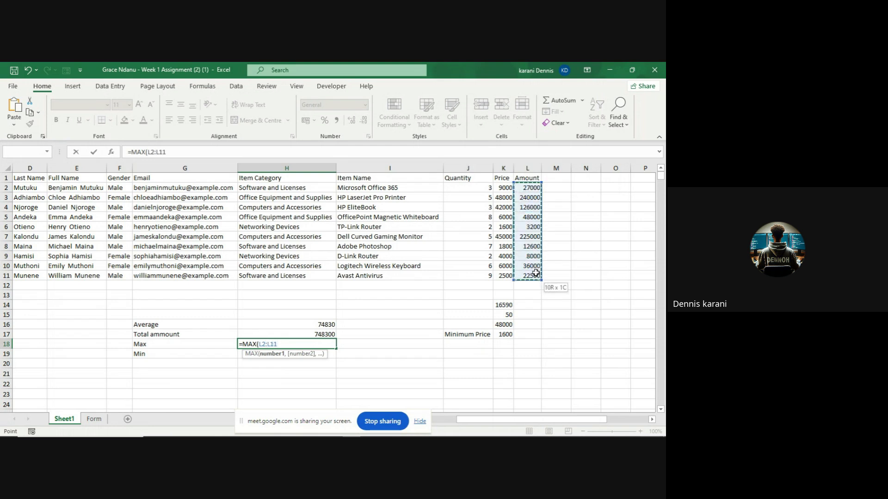
{"action": "type", "text": ")"}
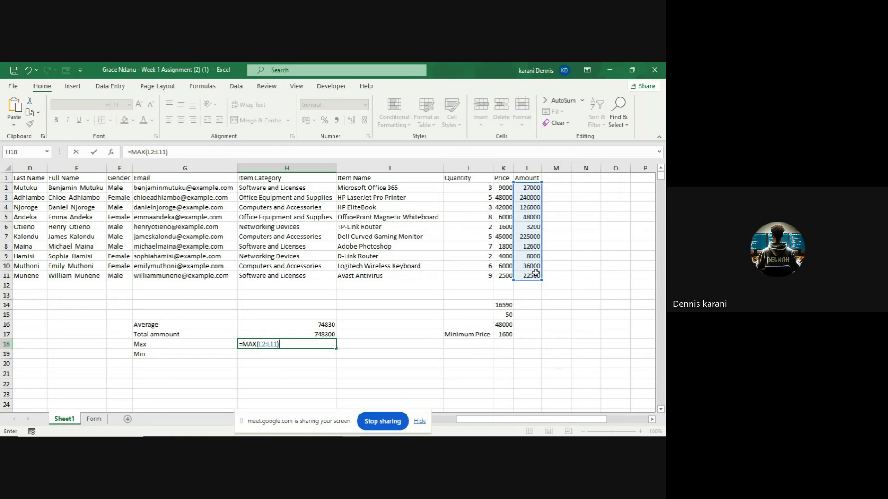
{"action": "key", "text": "Return"}
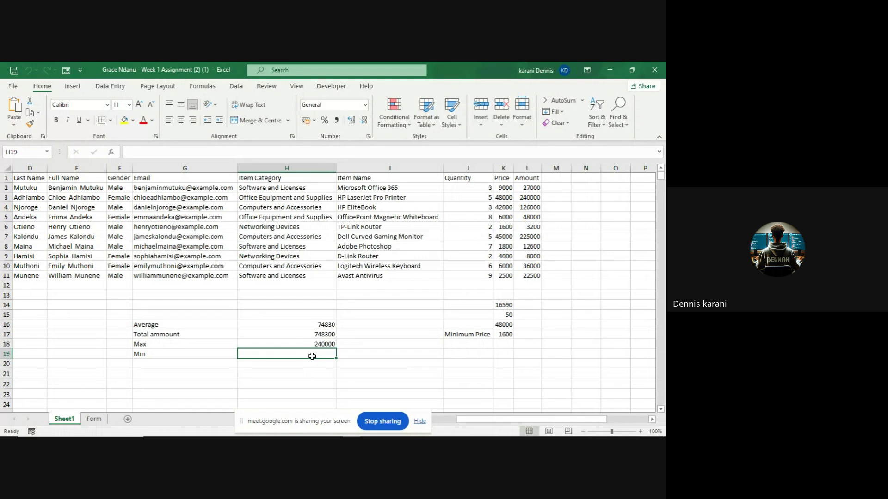
- Enter =MIN(L2:L11) in H19 so the Min shows 3200
{"action": "type", "text": "="}
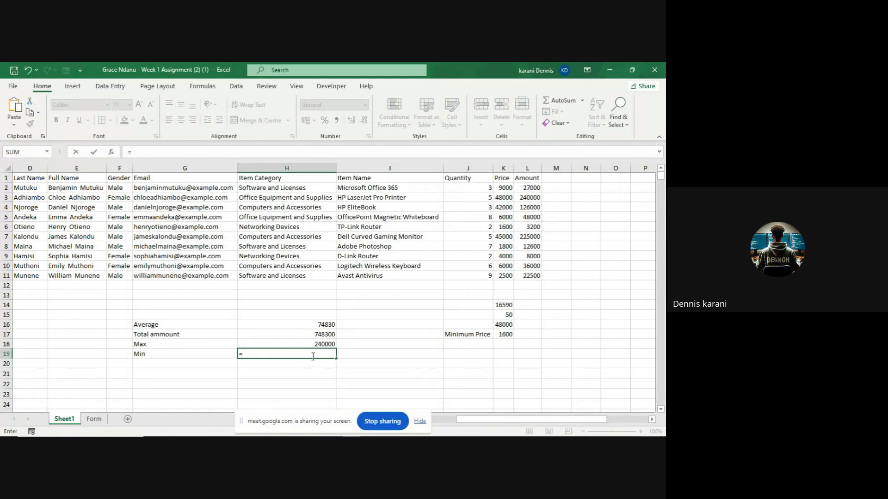
{"action": "type", "text": "m"}
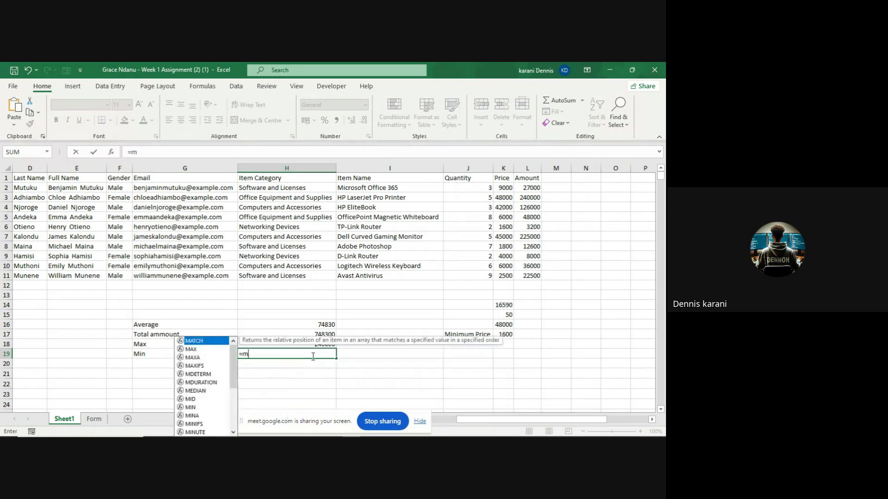
{"action": "type", "text": "in"}
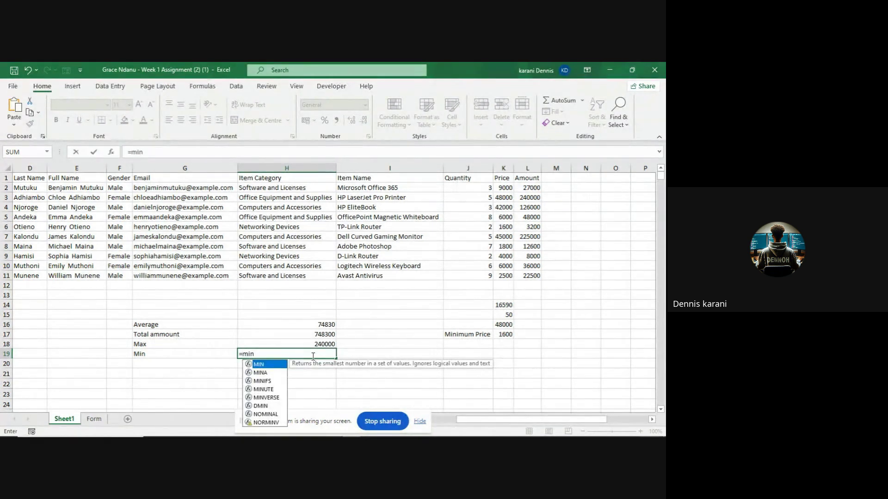
{"action": "key", "text": "Tab"}
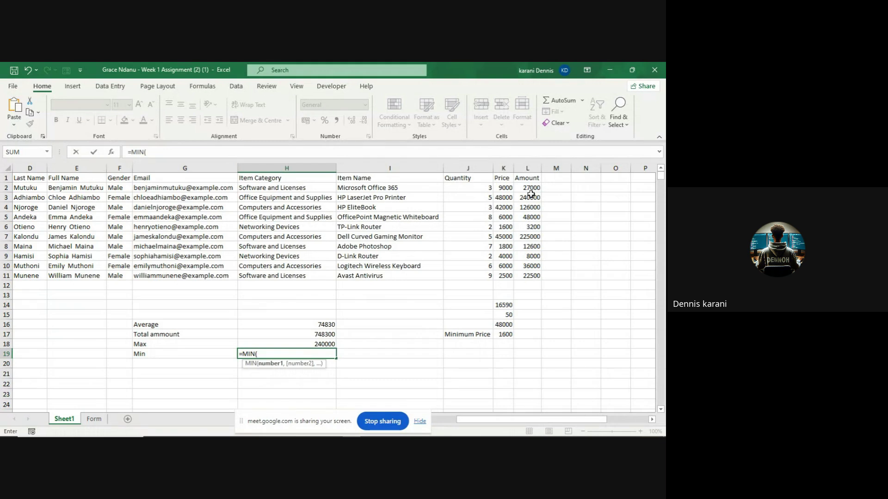
{"action": "left_click", "coordinate": [528, 187]}
{"action": "left_click_drag", "start_coordinate": [528, 187], "coordinate": [533, 273]}
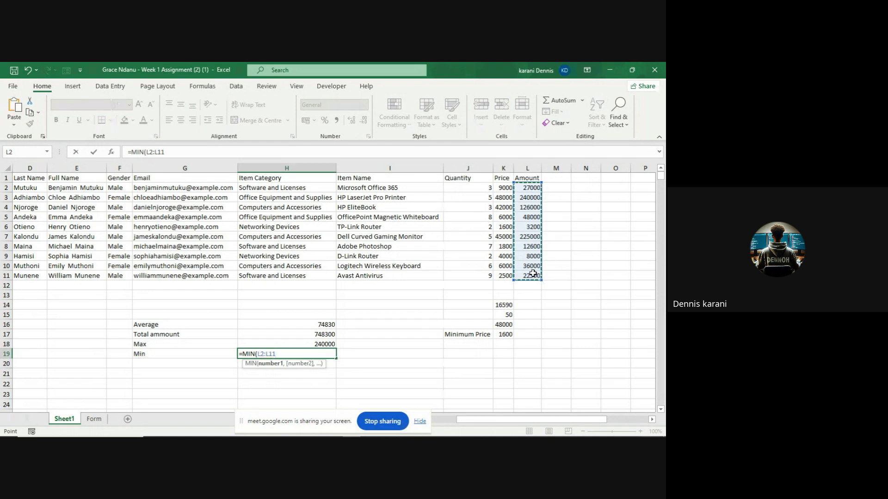
{"action": "type", "text": ")"}
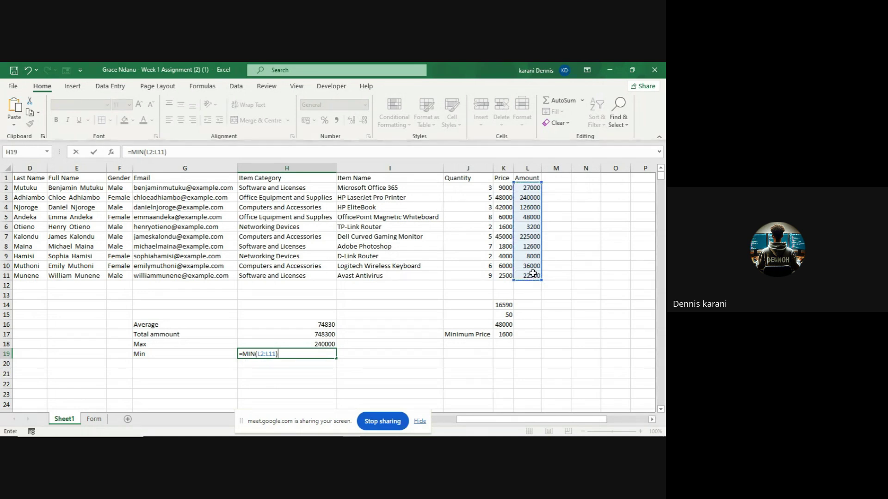
{"action": "key", "text": "Return"}
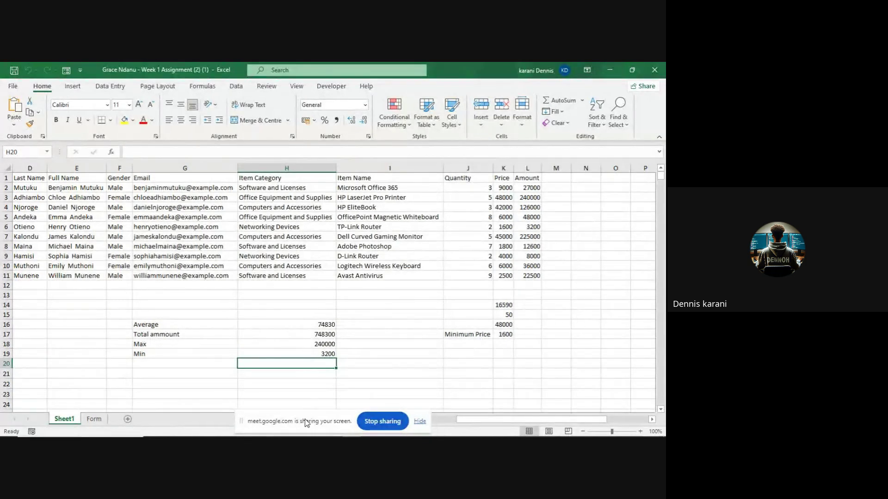
{"action": "mouse_move", "coordinate": [310, 436]}
{"action": "mouse_move", "coordinate": [259, 433]}
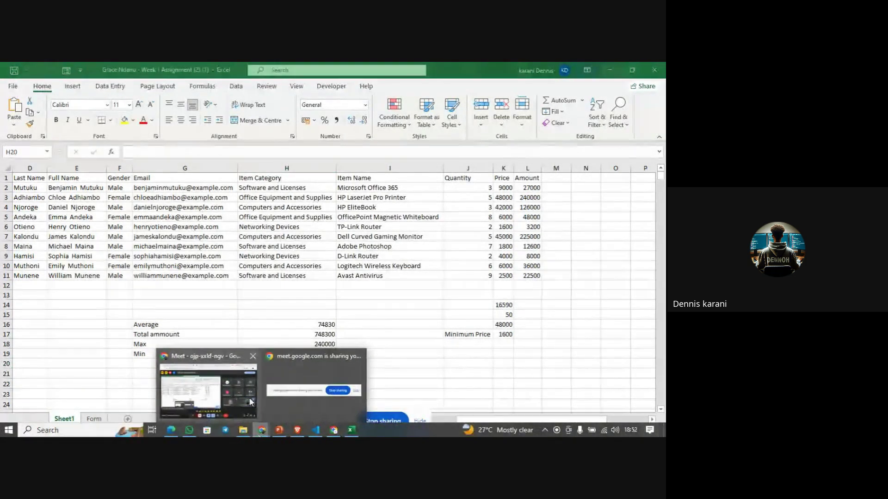
{"action": "left_click", "coordinate": [249, 398]}
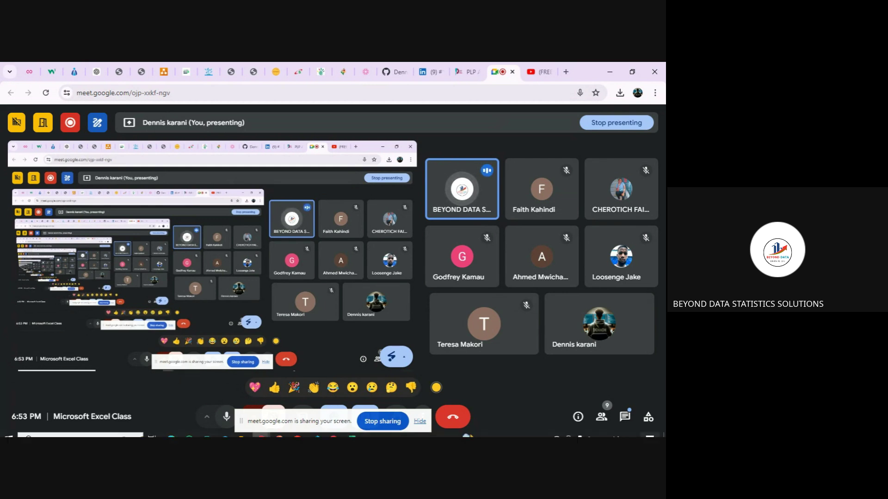
{"action": "left_click", "coordinate": [359, 435]}
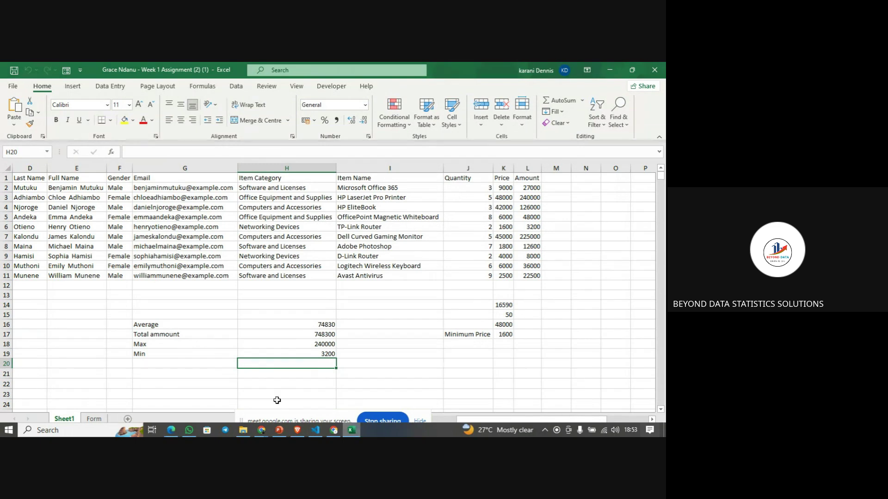
- Clear the old Average, Total, Max and Min labels and values in G16:H20
{"action": "left_click", "coordinate": [136, 323]}
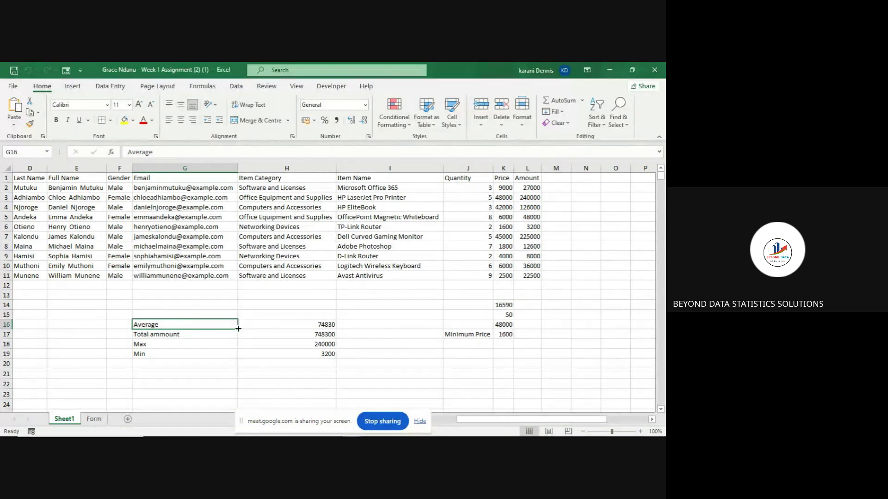
{"action": "left_click_drag", "start_coordinate": [237, 327], "coordinate": [329, 360]}
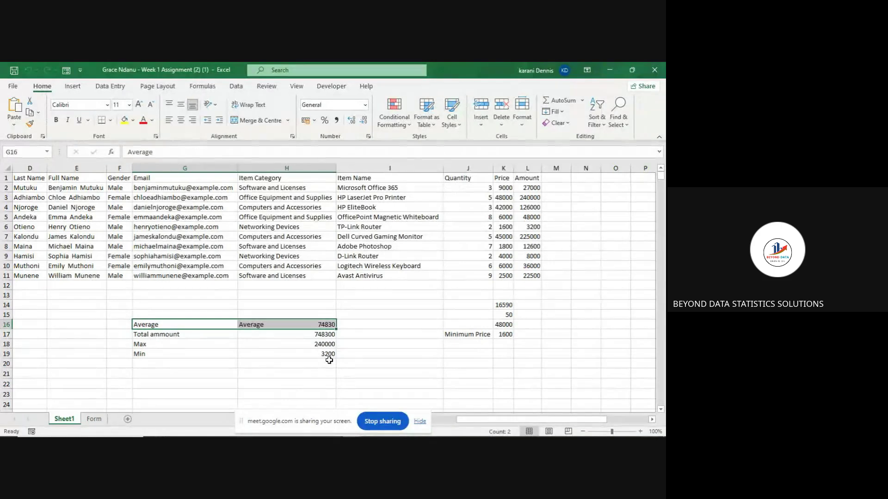
{"action": "key", "text": "BackSpace"}
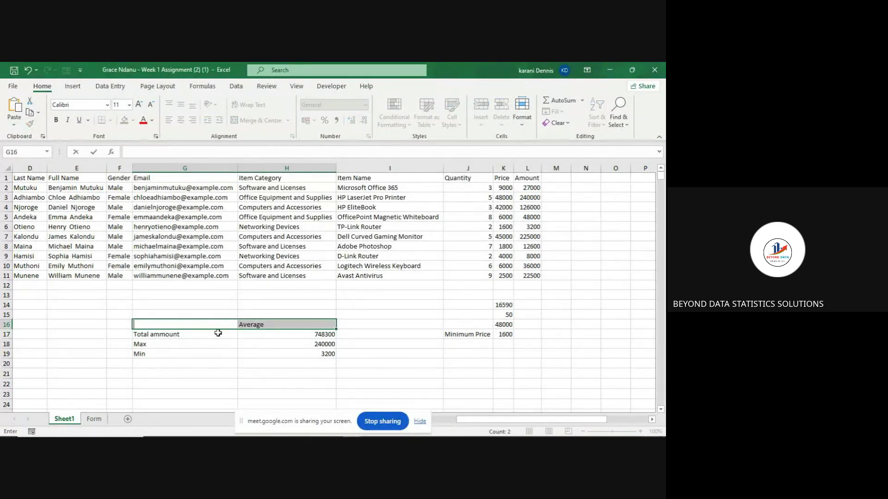
{"action": "left_click", "coordinate": [216, 334]}
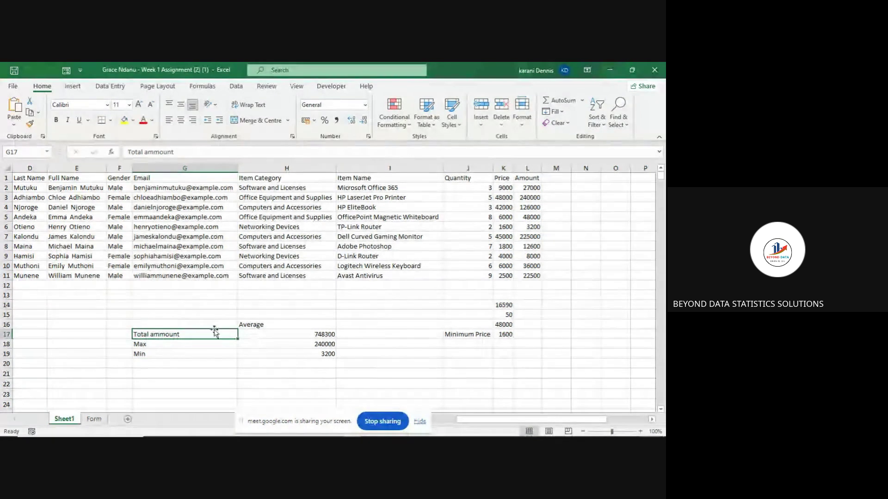
{"action": "left_click_drag", "start_coordinate": [169, 321], "coordinate": [330, 360]}
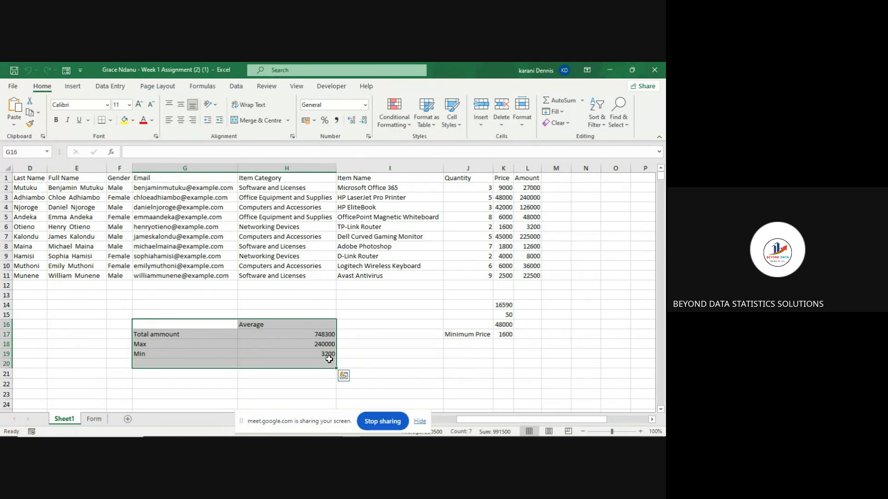
{"action": "key", "text": "Delete"}
{"action": "left_click", "coordinate": [384, 348]}
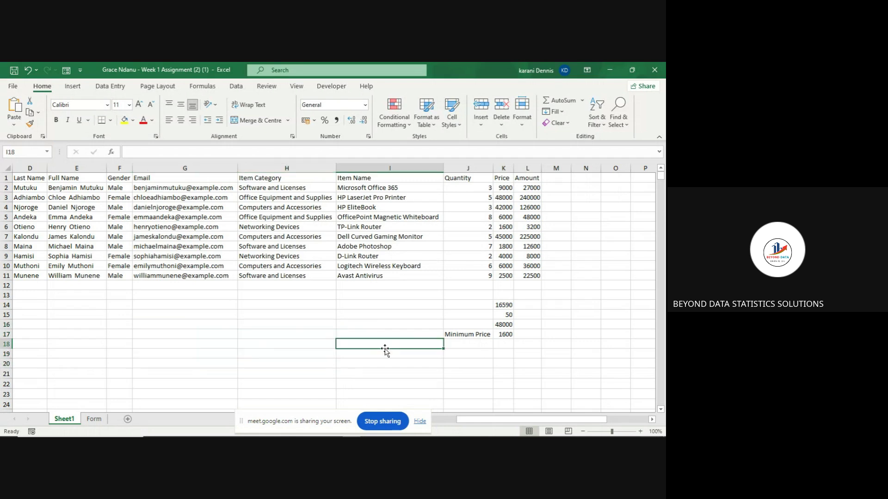
- Clear the leftover figures and Minimum Price label in J14:K17
{"action": "left_click", "coordinate": [465, 305]}
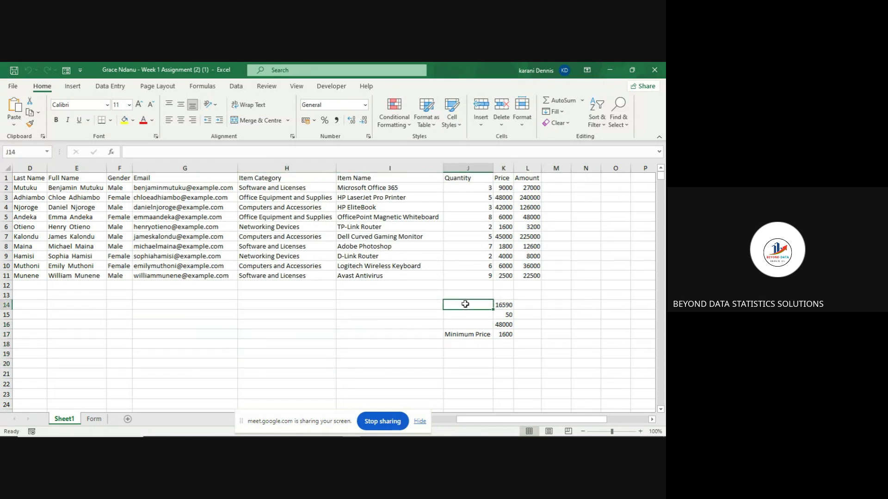
{"action": "left_click_drag", "start_coordinate": [465, 305], "coordinate": [510, 340]}
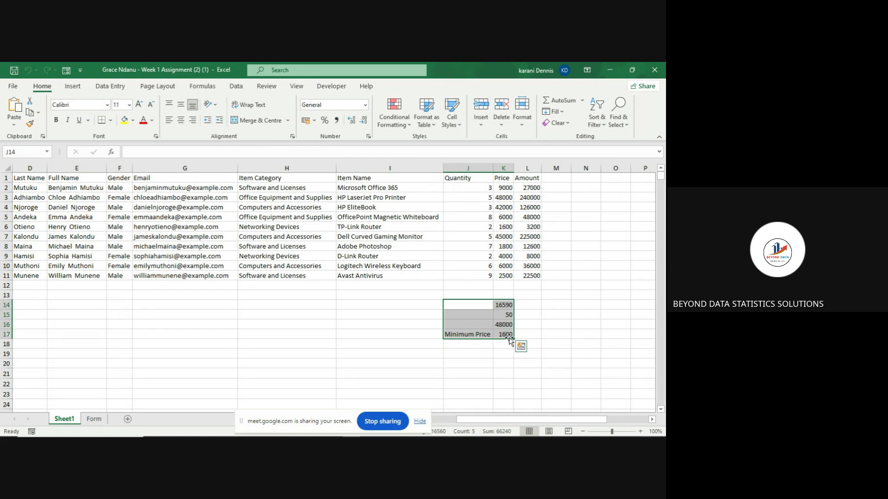
{"action": "key", "text": "Delete"}
{"action": "left_click", "coordinate": [445, 366]}
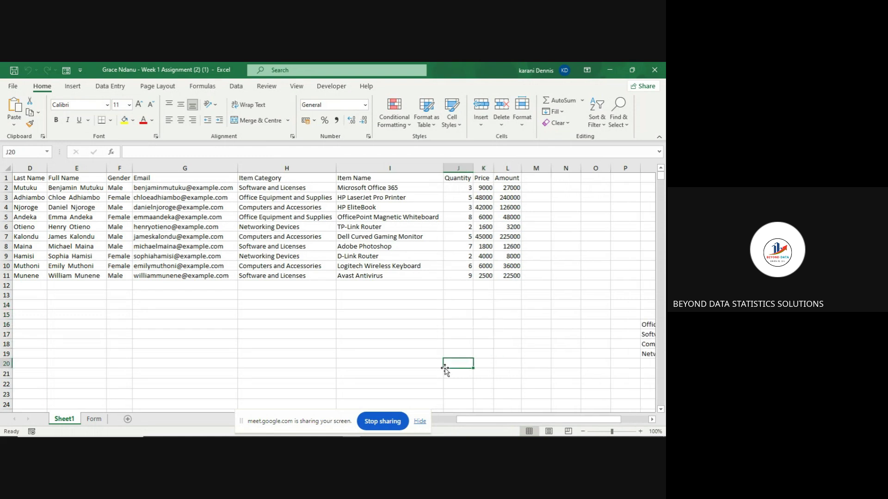
- Scroll through the customer table from column A, then bring up the assignment PDF in Edge
{"action": "scroll", "coordinate": [155, 359], "scroll_direction": "left", "scroll_amount": 3}
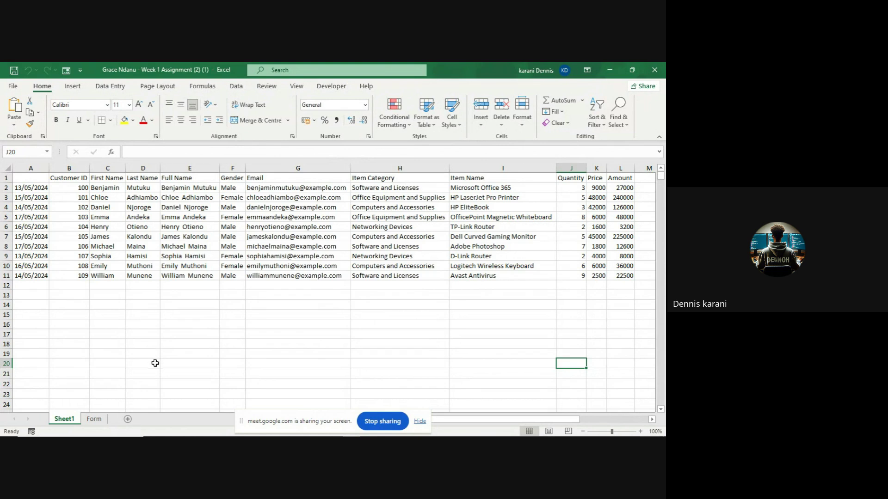
{"action": "scroll", "coordinate": [155, 365], "scroll_direction": "down", "scroll_amount": 4}
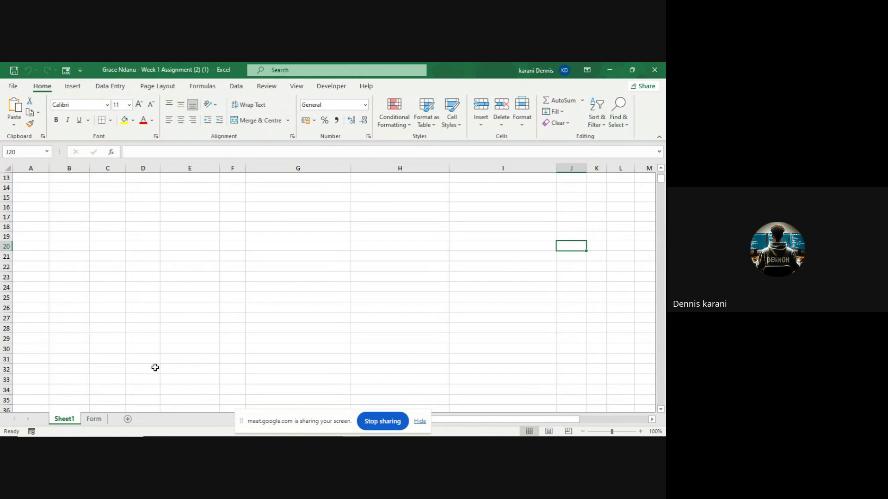
{"action": "scroll", "coordinate": [155, 368], "scroll_direction": "up", "scroll_amount": 3}
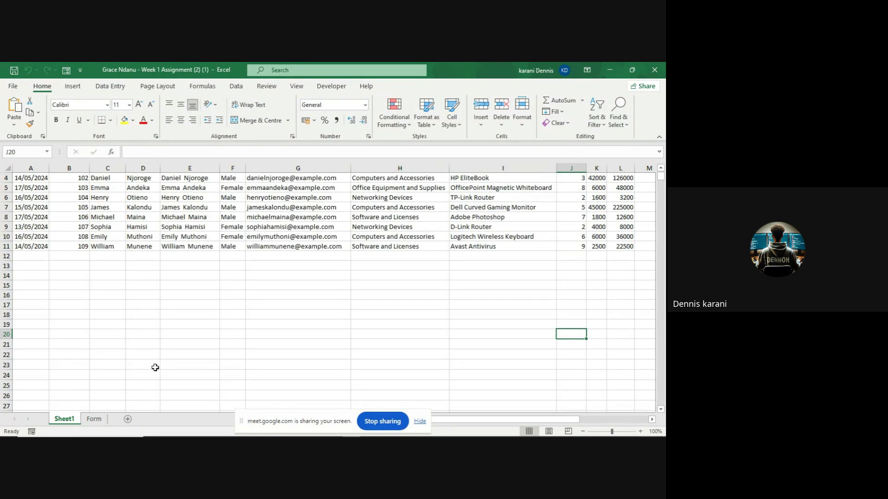
{"action": "scroll", "coordinate": [154, 367], "scroll_direction": "down", "scroll_amount": 4}
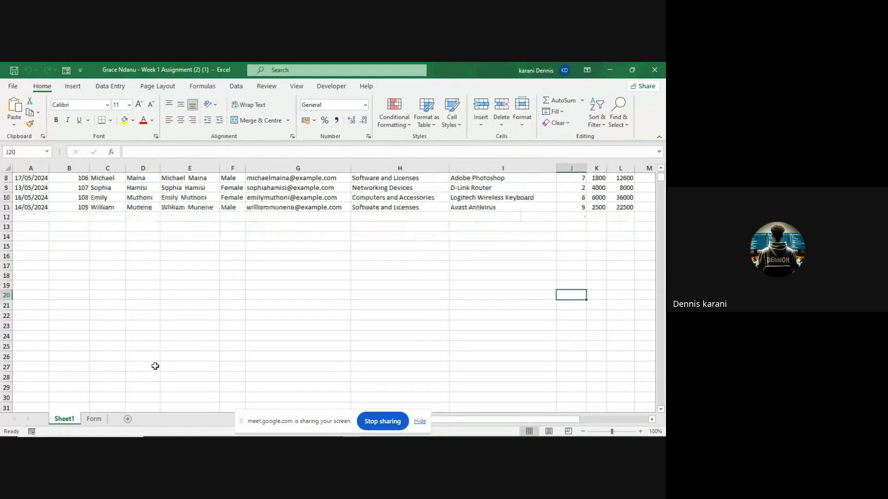
{"action": "scroll", "coordinate": [155, 366], "scroll_direction": "up", "scroll_amount": 3}
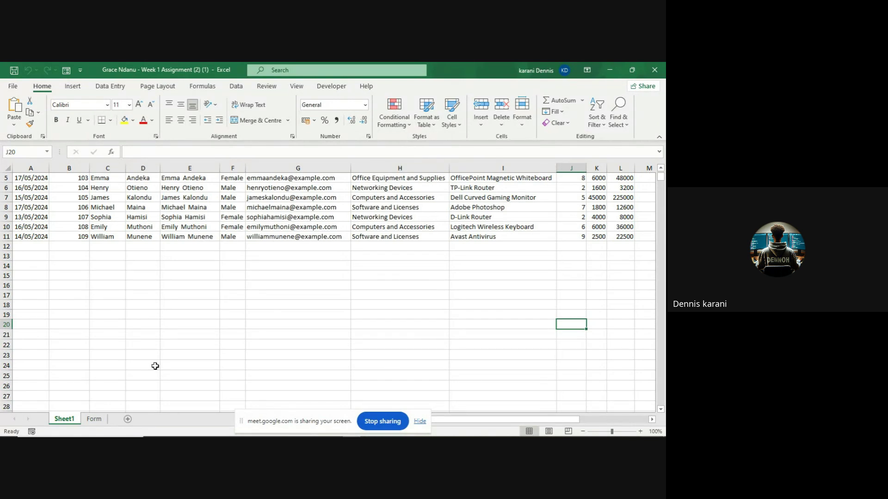
{"action": "scroll", "coordinate": [154, 366], "scroll_direction": "up", "scroll_amount": 2}
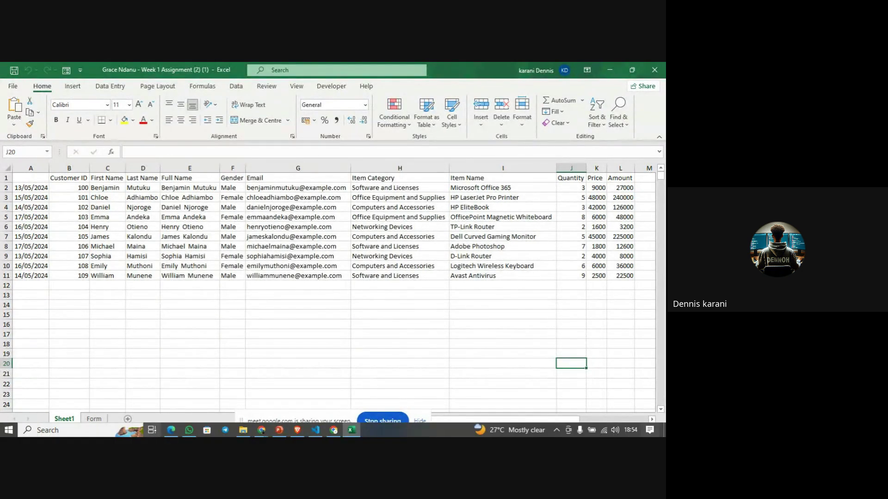
{"action": "left_click", "coordinate": [171, 430]}
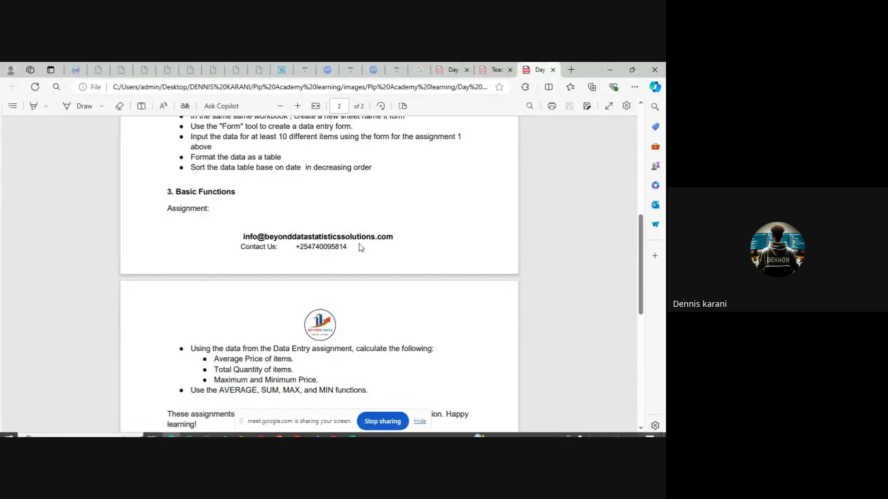
- Read section 1.2 VLOOKUP syntax in the teaching PDF, then return to Excel
{"action": "left_click", "coordinate": [499, 72]}
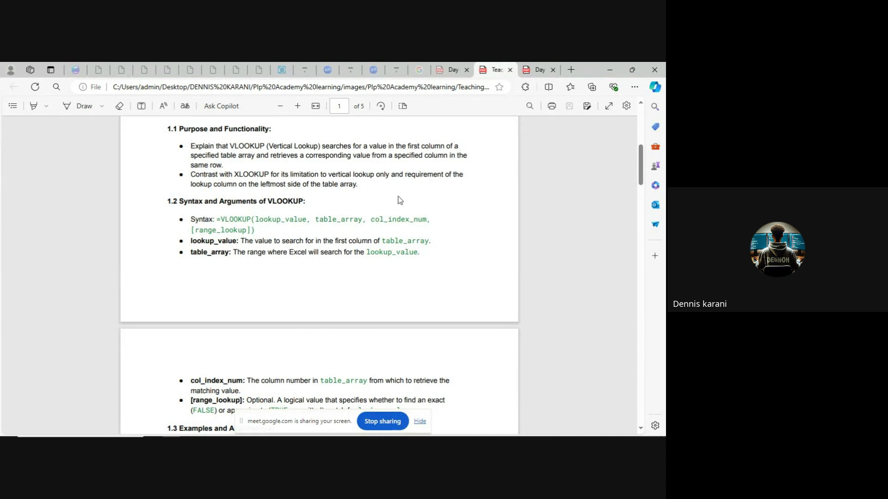
{"action": "scroll", "coordinate": [400, 200], "scroll_direction": "down", "scroll_amount": 3}
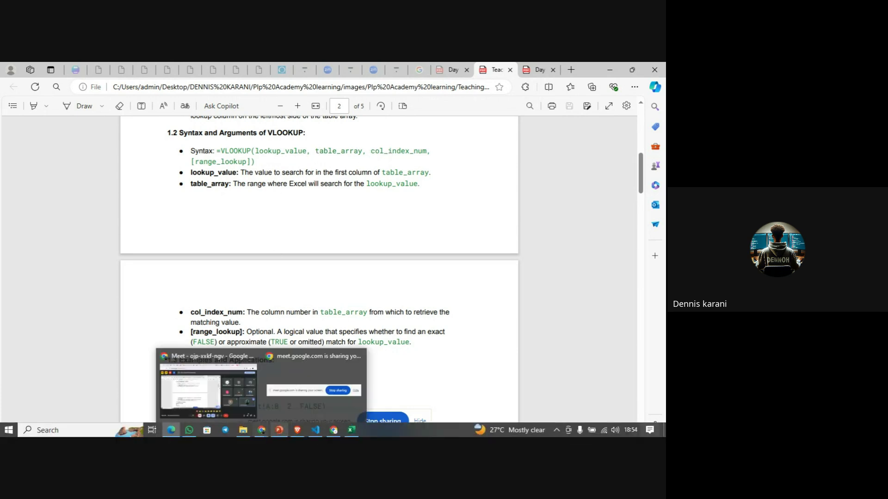
{"action": "mouse_move", "coordinate": [346, 435]}
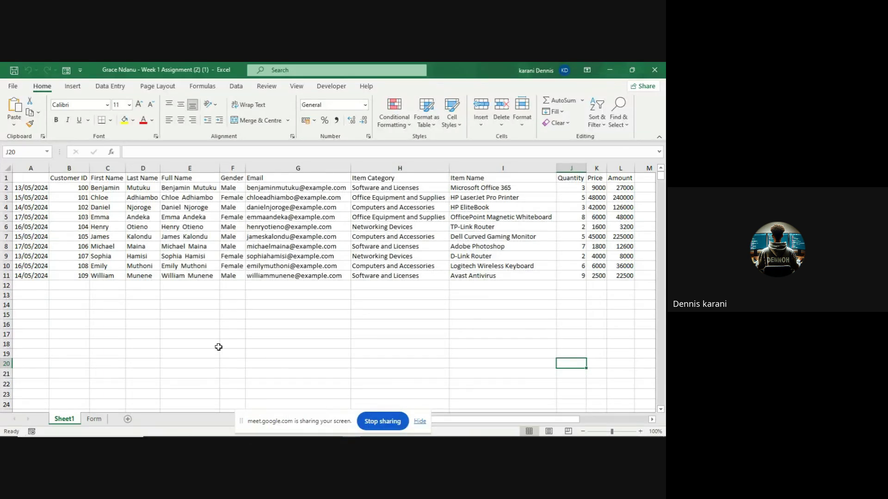
{"action": "left_click", "coordinate": [180, 299]}
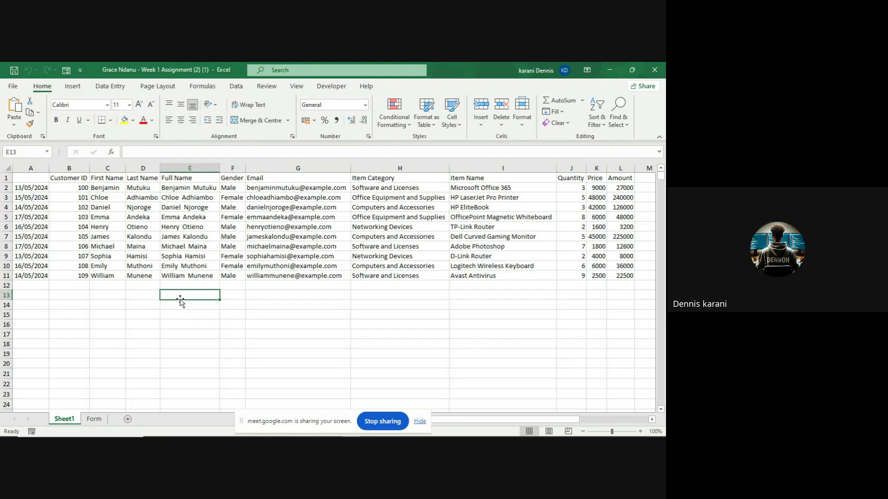
- Copy the Customer ID to Email header row from Sheet1 into a new Sheet2
{"action": "left_click", "coordinate": [108, 186]}
{"action": "left_click", "coordinate": [107, 179]}
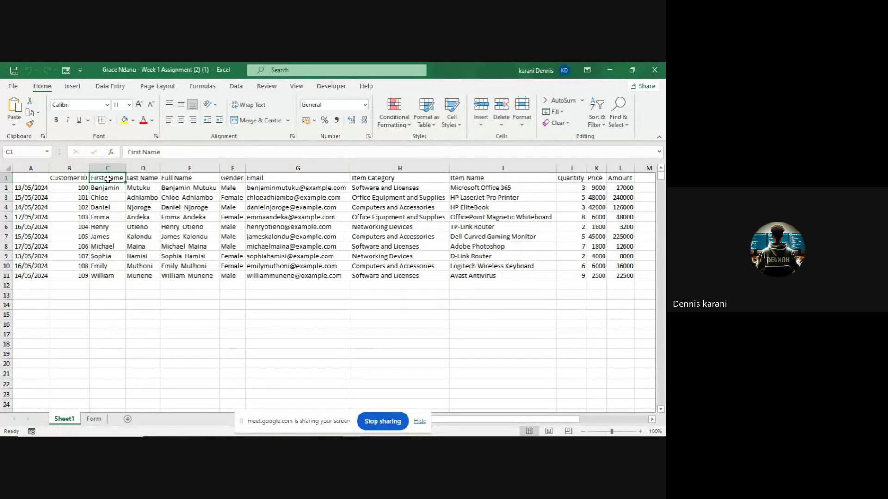
{"action": "left_click", "coordinate": [73, 179]}
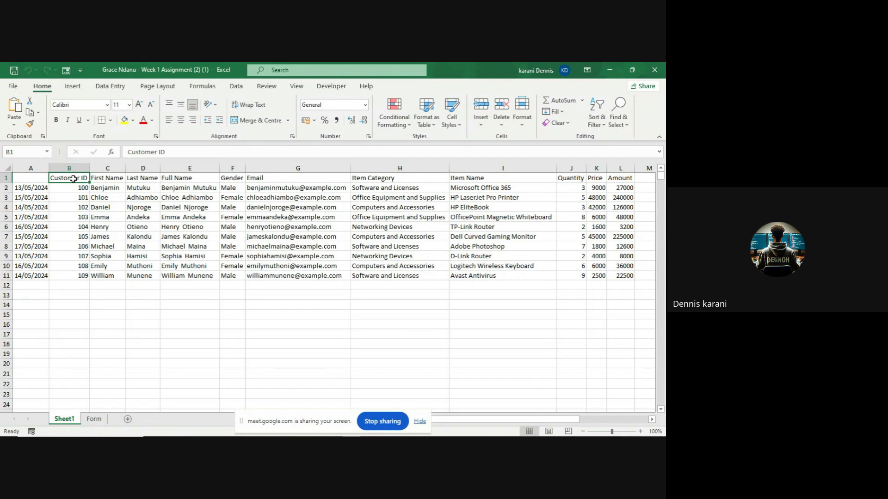
{"action": "left_click_drag", "start_coordinate": [73, 179], "coordinate": [272, 182]}
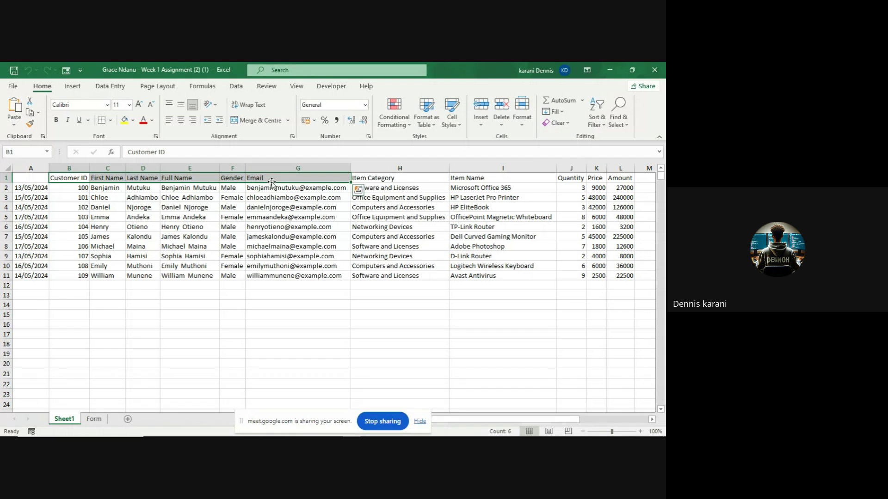
{"action": "key", "text": "ctrl+c"}
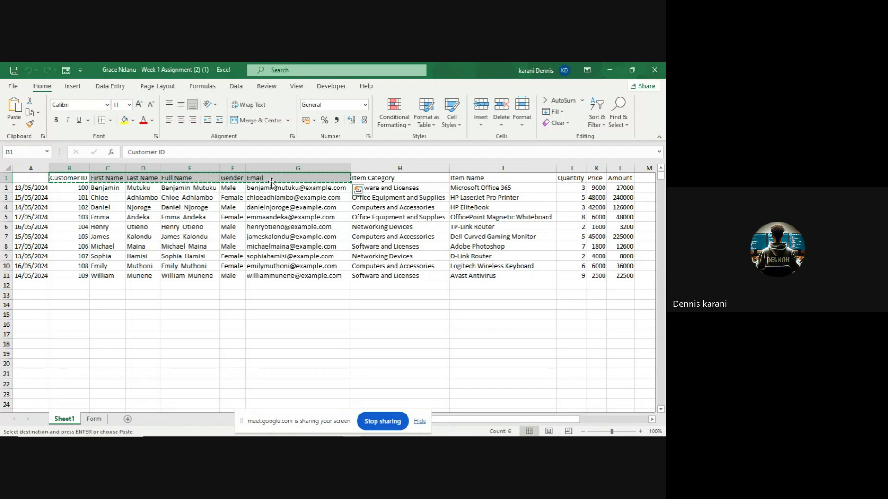
{"action": "left_click", "coordinate": [128, 420]}
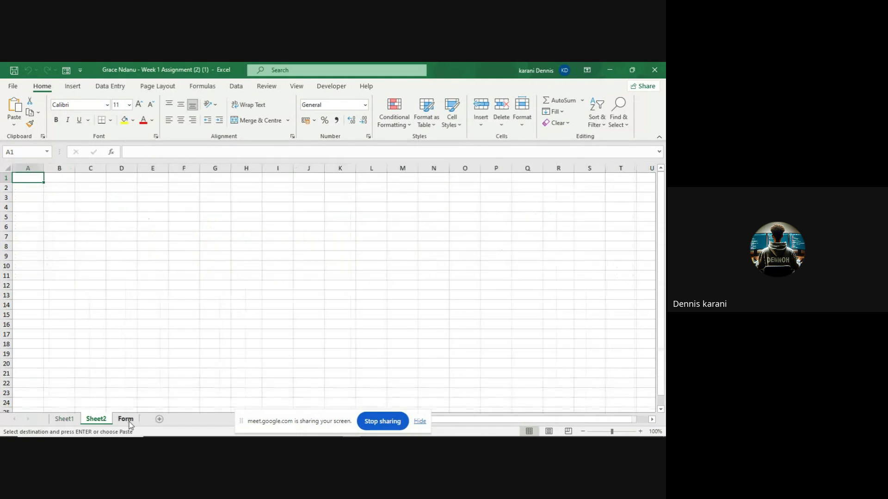
{"action": "key", "text": "ctrl+v"}
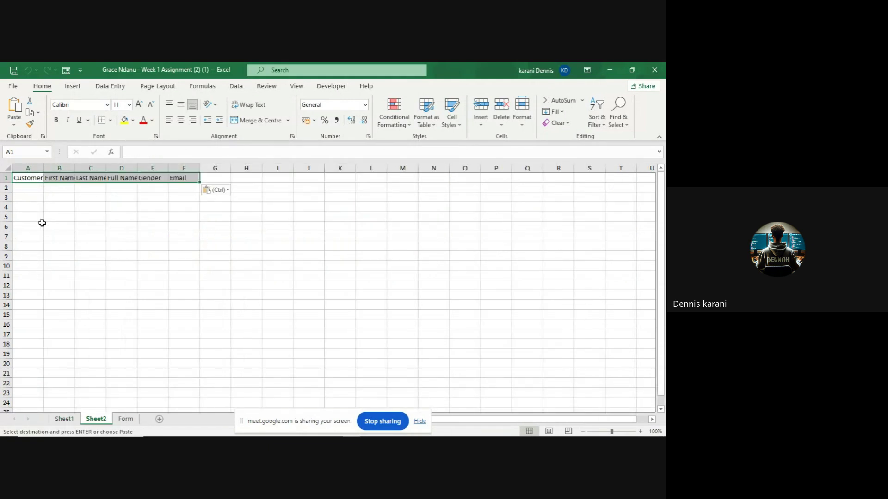
{"action": "left_click", "coordinate": [72, 205]}
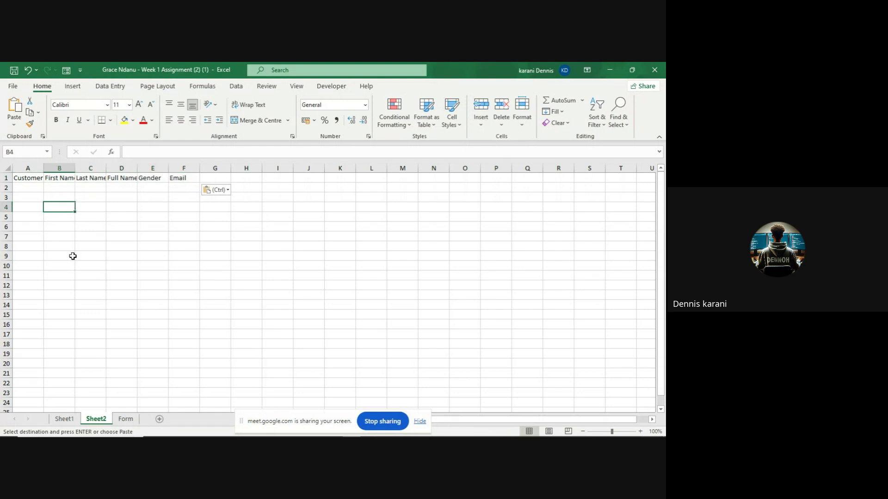
- AutoFit all Sheet2 columns to their header labels, then return to Sheet1
{"action": "double_click", "coordinate": [75, 168]}
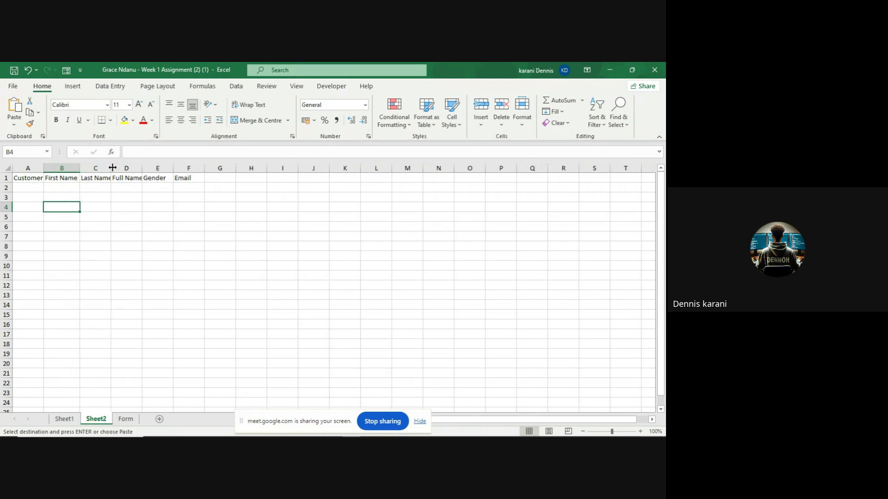
{"action": "double_click", "coordinate": [111, 167]}
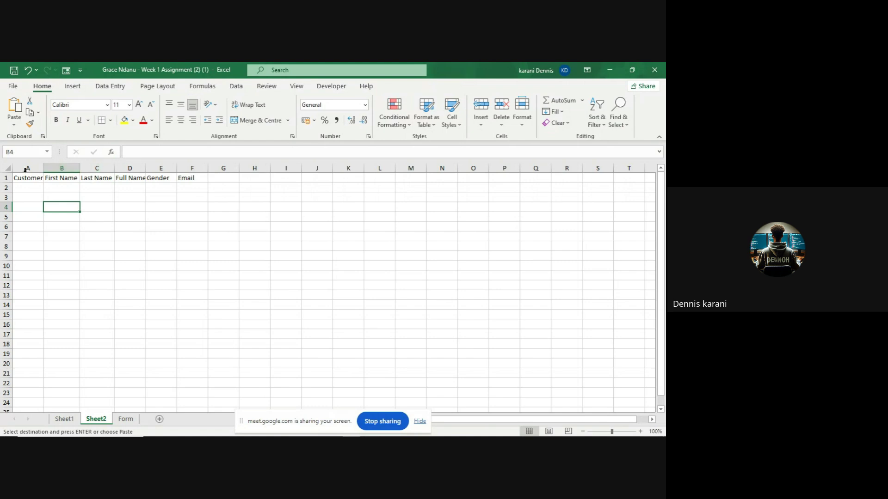
{"action": "left_click", "coordinate": [4, 168]}
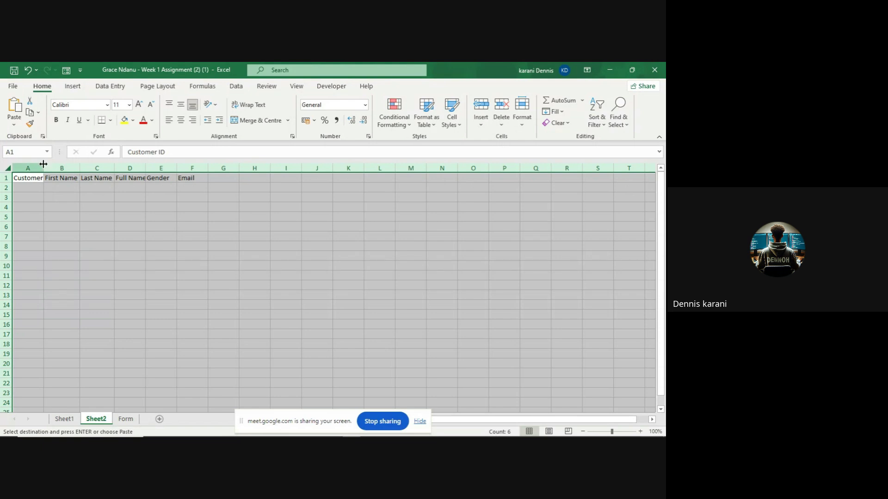
{"action": "double_click", "coordinate": [79, 168]}
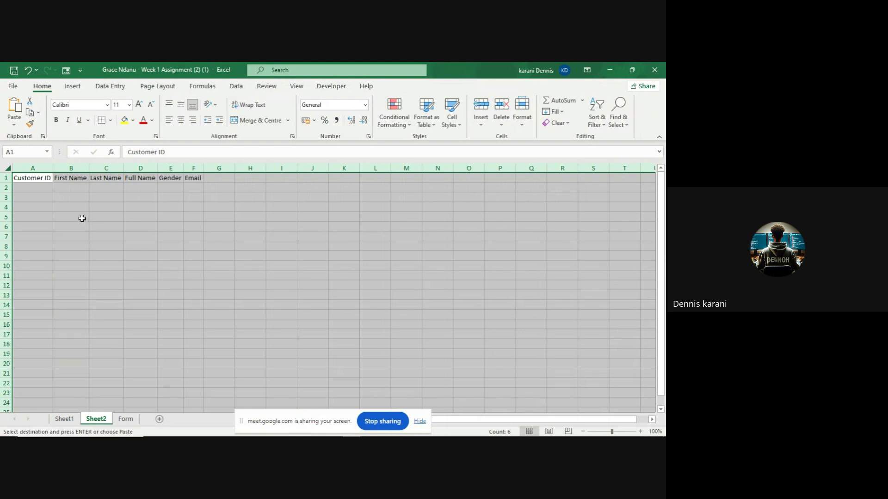
{"action": "left_click", "coordinate": [82, 219]}
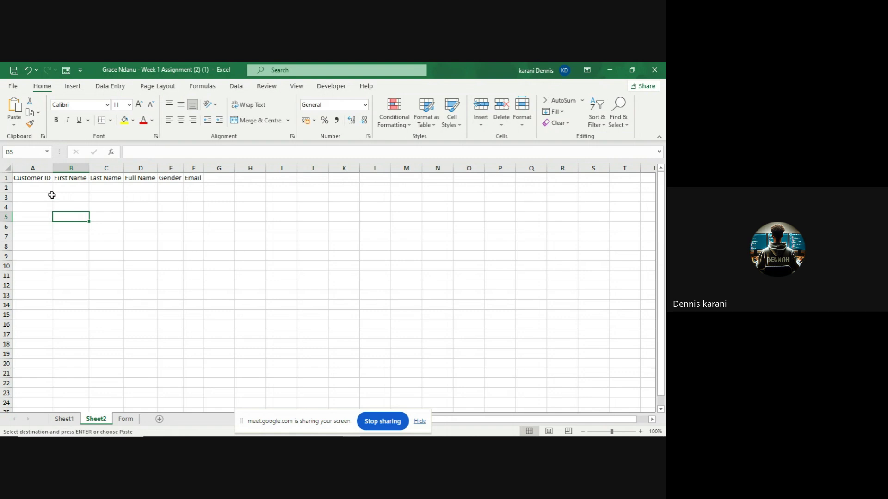
{"action": "left_click", "coordinate": [76, 420]}
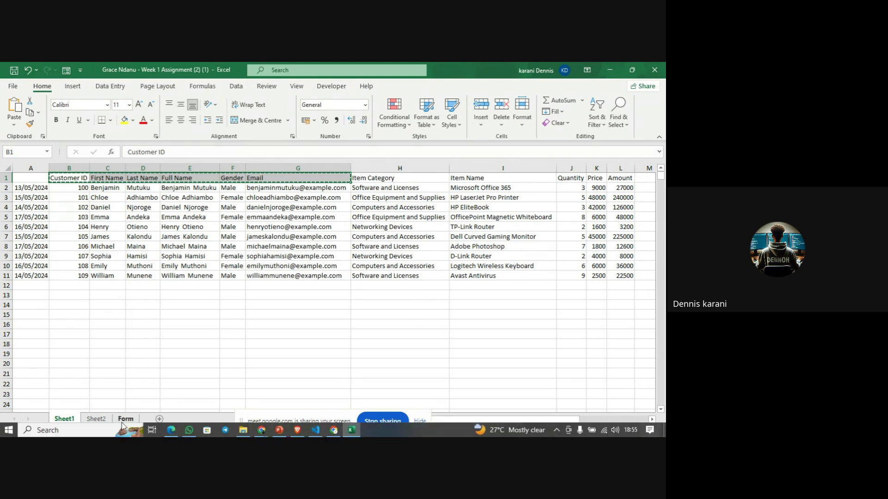
- Delete the First Name and Last Name columns on Sheet2, then view Sheet1's customer table
{"action": "left_click", "coordinate": [105, 421]}
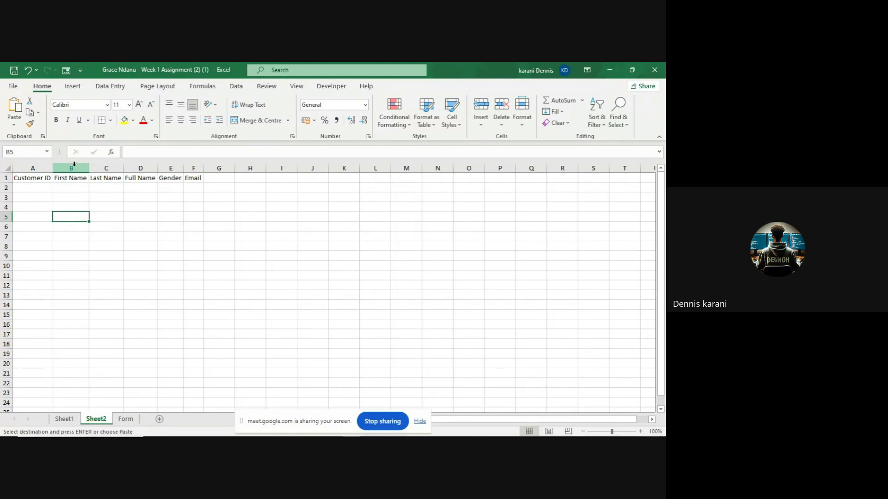
{"action": "left_click", "coordinate": [71, 168]}
{"action": "right_click", "coordinate": [75, 168]}
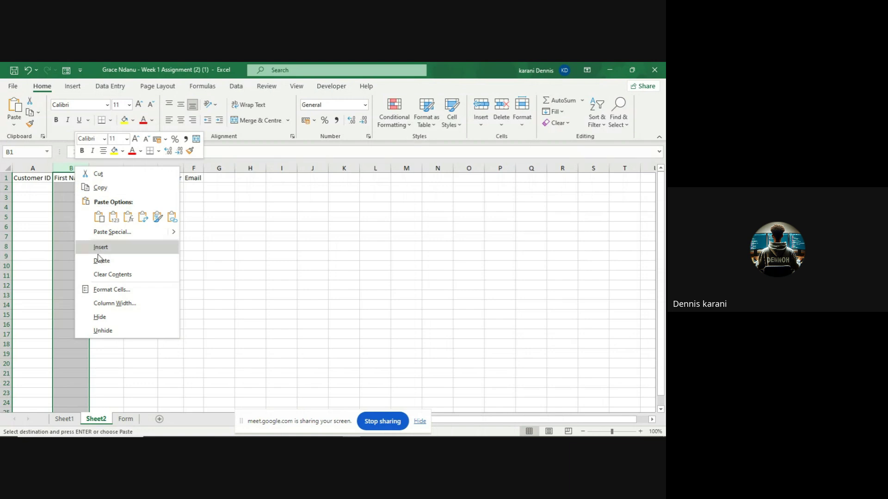
{"action": "left_click", "coordinate": [101, 261]}
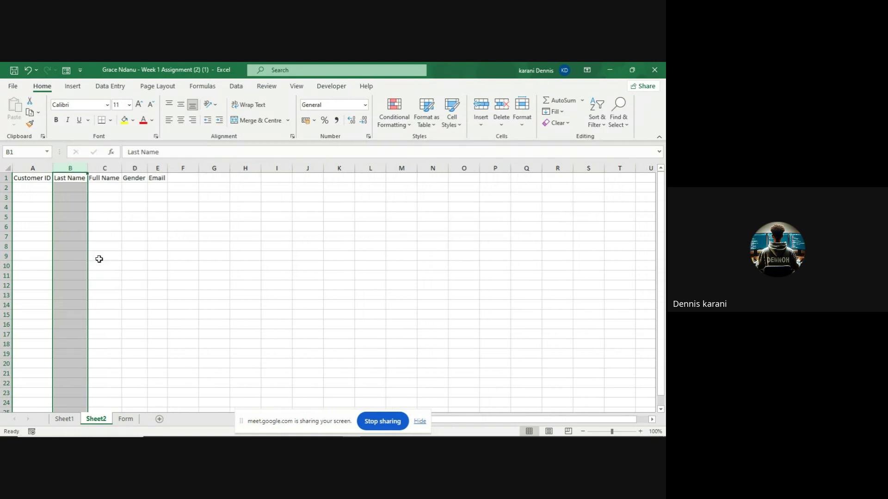
{"action": "right_click", "coordinate": [74, 162]}
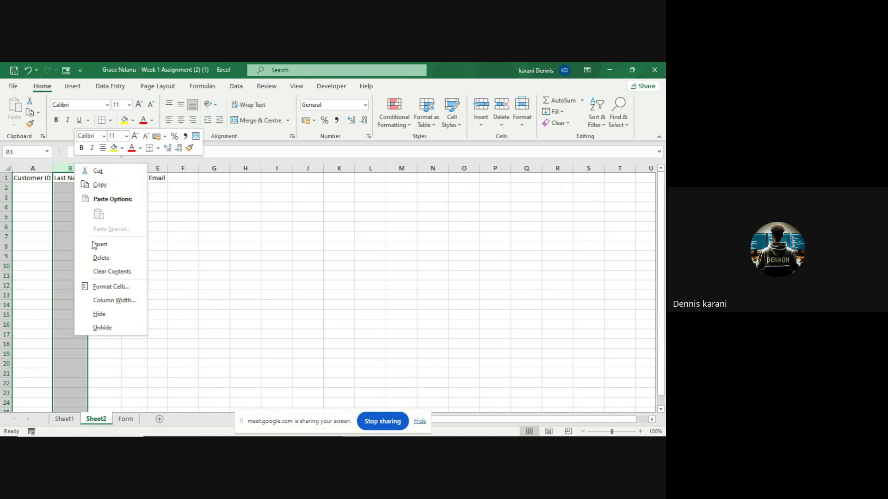
{"action": "left_click", "coordinate": [101, 259]}
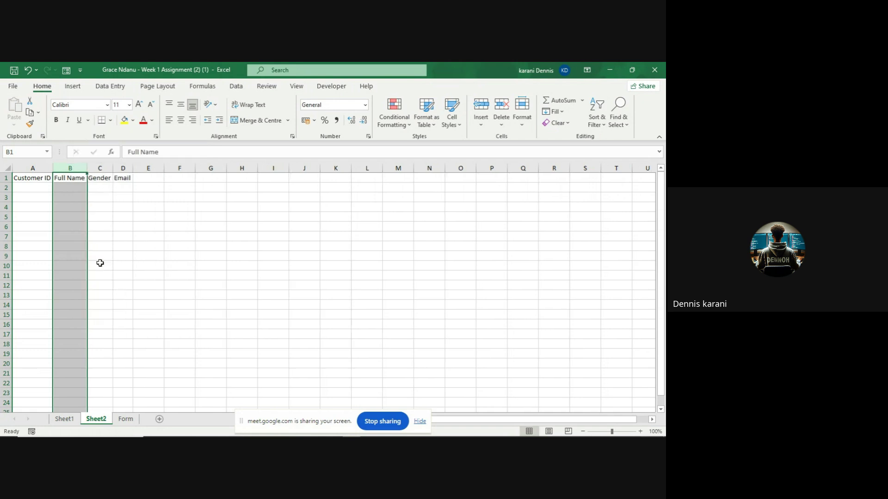
{"action": "left_click", "coordinate": [65, 419]}
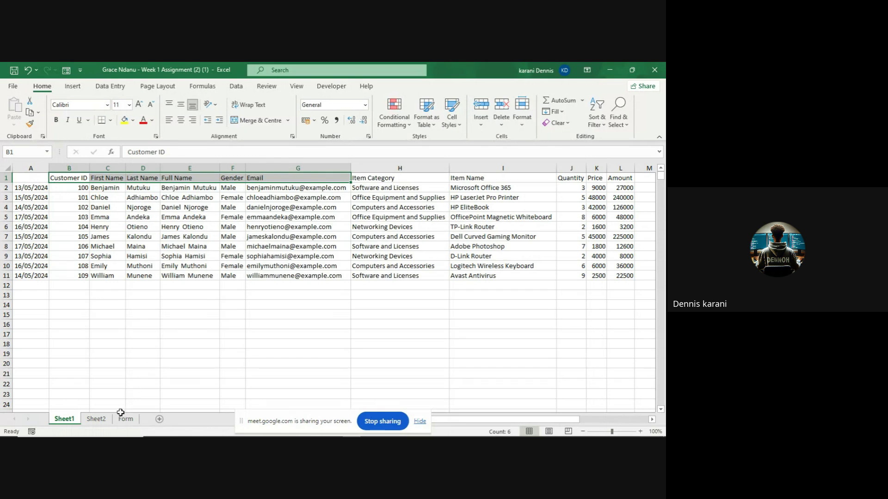
- In Sheet2 B2, start a VLOOKUP with lookup value A2 and table Sheet1!B1:L11
{"action": "left_click", "coordinate": [103, 423]}
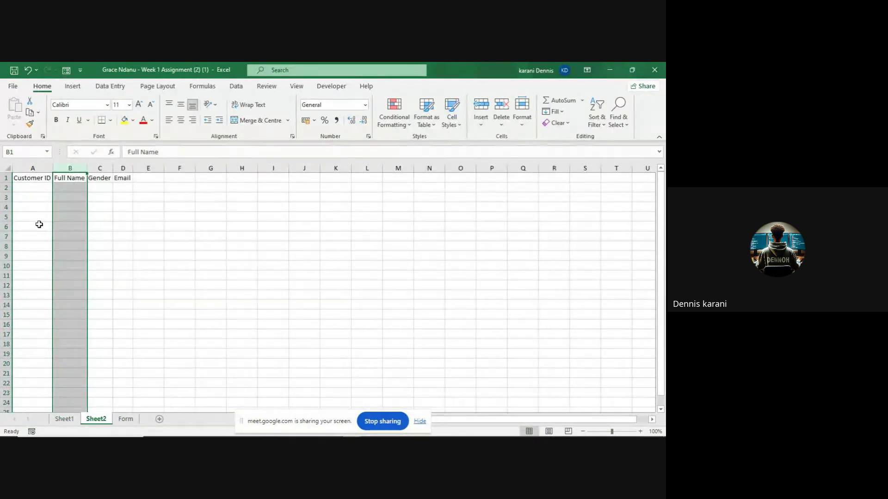
{"action": "left_click", "coordinate": [58, 190]}
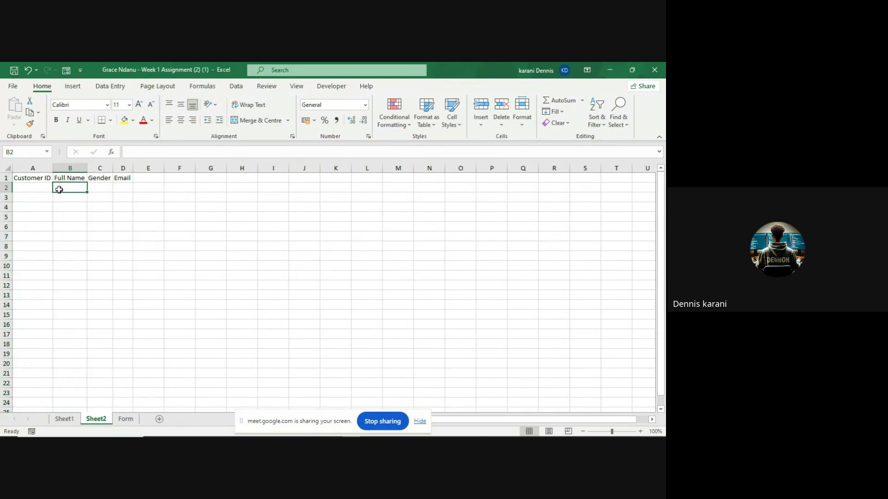
{"action": "type", "text": "="}
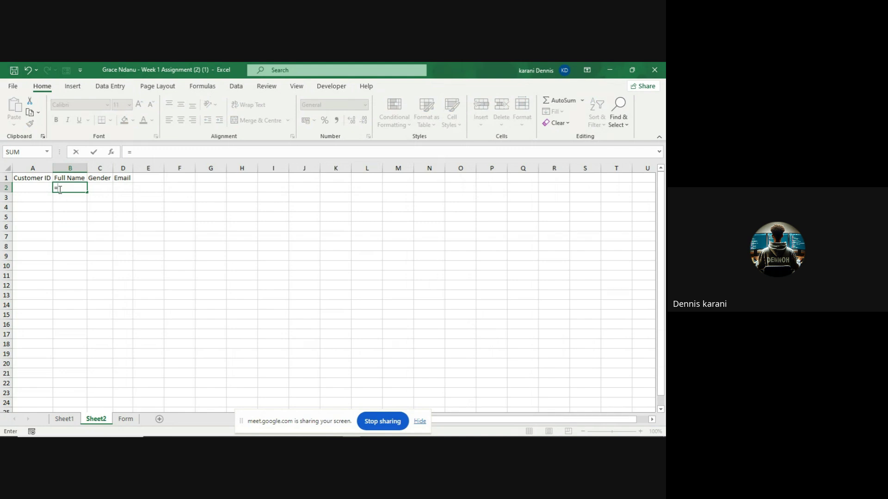
{"action": "type", "text": "V"}
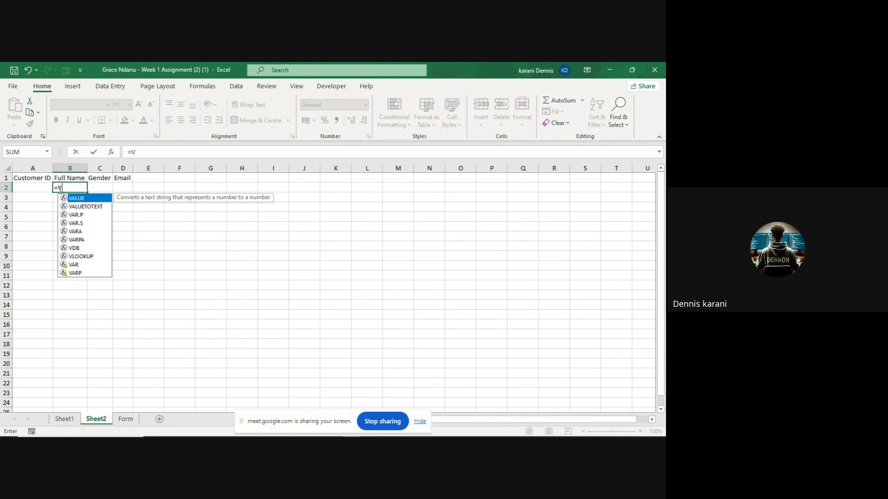
{"action": "type", "text": "l"}
{"action": "key", "text": "Tab"}
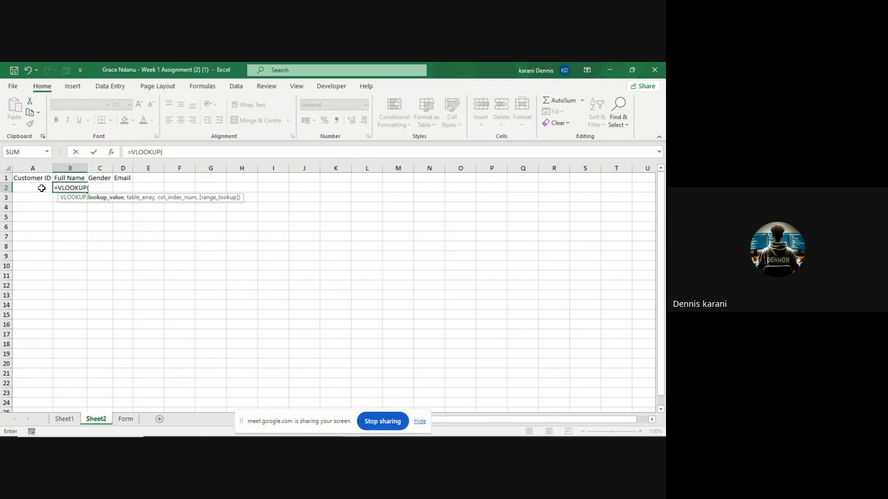
{"action": "left_click", "coordinate": [42, 188]}
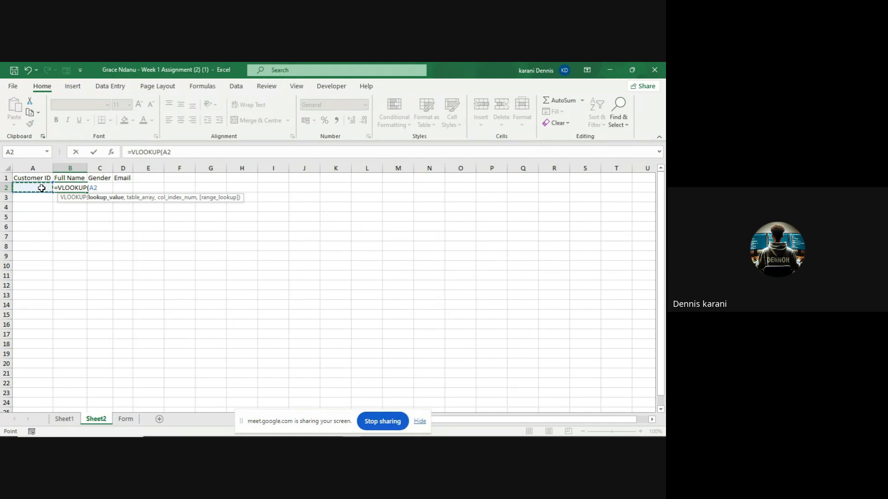
{"action": "type", "text": ","}
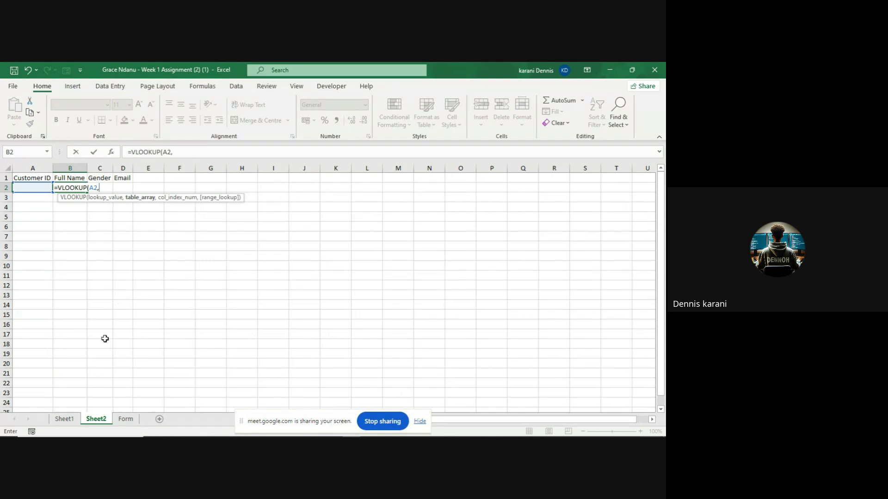
{"action": "left_click", "coordinate": [74, 423]}
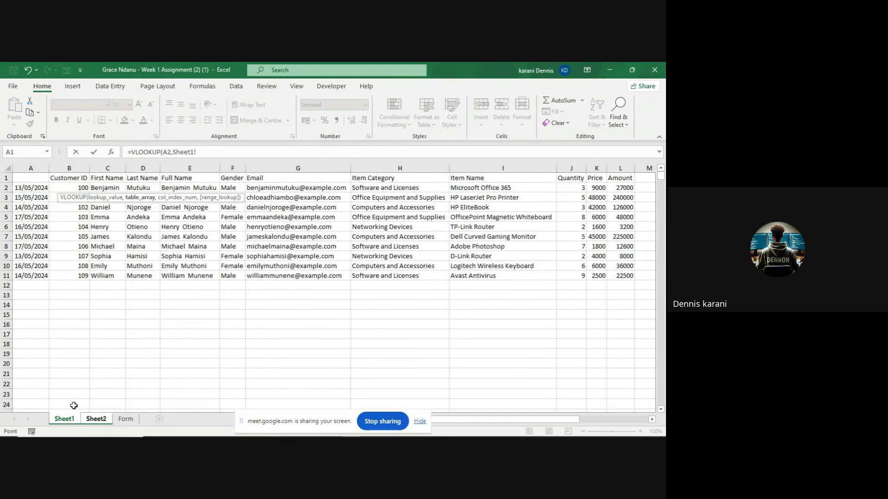
{"action": "left_click", "coordinate": [55, 179]}
{"action": "left_click_drag", "start_coordinate": [54, 179], "coordinate": [620, 279]}
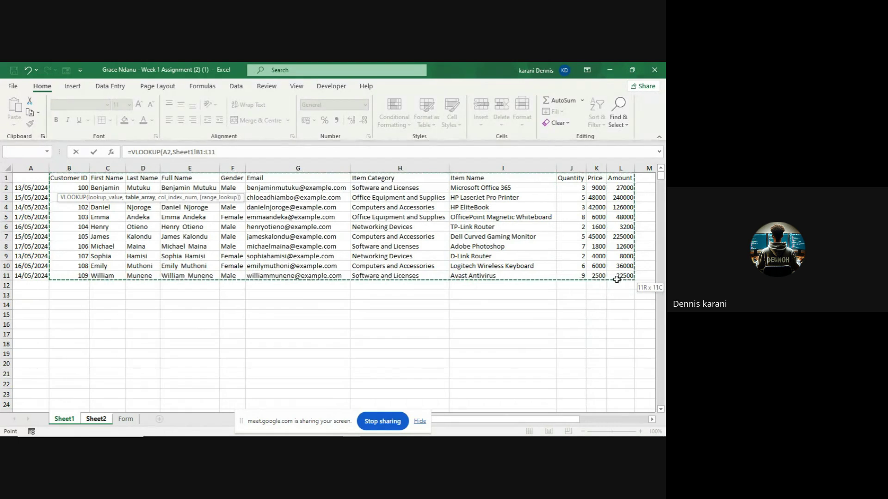
- After the too-few-arguments alert, lock the range rows as Sheet1!B$1:L$11 and add a comma
{"action": "key", "text": "Return"}
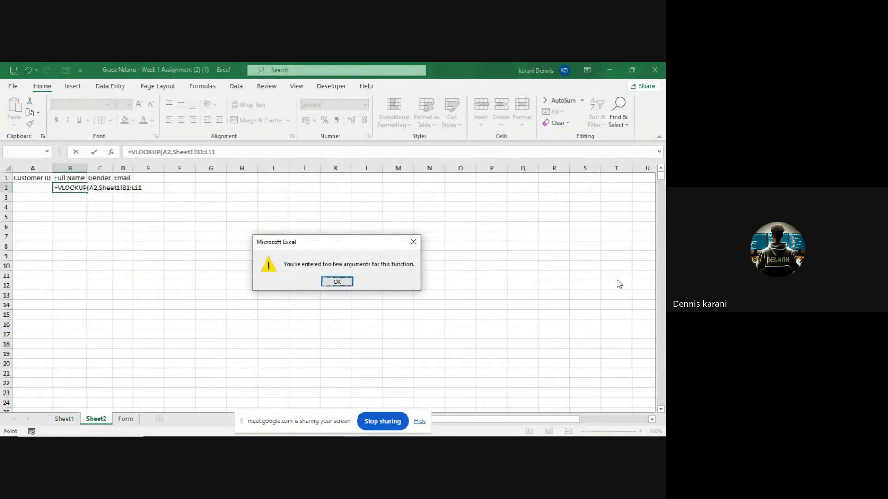
{"action": "left_click", "coordinate": [349, 280]}
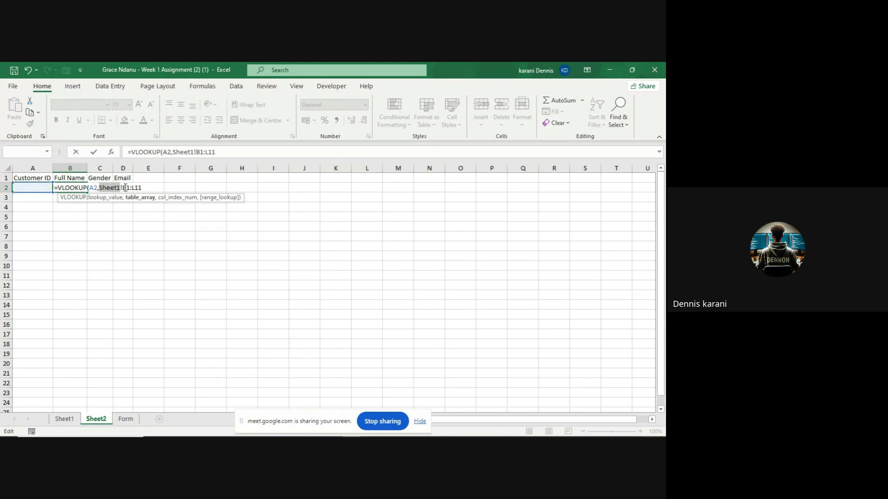
{"action": "left_click", "coordinate": [125, 187]}
{"action": "type", "text": "$"}
{"action": "left_click", "coordinate": [140, 188]}
{"action": "type", "text": "$11"}
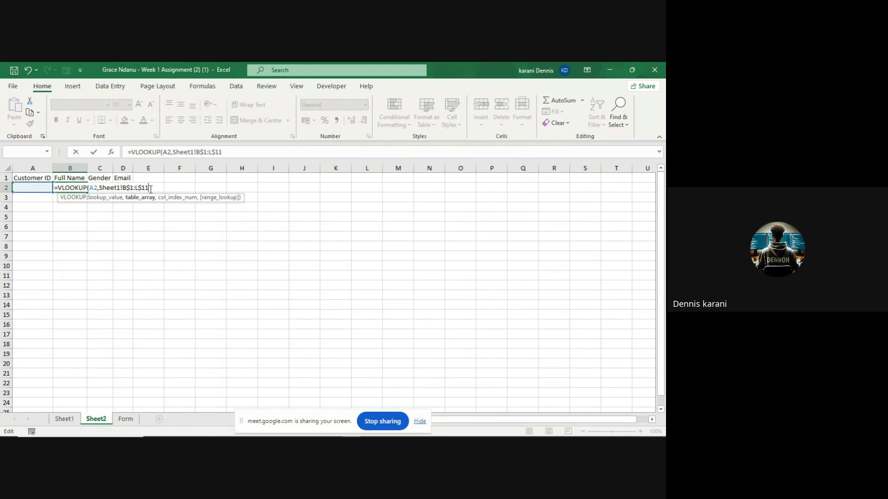
{"action": "type", "text": ","}
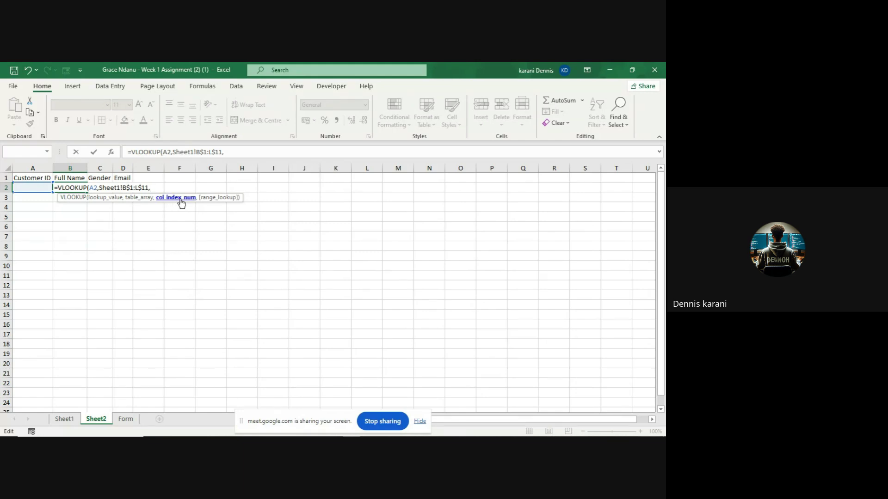
{"action": "left_click", "coordinate": [74, 425]}
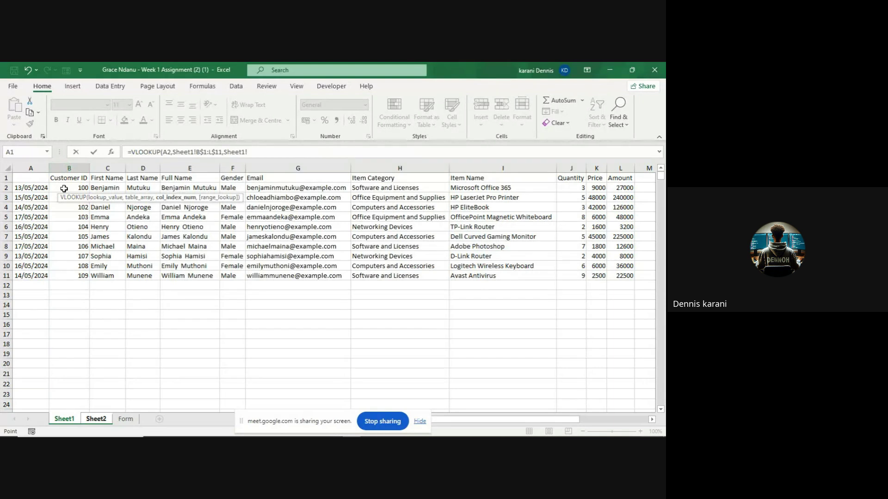
- Try sheet references for the next argument, then delete the stray Sheet2!B5 reference
{"action": "left_click", "coordinate": [35, 165]}
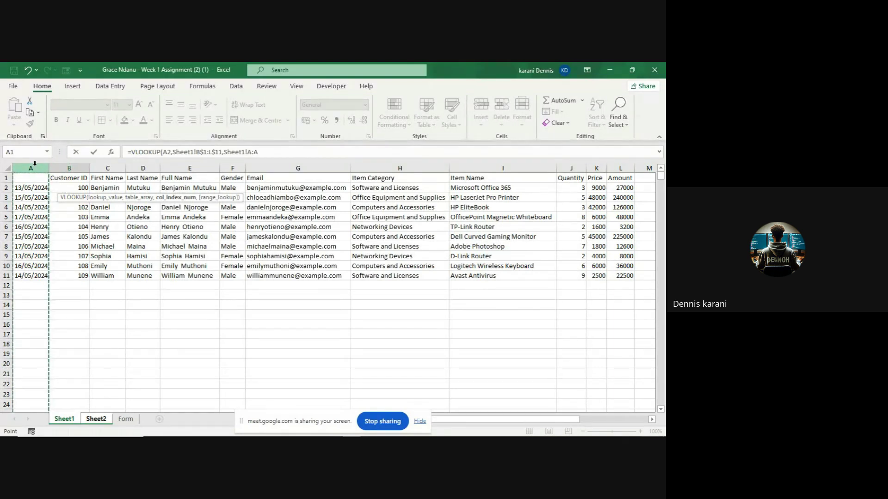
{"action": "left_click", "coordinate": [74, 213]}
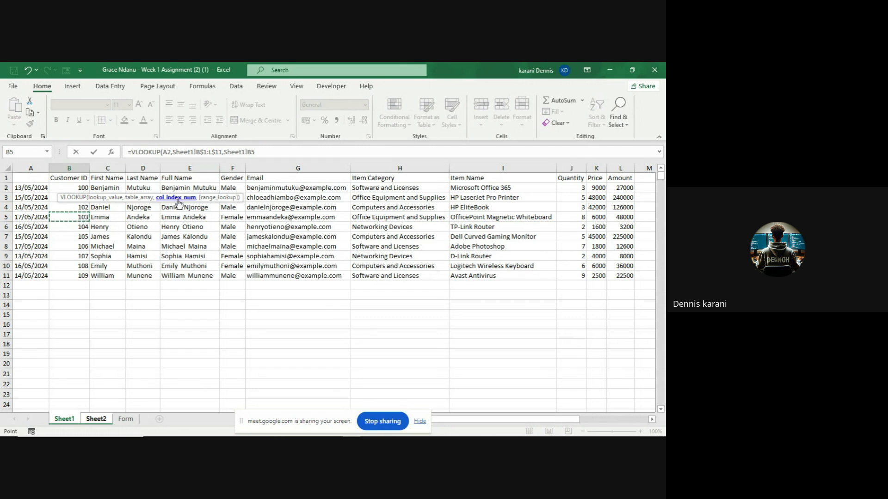
{"action": "left_click", "coordinate": [133, 422]}
{"action": "left_click", "coordinate": [100, 421]}
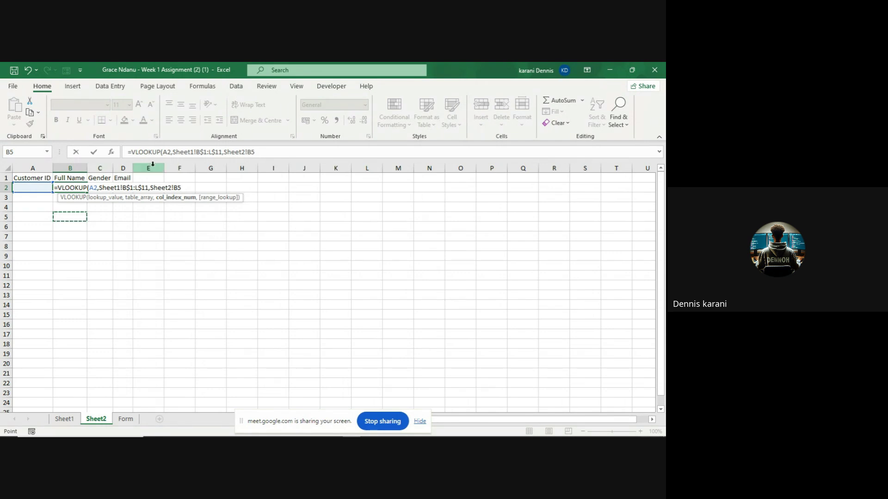
{"action": "key", "text": "BackSpace"}
{"action": "key", "text": "BackSpace"}
{"action": "key", "text": "BackSpace"}
{"action": "key", "text": "BackSpace"}
{"action": "key", "text": "BackSpace"}
{"action": "key", "text": "BackSpace"}
{"action": "key", "text": "BackSpace"}
{"action": "key", "text": "BackSpace"}
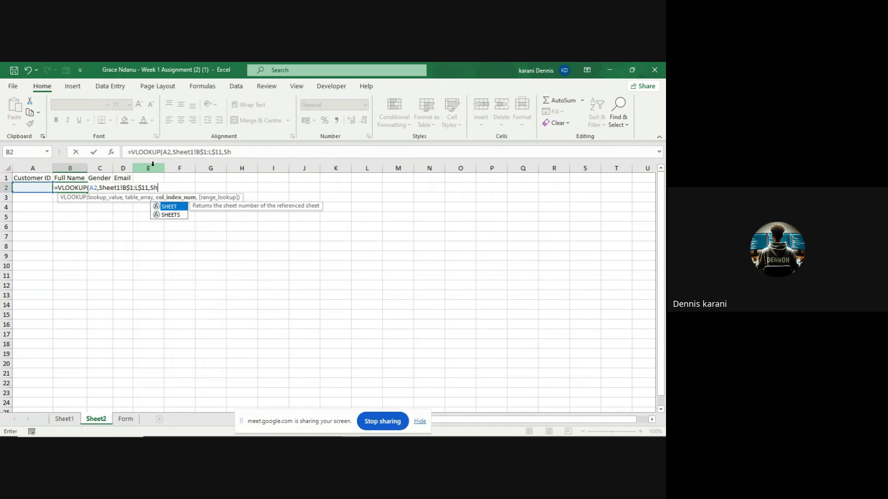
{"action": "key", "text": "BackSpace"}
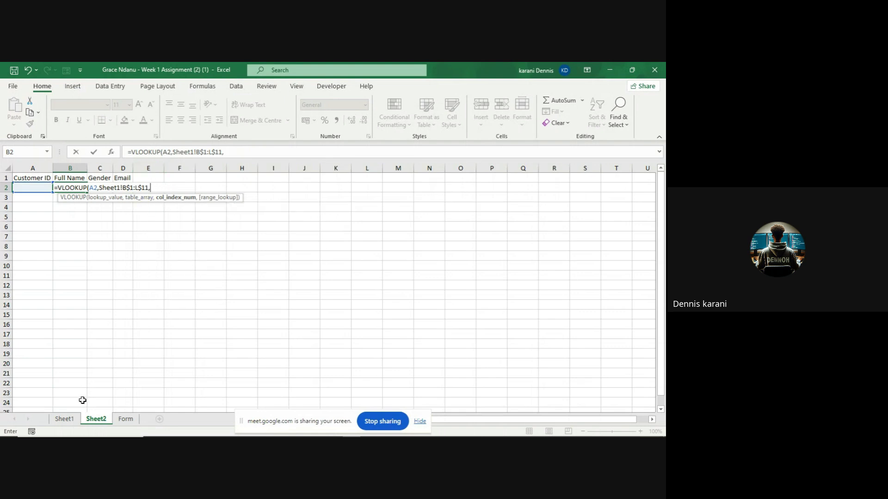
{"action": "left_click", "coordinate": [69, 420]}
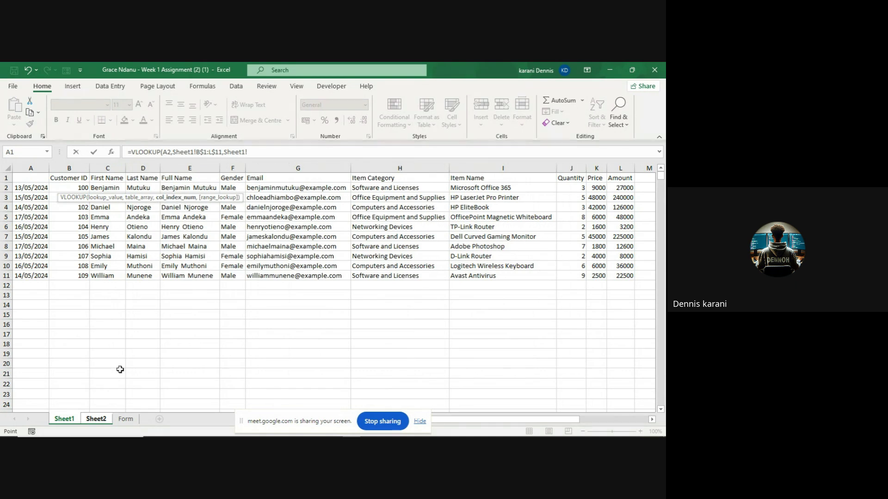
{"action": "left_click", "coordinate": [92, 421]}
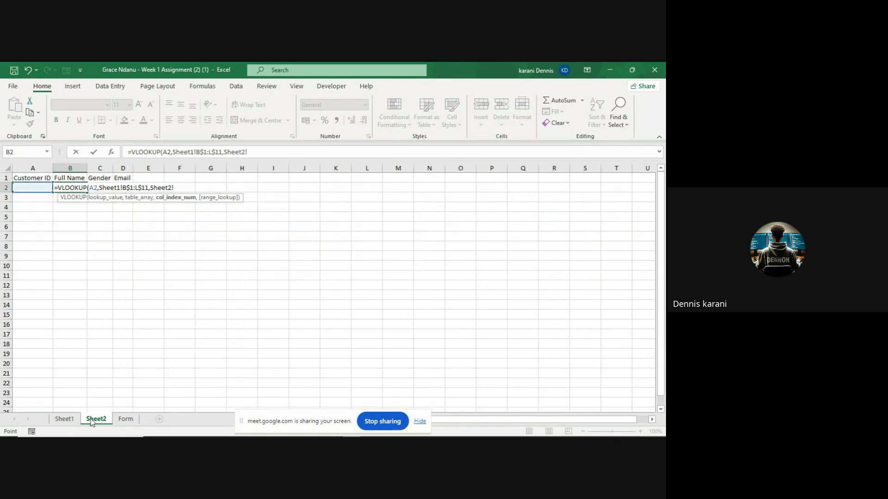
- Finish the formula with column index 4 and match type 0, and enter it
{"action": "type", "text": ","}
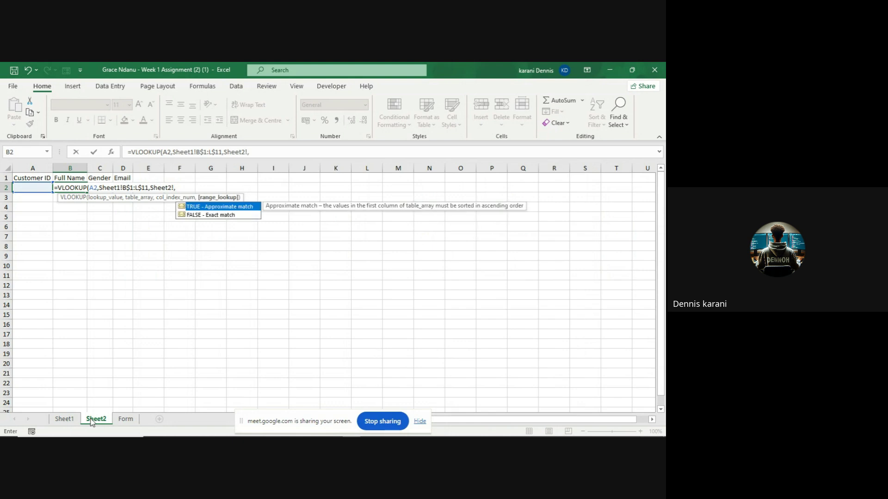
{"action": "type", "text": "4,"}
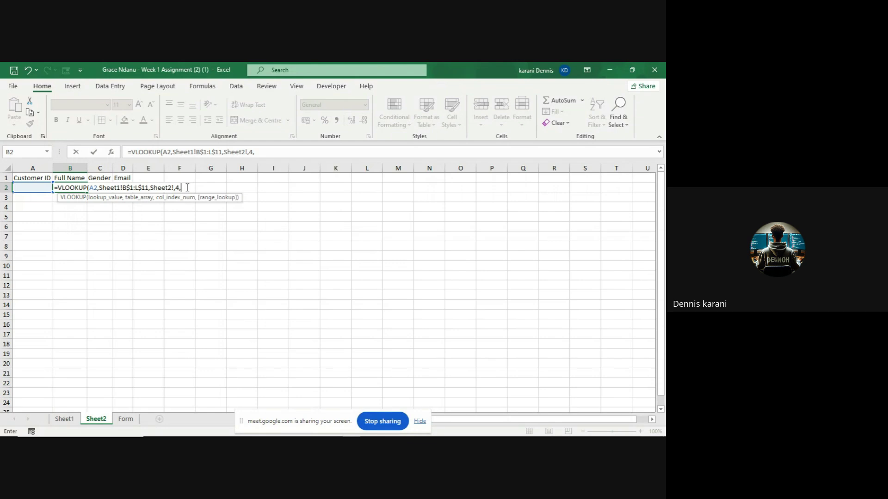
{"action": "type", "text": "0"}
{"action": "type", "text": ")"}
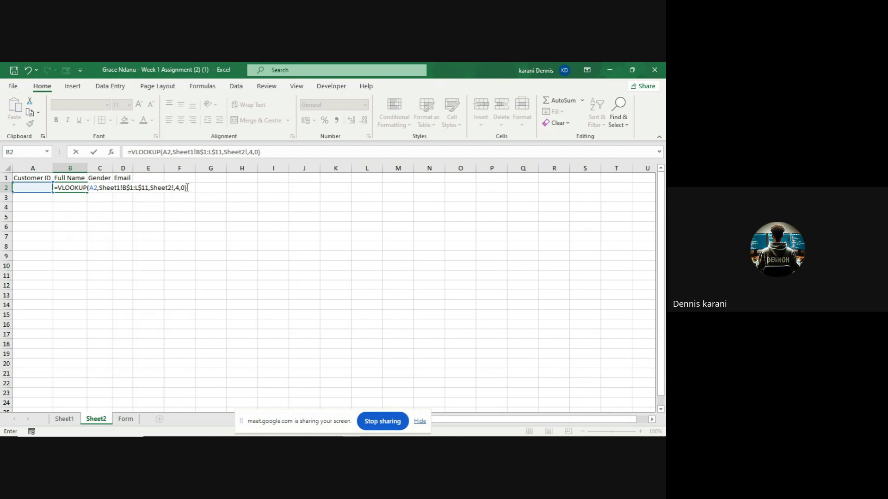
{"action": "key", "text": "Return"}
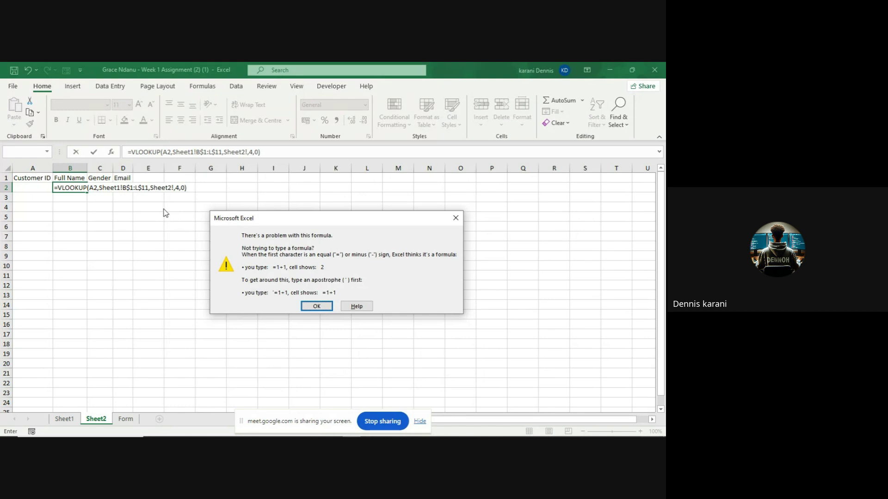
- Dismiss the formula warning and try editing the Sheet1 reference in B2's formula
{"action": "left_click", "coordinate": [316, 306]}
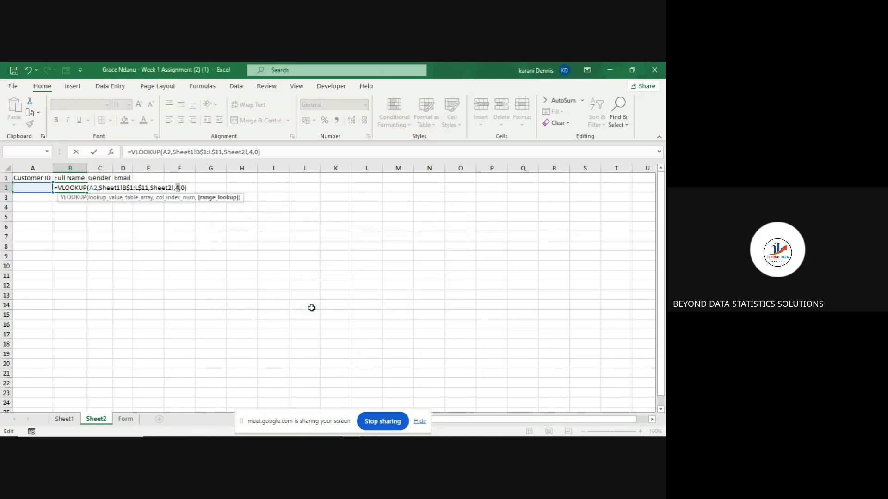
{"action": "left_click", "coordinate": [137, 187]}
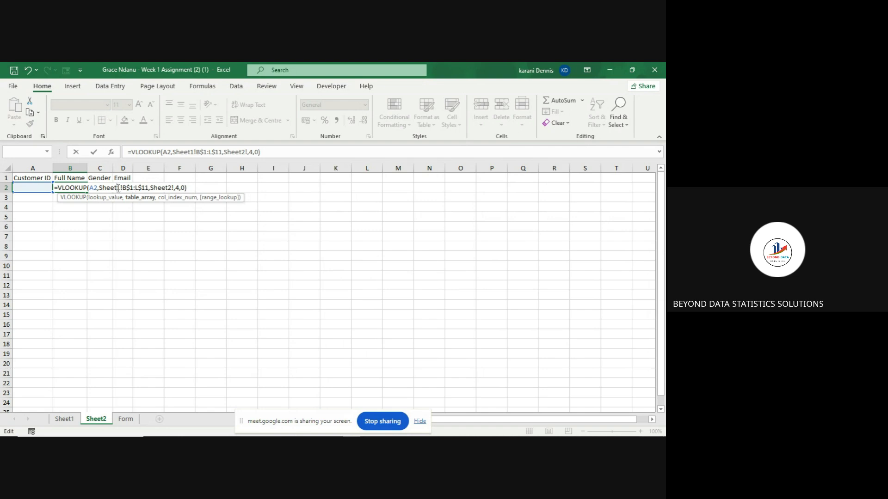
{"action": "left_click", "coordinate": [117, 188]}
{"action": "key", "text": "BackSpace"}
{"action": "key", "text": "BackSpace"}
{"action": "key", "text": "BackSpace"}
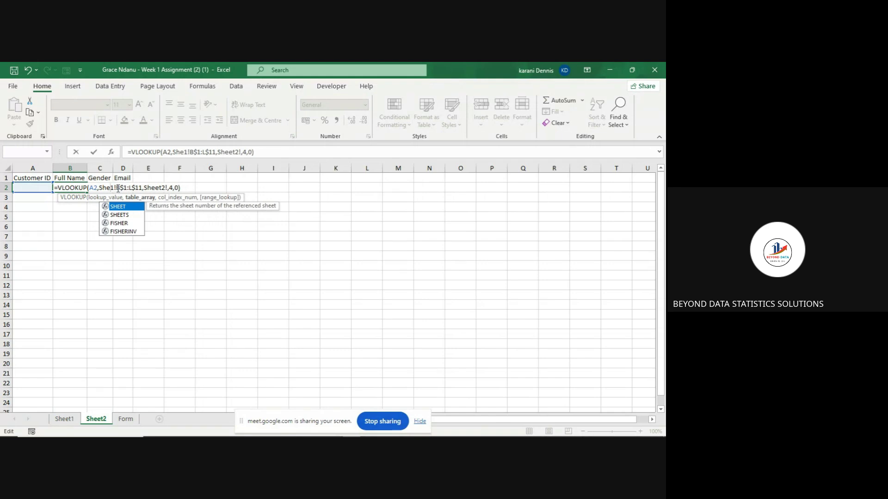
{"action": "key", "text": "BackSpace"}
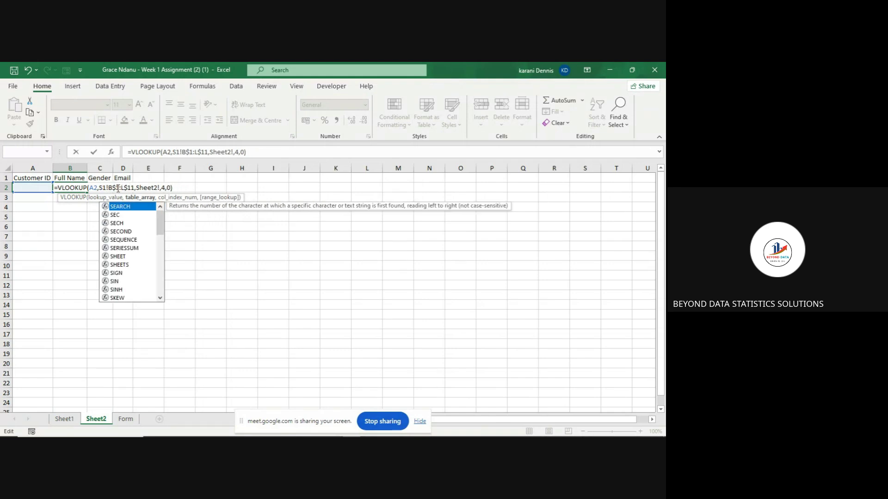
{"action": "left_click", "coordinate": [154, 188]}
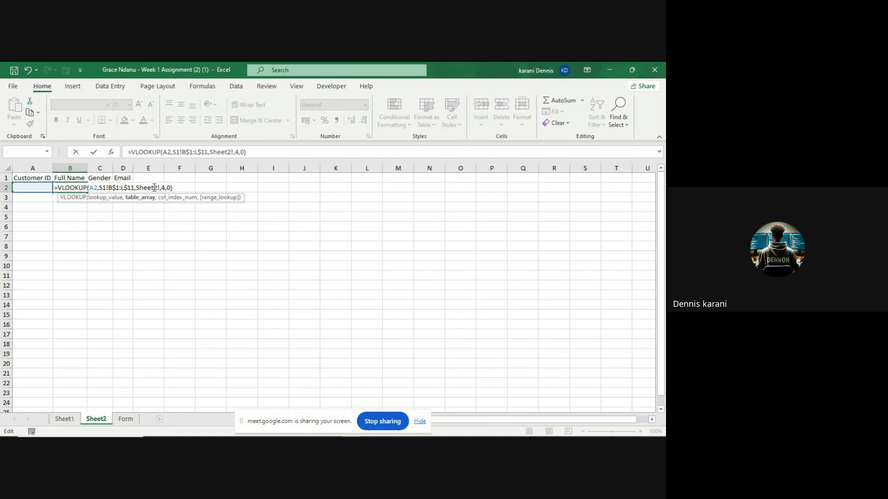
{"action": "key", "text": "Right"}
{"action": "key", "text": "Right"}
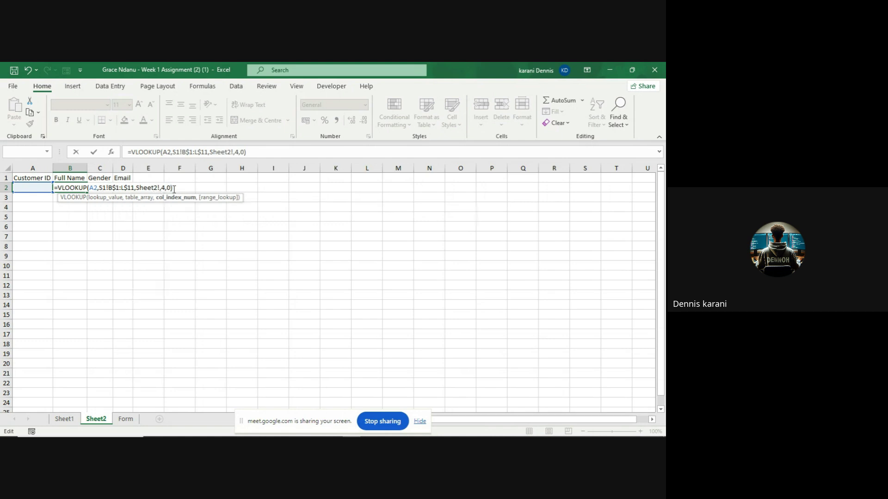
{"action": "left_click", "coordinate": [173, 189]}
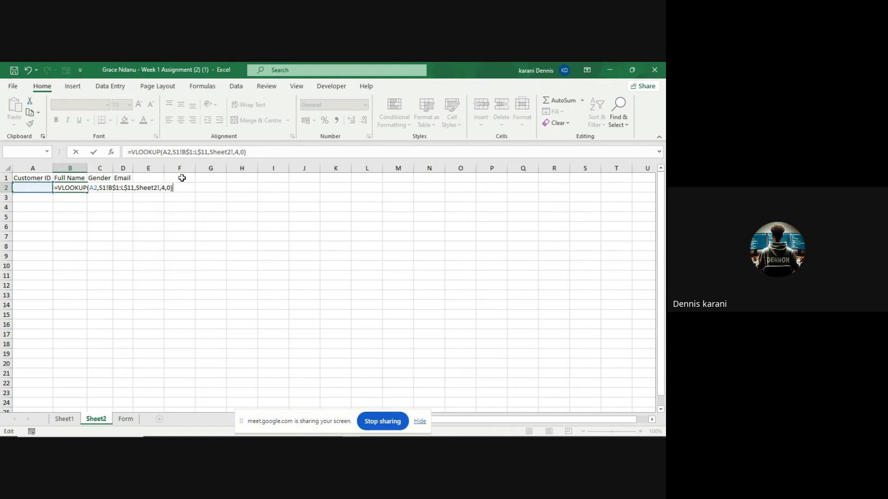
- Erase the entire VLOOKUP formula so B2 is left empty
{"action": "left_click", "coordinate": [252, 153]}
{"action": "key", "text": "BackSpace"}
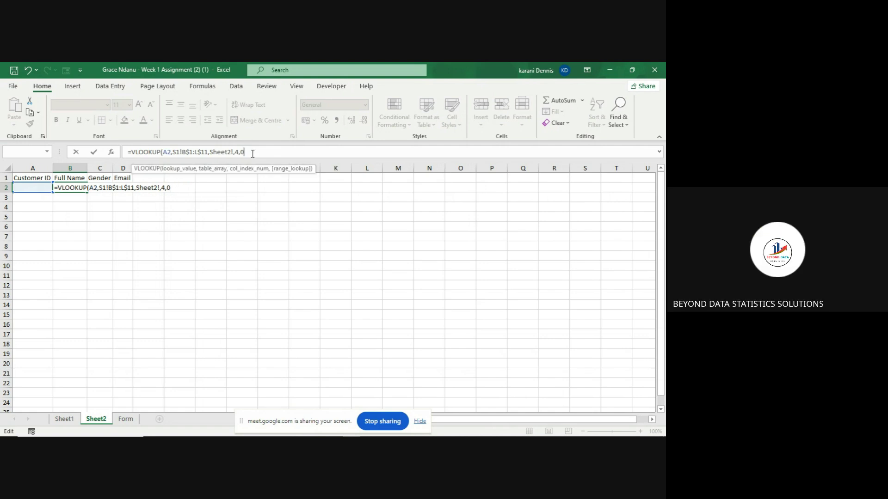
{"action": "key", "text": "BackSpace"}
{"action": "key", "text": "BackSpace"}
{"action": "key", "text": "BackSpace"}
{"action": "key", "text": "BackSpace"}
{"action": "key", "text": "BackSpace"}
{"action": "key", "text": "BackSpace"}
{"action": "key", "text": "BackSpace"}
{"action": "key", "text": "BackSpace"}
{"action": "key", "text": "BackSpace"}
{"action": "key", "text": "BackSpace"}
{"action": "key", "text": "BackSpace"}
{"action": "key", "text": "BackSpace"}
{"action": "key", "text": "BackSpace"}
{"action": "key", "text": "BackSpace"}
{"action": "key", "text": "BackSpace"}
{"action": "key", "text": "BackSpace"}
{"action": "key", "text": "BackSpace"}
{"action": "key", "text": "BackSpace"}
{"action": "key", "text": "BackSpace"}
{"action": "key", "text": "BackSpace"}
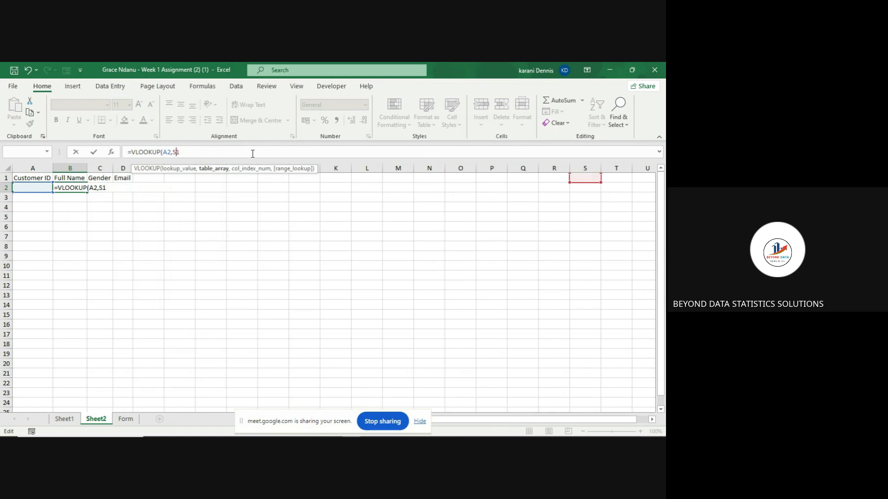
{"action": "key", "text": "BackSpace"}
{"action": "key", "text": "BackSpace"}
{"action": "key", "text": "BackSpace"}
{"action": "key", "text": "BackSpace"}
{"action": "key", "text": "BackSpace"}
{"action": "key", "text": "BackSpace"}
{"action": "key", "text": "BackSpace"}
{"action": "key", "text": "BackSpace"}
{"action": "key", "text": "BackSpace"}
{"action": "key", "text": "BackSpace"}
{"action": "key", "text": "BackSpace"}
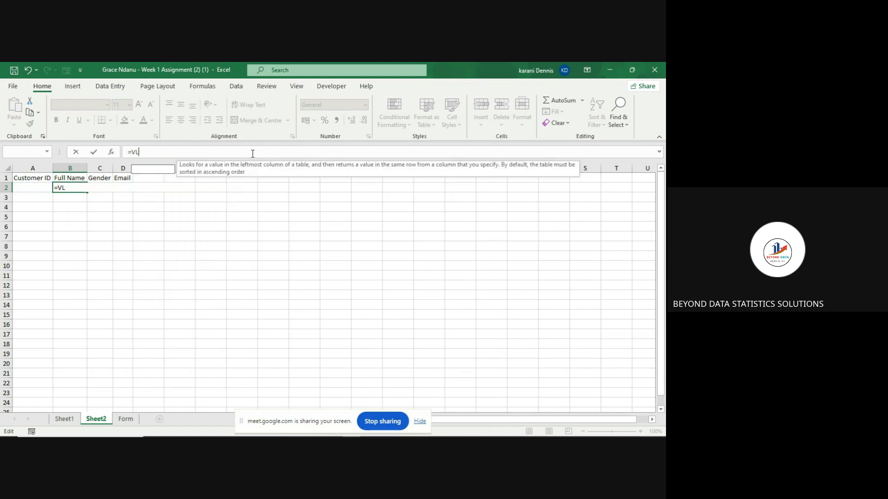
{"action": "key", "text": "BackSpace"}
{"action": "key", "text": "BackSpace"}
{"action": "key", "text": "BackSpace"}
{"action": "key", "text": "Escape"}
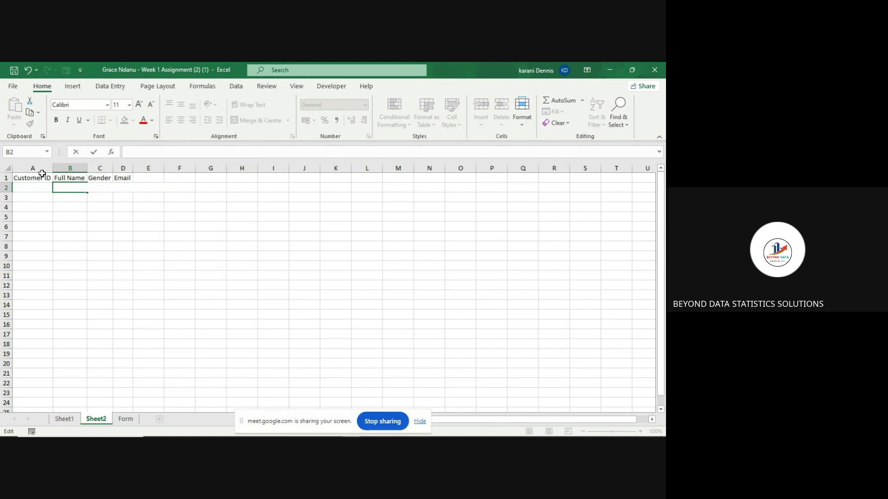
- Copy Sheet2's A1:D1 headers and paste them into Sheet1 starting at D15
{"action": "left_click", "coordinate": [40, 180]}
{"action": "left_click_drag", "start_coordinate": [40, 183], "coordinate": [123, 181]}
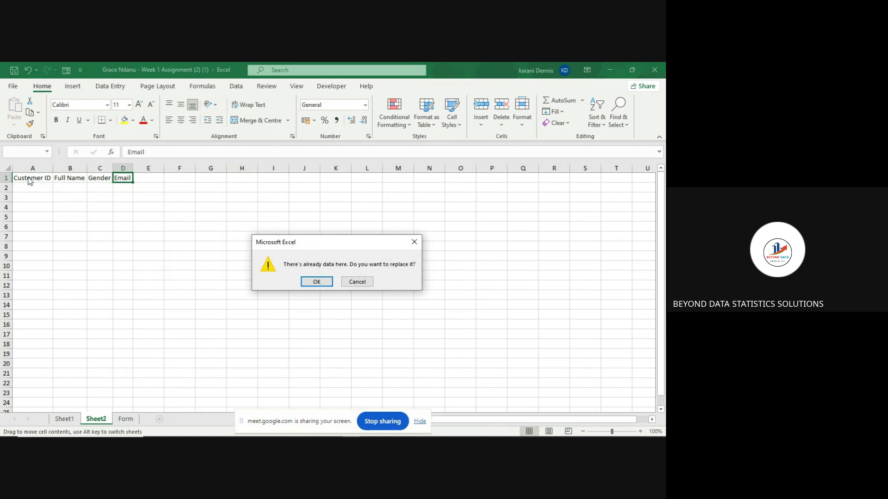
{"action": "left_click", "coordinate": [361, 283]}
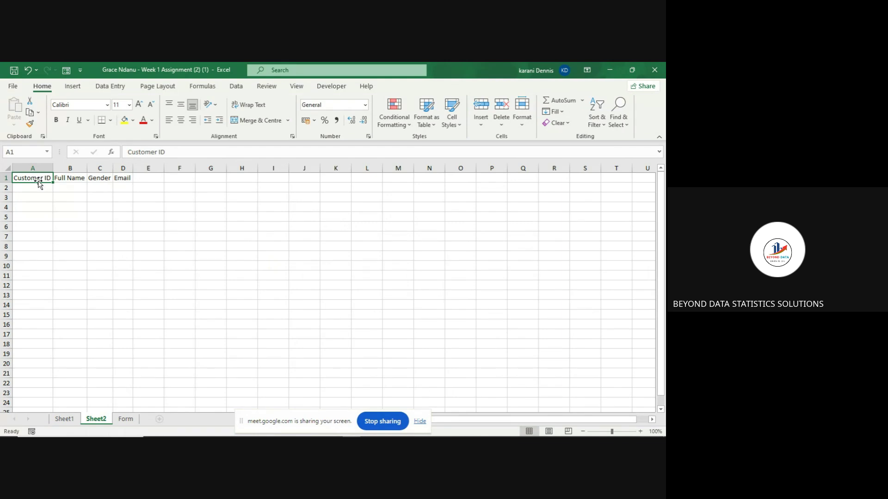
{"action": "left_click_drag", "start_coordinate": [41, 181], "coordinate": [121, 180]}
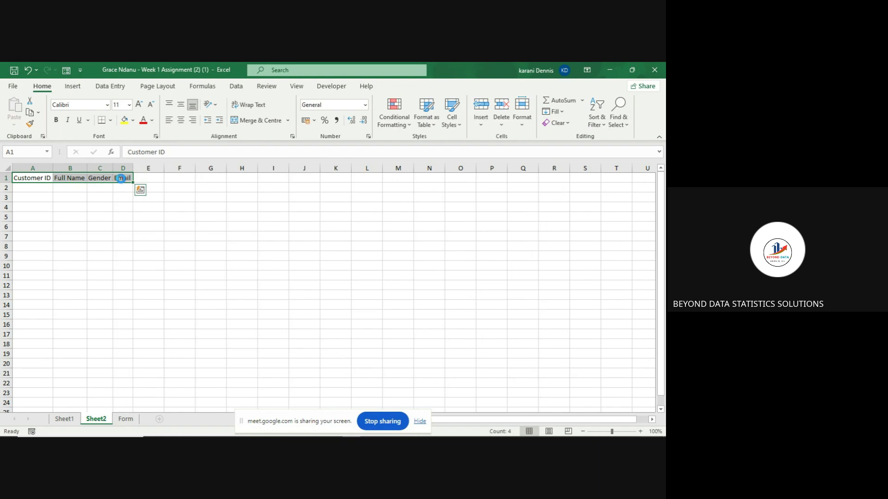
{"action": "key", "text": "ctrl+c"}
{"action": "left_click", "coordinate": [64, 419]}
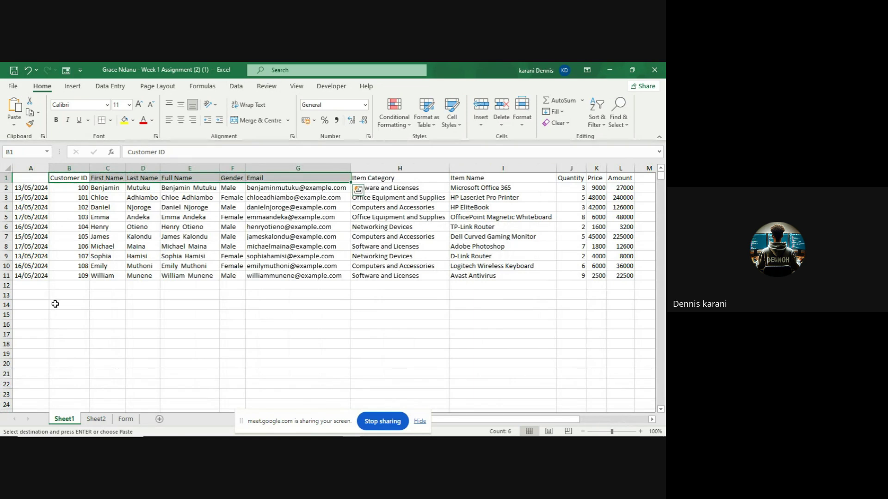
{"action": "left_click", "coordinate": [101, 306]}
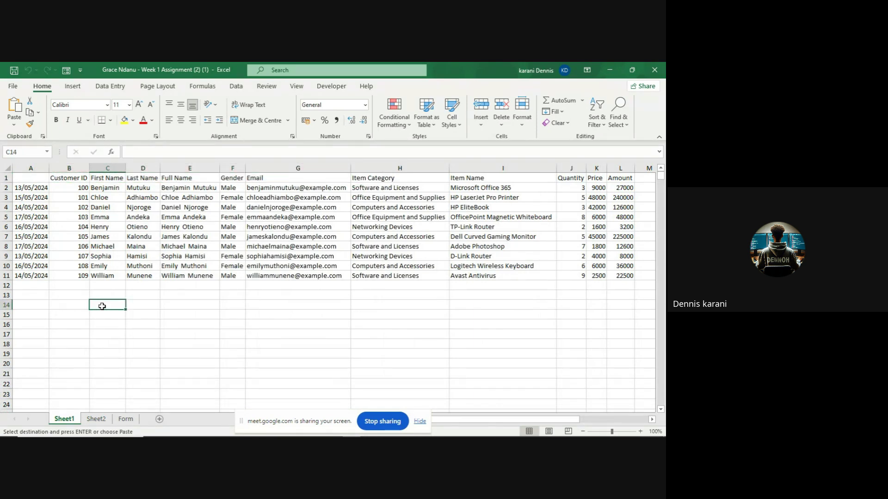
{"action": "left_click", "coordinate": [129, 319]}
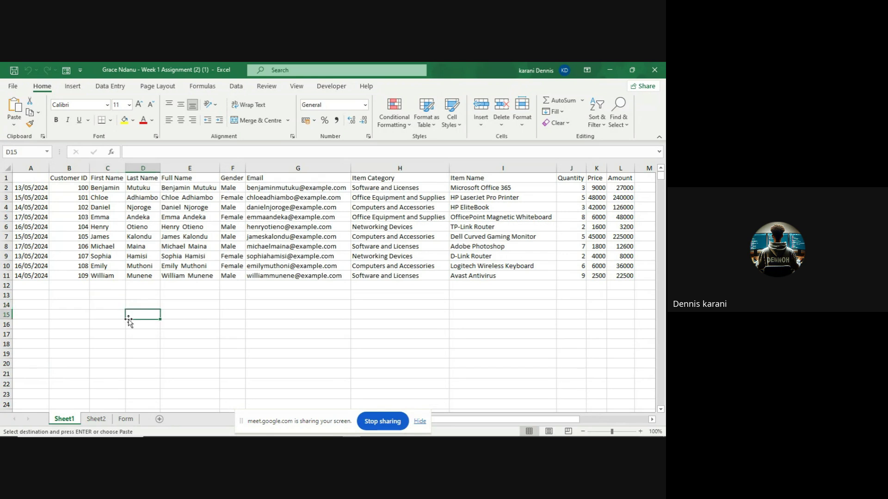
{"action": "key", "text": "ctrl+v"}
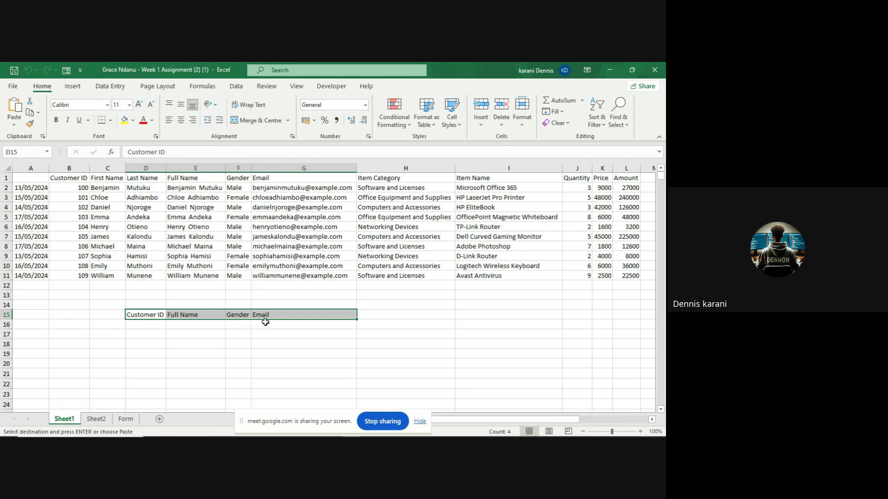
- In E16, type =VLOOKUP(D16,B1:L11 and try to enter it, triggering a too-few-arguments warning
{"action": "left_click", "coordinate": [197, 327]}
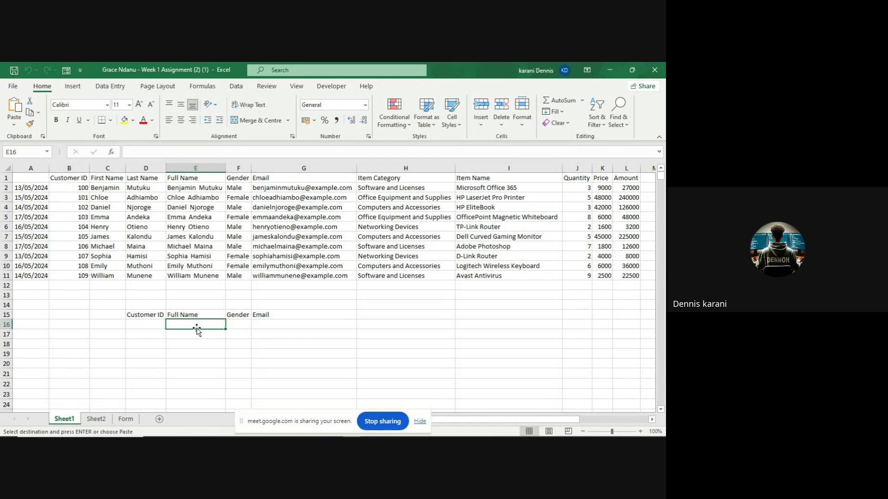
{"action": "type", "text": "=V"}
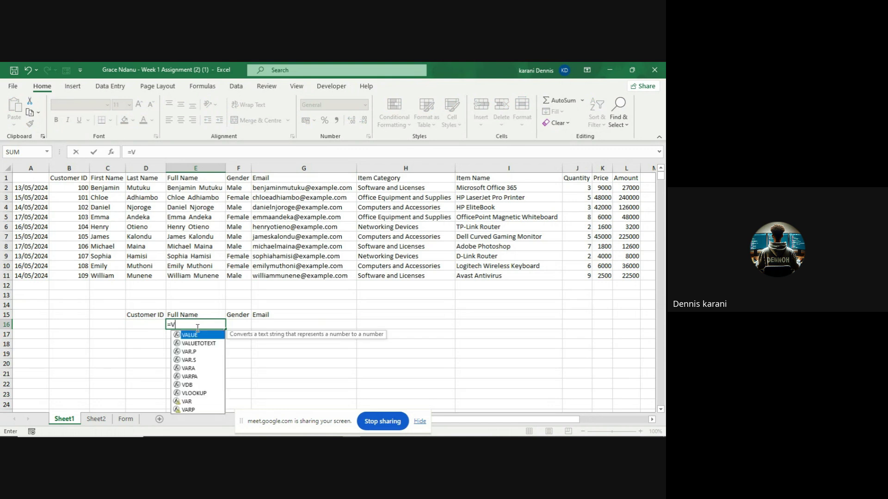
{"action": "type", "text": "loo"}
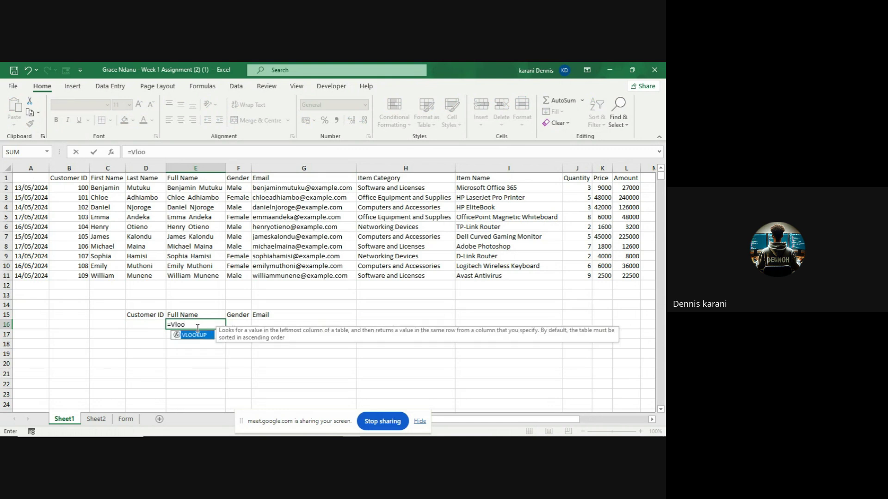
{"action": "key", "text": "Tab"}
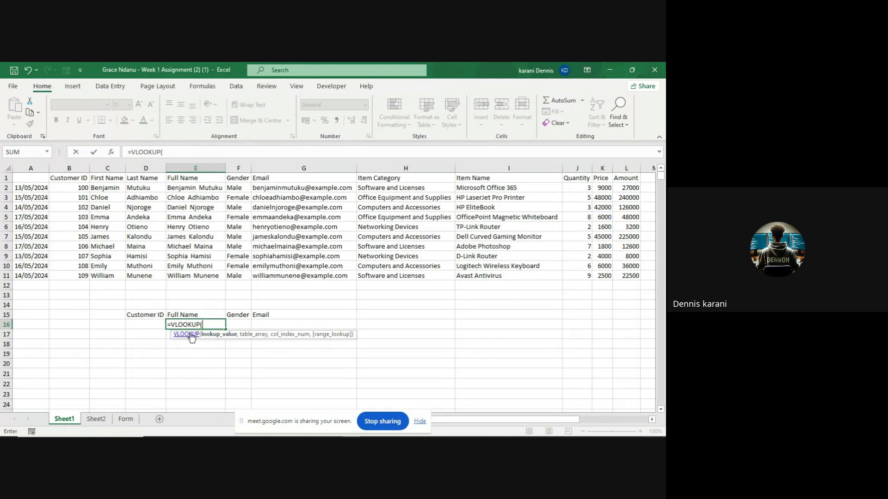
{"action": "left_click", "coordinate": [146, 325]}
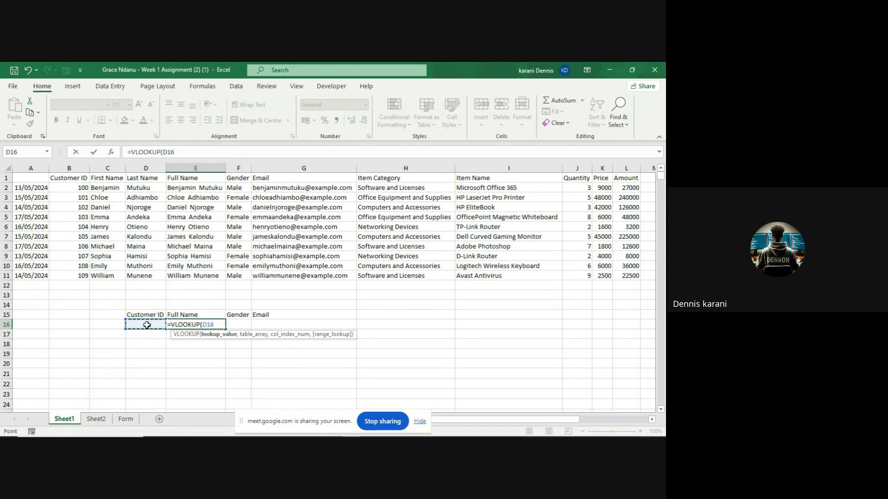
{"action": "type", "text": ","}
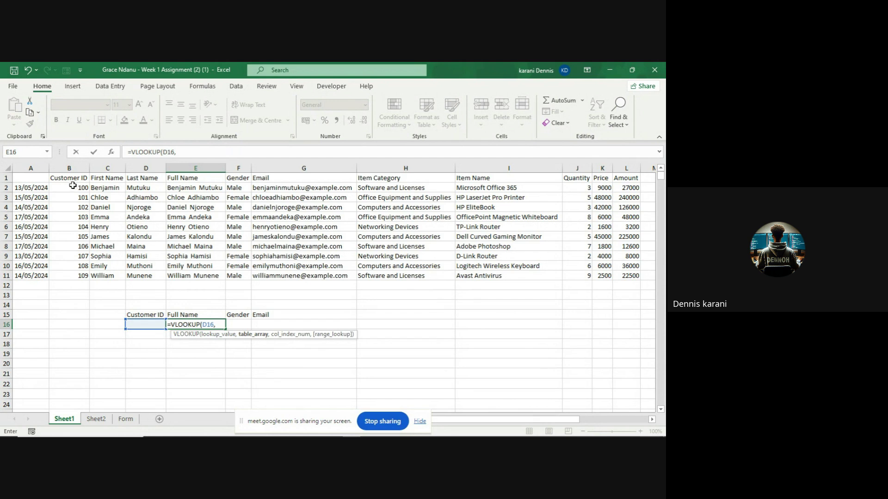
{"action": "left_click", "coordinate": [61, 177]}
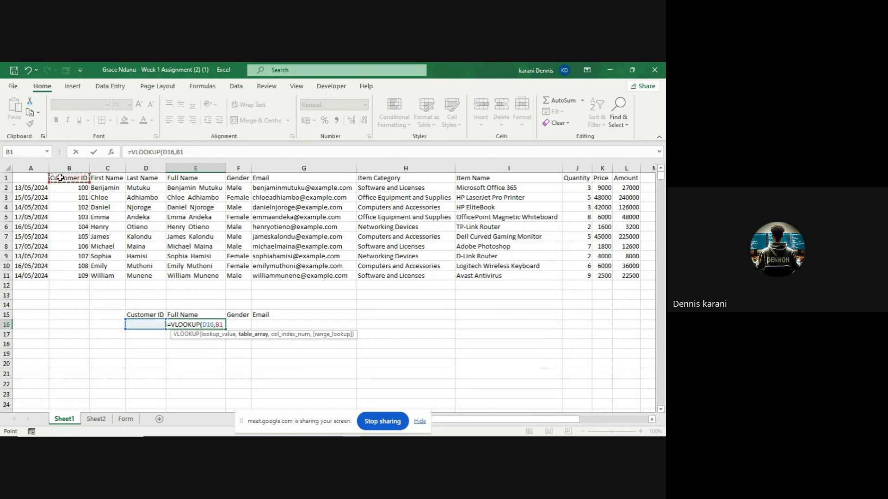
{"action": "left_click_drag", "start_coordinate": [61, 178], "coordinate": [619, 278]}
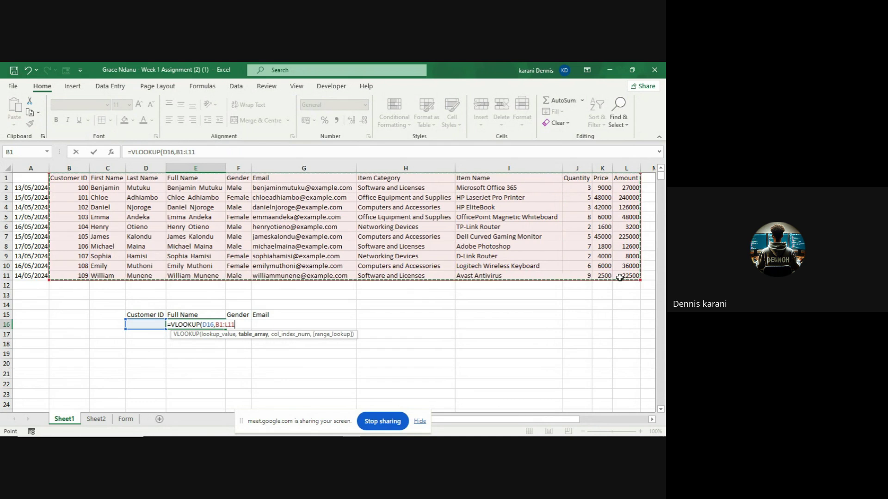
{"action": "key", "text": "Return"}
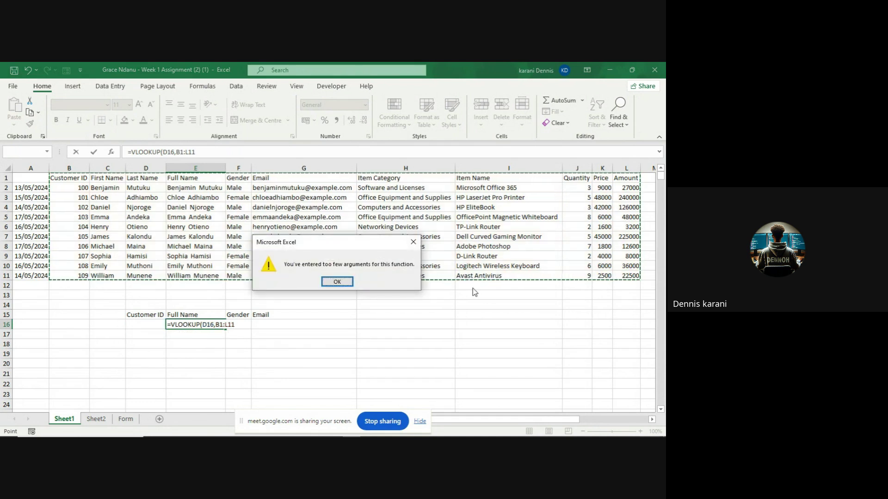
- Complete E16 as =VLOOKUP(D16,B1:L11,4,FALSE) with column 4 and exact match
{"action": "left_click", "coordinate": [338, 281]}
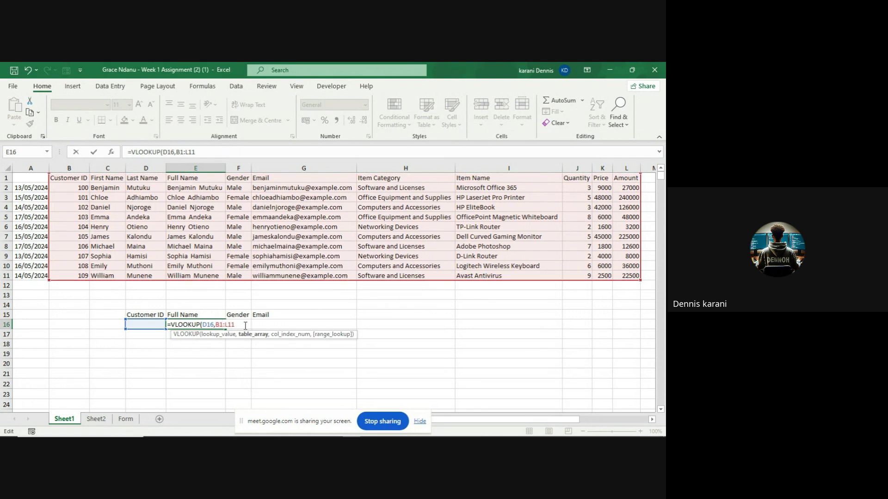
{"action": "type", "text": ",4"}
{"action": "type", "text": ",4,"}
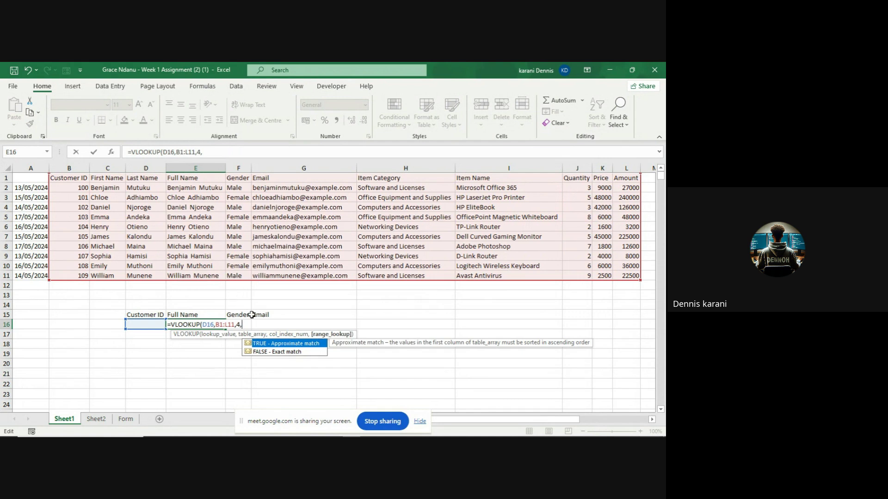
{"action": "left_click", "coordinate": [288, 356]}
{"action": "double_click", "coordinate": [285, 352]}
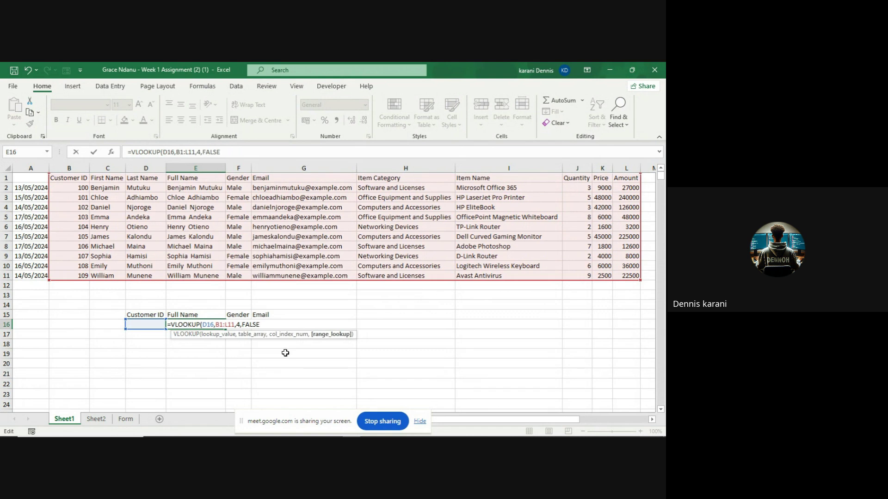
{"action": "type", "text": ")"}
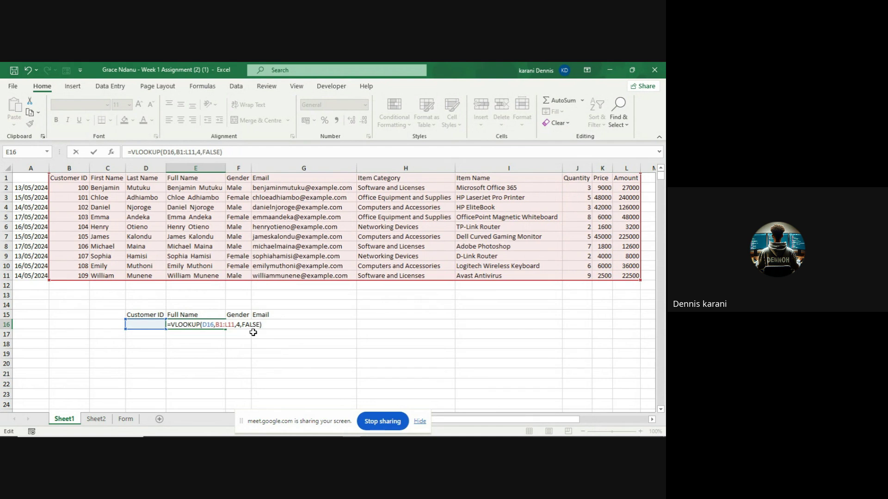
{"action": "key", "text": "Return"}
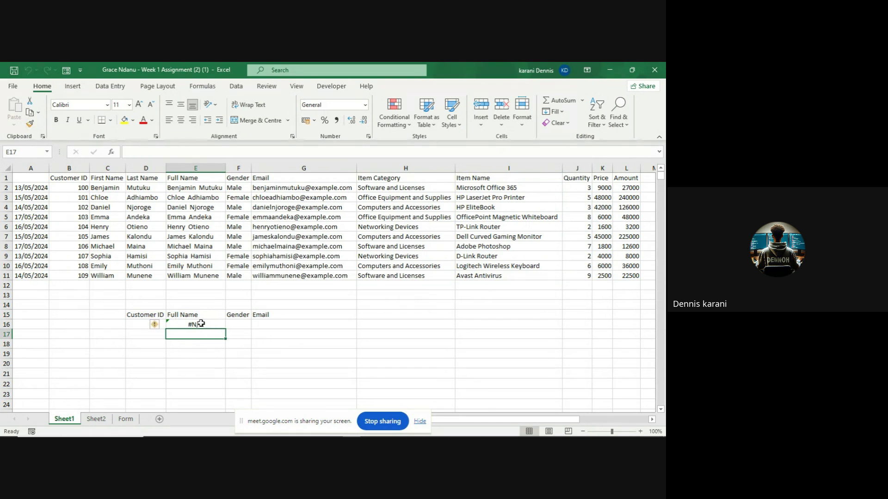
- Enter Customer ID 105 in D16
{"action": "left_click", "coordinate": [200, 324]}
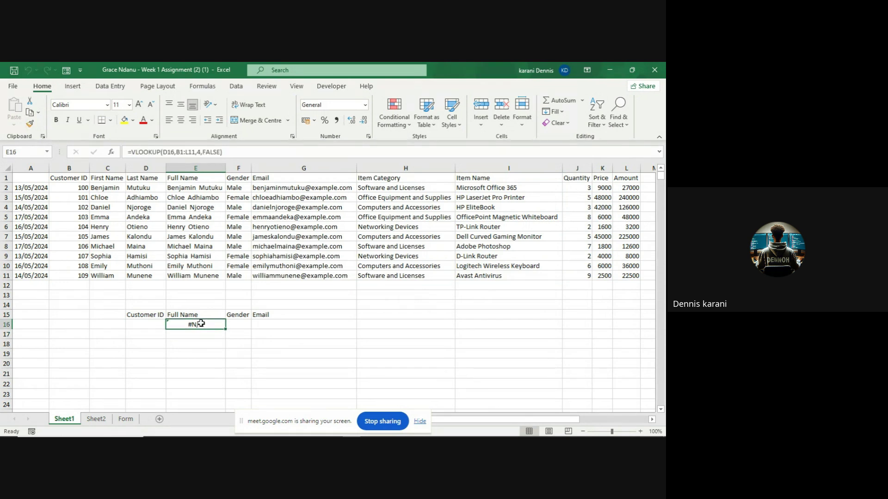
{"action": "left_click", "coordinate": [146, 327]}
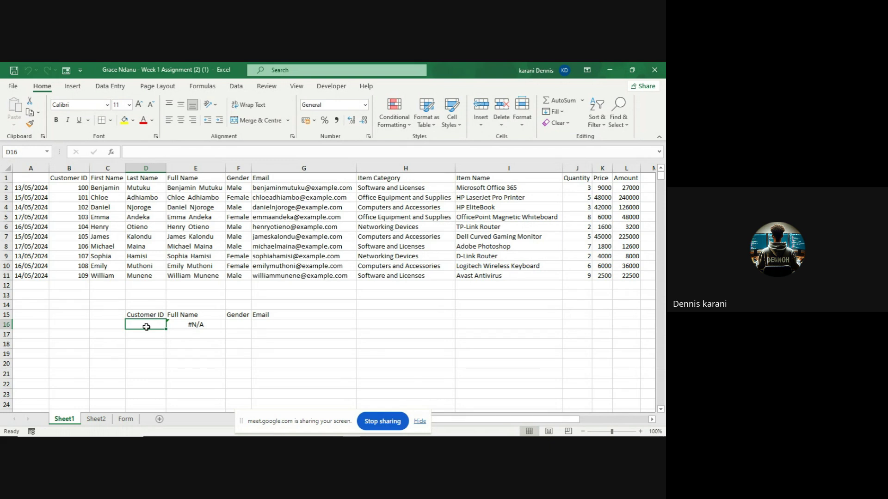
{"action": "type", "text": "105"}
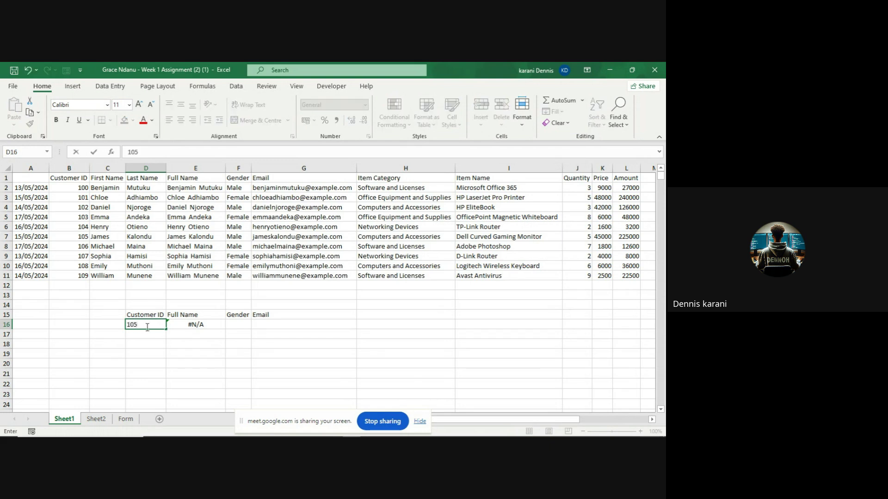
{"action": "key", "text": "Return"}
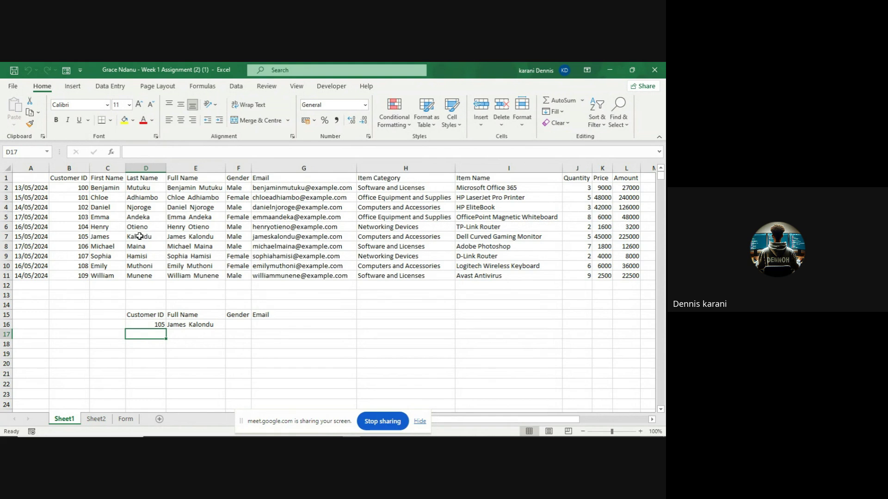
- Check the Full Name result in E16, then the Gender F16 and Email G16 cells
{"action": "left_click", "coordinate": [183, 332]}
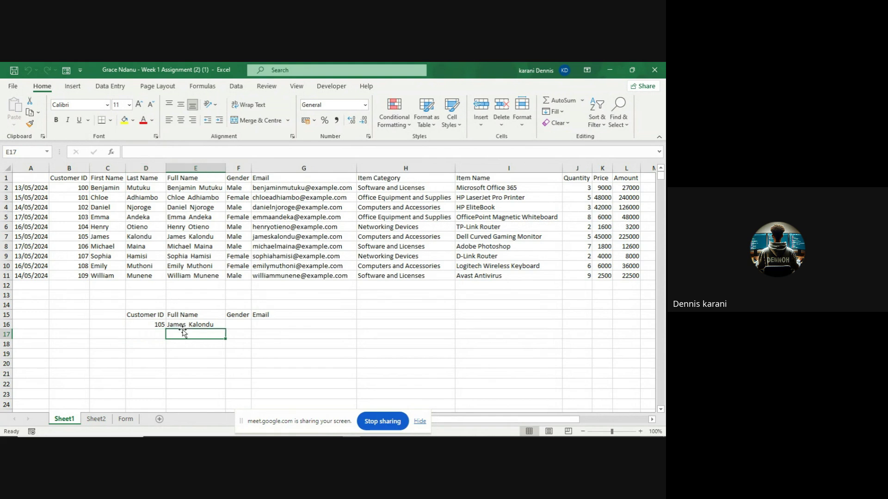
{"action": "left_click", "coordinate": [205, 325]}
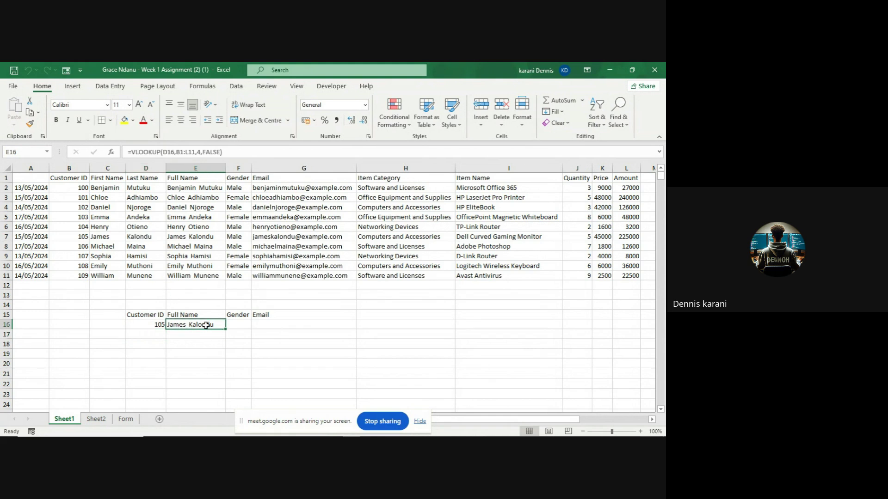
{"action": "left_click", "coordinate": [245, 326]}
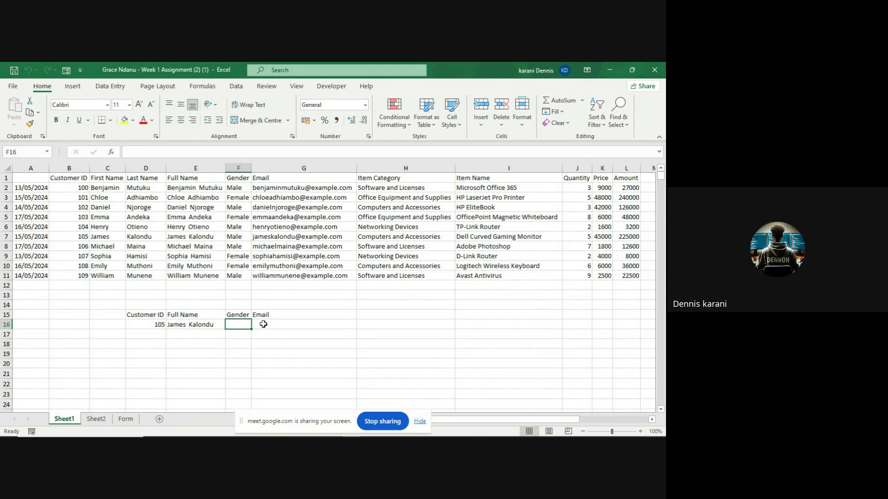
{"action": "left_click", "coordinate": [211, 325]}
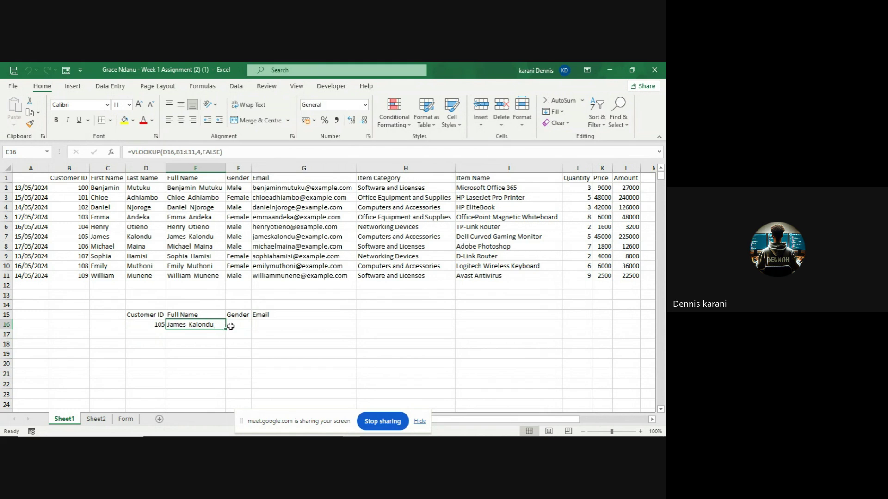
{"action": "left_click", "coordinate": [237, 325]}
{"action": "left_click", "coordinate": [265, 325]}
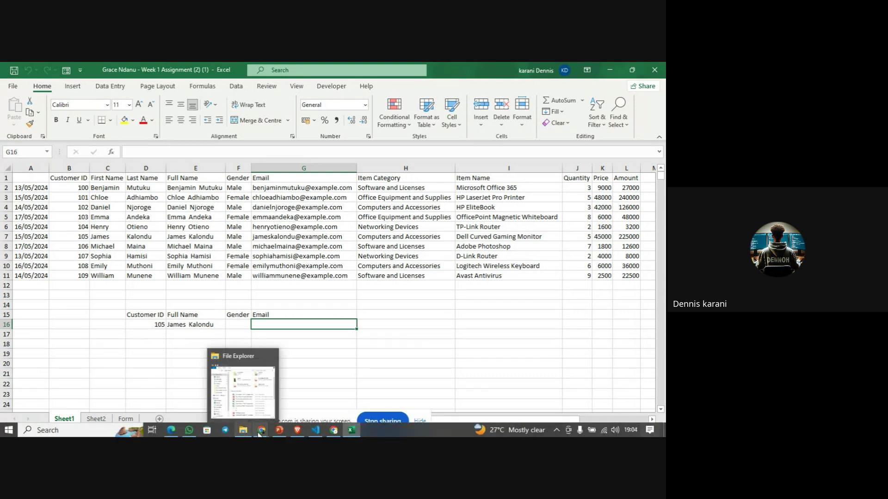
{"action": "mouse_move", "coordinate": [261, 431]}
{"action": "mouse_move", "coordinate": [245, 409]}
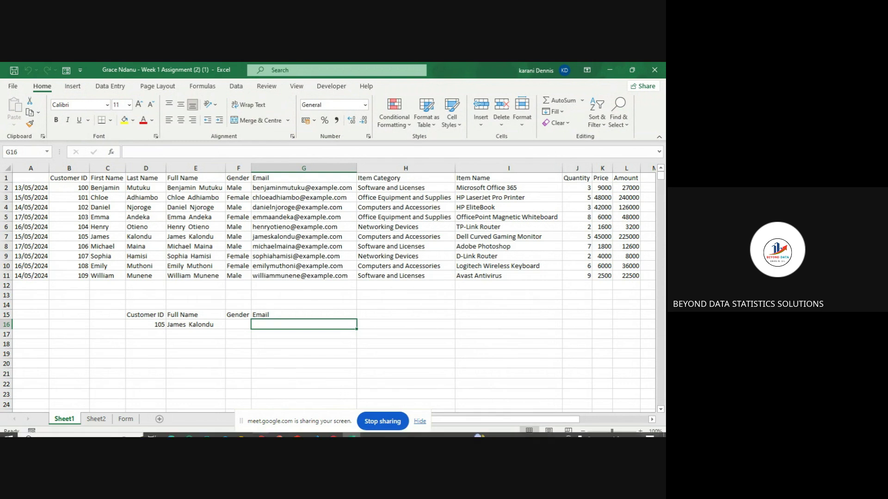
{"action": "mouse_move", "coordinate": [333, 437]}
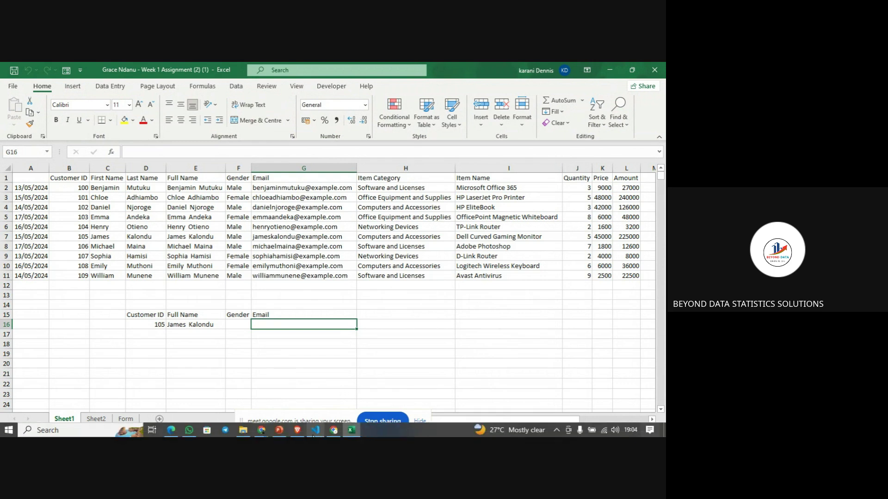
{"action": "left_click", "coordinate": [262, 430]}
{"action": "left_click", "coordinate": [227, 391]}
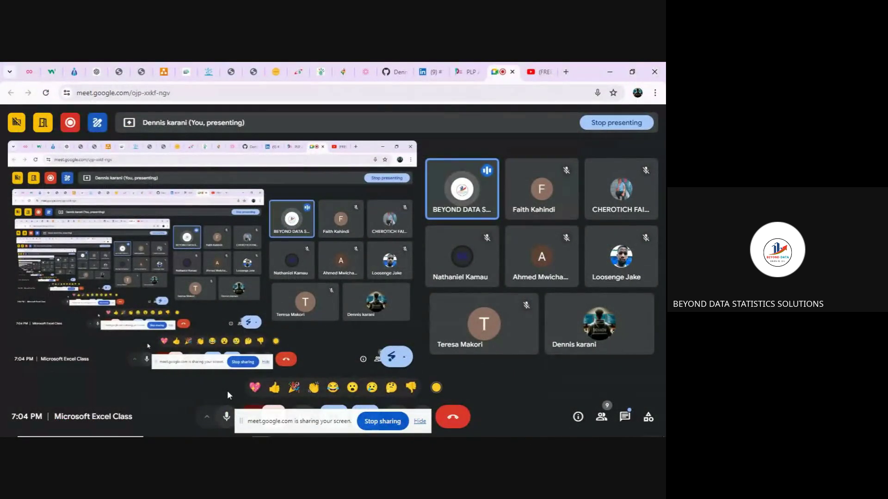
{"action": "mouse_move", "coordinate": [352, 423]}
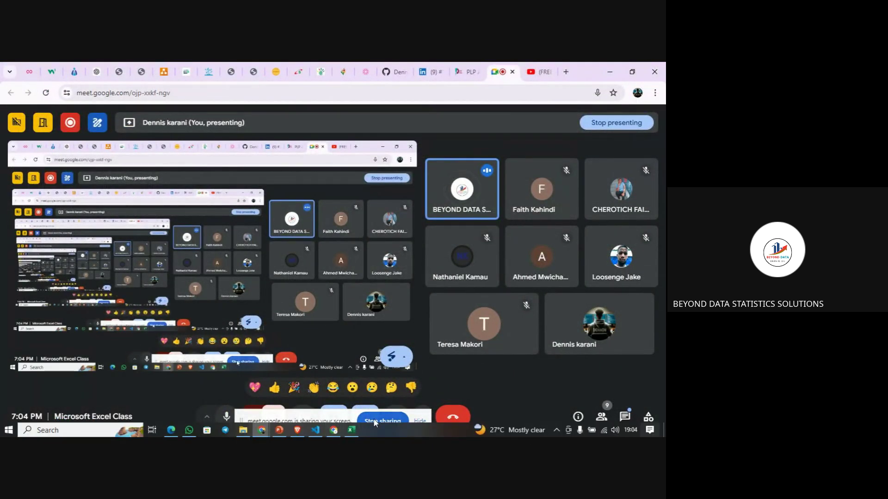
{"action": "left_click", "coordinate": [352, 431]}
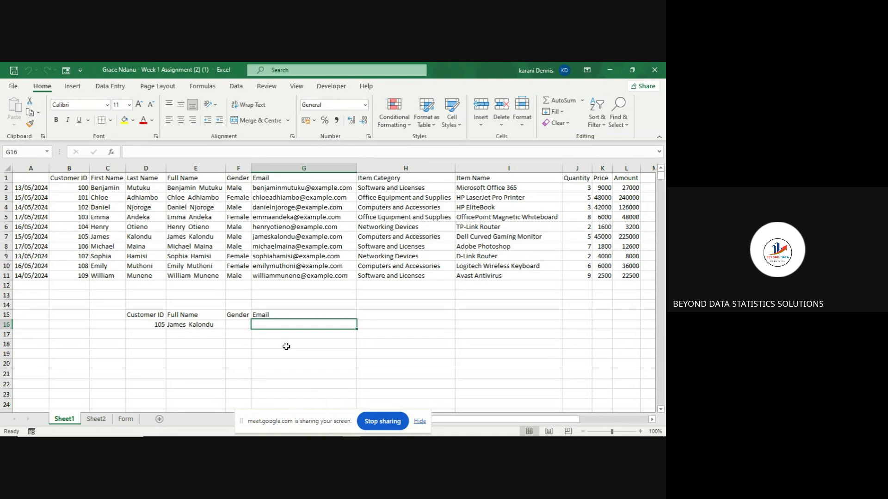
{"action": "left_click", "coordinate": [235, 323]}
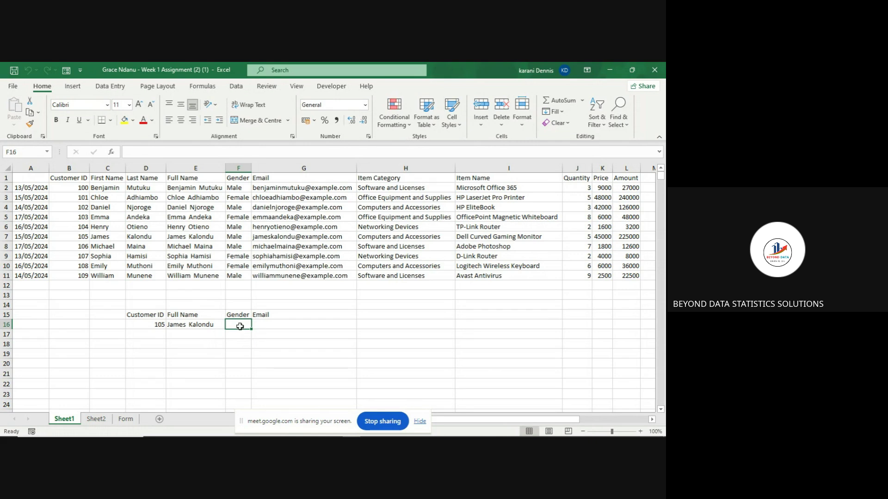
- In F16, start =VLOOKUP(D16,B1:L11, using Customer ID D16 as the key
{"action": "type", "text": "="}
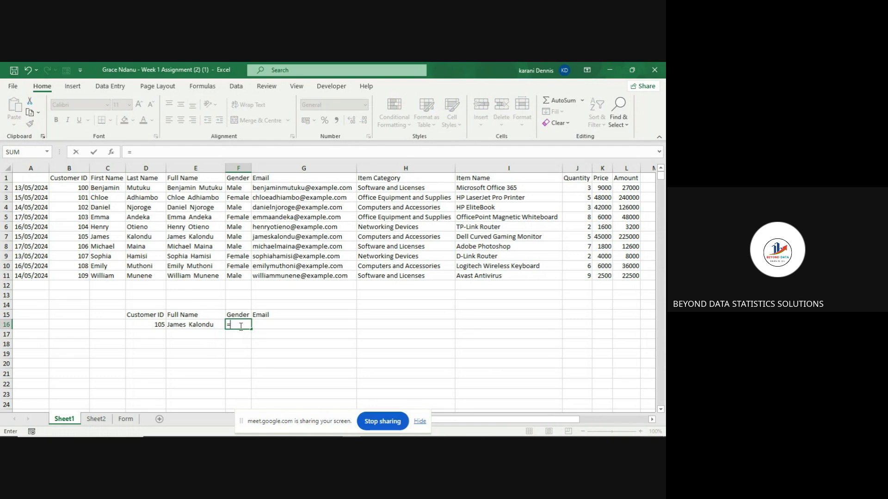
{"action": "type", "text": "V"}
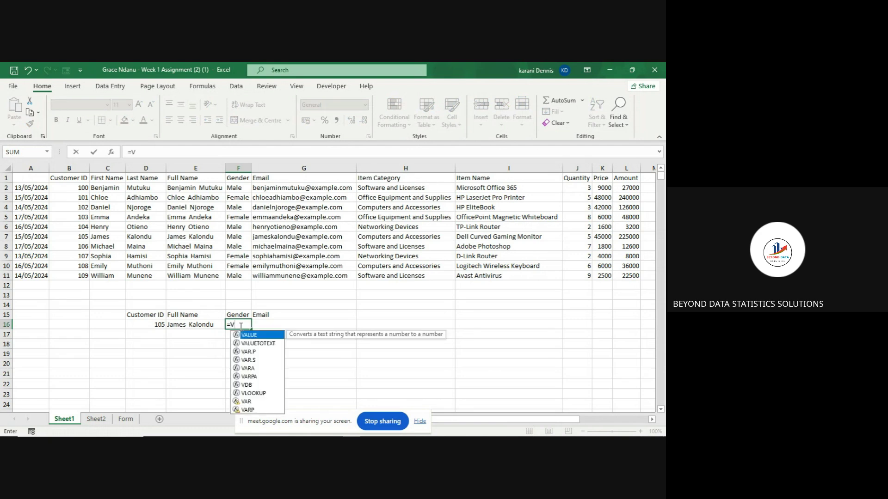
{"action": "type", "text": "loo"}
{"action": "key", "text": "Tab"}
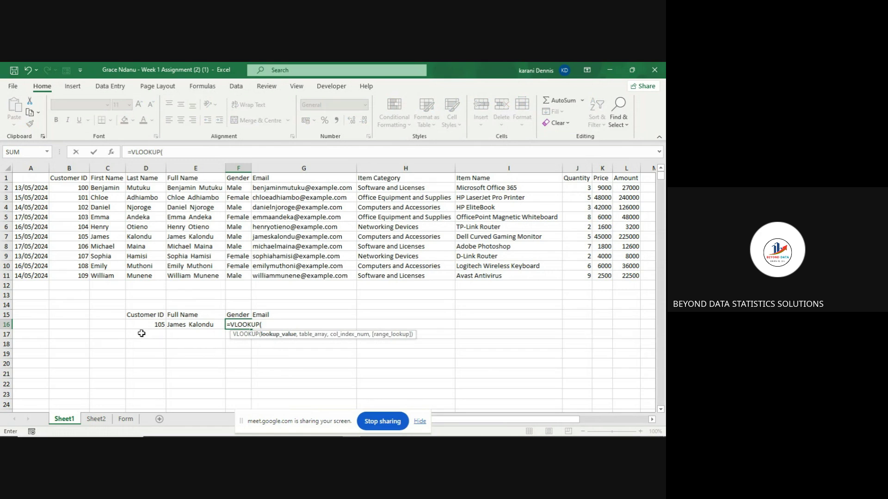
{"action": "left_click", "coordinate": [139, 326]}
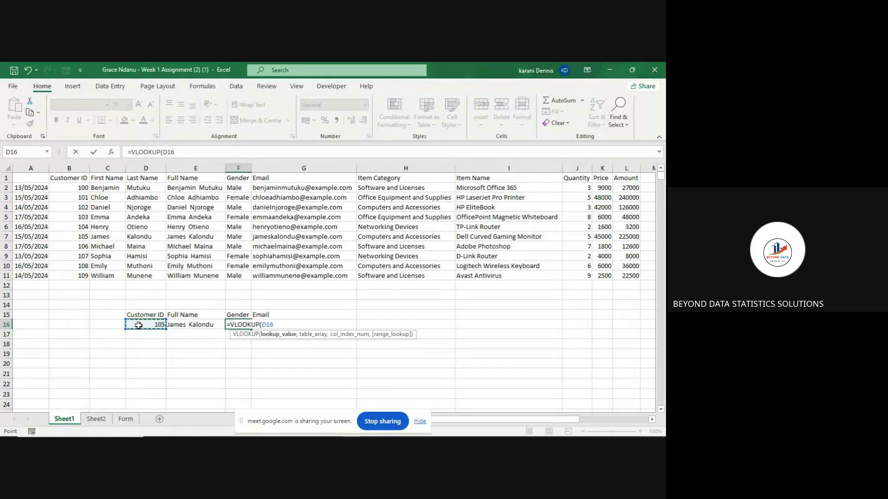
{"action": "type", "text": ","}
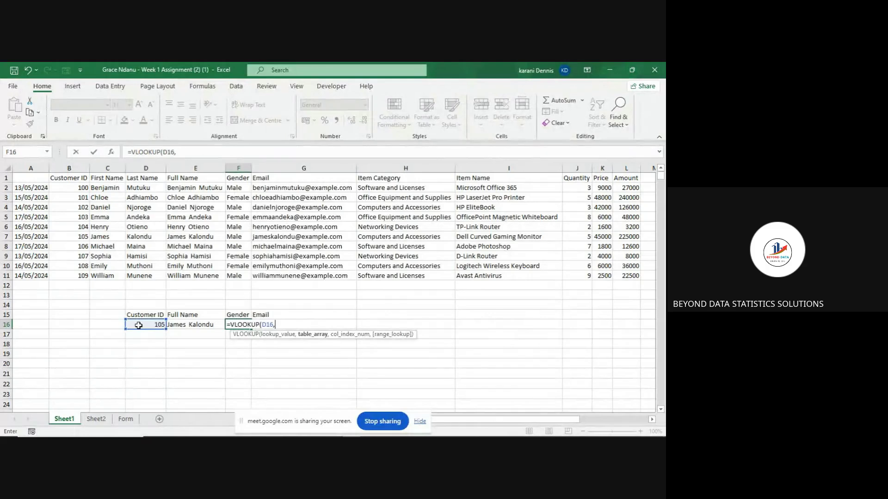
{"action": "left_click", "coordinate": [68, 180]}
{"action": "left_click_drag", "start_coordinate": [68, 179], "coordinate": [631, 274]}
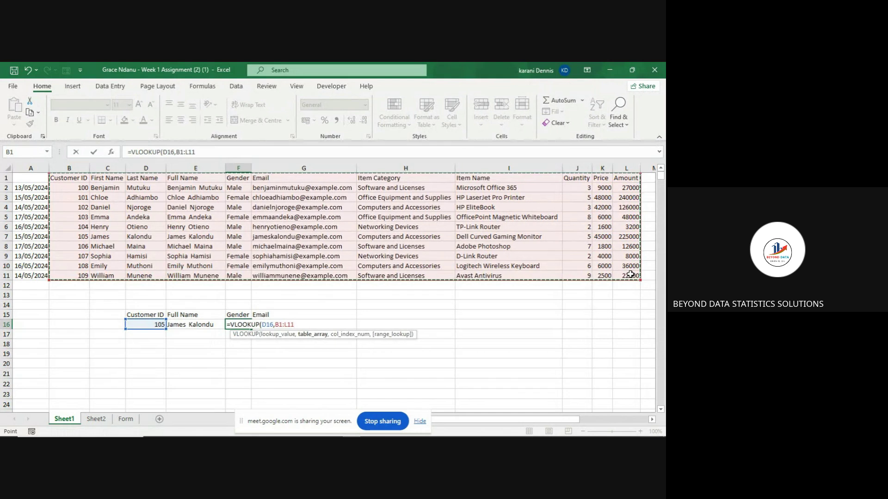
{"action": "type", "text": ","}
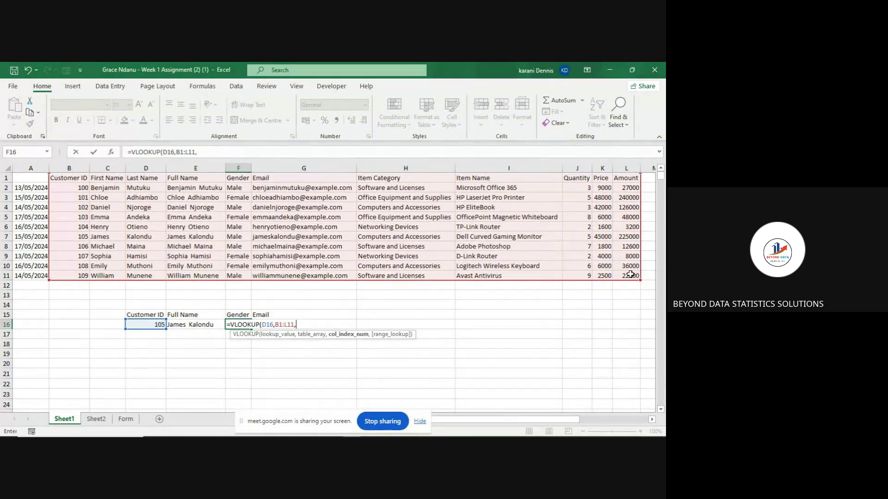
- Add $ signs so the table range is locked as $B$1:$L$11
{"action": "left_click", "coordinate": [280, 325]}
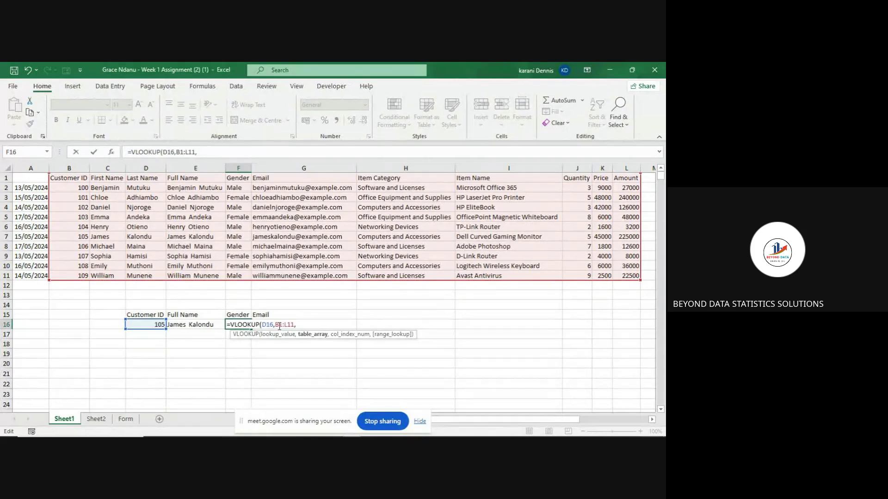
{"action": "type", "text": "$B$1:L$"}
{"action": "left_click", "coordinate": [291, 325]}
{"action": "type", "text": "$L$"}
{"action": "left_click", "coordinate": [344, 341]}
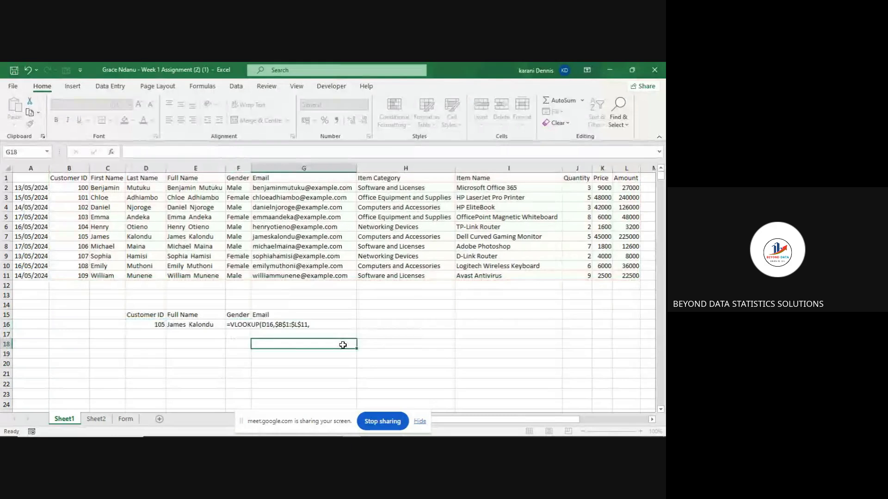
{"action": "left_click", "coordinate": [248, 326]}
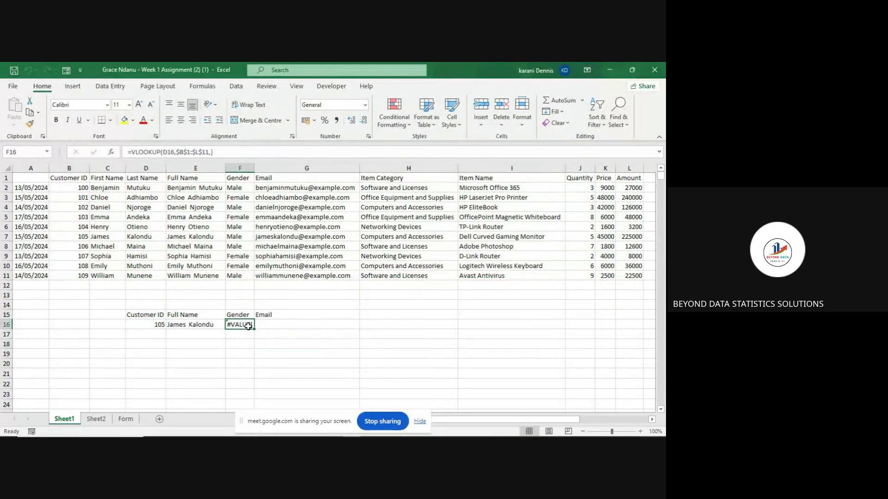
- Complete F16 as =VLOOKUP(D16,$B$1:$L$11,5,0) so Gender returns Male for Customer ID 105
{"action": "left_click", "coordinate": [227, 153]}
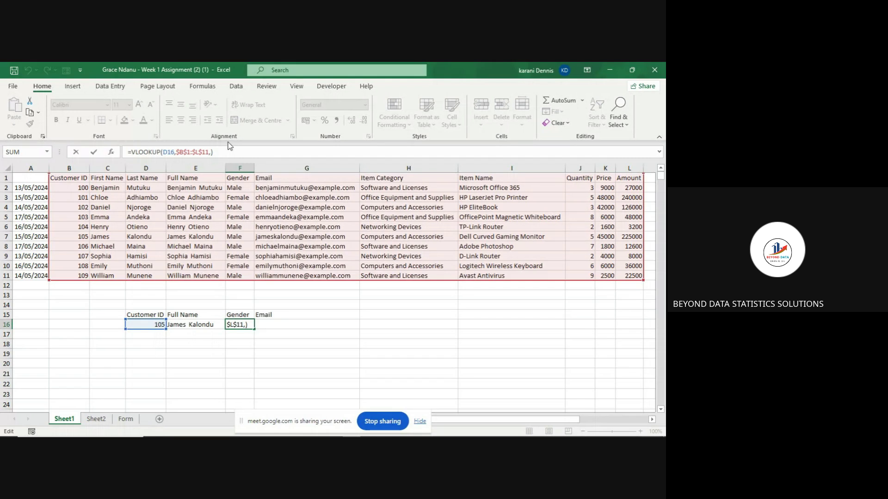
{"action": "key", "text": "BackSpace"}
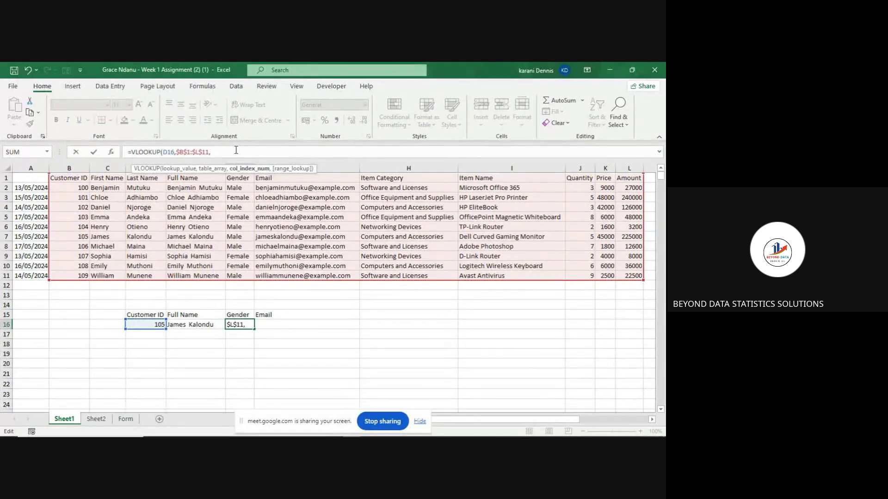
{"action": "type", "text": "5"}
{"action": "type", "text": ","}
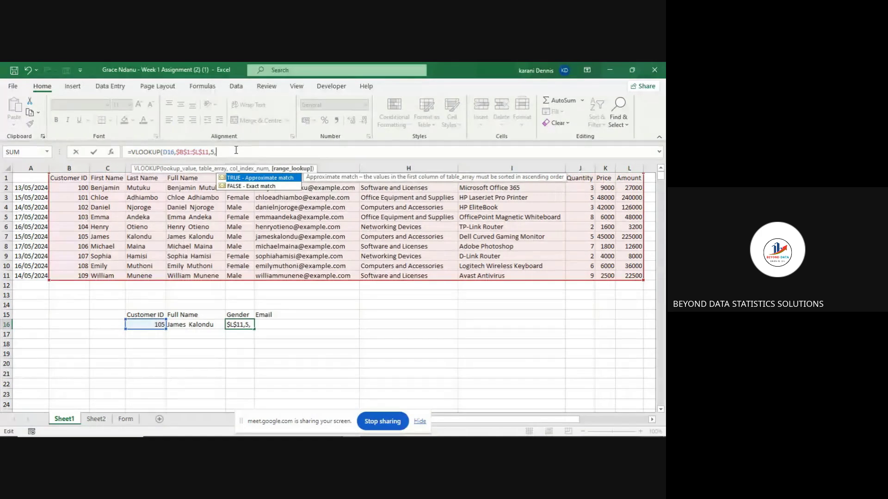
{"action": "type", "text": "0"}
{"action": "type", "text": ")"}
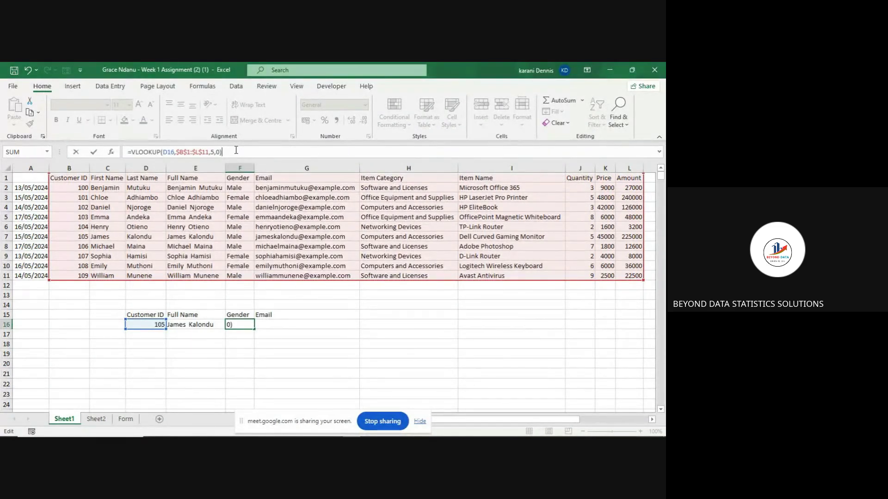
{"action": "key", "text": "Return"}
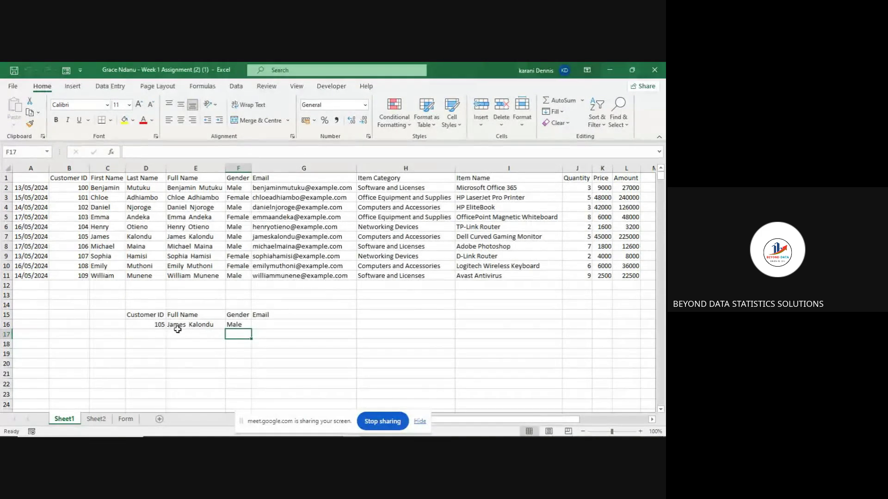
- Test the lookup by entering Customer IDs 102 and then 107 in D16
{"action": "left_click", "coordinate": [237, 324]}
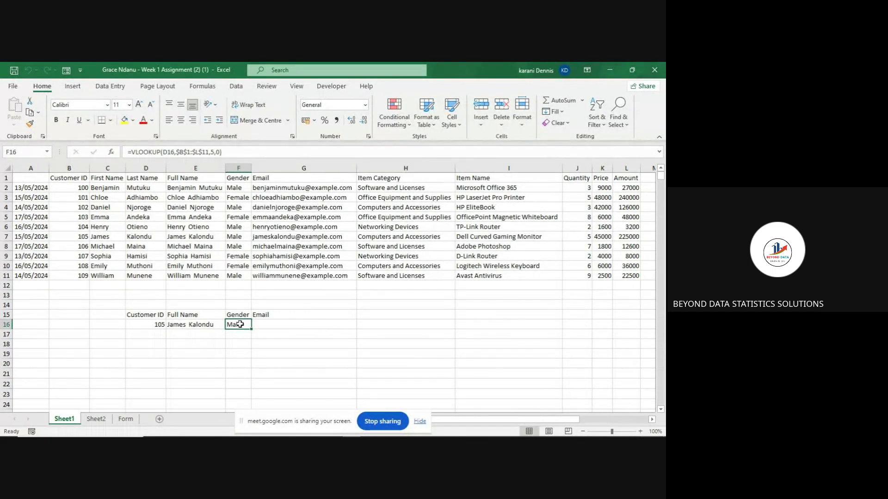
{"action": "left_click", "coordinate": [160, 324]}
{"action": "type", "text": "102"}
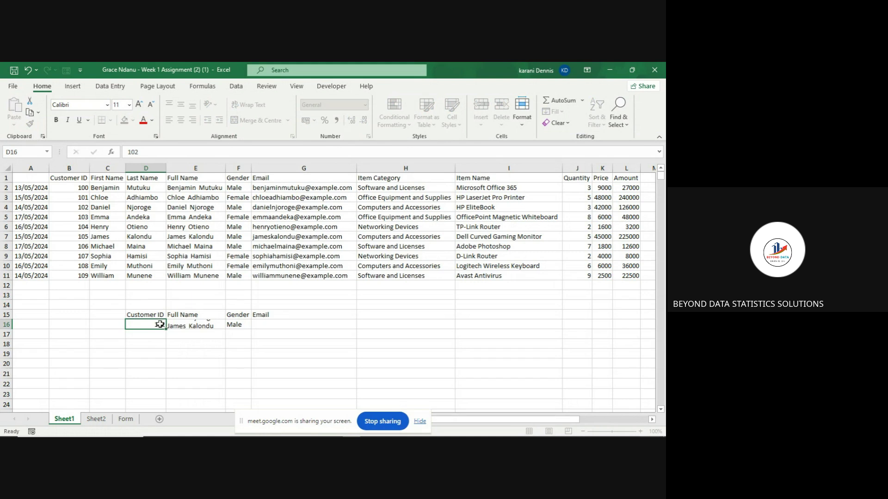
{"action": "key", "text": "Return"}
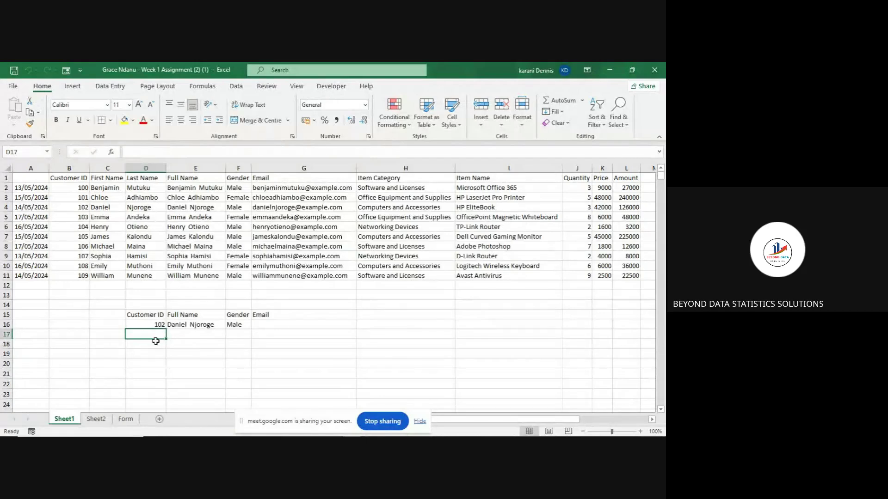
{"action": "left_click", "coordinate": [156, 322]}
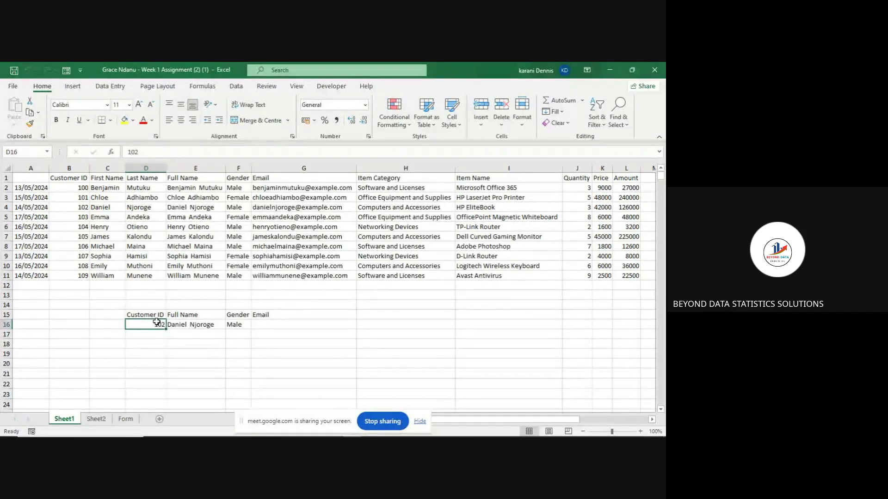
{"action": "type", "text": "107"}
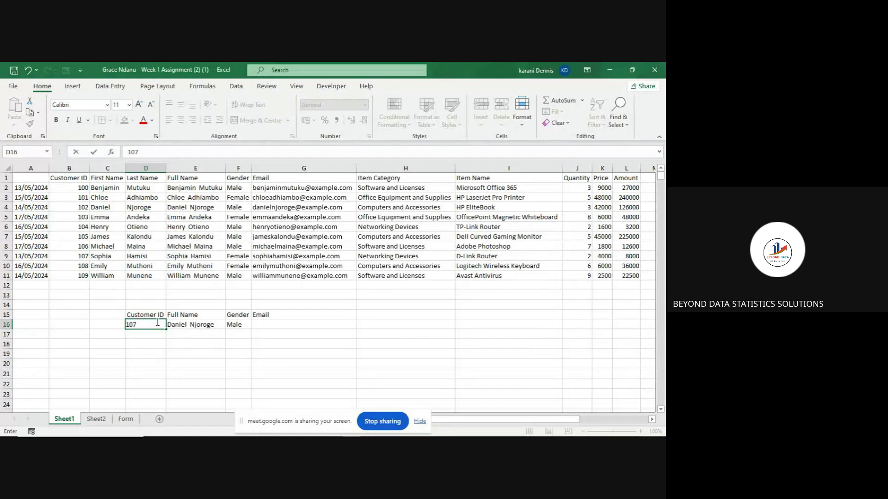
{"action": "key", "text": "Return"}
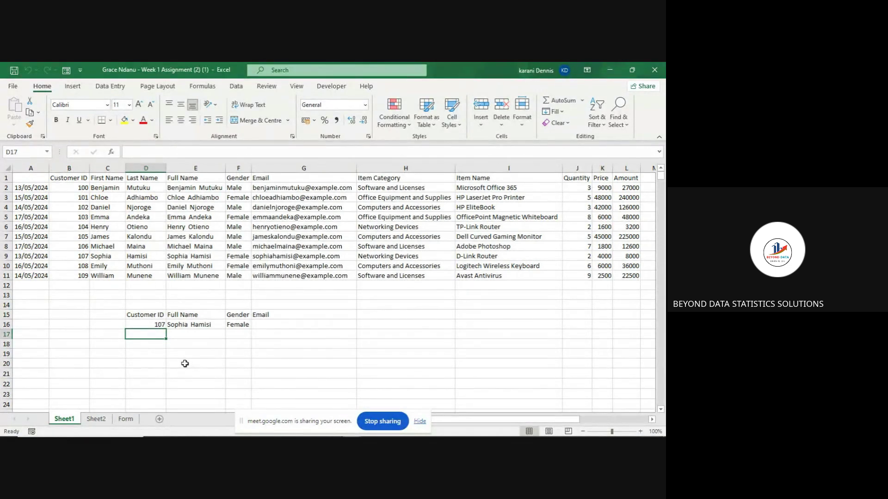
- Enter the invalid Customer ID 203 in D16 so Full Name and Gender show #N/A
{"action": "left_click", "coordinate": [152, 323]}
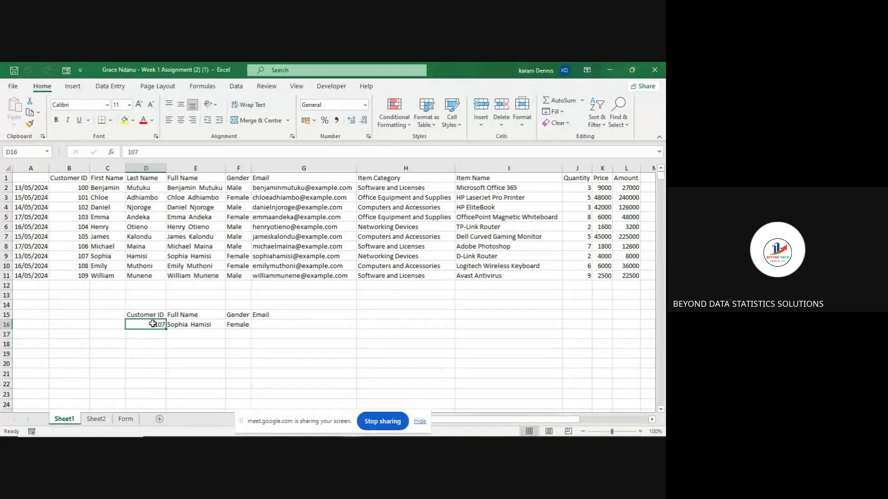
{"action": "key", "text": "BackSpace"}
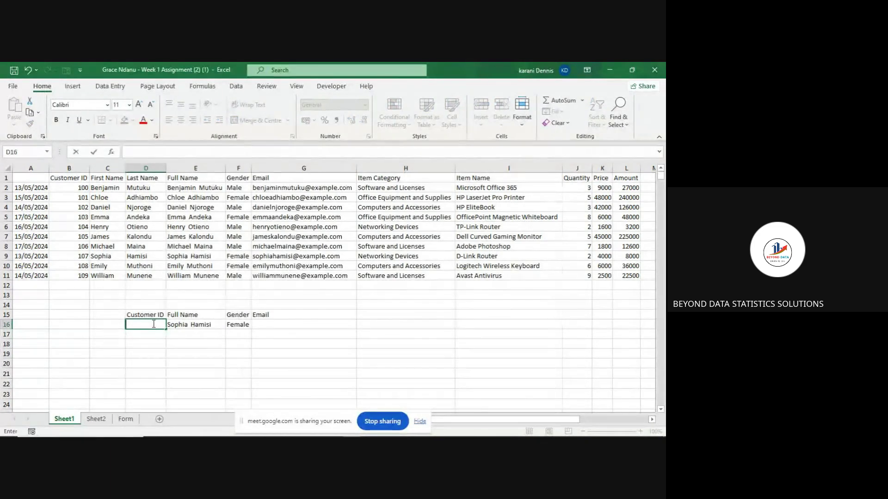
{"action": "type", "text": "103"}
{"action": "key", "text": "Return"}
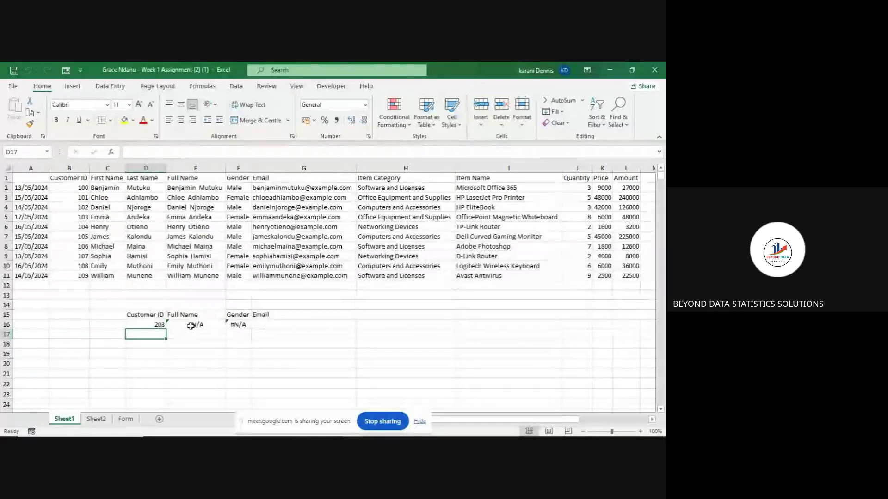
{"action": "left_click", "coordinate": [191, 325]}
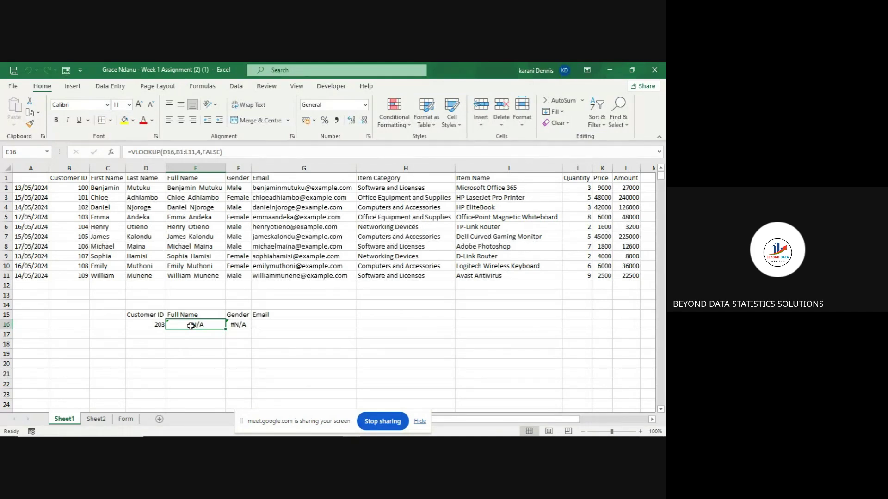
{"action": "mouse_move", "coordinate": [243, 430]}
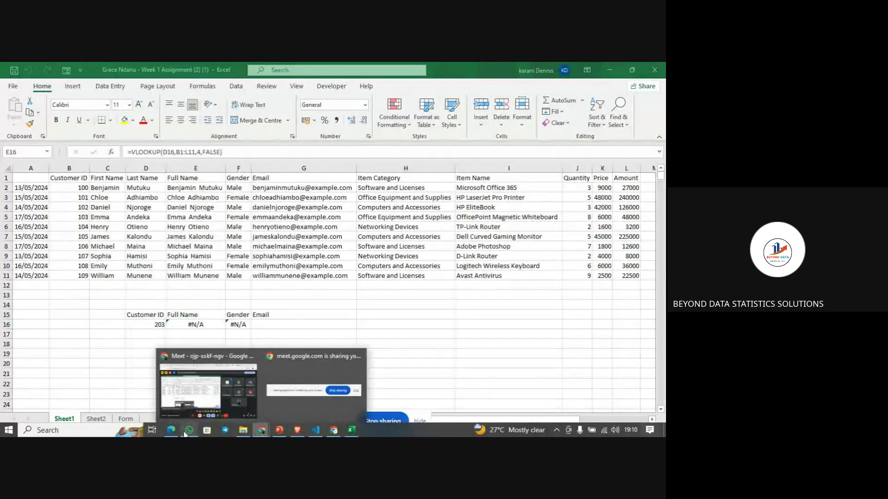
{"action": "left_click", "coordinate": [354, 430]}
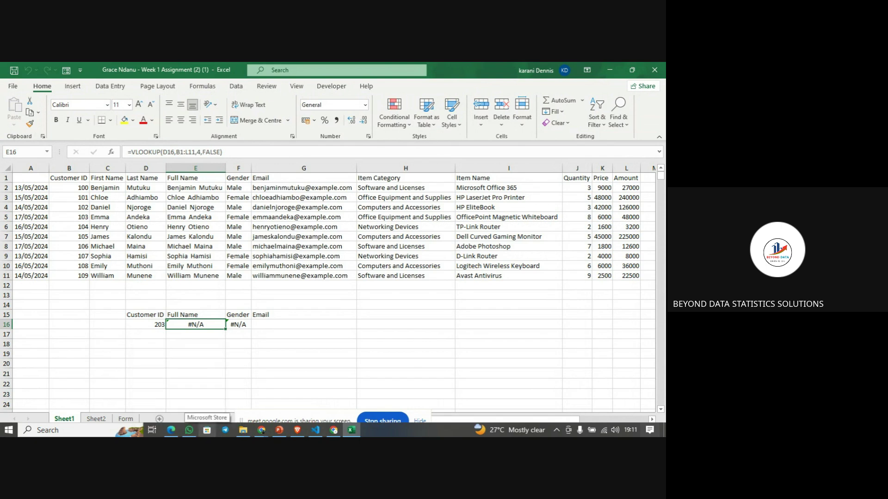
{"action": "mouse_move", "coordinate": [194, 437]}
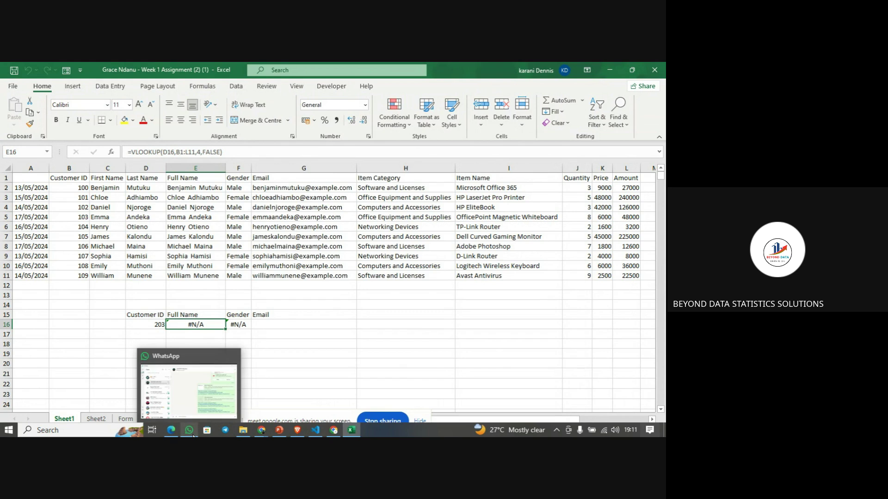
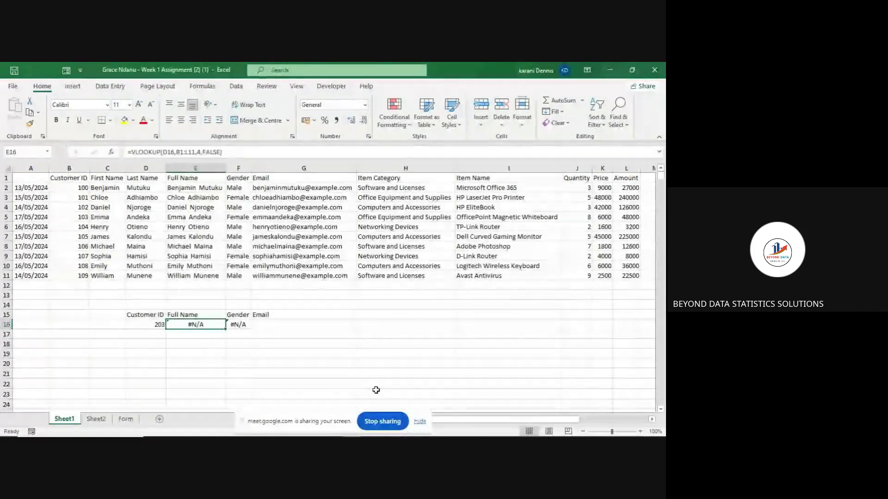
- Hide the Meet screen-sharing notice over the customer sheet and start editing cell H21
{"action": "left_click", "coordinate": [418, 420]}
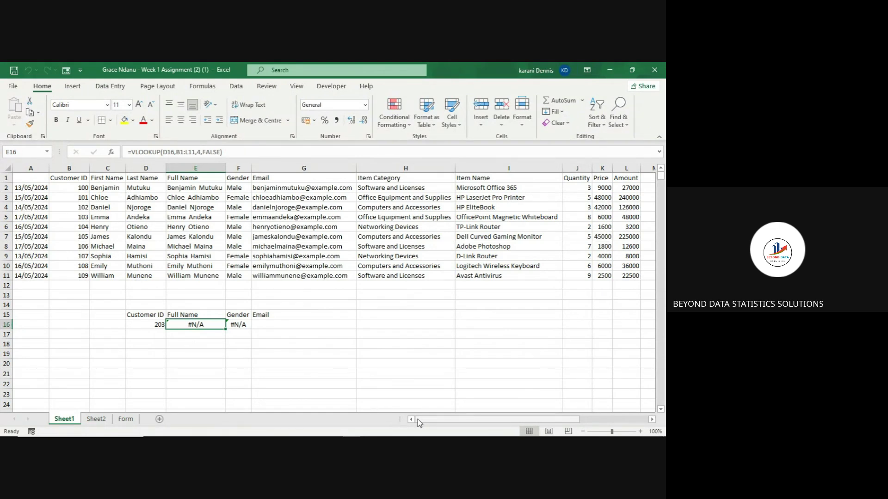
{"action": "double_click", "coordinate": [411, 375]}
{"action": "mouse_move", "coordinate": [296, 437]}
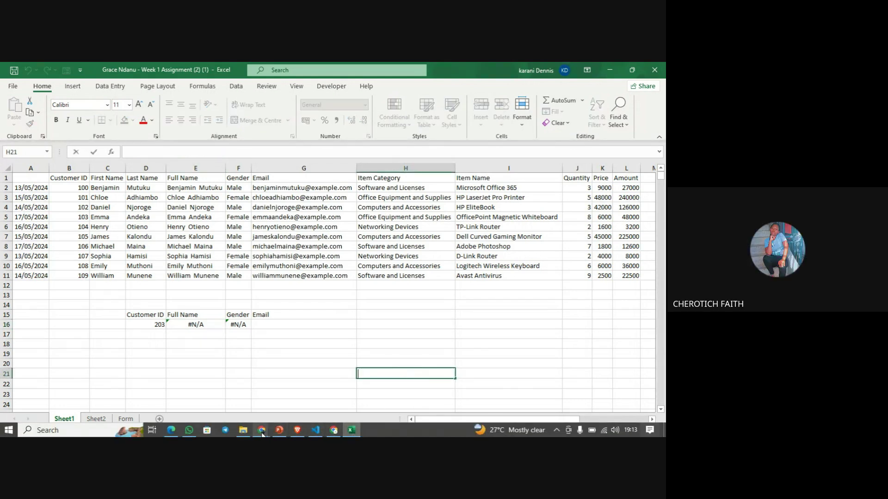
{"action": "mouse_move", "coordinate": [262, 433]}
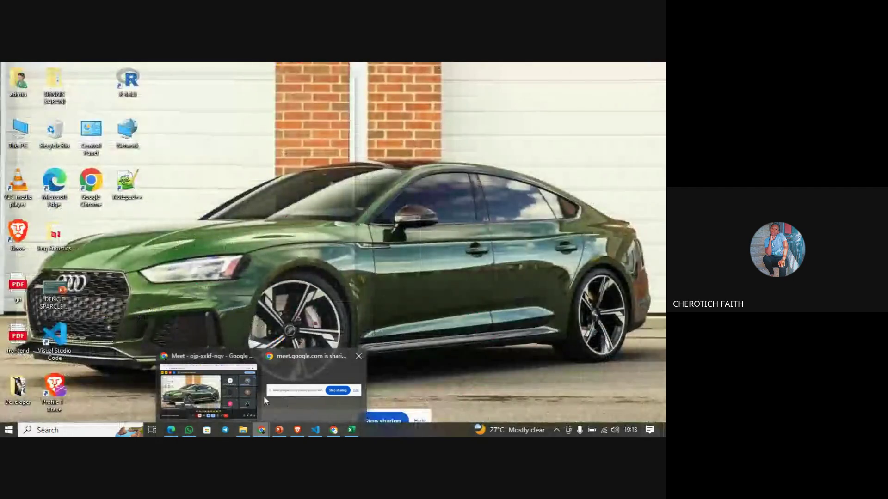
- Stop presenting the screen from the Google Meet call window
{"action": "left_click", "coordinate": [246, 396]}
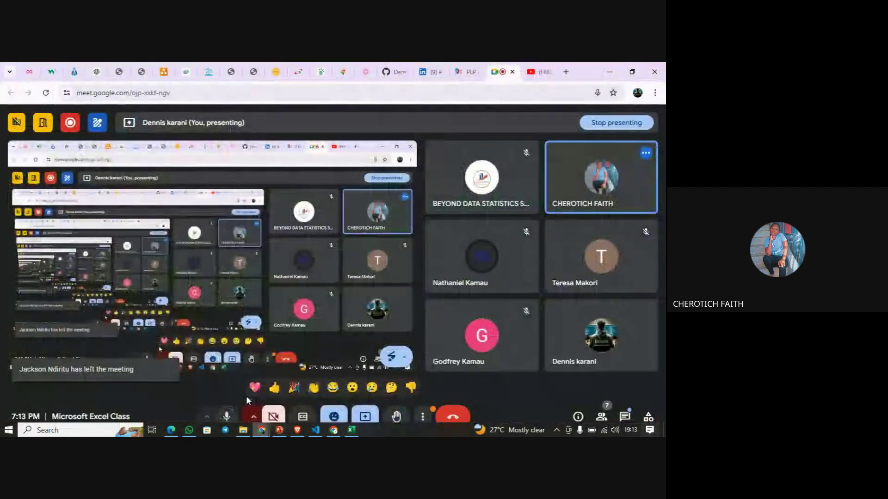
{"action": "left_click", "coordinate": [368, 422]}
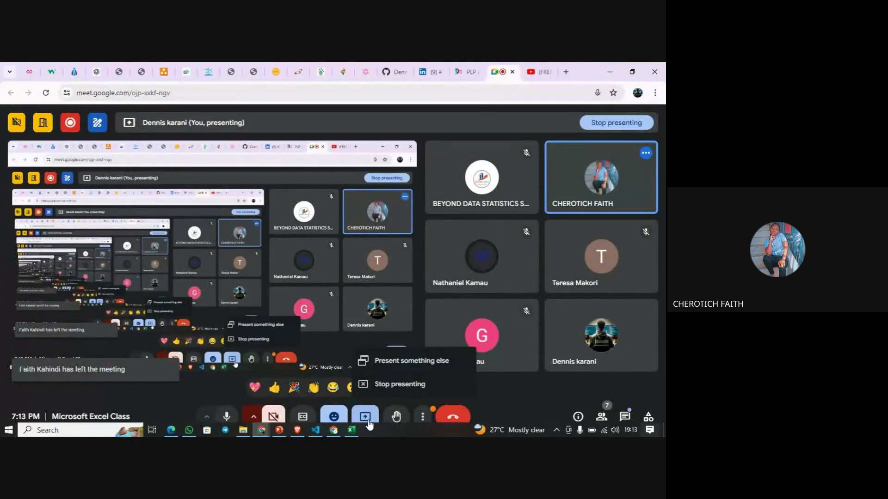
{"action": "left_click", "coordinate": [381, 391]}
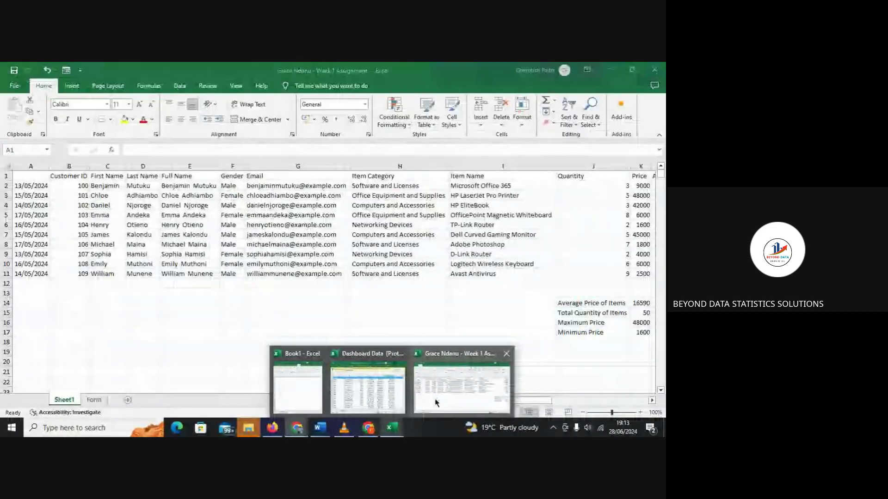
- Dismiss Meet's infinity mirror warning and bring the Week 1 Assignment workbook to the front
{"action": "left_click", "coordinate": [437, 402]}
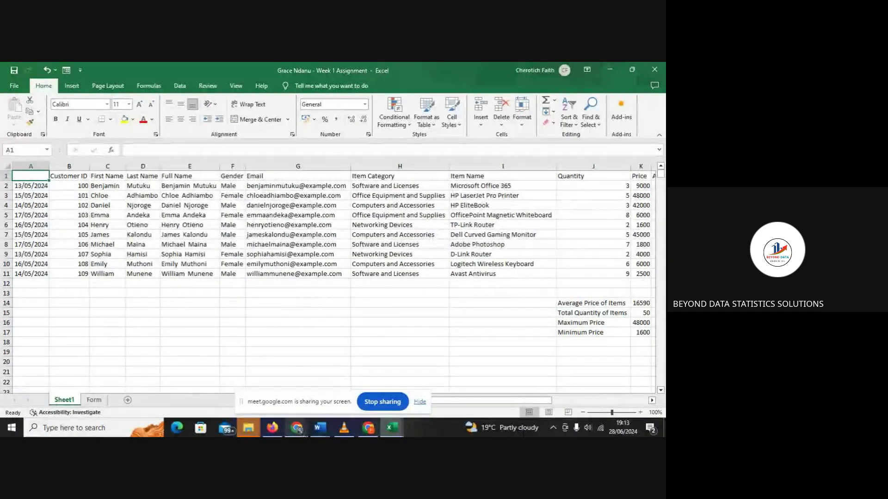
{"action": "left_click", "coordinate": [297, 428]}
{"action": "left_click", "coordinate": [250, 386]}
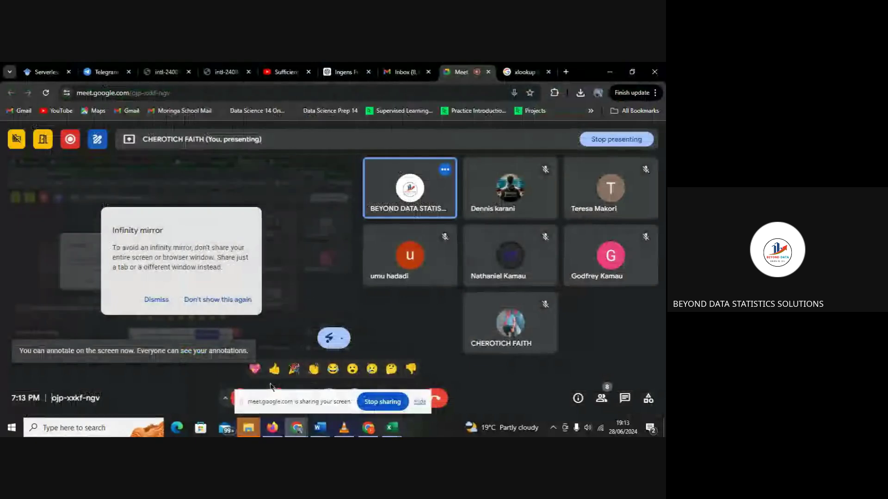
{"action": "left_click", "coordinate": [170, 303]}
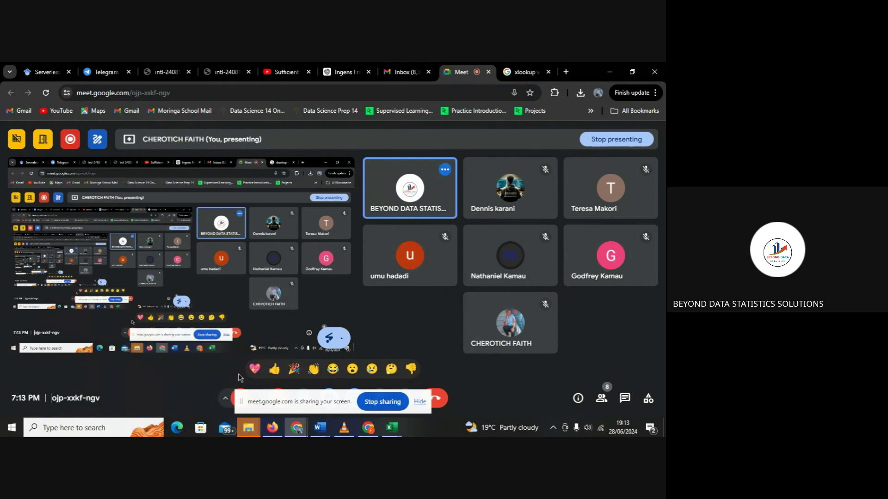
{"action": "left_click", "coordinate": [234, 399]}
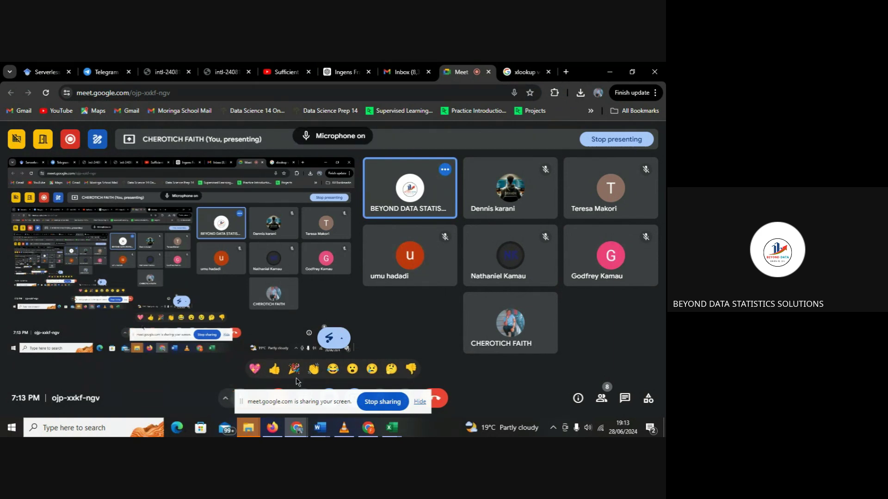
{"action": "mouse_move", "coordinate": [391, 427]}
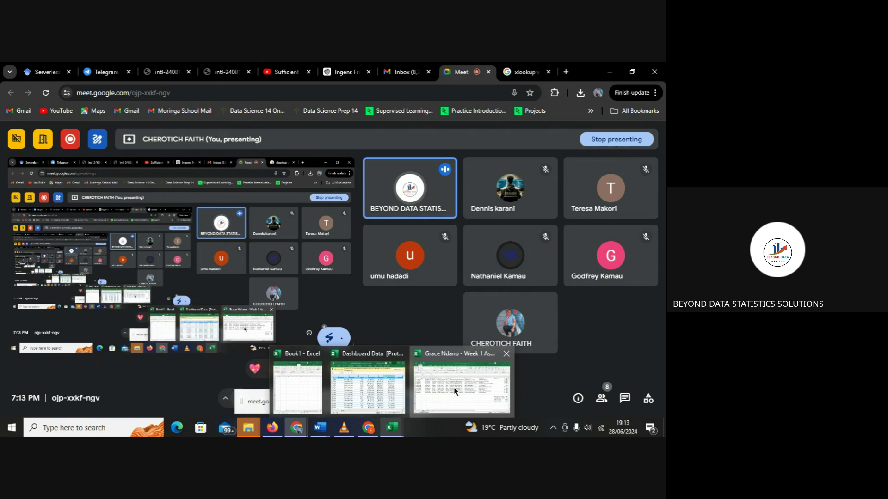
{"action": "left_click", "coordinate": [455, 392]}
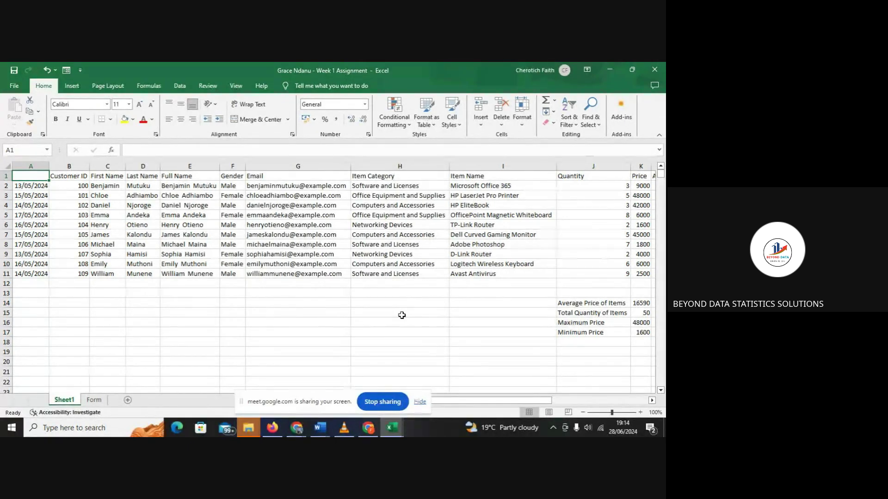
{"action": "left_click", "coordinate": [642, 168]}
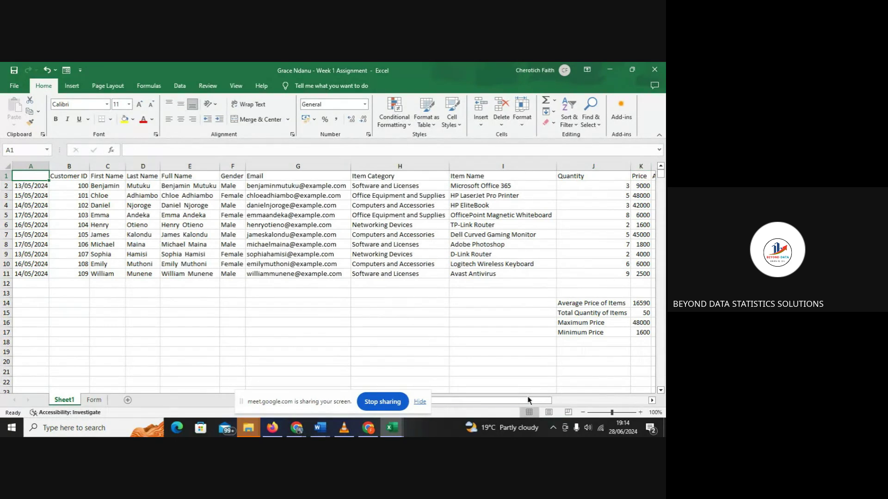
{"action": "left_click_drag", "start_coordinate": [530, 399], "coordinate": [544, 400]}
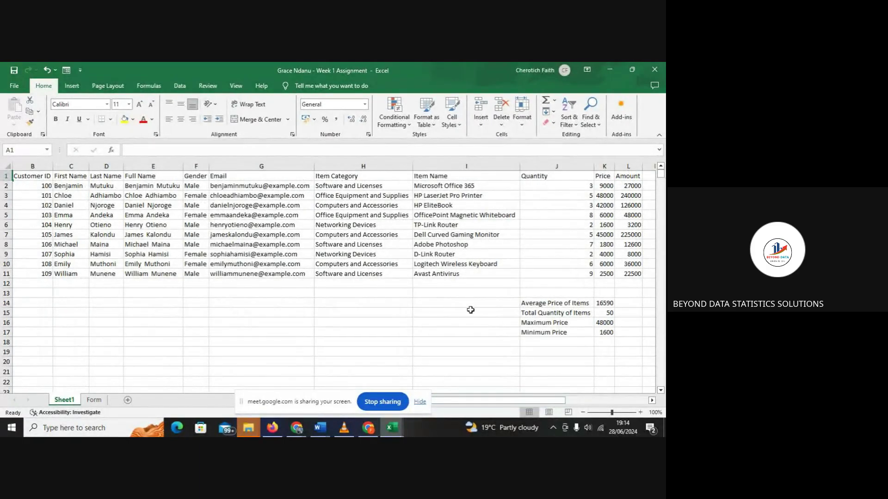
{"action": "left_click", "coordinate": [602, 305]}
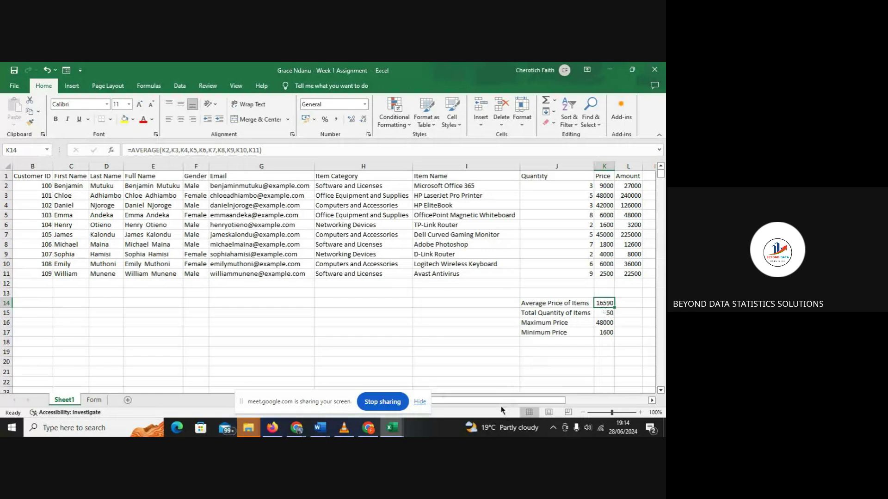
{"action": "left_click_drag", "start_coordinate": [502, 400], "coordinate": [542, 396]}
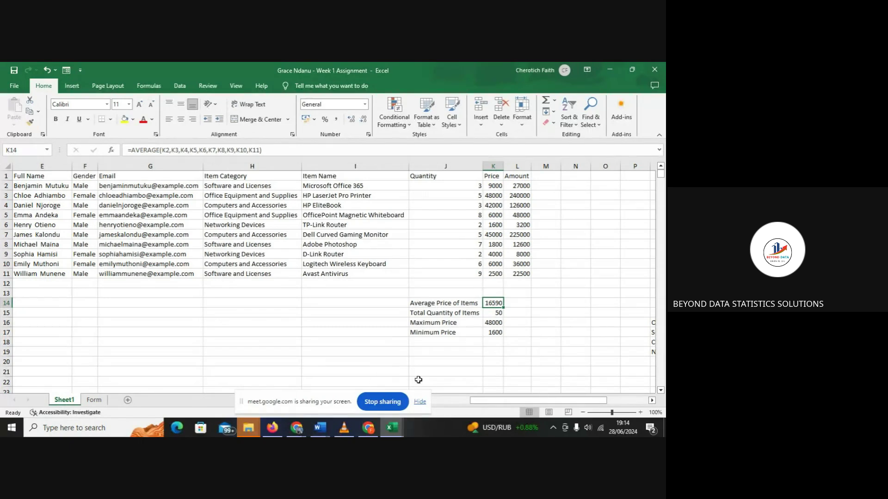
{"action": "left_click_drag", "start_coordinate": [503, 401], "coordinate": [418, 401]}
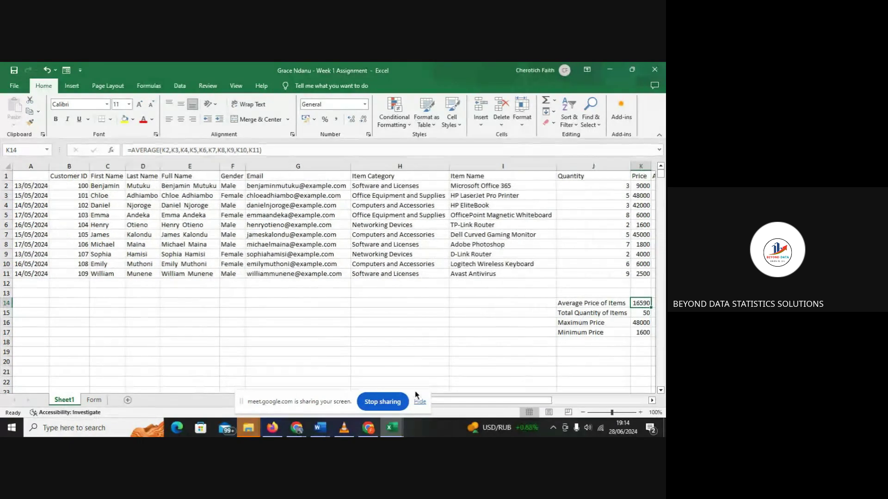
{"action": "left_click", "coordinate": [55, 176]}
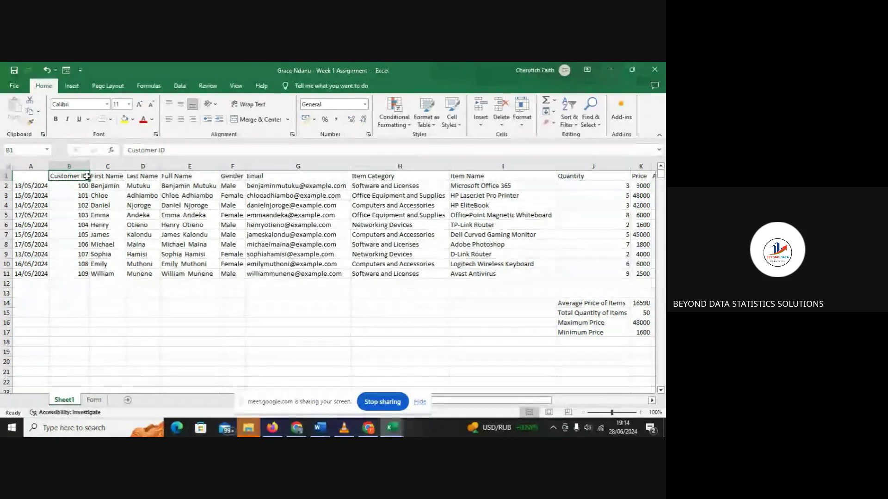
- Copy the Customer ID through Email headings from B1:G1 into row 21 starting at B21
{"action": "left_click_drag", "start_coordinate": [86, 176], "coordinate": [292, 170]}
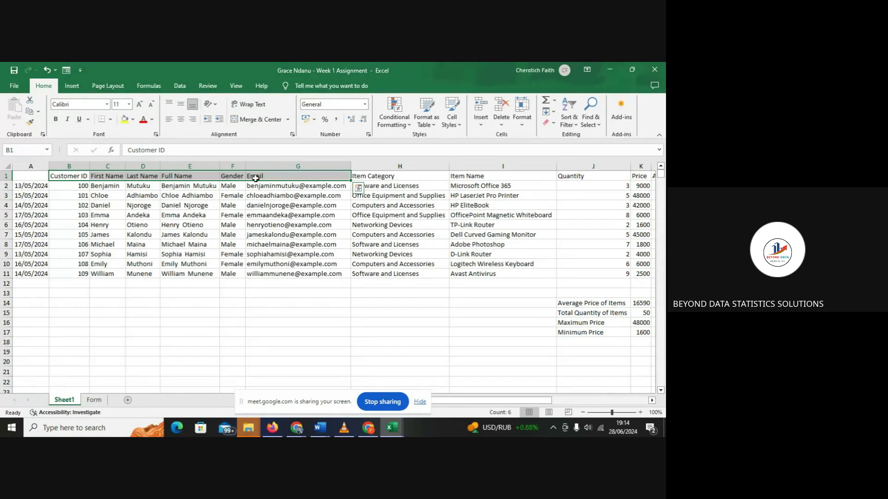
{"action": "key", "text": "ctrl+c"}
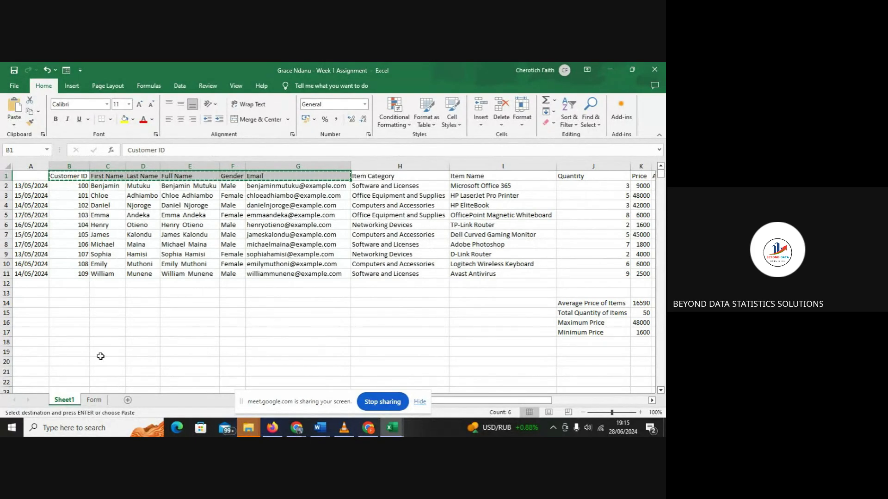
{"action": "left_click", "coordinate": [68, 371]}
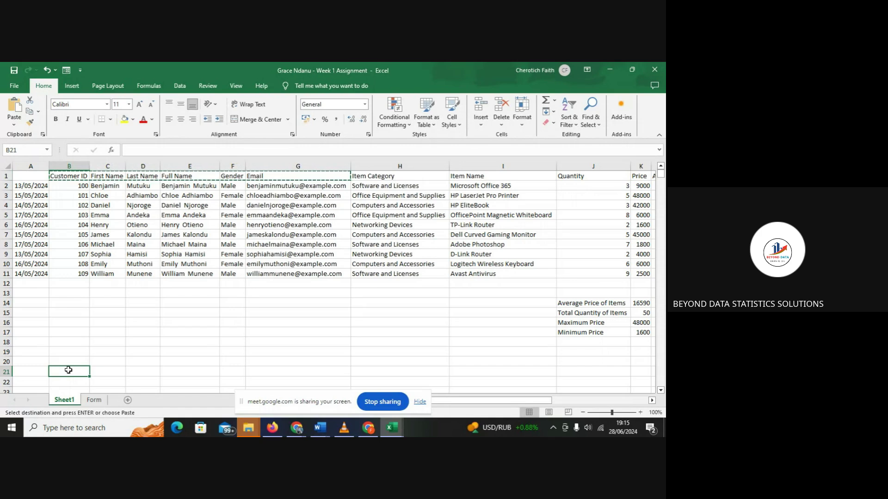
{"action": "key", "text": "ctrl+v"}
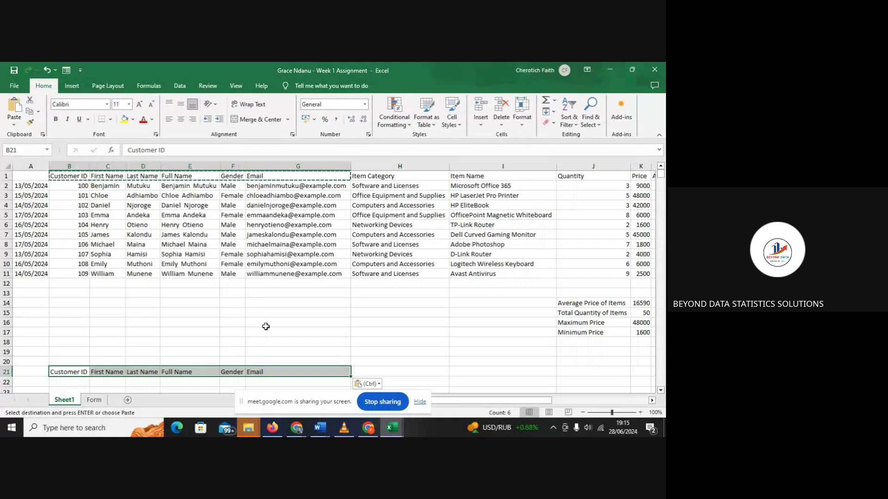
{"action": "left_click", "coordinate": [332, 333]}
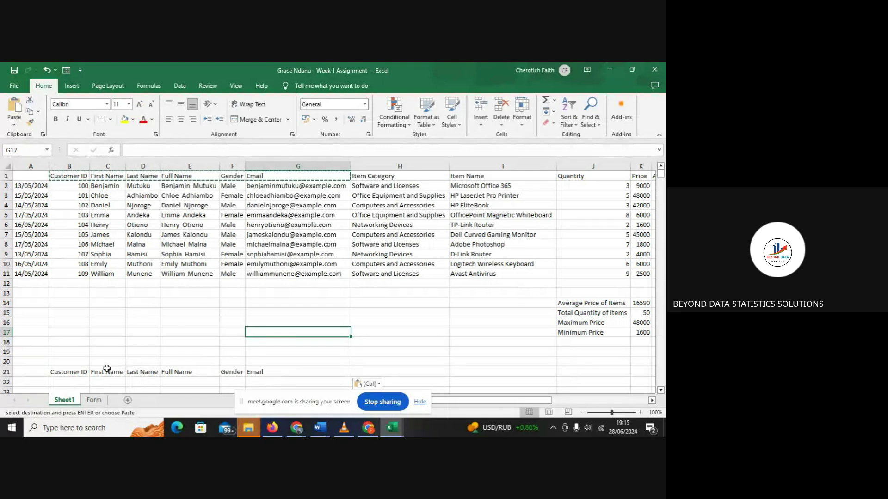
{"action": "left_click", "coordinate": [83, 373]}
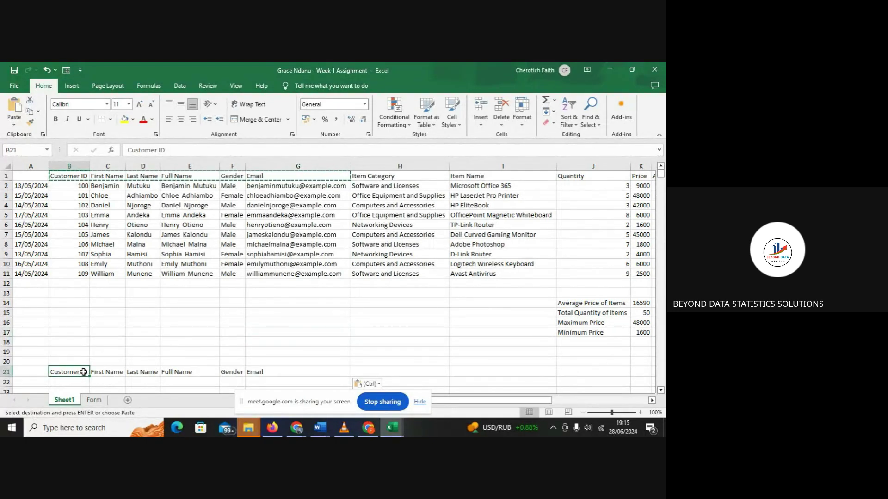
{"action": "left_click", "coordinate": [370, 372]}
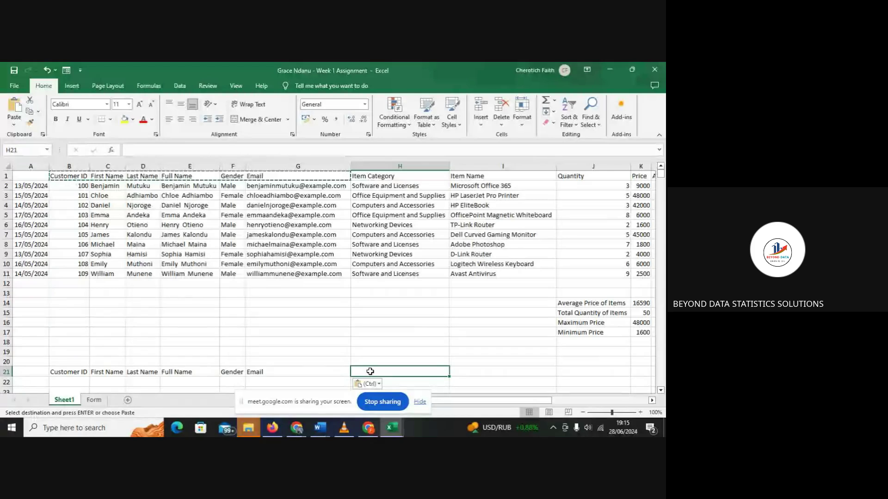
- Enter 'Amount' as the H21 heading in place of the started 'Quan' text
{"action": "type", "text": "Quan"}
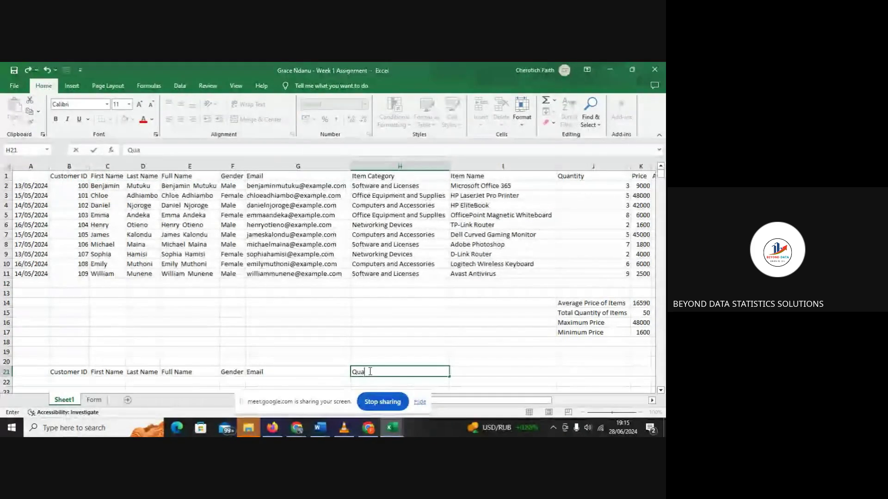
{"action": "key", "text": "BackSpace"}
{"action": "key", "text": "BackSpace"}
{"action": "key", "text": "BackSpace"}
{"action": "key", "text": "BackSpace"}
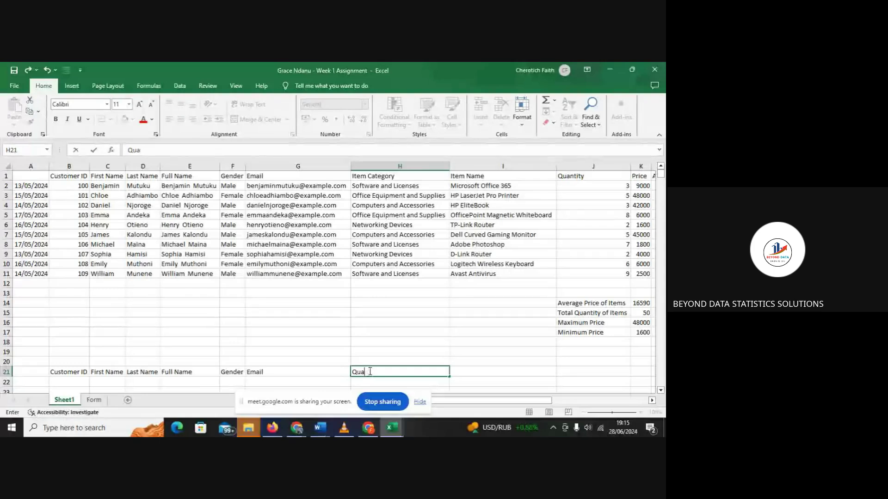
{"action": "type", "text": "Amounbt"}
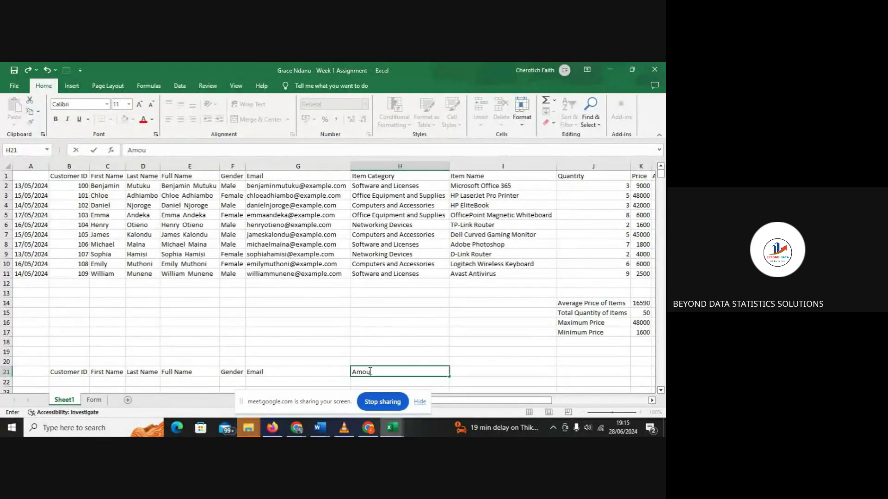
{"action": "key", "text": "BackSpace"}
{"action": "key", "text": "BackSpace"}
{"action": "type", "text": "t"}
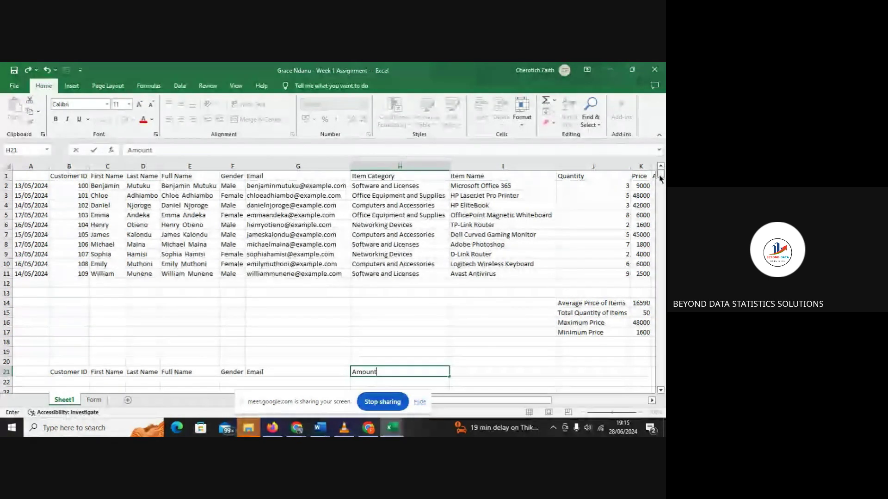
{"action": "left_click_drag", "start_coordinate": [660, 174], "coordinate": [661, 182]}
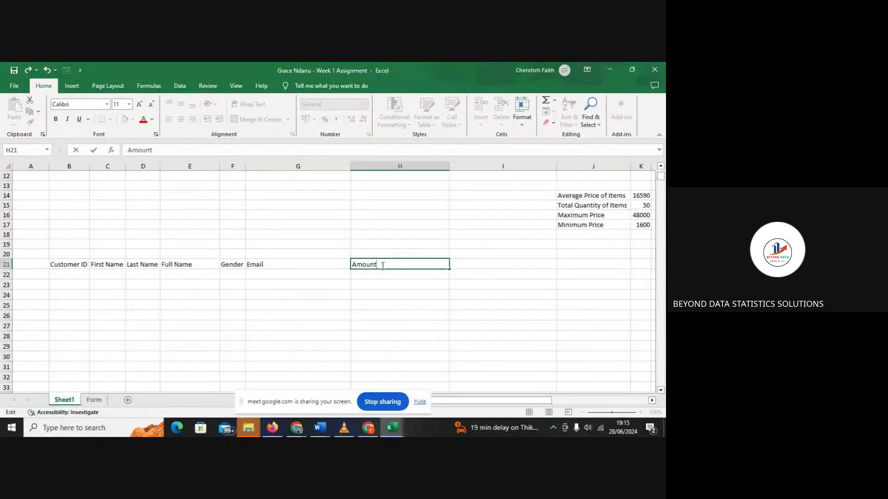
{"action": "key", "text": "Return"}
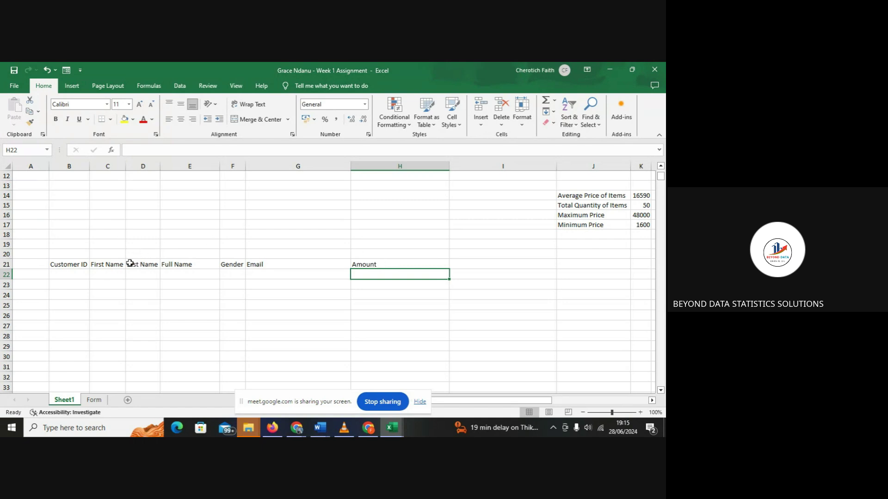
- Delete the First Name and Last Name header cells in row 21, shifting cells left
{"action": "left_click", "coordinate": [108, 263]}
{"action": "right_click", "coordinate": [108, 263]}
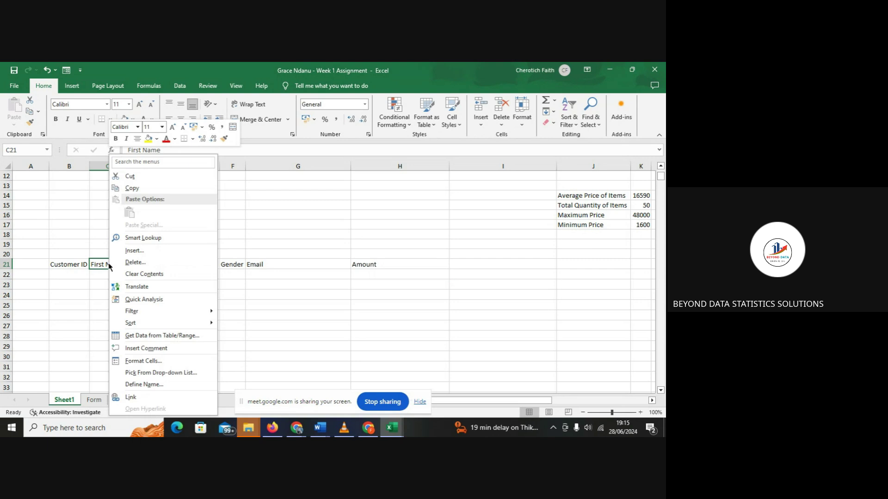
{"action": "left_click", "coordinate": [97, 265]}
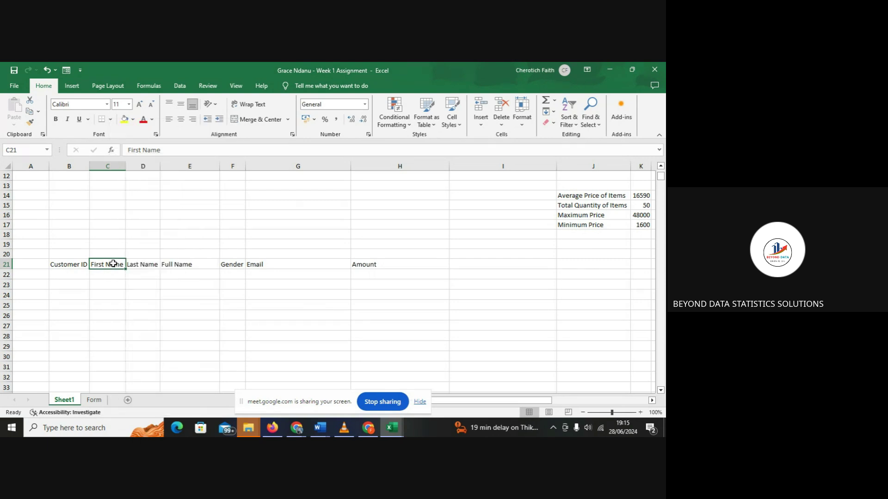
{"action": "left_click_drag", "start_coordinate": [119, 263], "coordinate": [144, 264]}
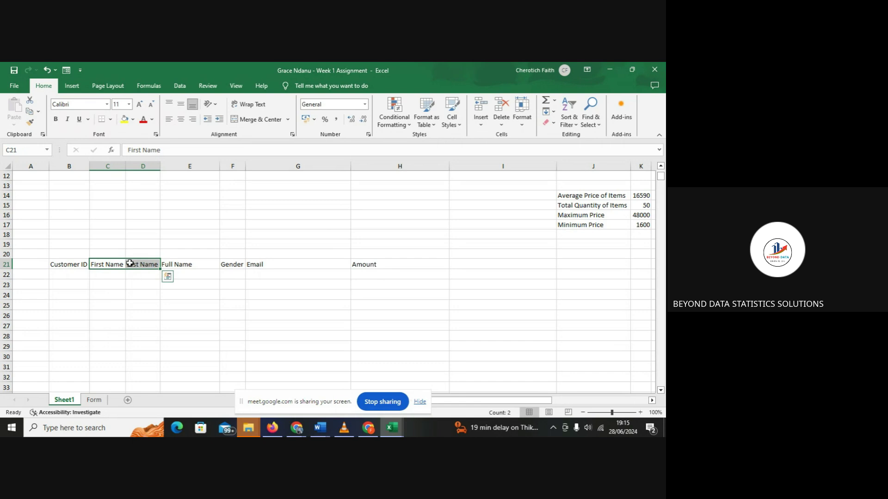
{"action": "right_click", "coordinate": [130, 263]}
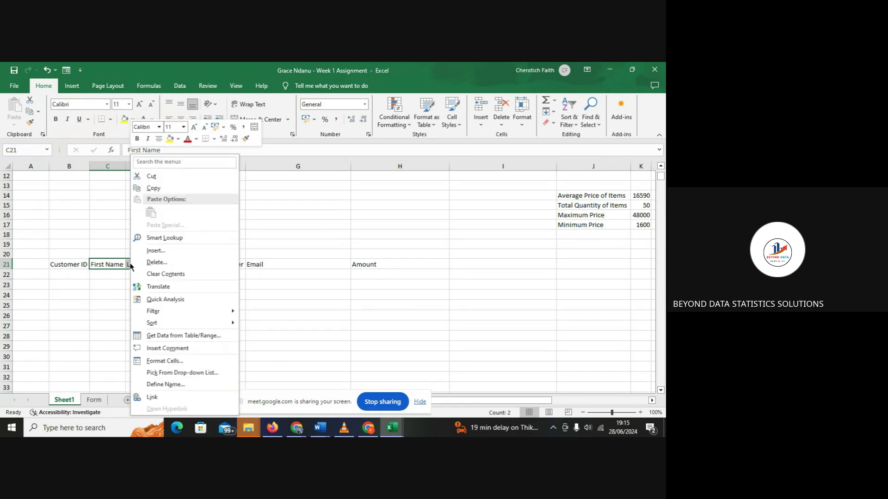
{"action": "left_click", "coordinate": [163, 263]}
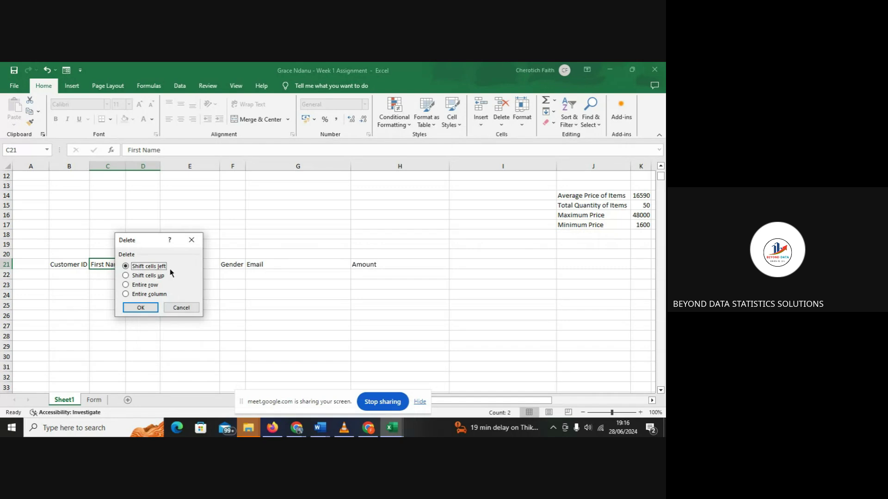
{"action": "left_click", "coordinate": [151, 309]}
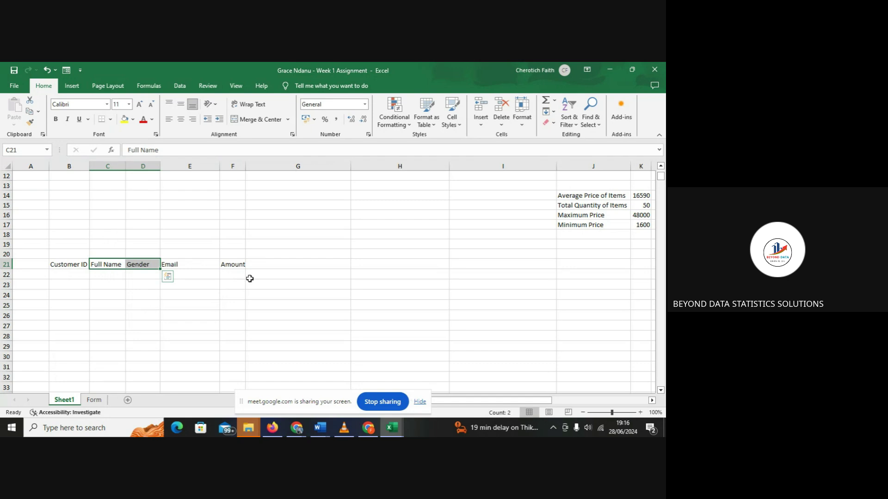
{"action": "left_click", "coordinate": [250, 279]}
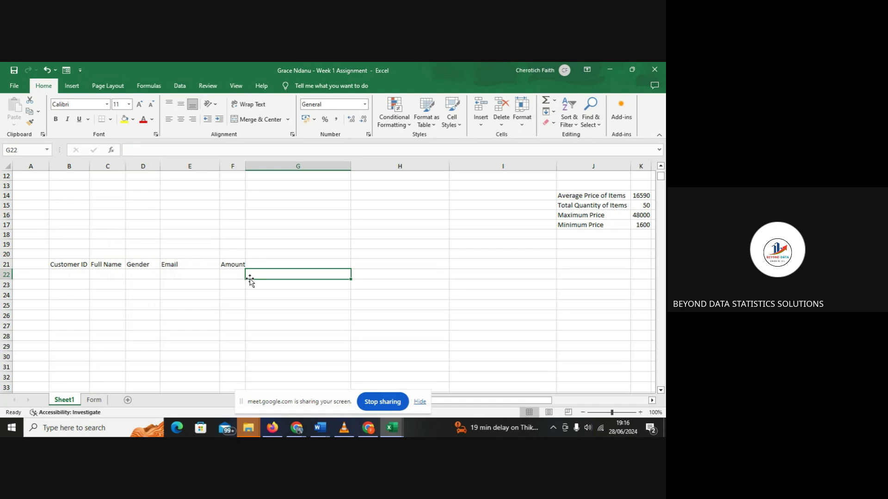
- Type =VLOOKUP( in C22 with B22 as the lookup value, followed by a comma
{"action": "left_click", "coordinate": [112, 264]}
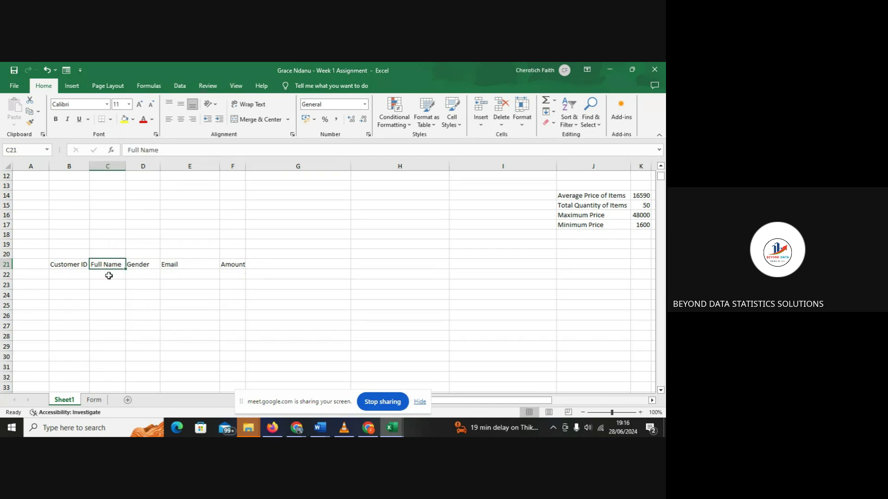
{"action": "left_click", "coordinate": [109, 276]}
{"action": "type", "text": "="}
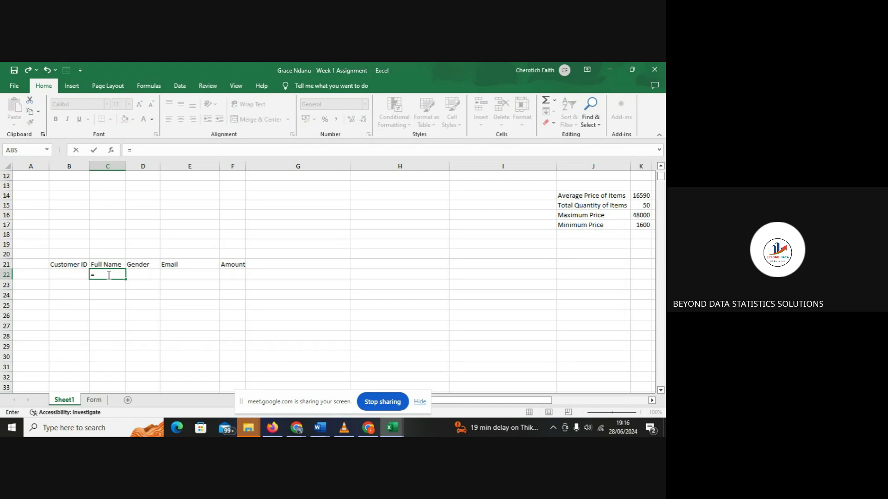
{"action": "type", "text": "VLOO"}
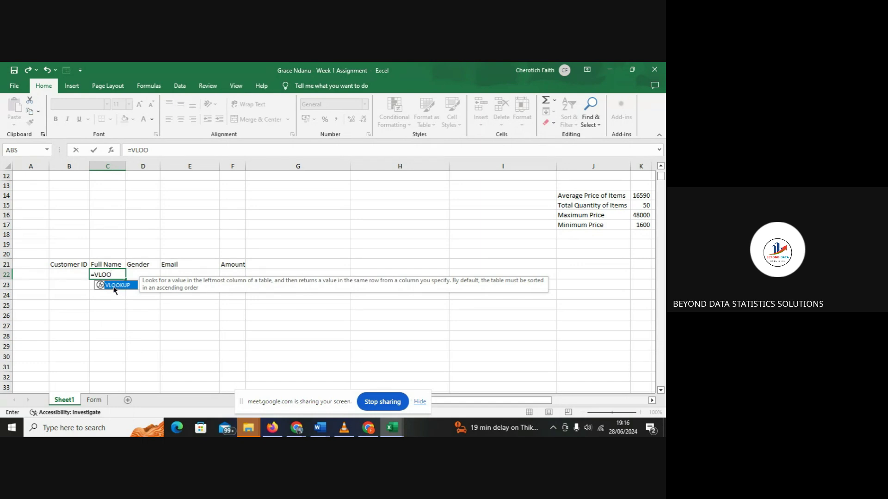
{"action": "key", "text": "Return"}
{"action": "left_click", "coordinate": [113, 277]}
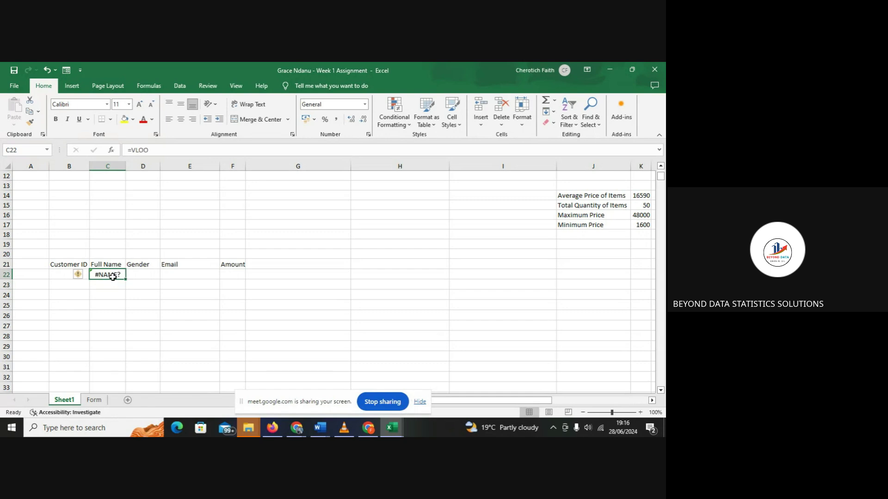
{"action": "left_click", "coordinate": [150, 150]}
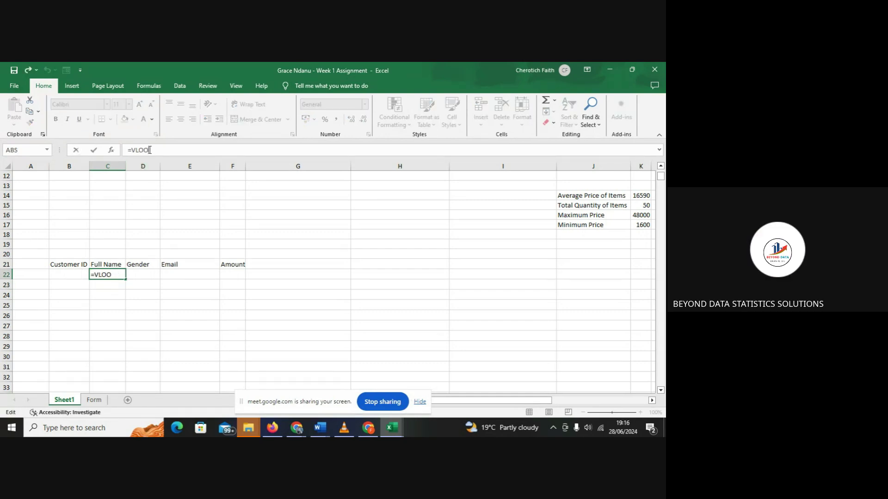
{"action": "type", "text": "K"}
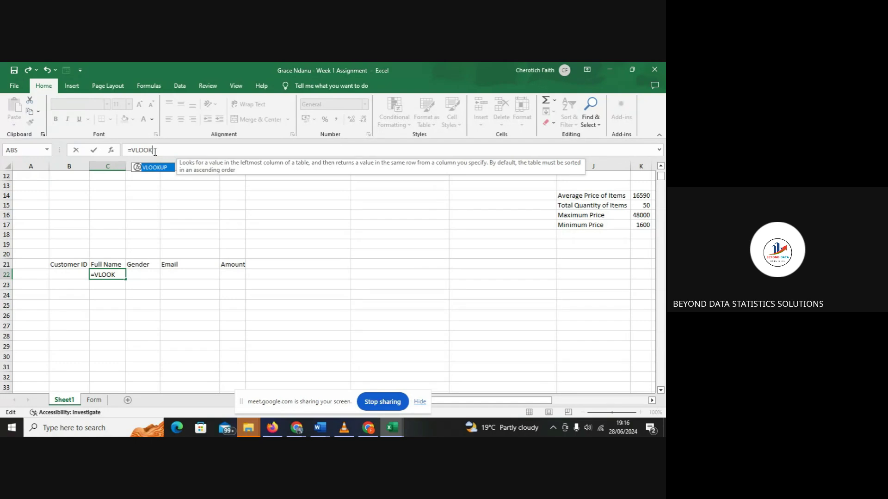
{"action": "type", "text": "UP("}
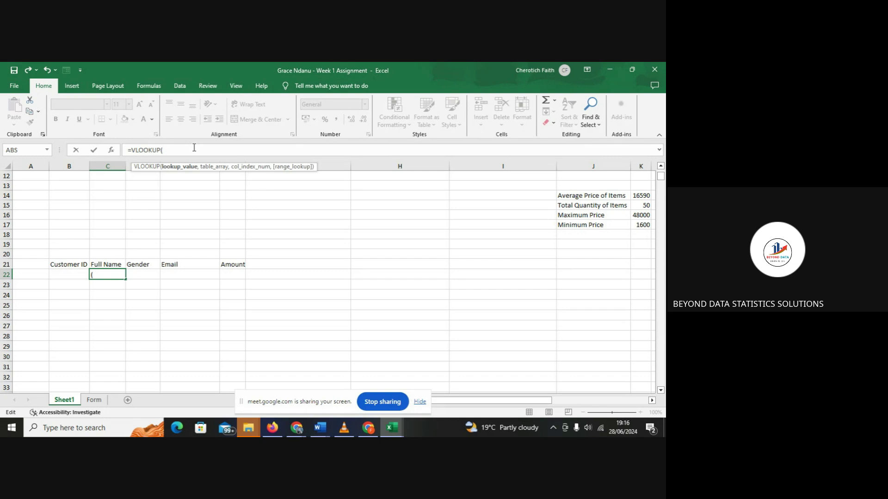
{"action": "left_click", "coordinate": [110, 274]}
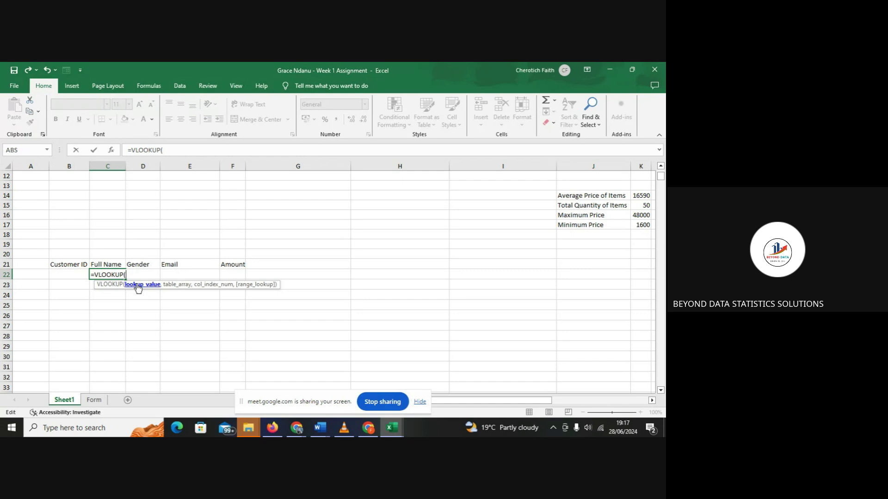
{"action": "left_click", "coordinate": [74, 272]}
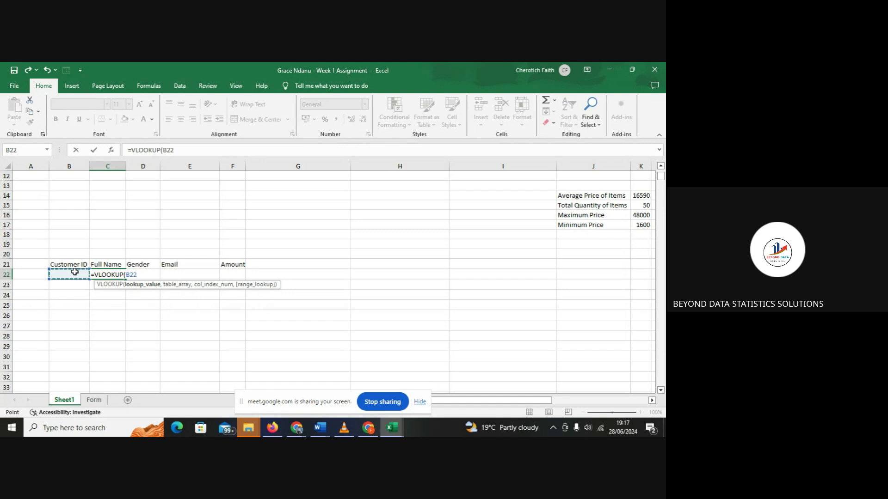
{"action": "type", "text": ":B2,"}
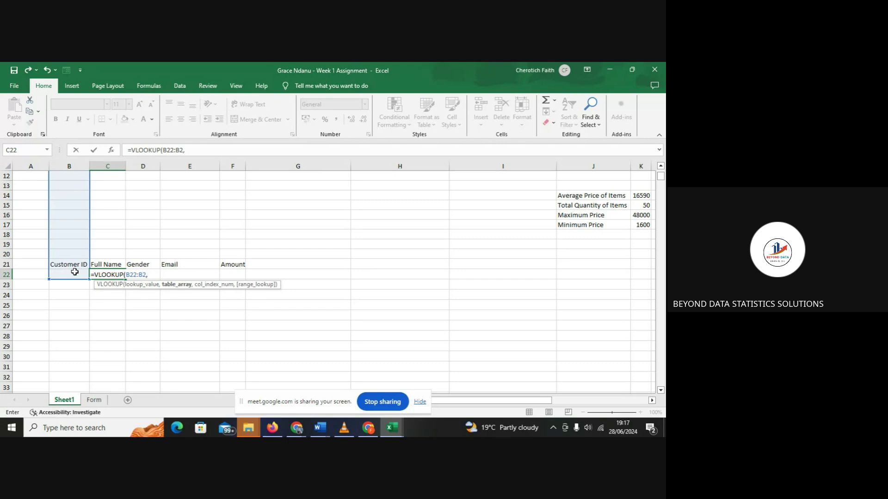
{"action": "key", "text": "BackSpace"}
{"action": "key", "text": "BackSpace"}
{"action": "key", "text": "BackSpace"}
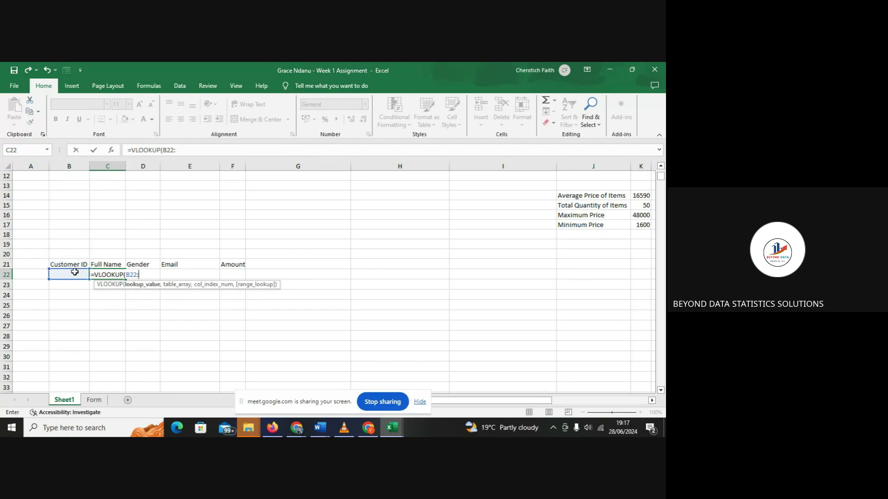
{"action": "type", "text": ","}
- Select the customer table B1:L11 as the table array of C22's VLOOKUP
{"action": "left_click_drag", "start_coordinate": [663, 175], "coordinate": [663, 172]}
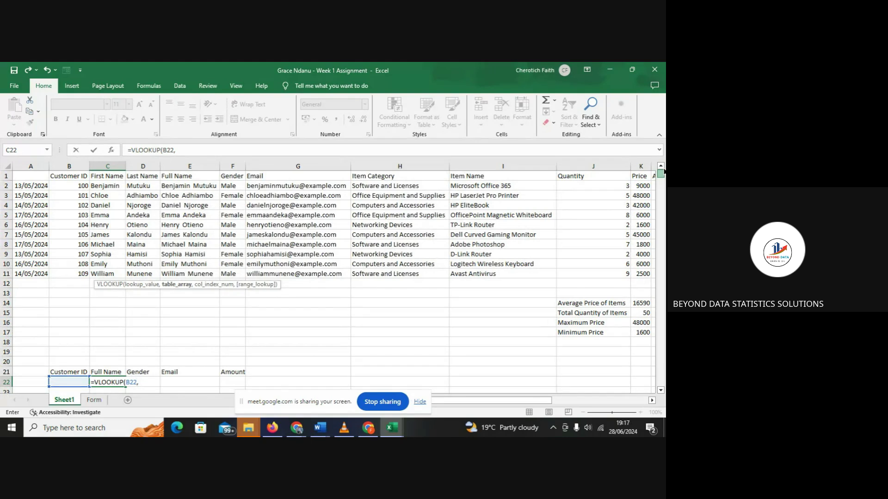
{"action": "left_click", "coordinate": [30, 176]}
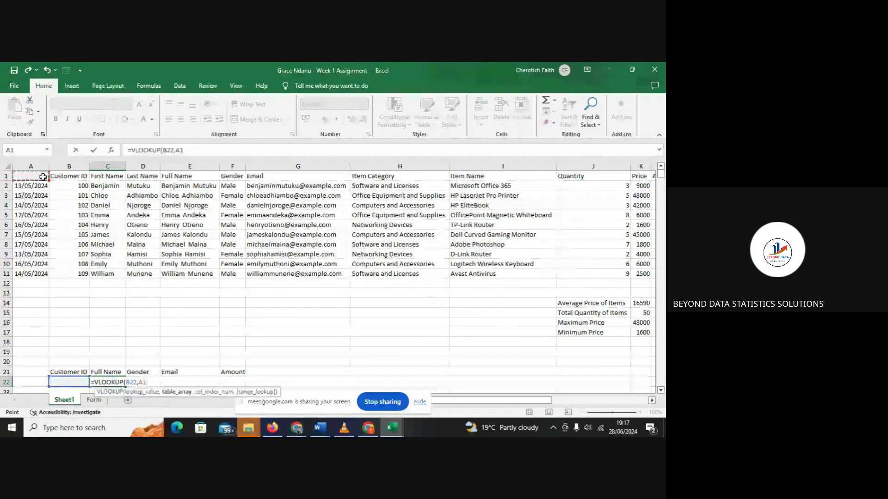
{"action": "left_click_drag", "start_coordinate": [43, 177], "coordinate": [403, 267]}
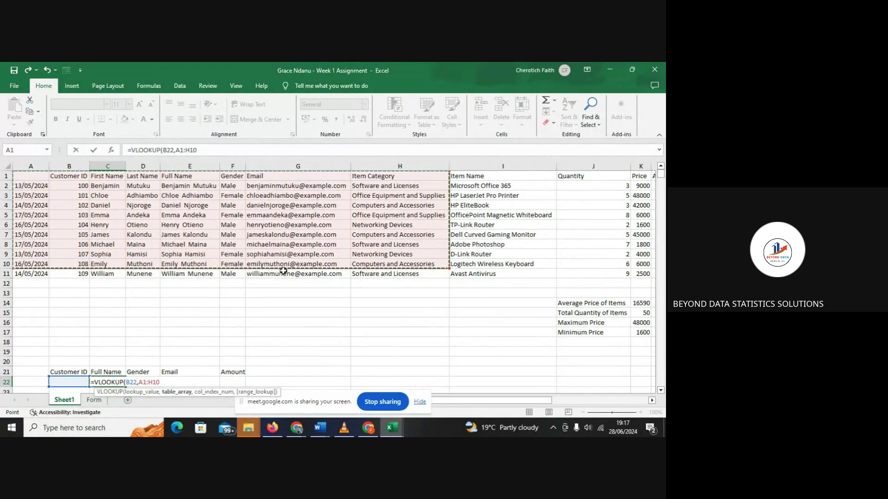
{"action": "left_click", "coordinate": [80, 165]}
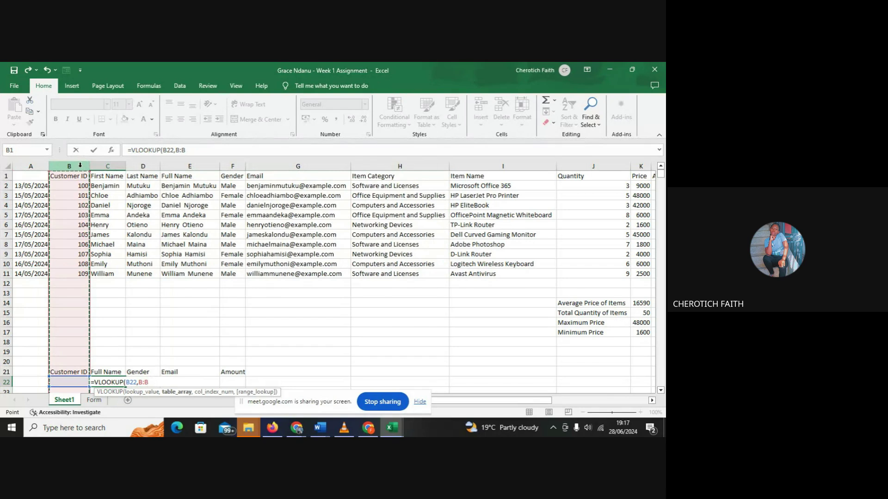
{"action": "left_click", "coordinate": [73, 177]}
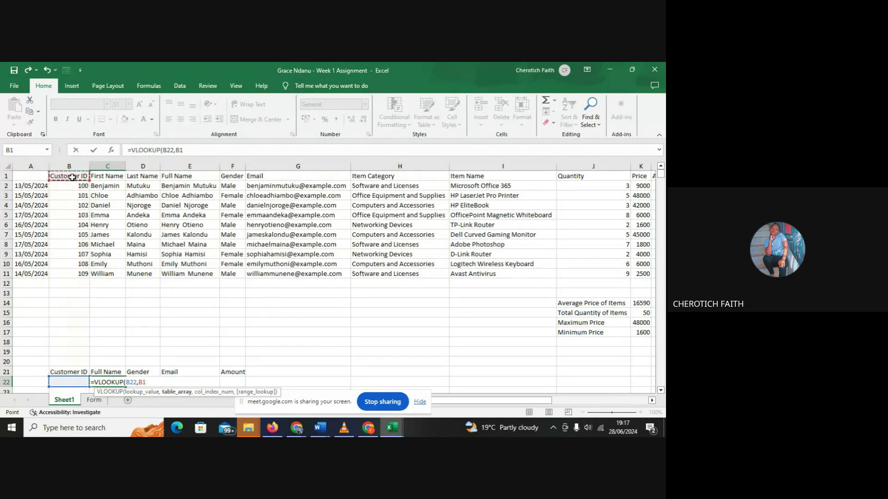
{"action": "left_click", "coordinate": [74, 185]}
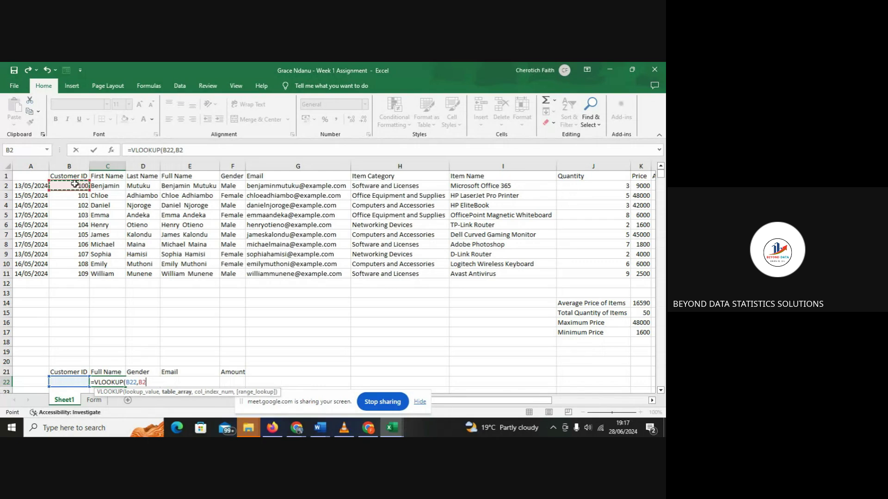
{"action": "left_click_drag", "start_coordinate": [75, 184], "coordinate": [77, 236]}
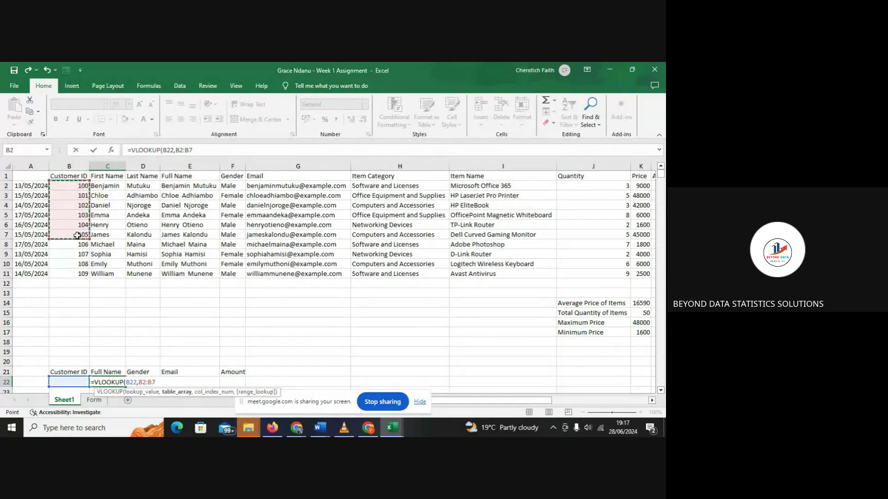
{"action": "left_click", "coordinate": [74, 178]}
{"action": "left_click_drag", "start_coordinate": [74, 178], "coordinate": [82, 274]}
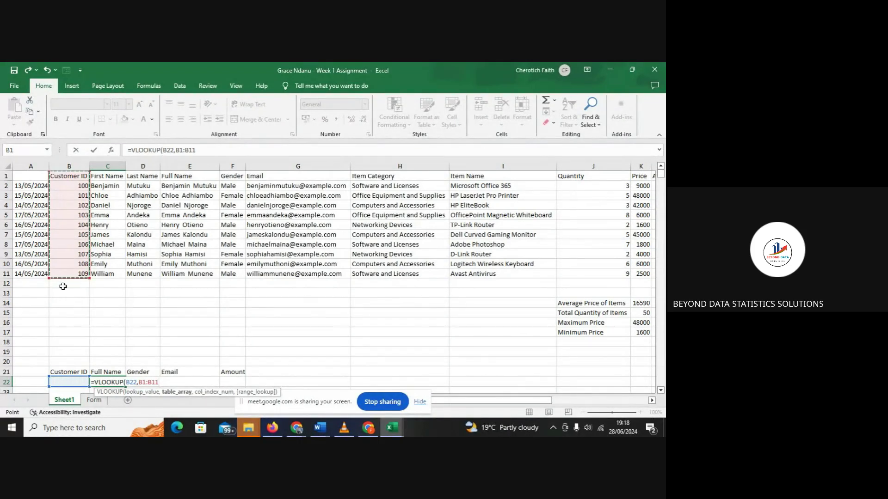
{"action": "left_click", "coordinate": [68, 246]}
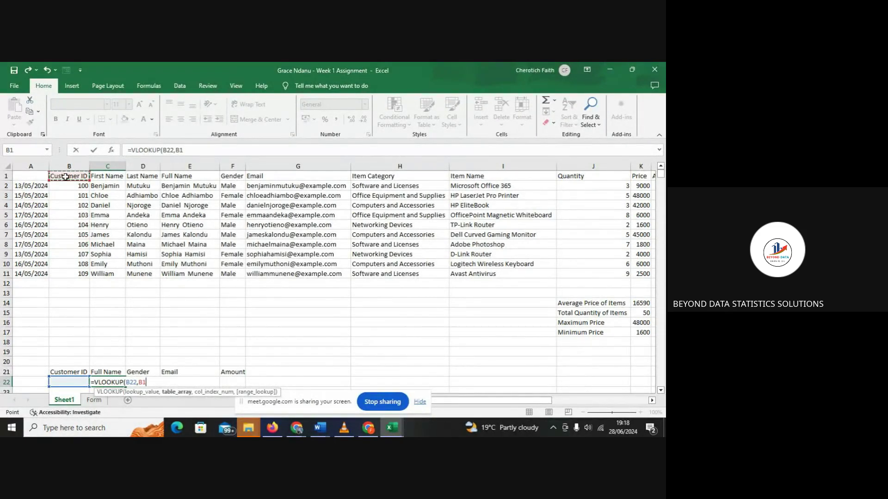
{"action": "left_click_drag", "start_coordinate": [84, 194], "coordinate": [596, 271]}
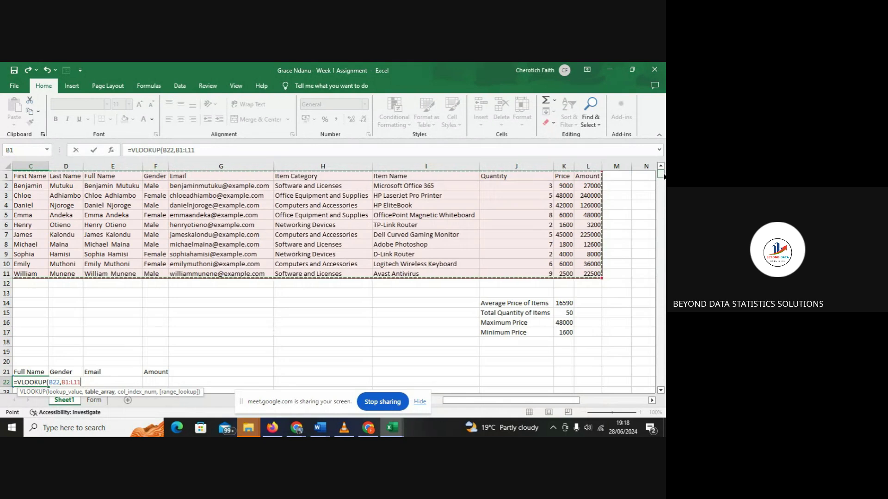
- Add a comma after B1:L11 in C22's VLOOKUP, ready for the column index
{"action": "scroll", "coordinate": [384, 261], "scroll_direction": "down", "scroll_amount": 2}
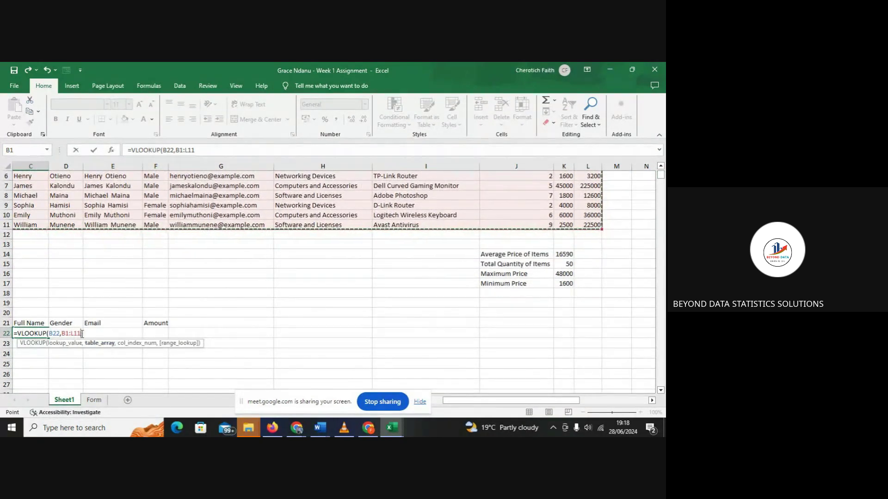
{"action": "type", "text": ","}
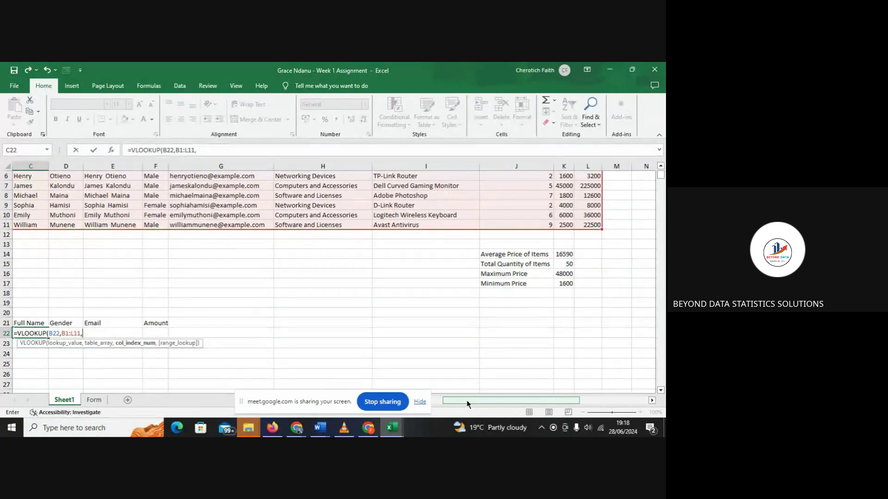
{"action": "left_click_drag", "start_coordinate": [467, 405], "coordinate": [435, 409]}
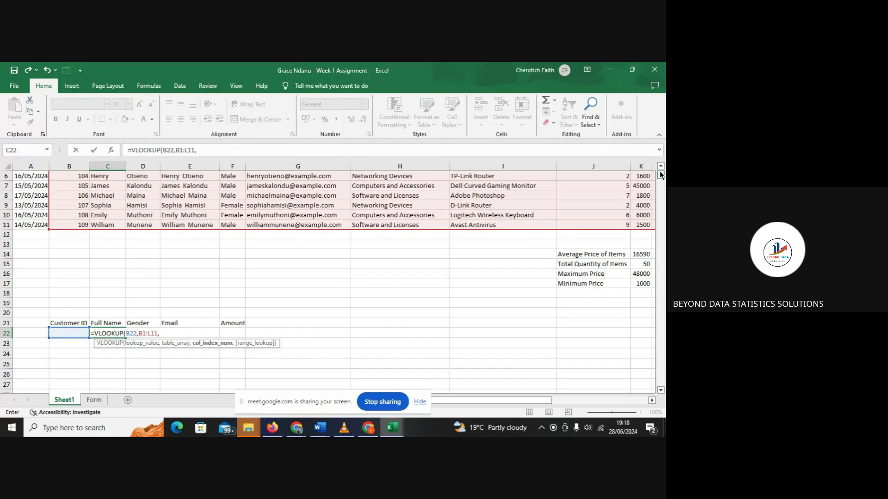
{"action": "scroll", "coordinate": [660, 174], "scroll_direction": "up", "scroll_amount": 2}
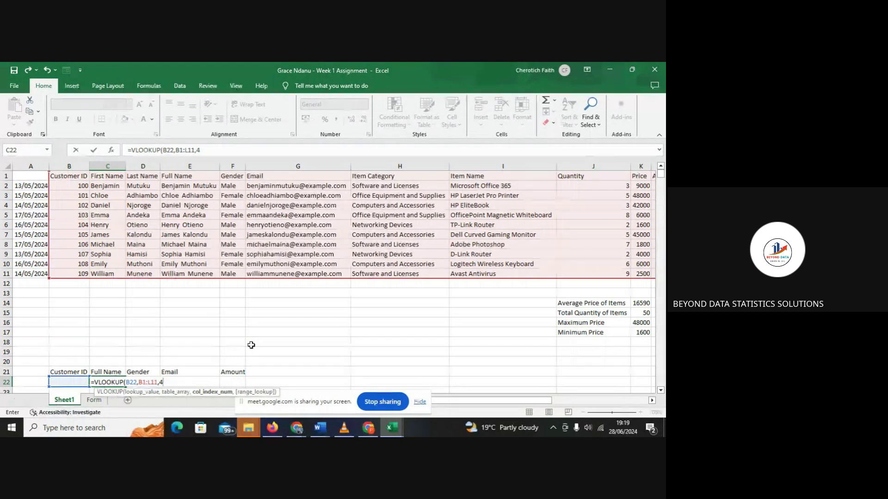
- Close C22's VLOOKUP with FALSE for exact match and enter it, showing #N/A
{"action": "type", "text": ","}
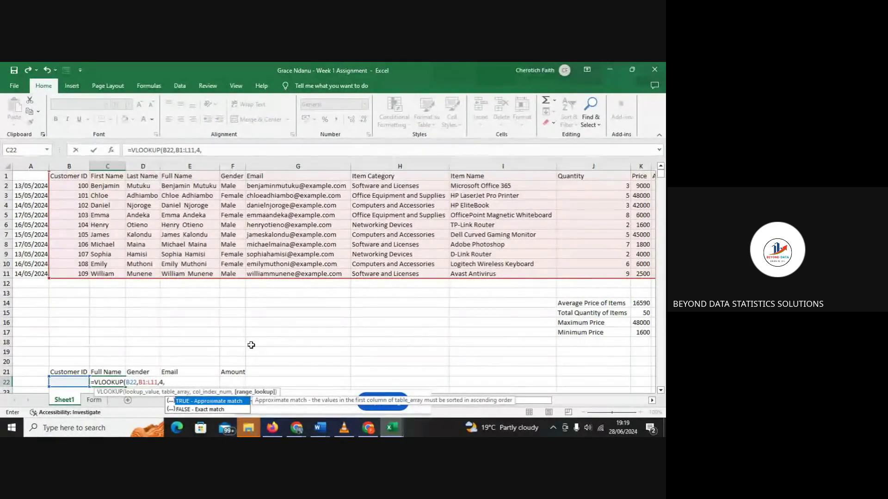
{"action": "left_click", "coordinate": [221, 410]}
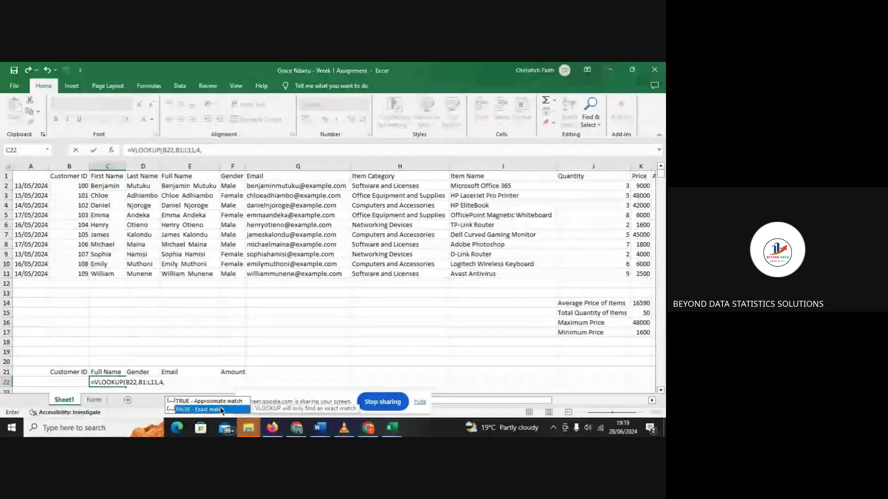
{"action": "double_click", "coordinate": [220, 410]}
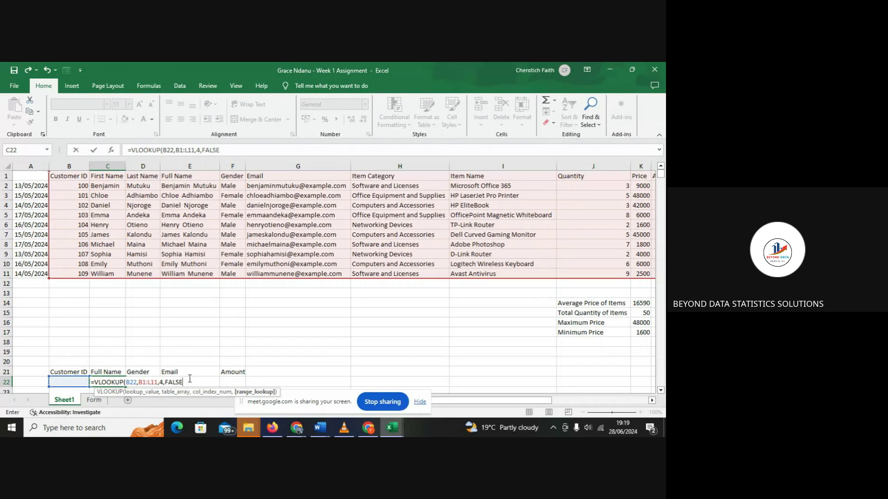
{"action": "type", "text": ")"}
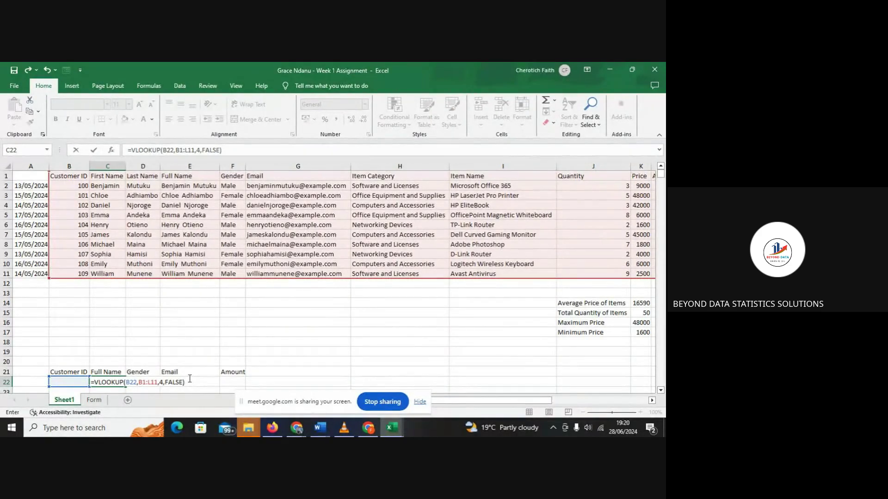
{"action": "key", "text": "Return"}
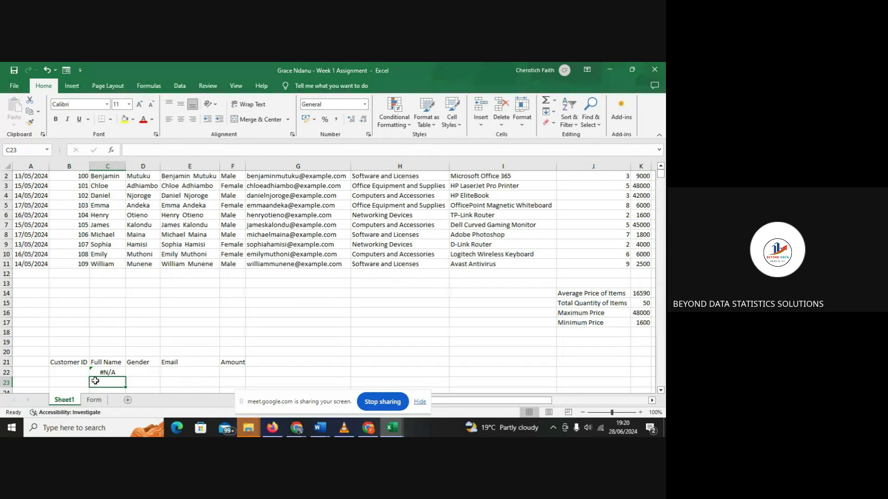
- Enter Customer ID 100 in B22
{"action": "left_click", "coordinate": [63, 370]}
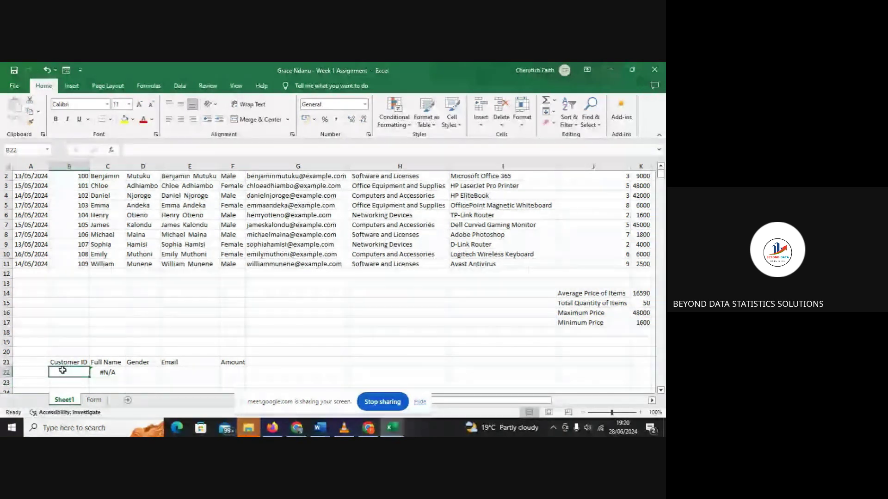
{"action": "type", "text": "100"}
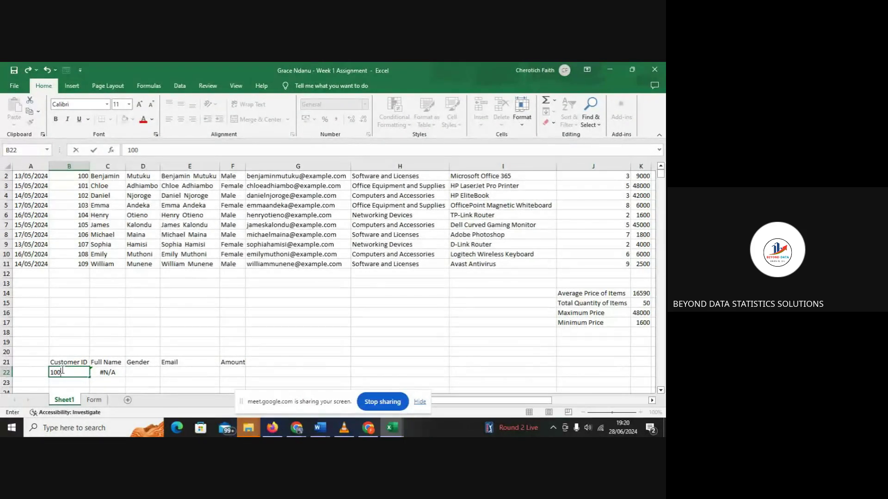
{"action": "key", "text": "Return"}
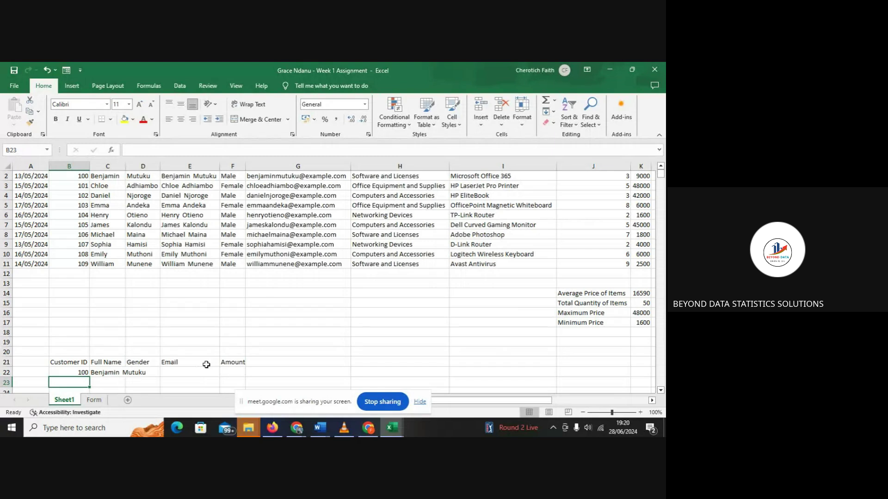
- Check the source Full Name column and widen column C to fit the returned name
{"action": "left_click", "coordinate": [73, 175]}
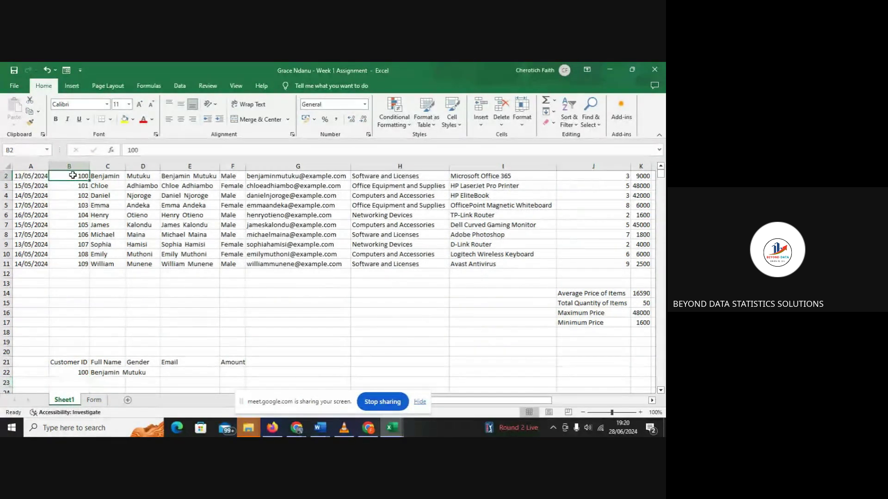
{"action": "left_click", "coordinate": [101, 175]}
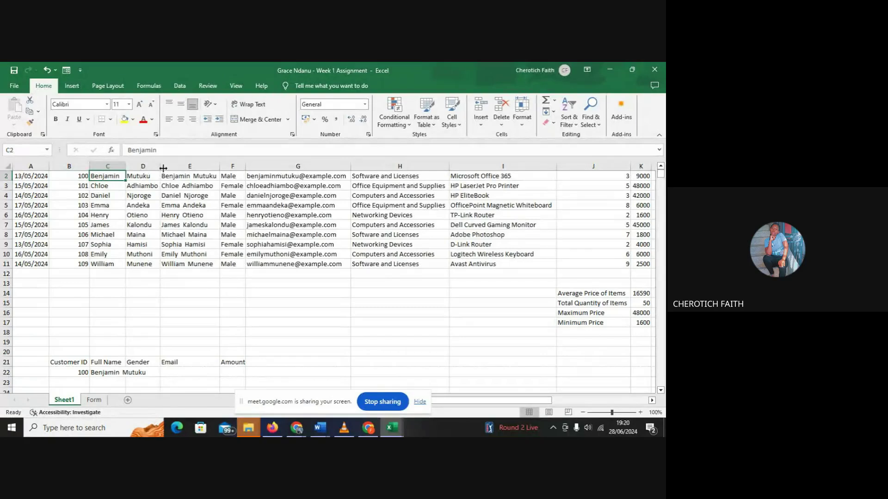
{"action": "left_click", "coordinate": [207, 176]}
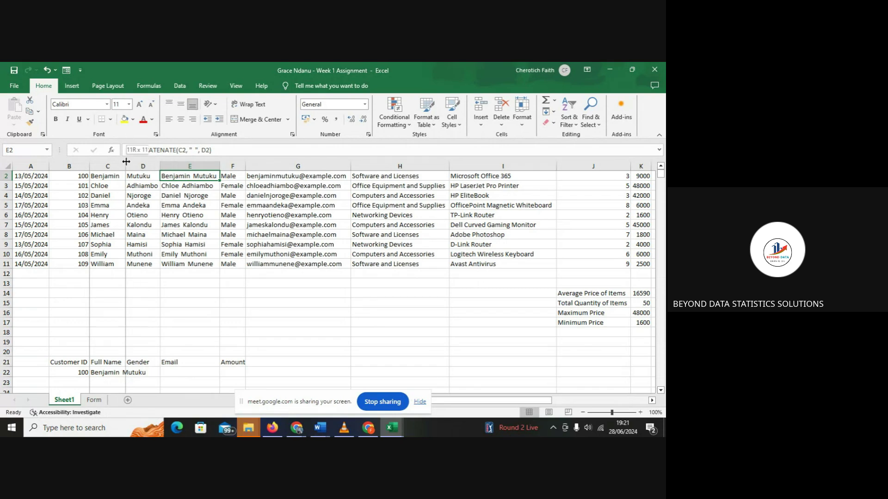
{"action": "left_click_drag", "start_coordinate": [126, 162], "coordinate": [149, 162]}
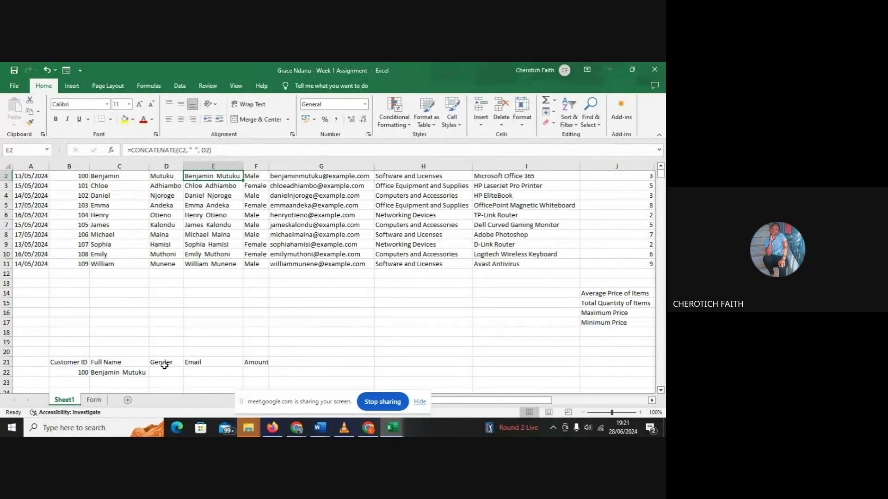
{"action": "left_click", "coordinate": [109, 372]}
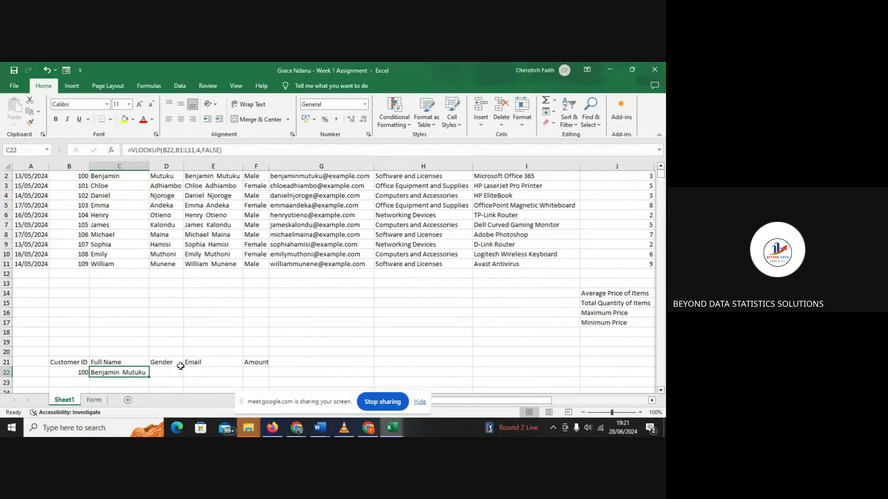
- Lock C22's VLOOKUP table as $B$1:$L$11, then review E2's CONCATENATE formula
{"action": "double_click", "coordinate": [121, 361]}
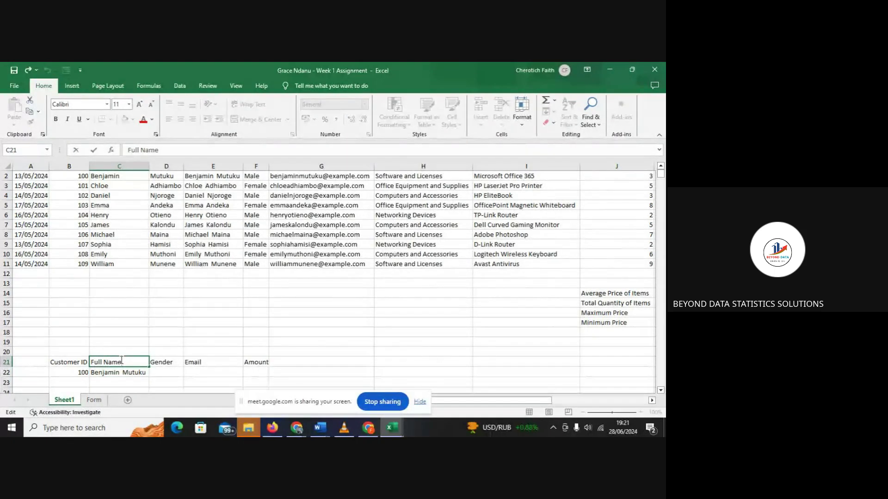
{"action": "double_click", "coordinate": [120, 372]}
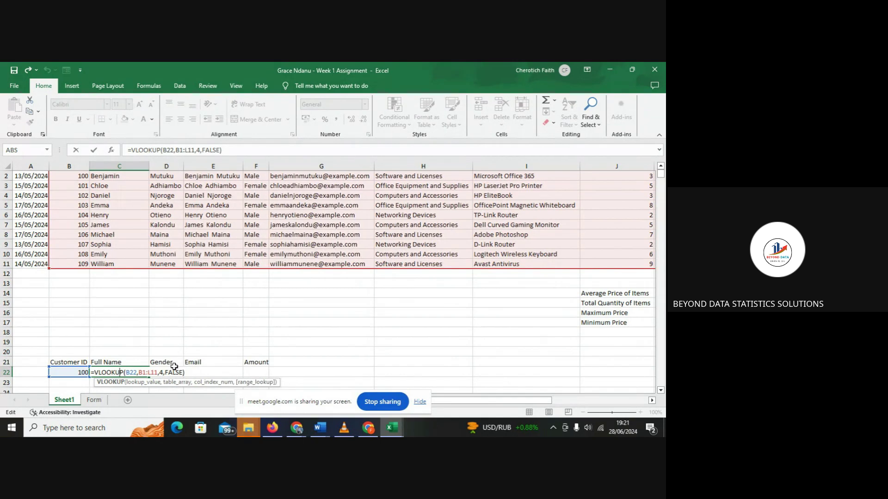
{"action": "left_click", "coordinate": [125, 373]}
{"action": "left_click", "coordinate": [140, 373]}
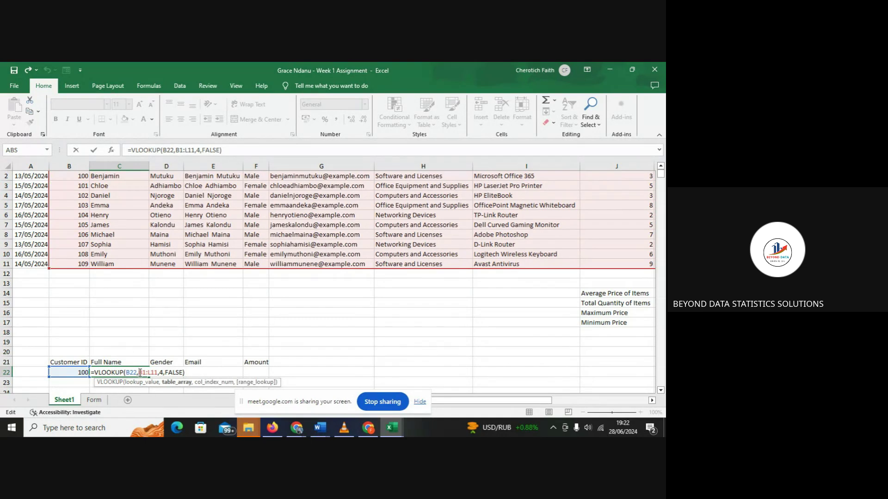
{"action": "type", "text": "$"}
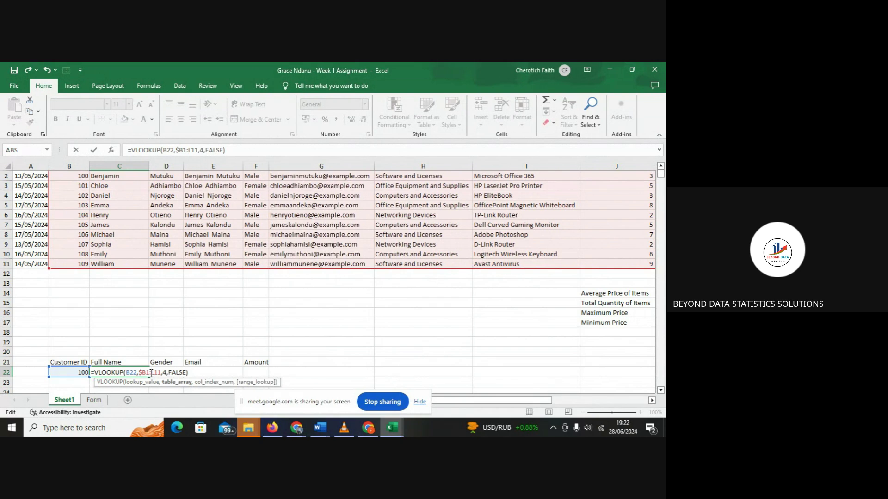
{"action": "type", "text": "$"}
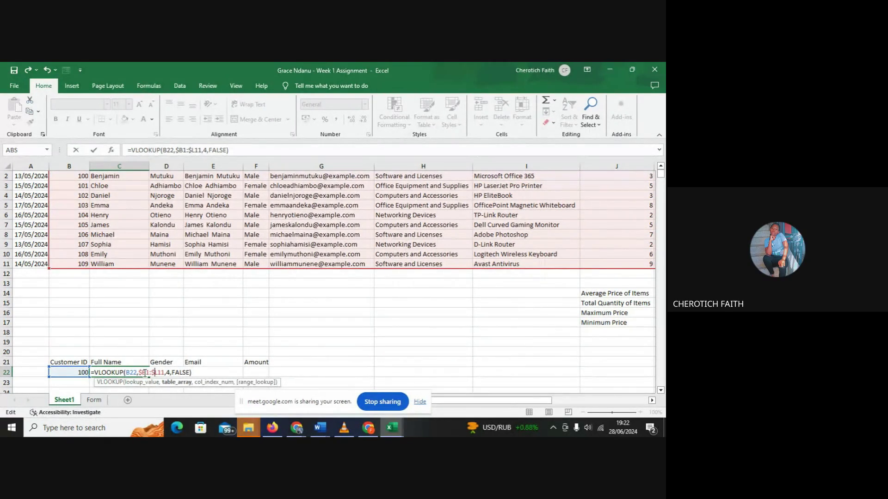
{"action": "type", "text": "$"}
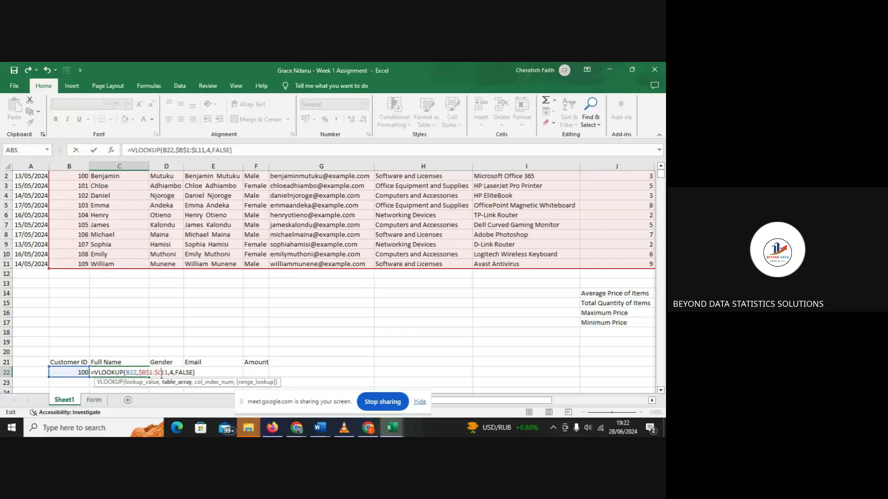
{"action": "left_click", "coordinate": [161, 372]}
{"action": "type", "text": "$"}
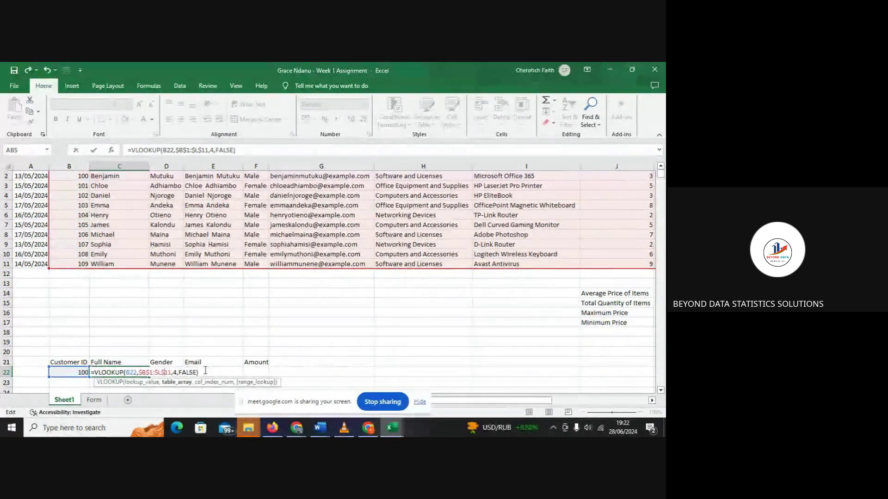
{"action": "key", "text": "Return"}
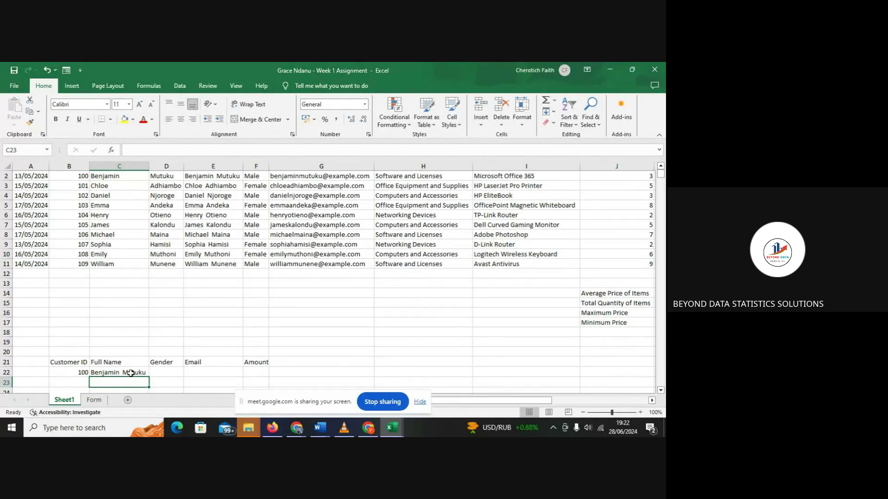
{"action": "left_click", "coordinate": [197, 177]}
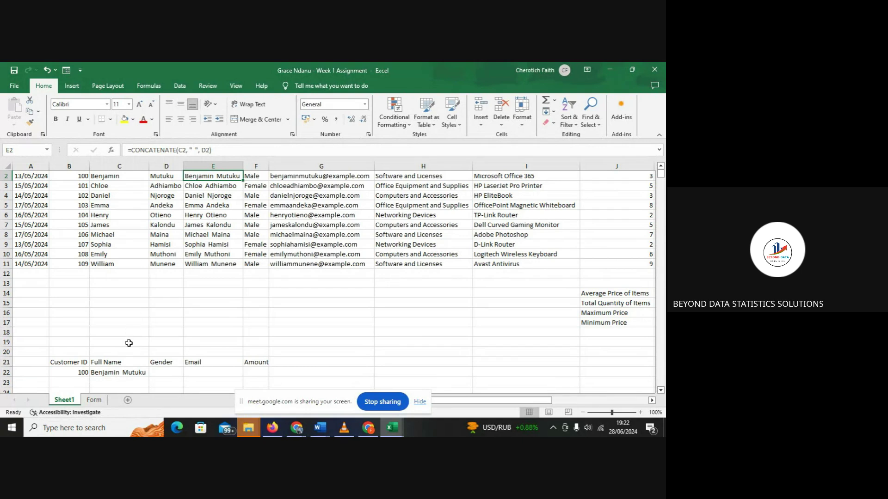
{"action": "left_click", "coordinate": [118, 373]}
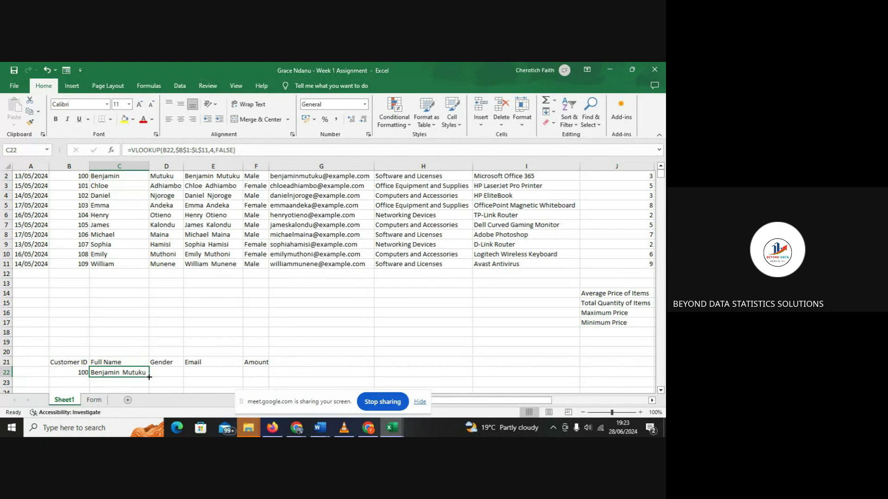
- Fill C22's lookup formula right into D22:F22 and open D22's Gender formula
{"action": "left_click_drag", "start_coordinate": [149, 377], "coordinate": [264, 370]}
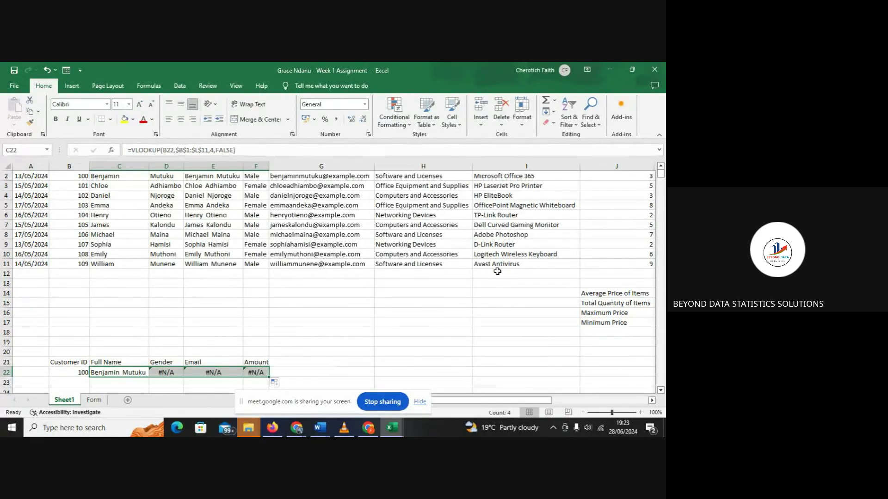
{"action": "left_click_drag", "start_coordinate": [661, 178], "coordinate": [662, 179]}
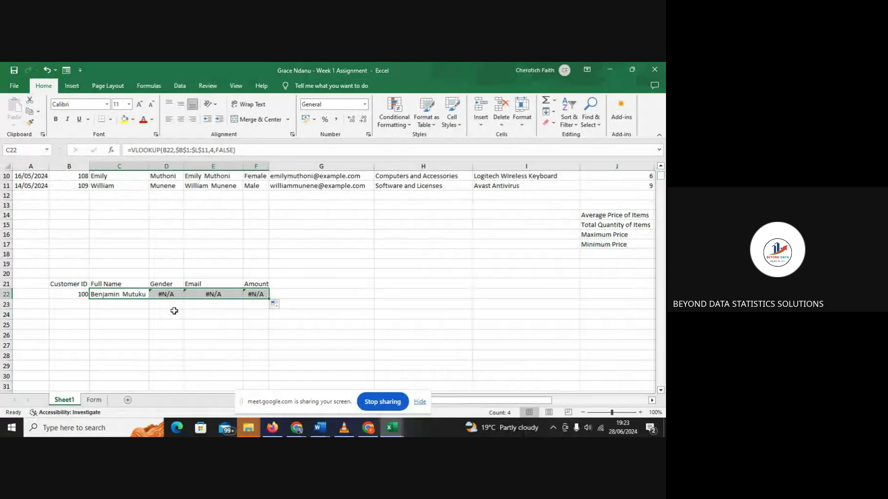
{"action": "left_click", "coordinate": [168, 293]}
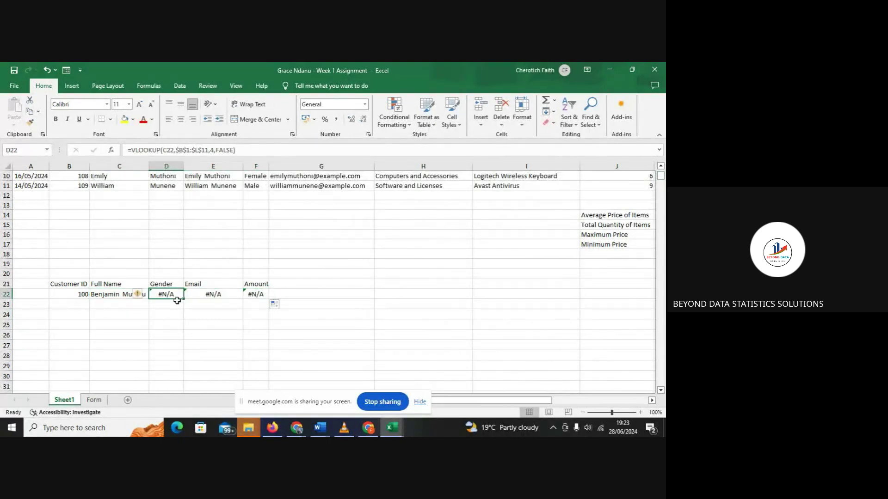
{"action": "double_click", "coordinate": [171, 295]}
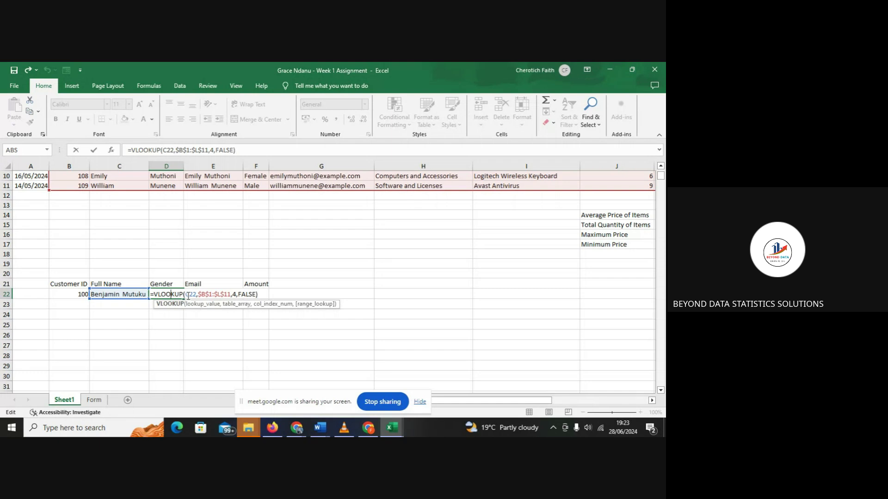
- Change D22's lookup from C22 to B22 and column index 4 to 5, returning Male
{"action": "left_click", "coordinate": [188, 296]}
{"action": "key", "text": "BackSpace"}
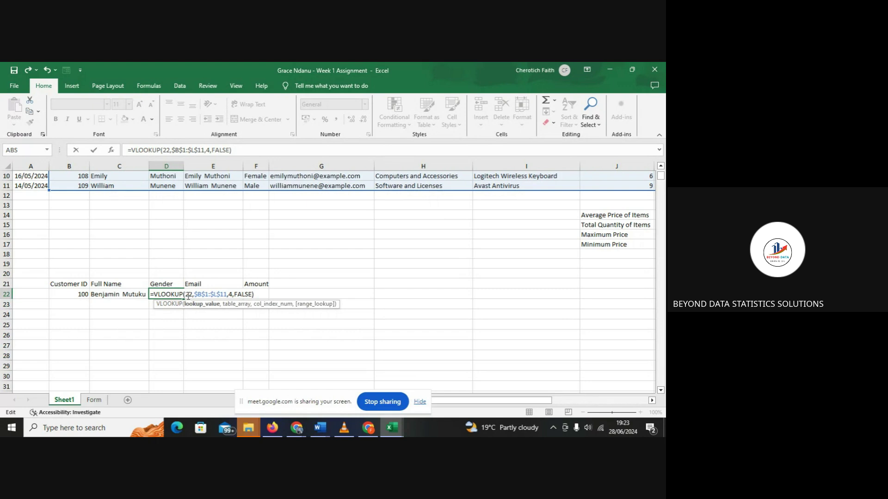
{"action": "type", "text": "B"}
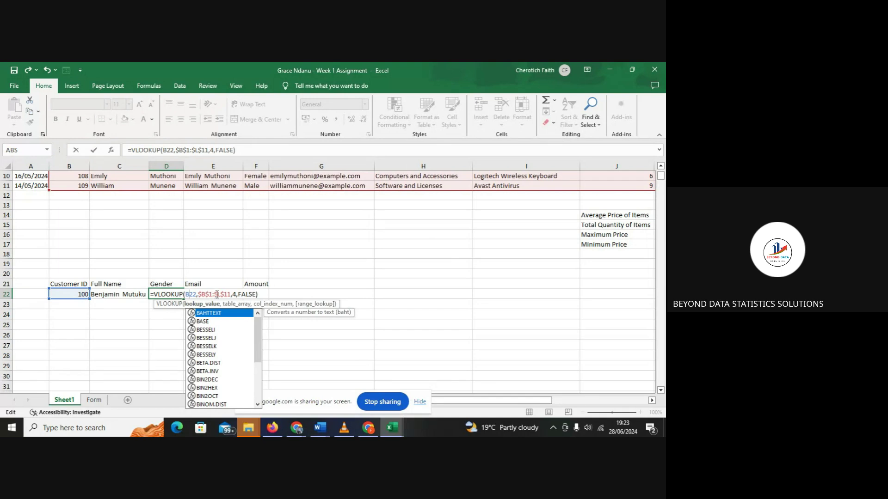
{"action": "left_click", "coordinate": [235, 295]}
{"action": "key", "text": "BackSpace"}
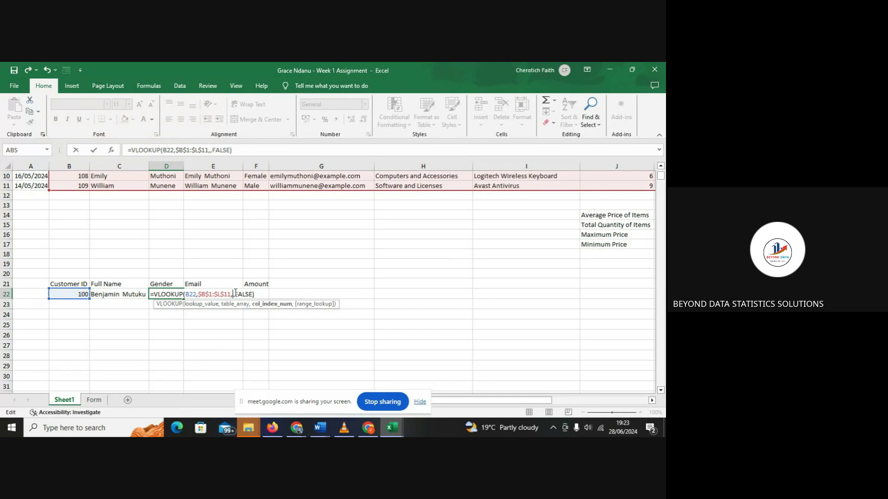
{"action": "type", "text": "5"}
{"action": "key", "text": "Return"}
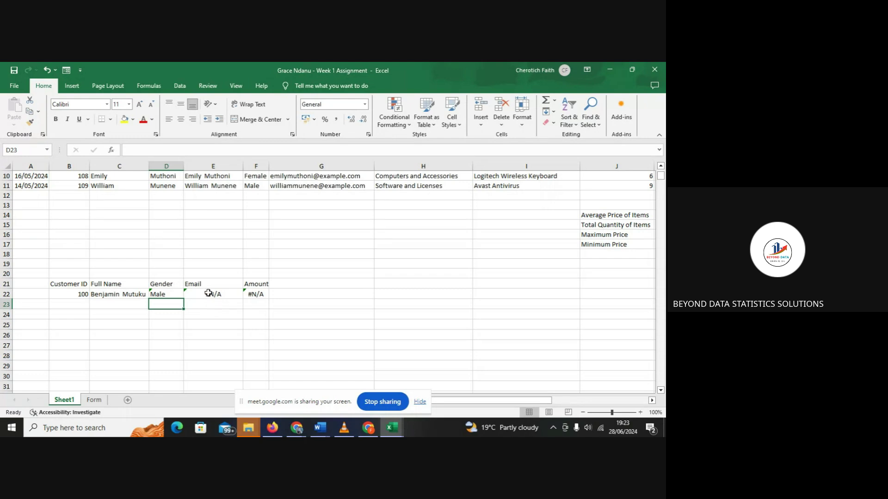
- Change E22's lookup from D22 to B22 and column index 4 to 6
{"action": "left_click", "coordinate": [208, 294]}
{"action": "double_click", "coordinate": [208, 293]}
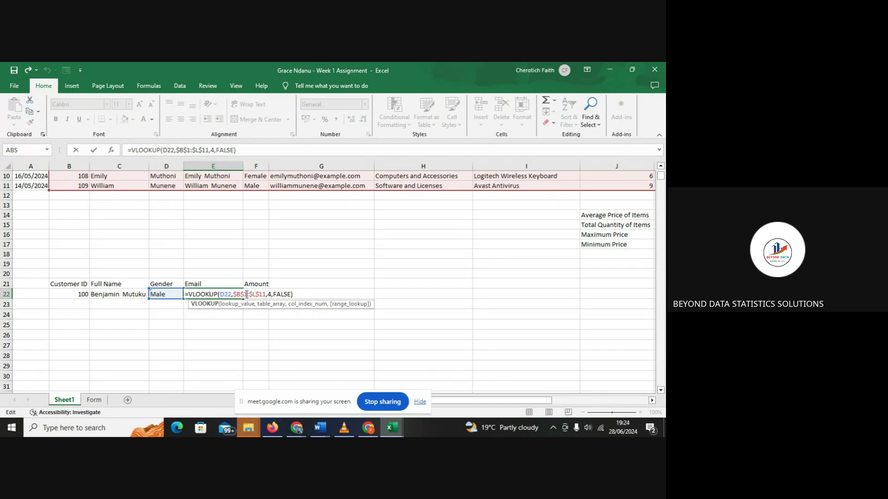
{"action": "left_click", "coordinate": [224, 294]}
{"action": "key", "text": "BackSpace"}
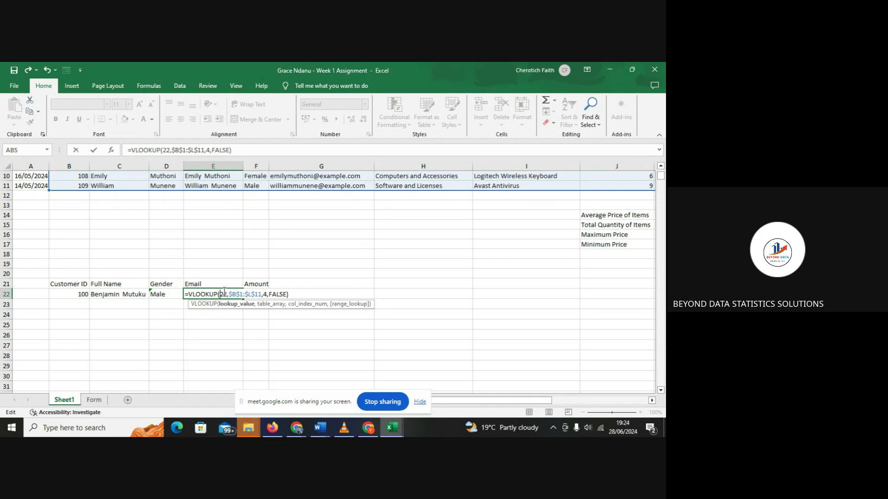
{"action": "type", "text": "B"}
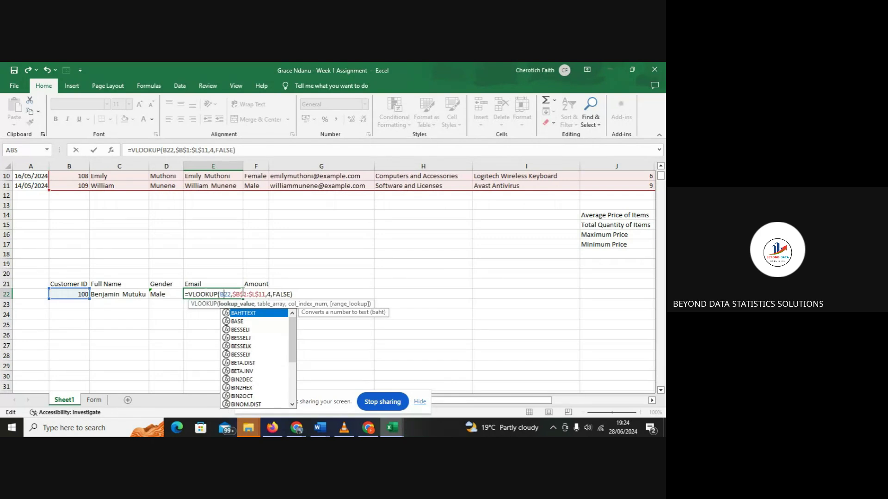
{"action": "left_click", "coordinate": [271, 295]}
{"action": "key", "text": "BackSpace"}
{"action": "type", "text": "6"}
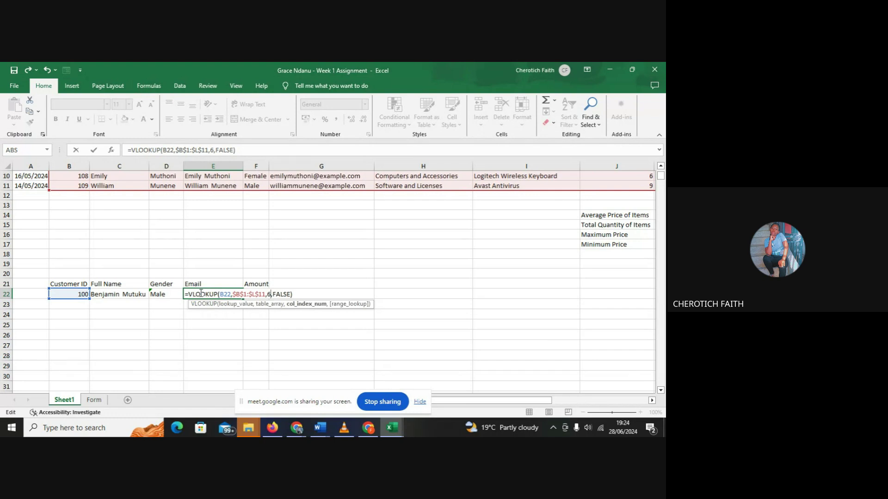
{"action": "key", "text": "Return"}
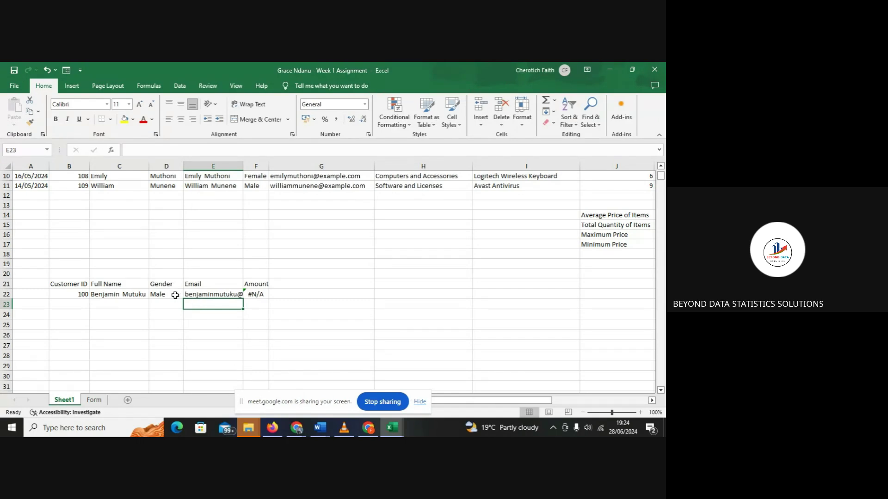
- Review the Customer ID and lookup formulas across B22 through F22
{"action": "left_click", "coordinate": [80, 292]}
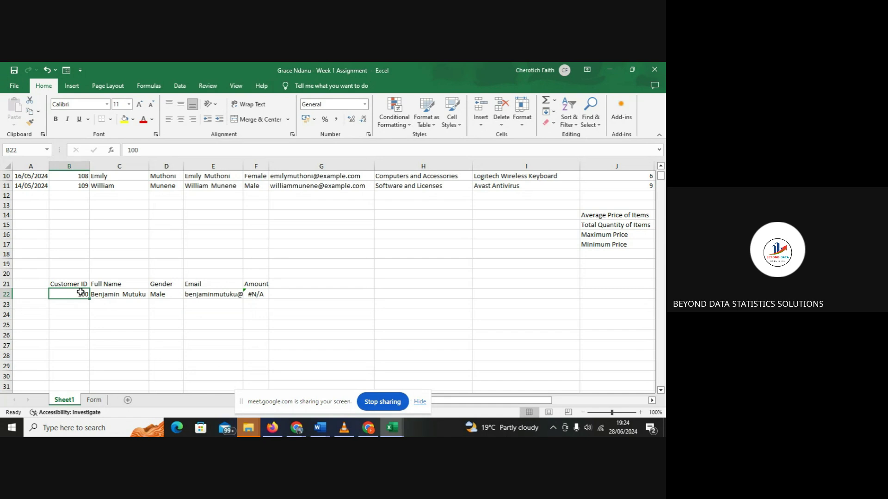
{"action": "double_click", "coordinate": [81, 292]}
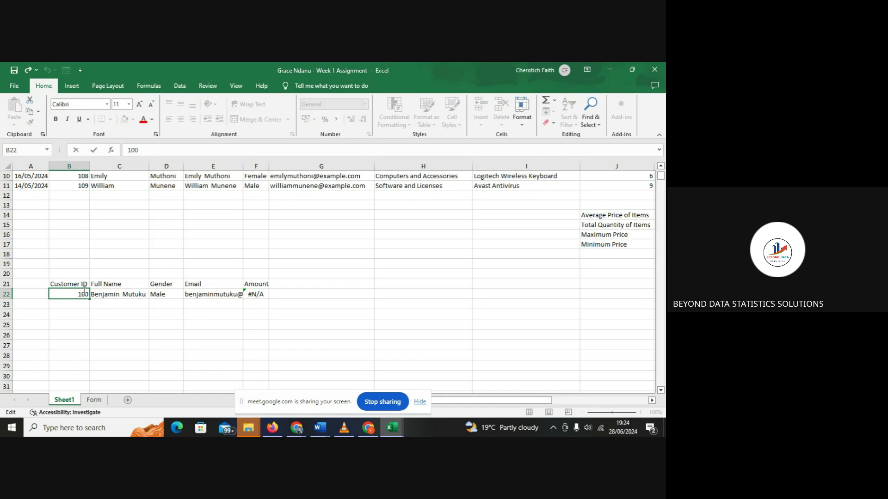
{"action": "left_click", "coordinate": [132, 294]}
{"action": "left_click", "coordinate": [176, 295]}
{"action": "left_click", "coordinate": [208, 293]}
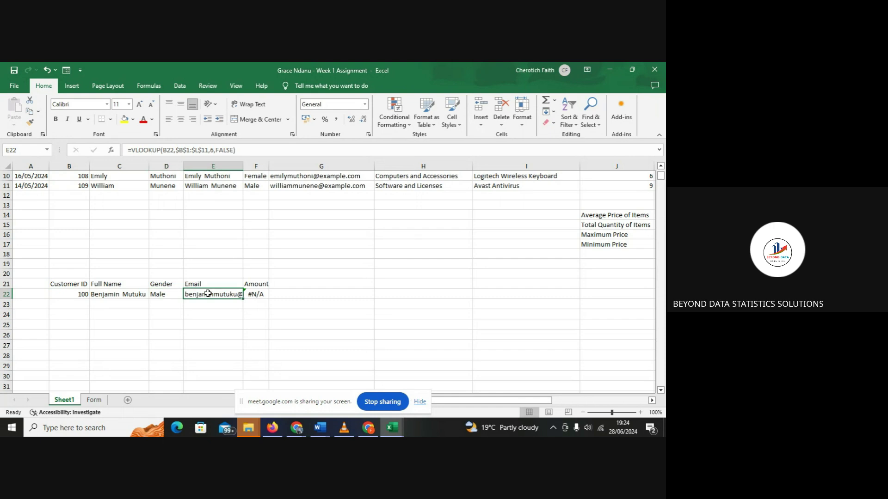
{"action": "left_click", "coordinate": [262, 294]}
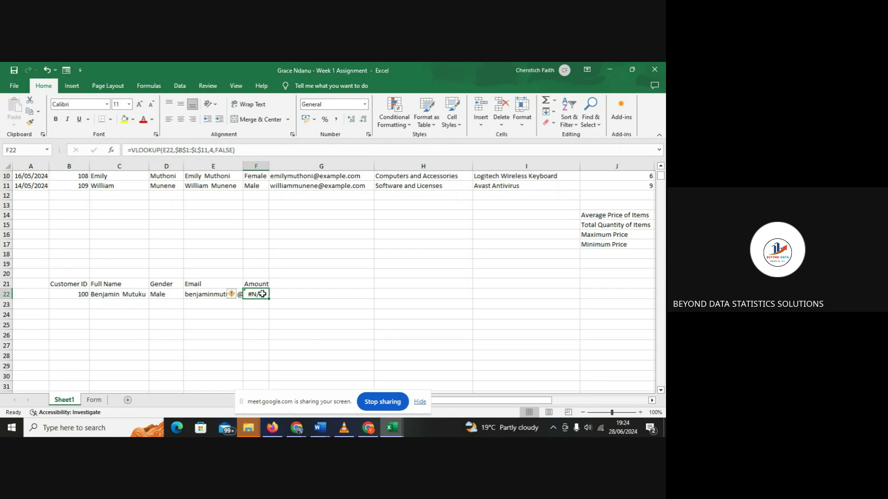
- Point F22's lookup at B22 with column index 11, returning 27000
{"action": "double_click", "coordinate": [262, 294]}
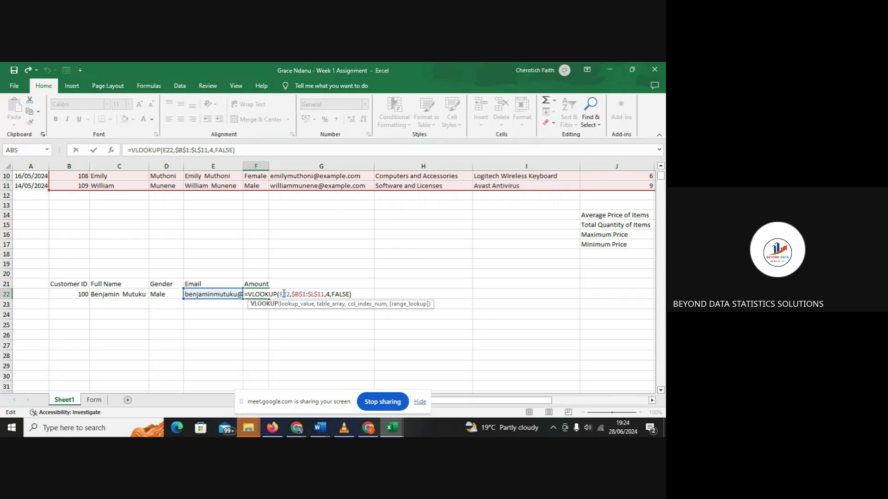
{"action": "left_click", "coordinate": [284, 294]}
{"action": "key", "text": "BackSpace"}
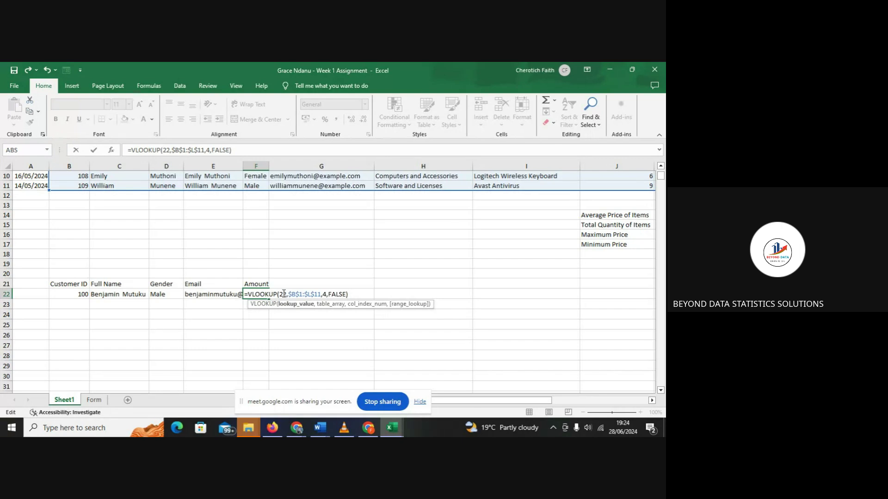
{"action": "type", "text": "B"}
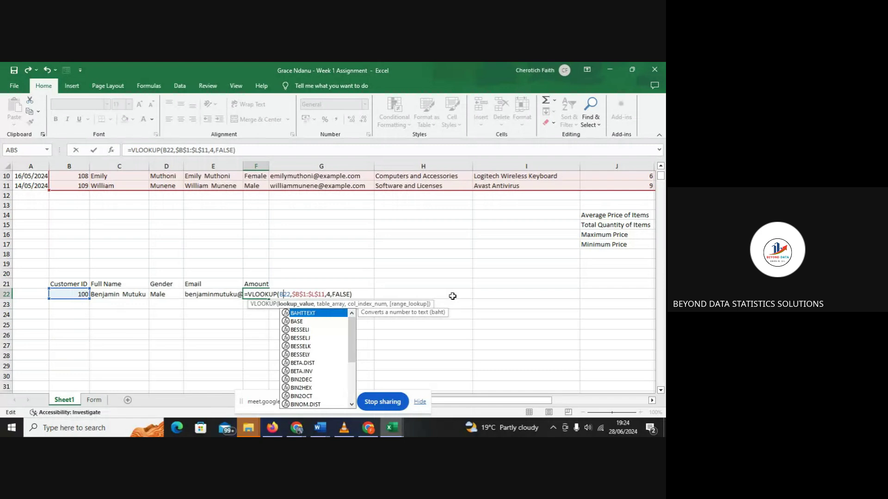
{"action": "left_click_drag", "start_coordinate": [539, 404], "coordinate": [600, 391]}
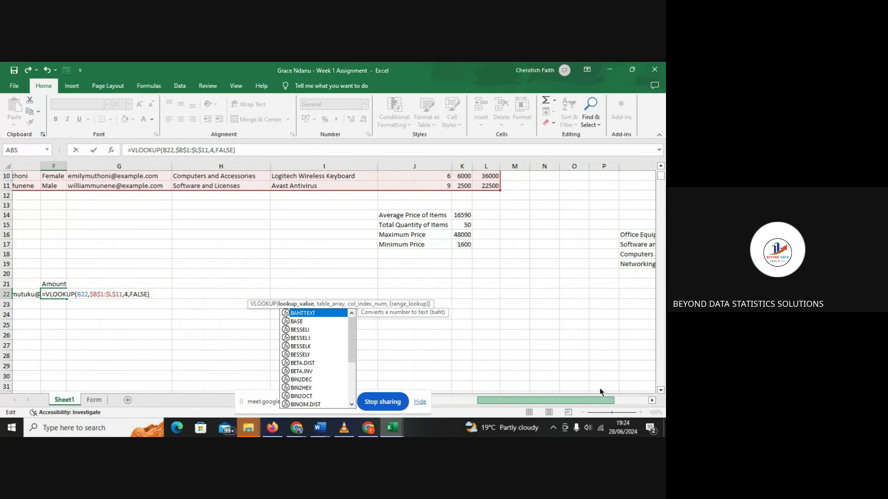
{"action": "scroll", "coordinate": [599, 392], "scroll_direction": "right", "scroll_amount": 1}
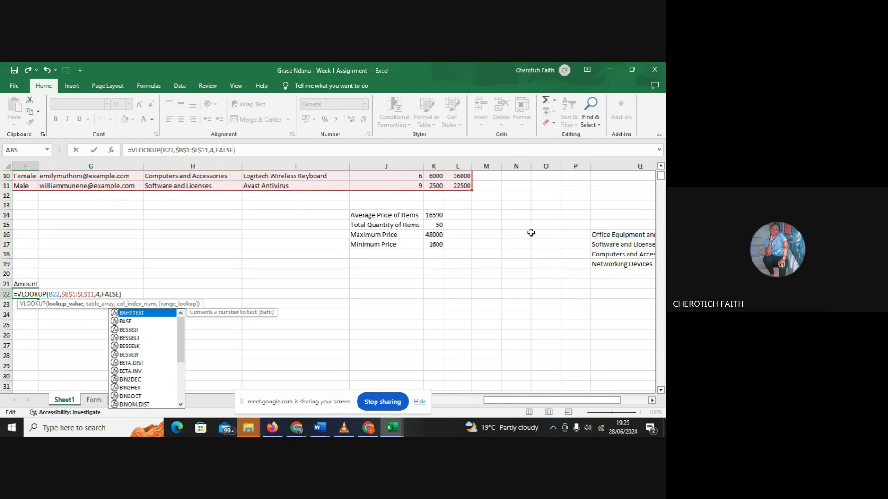
{"action": "scroll", "coordinate": [660, 179], "scroll_direction": "up", "scroll_amount": 3}
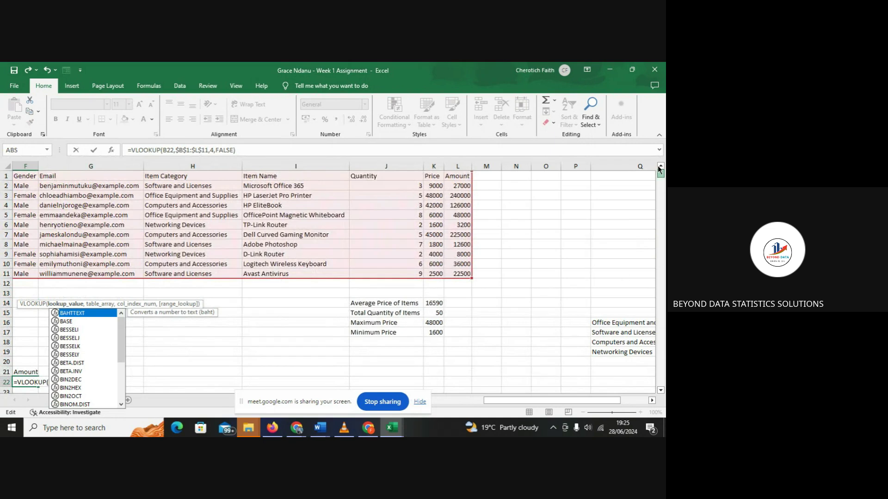
{"action": "scroll", "coordinate": [662, 178], "scroll_direction": "down", "scroll_amount": 5}
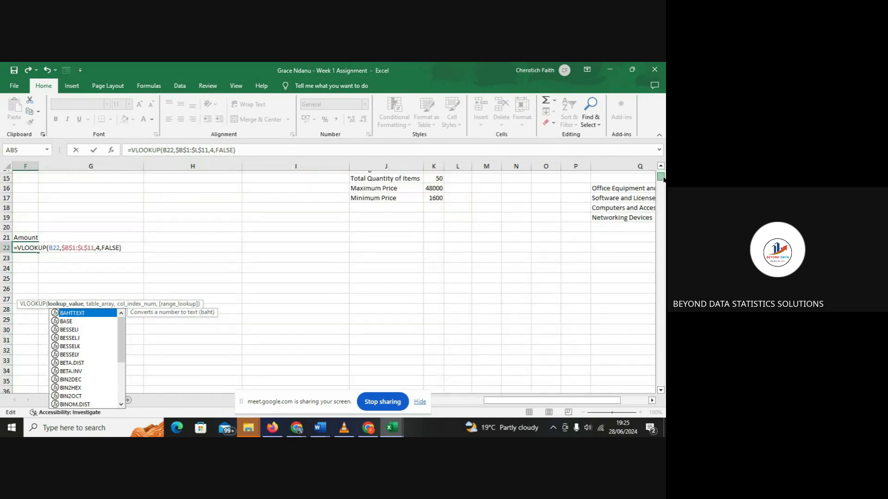
{"action": "double_click", "coordinate": [98, 245]}
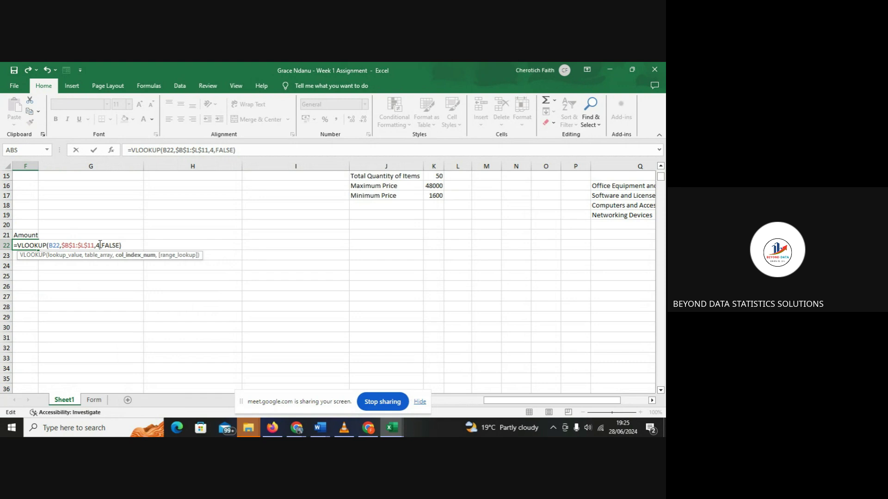
{"action": "type", "text": "11"}
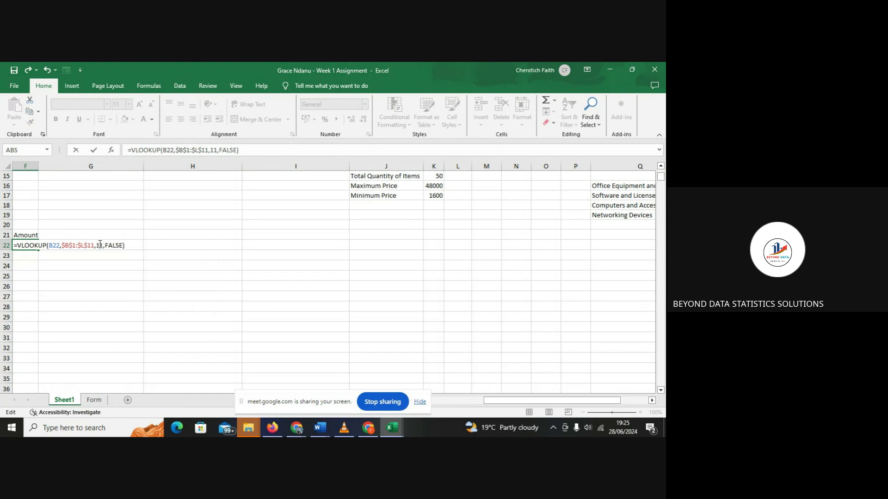
{"action": "key", "text": "Return"}
{"action": "left_click_drag", "start_coordinate": [493, 402], "coordinate": [414, 413]}
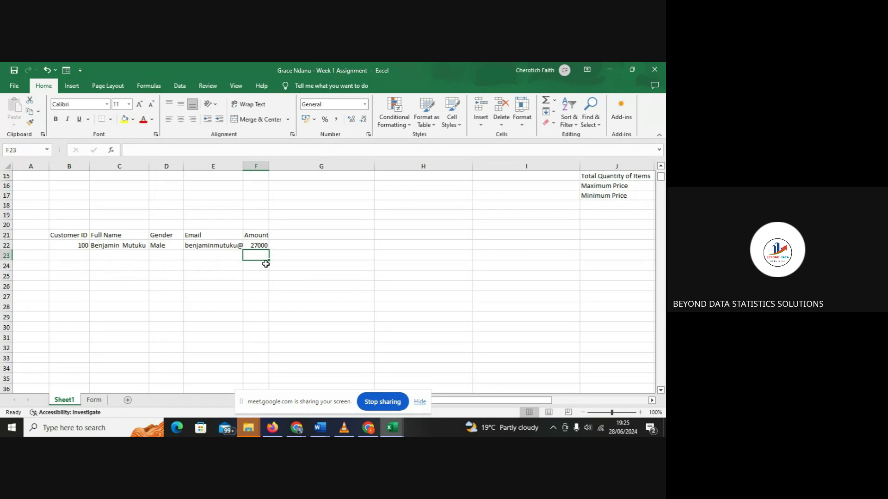
- Change B22's Customer ID from 100 to 109 so row 22 shows amount 22500
{"action": "left_click", "coordinate": [81, 246]}
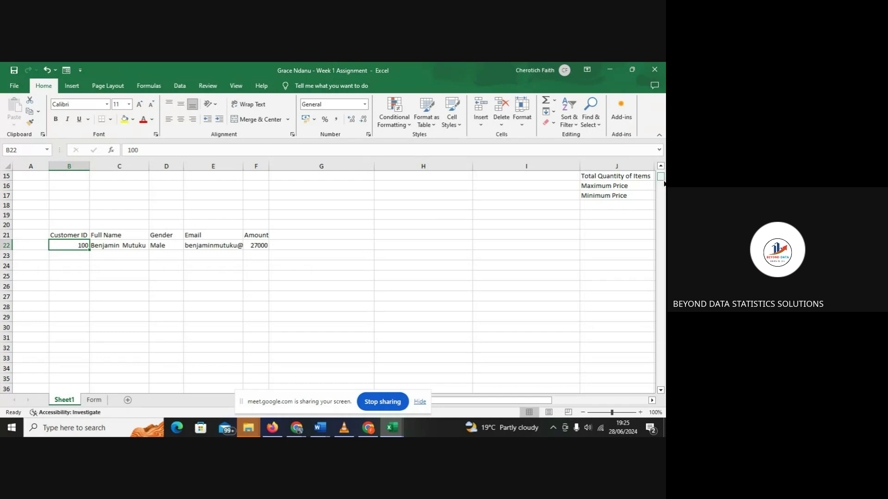
{"action": "left_click_drag", "start_coordinate": [660, 181], "coordinate": [660, 174]}
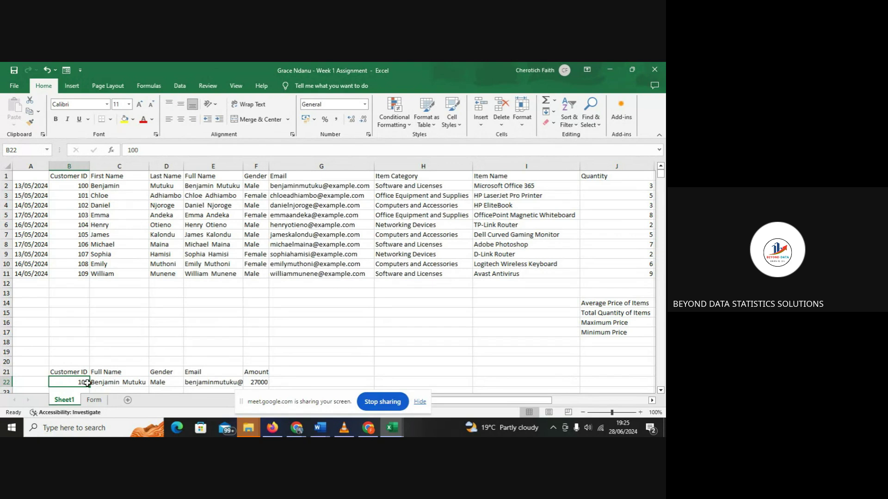
{"action": "left_click", "coordinate": [154, 147]}
{"action": "key", "text": "BackSpace"}
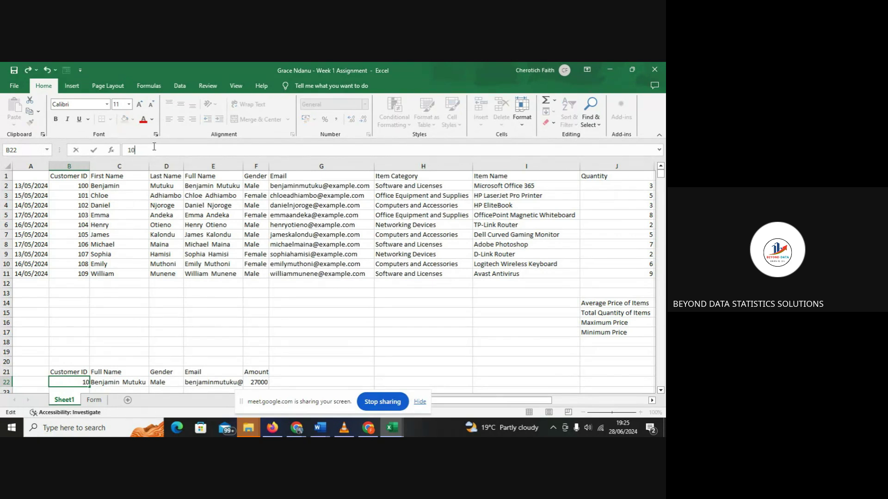
{"action": "type", "text": "9"}
{"action": "key", "text": "Return"}
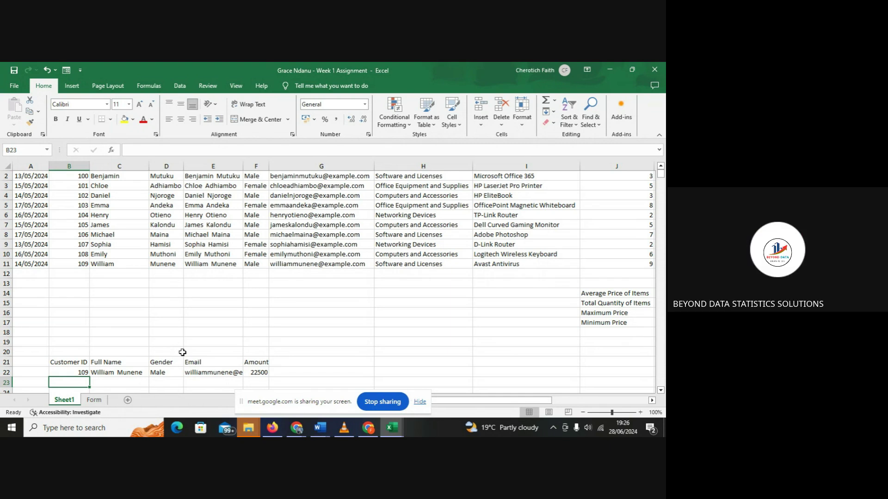
{"action": "mouse_move", "coordinate": [301, 433]}
- Enter Customer ID 110 in B22, giving #N/A, and open C22's formula
{"action": "left_click", "coordinate": [87, 373]}
{"action": "type", "text": "110"}
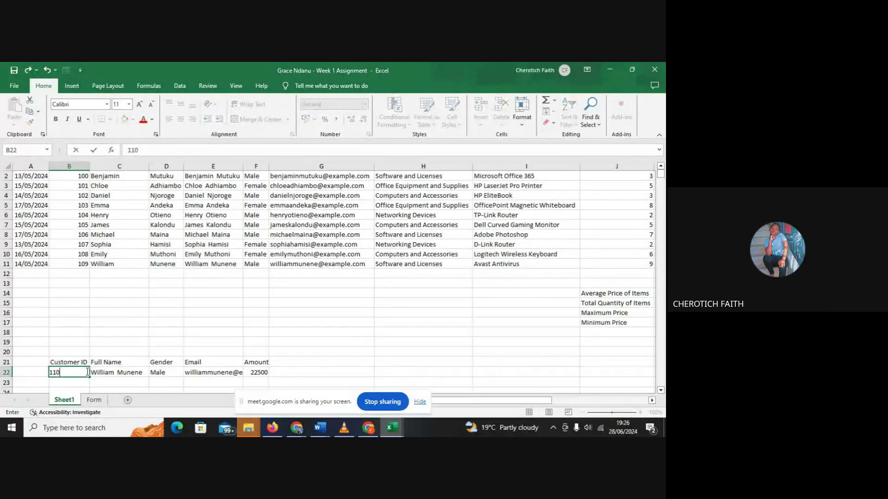
{"action": "key", "text": "Return"}
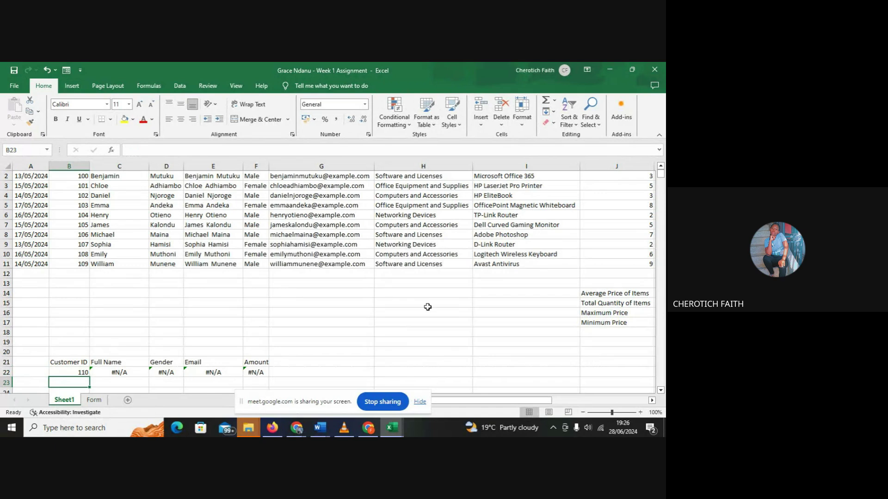
{"action": "left_click_drag", "start_coordinate": [660, 175], "coordinate": [659, 179]}
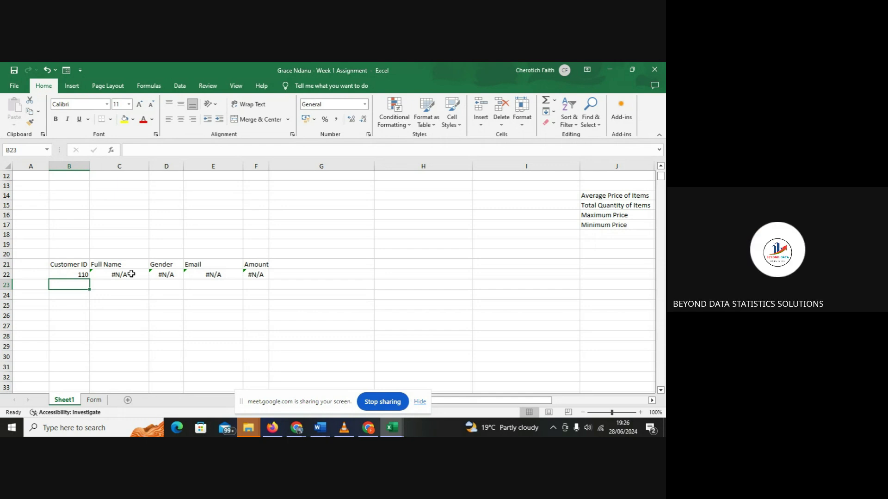
{"action": "left_click", "coordinate": [131, 274]}
{"action": "double_click", "coordinate": [132, 274]}
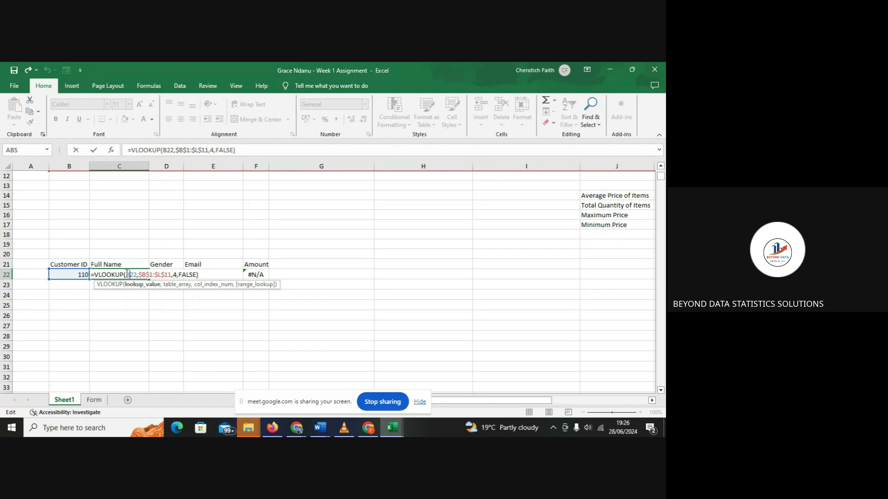
- Wrap C22's VLOOKUP in IFERROR returning "NOT FOUND", then stop screen sharing
{"action": "left_click", "coordinate": [92, 274]}
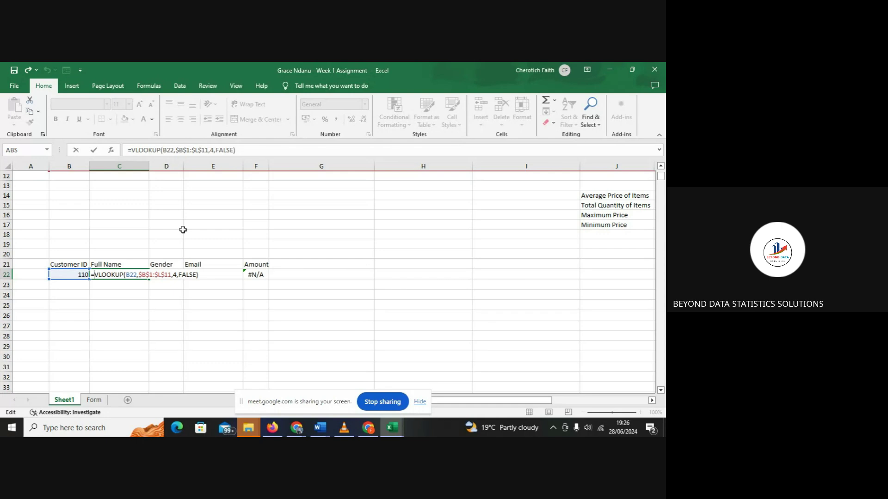
{"action": "type", "text": "if"}
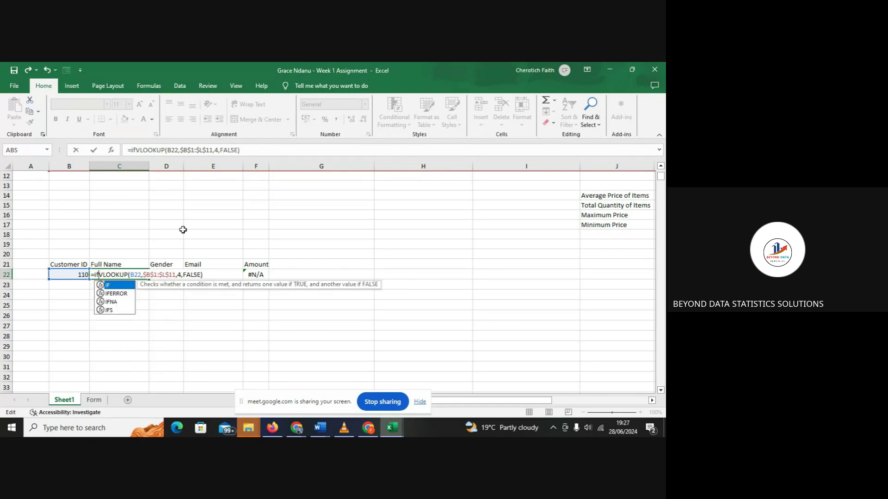
{"action": "key", "text": "BackSpace"}
{"action": "key", "text": "BackSpace"}
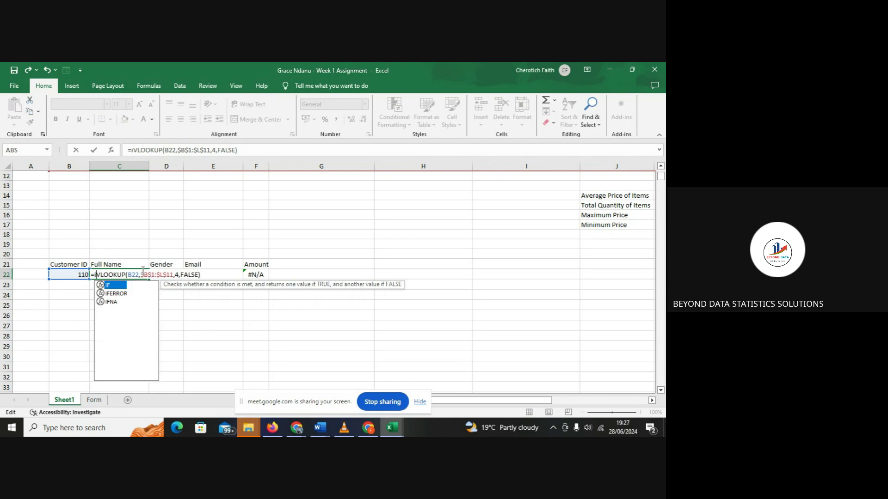
{"action": "type", "text": "IFERR"}
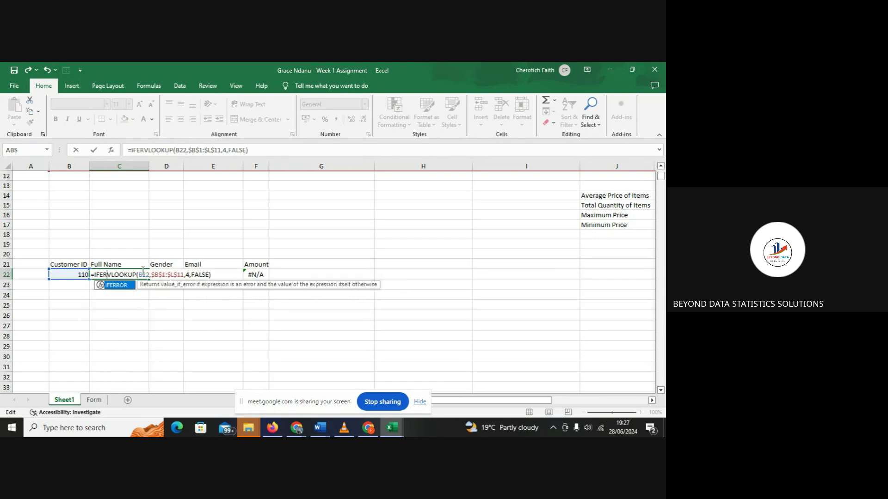
{"action": "type", "text": "OR"}
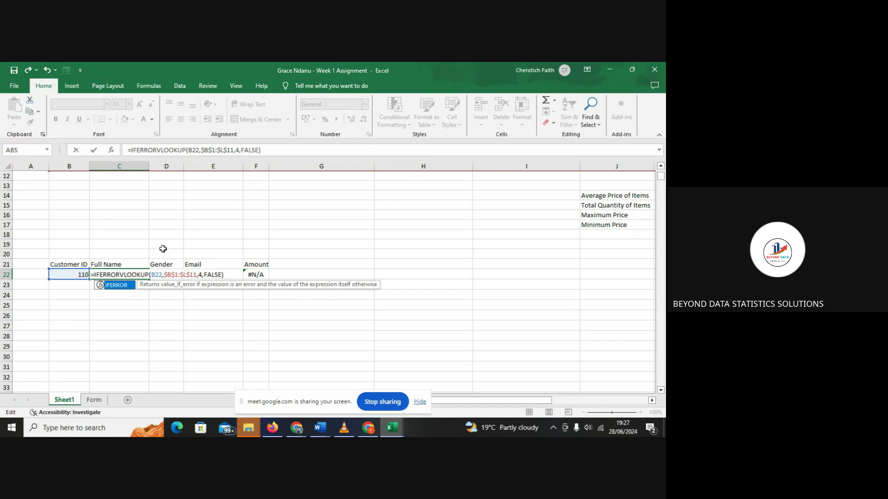
{"action": "type", "text": "("}
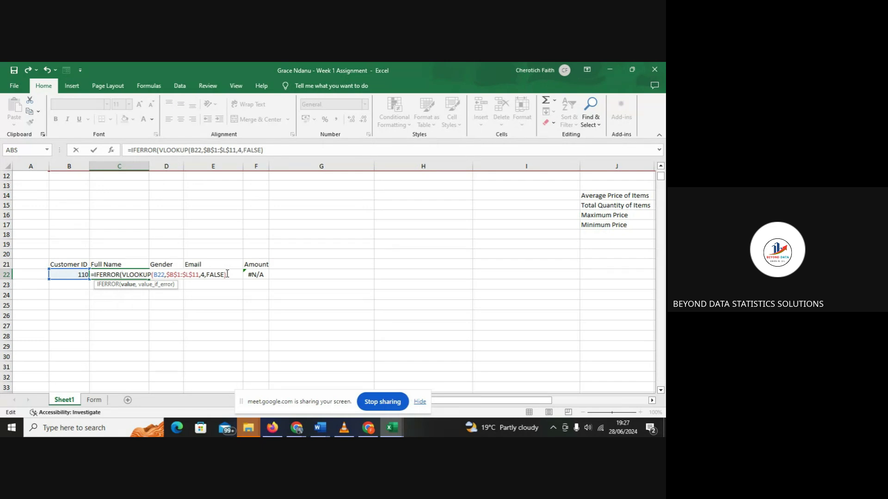
{"action": "type", "text": ",NOT"}
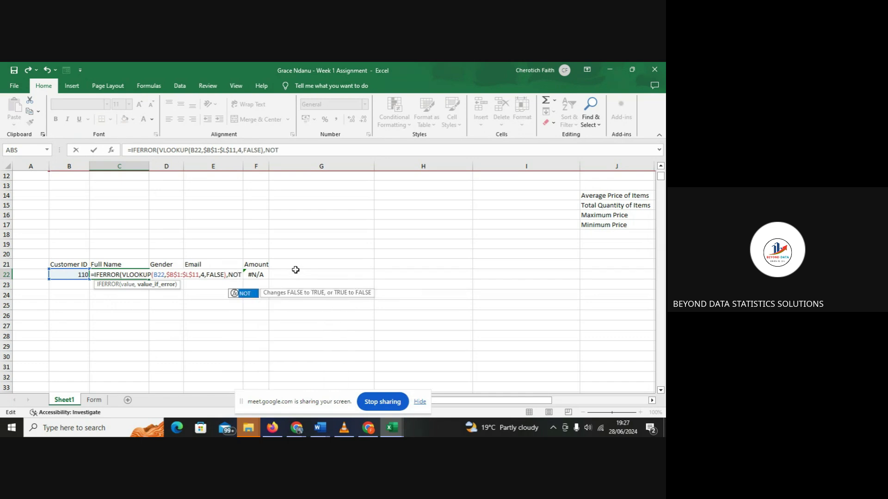
{"action": "type", "text": " FOUN"}
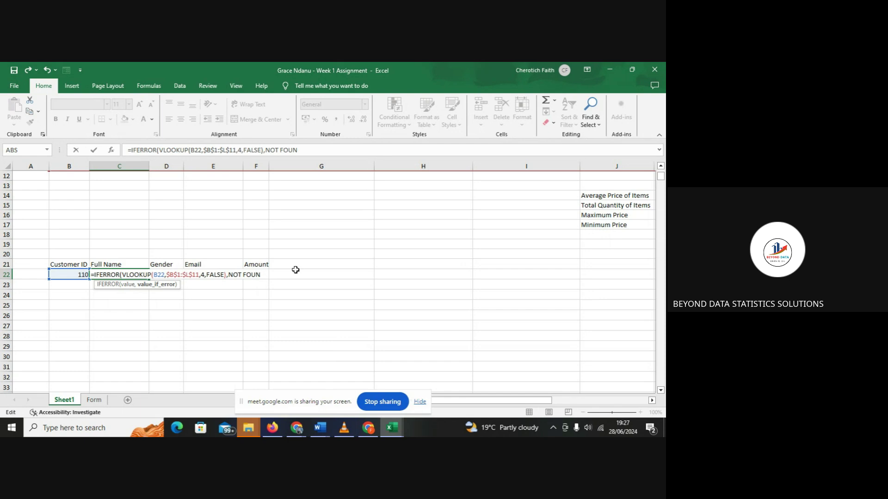
{"action": "key", "text": "BackSpace"}
{"action": "key", "text": "BackSpace"}
{"action": "key", "text": "BackSpace"}
{"action": "key", "text": "BackSpace"}
{"action": "key", "text": "BackSpace"}
{"action": "key", "text": "BackSpace"}
{"action": "key", "text": "BackSpace"}
{"action": "key", "text": "BackSpace"}
{"action": "type", "text": "\"NOT FOUND\")"}
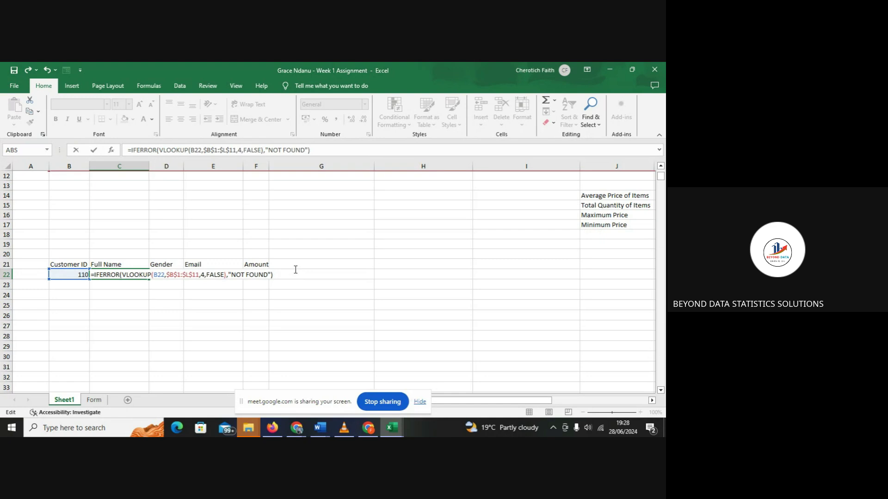
{"action": "key", "text": "Return"}
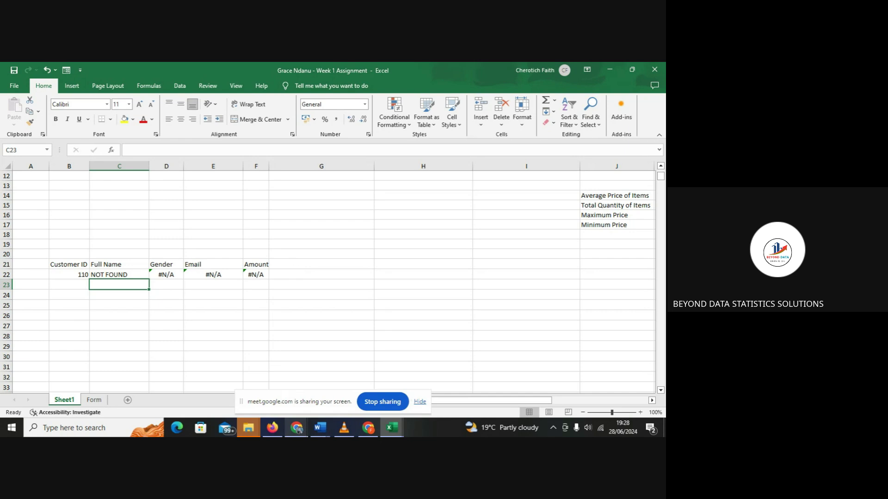
{"action": "mouse_move", "coordinate": [299, 429]}
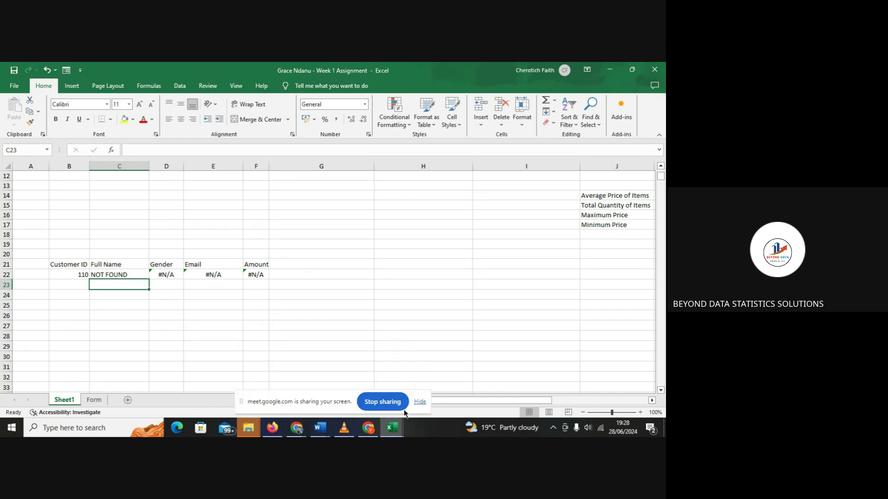
{"action": "left_click", "coordinate": [396, 409]}
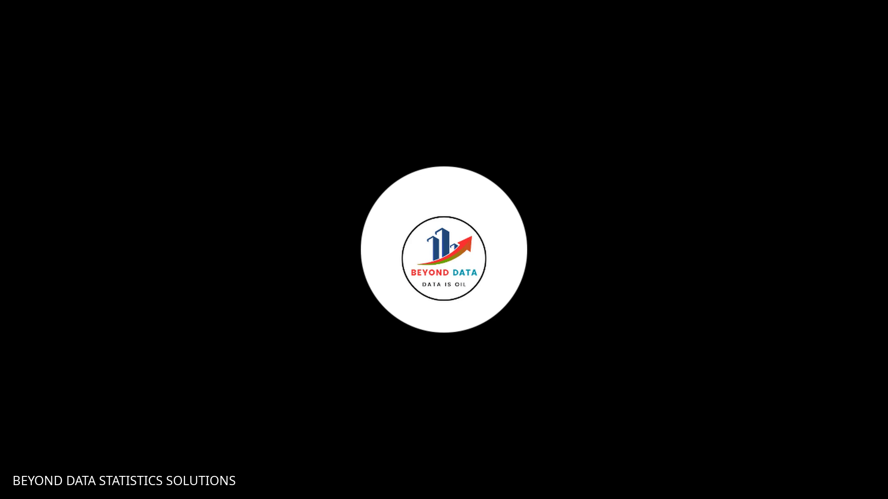
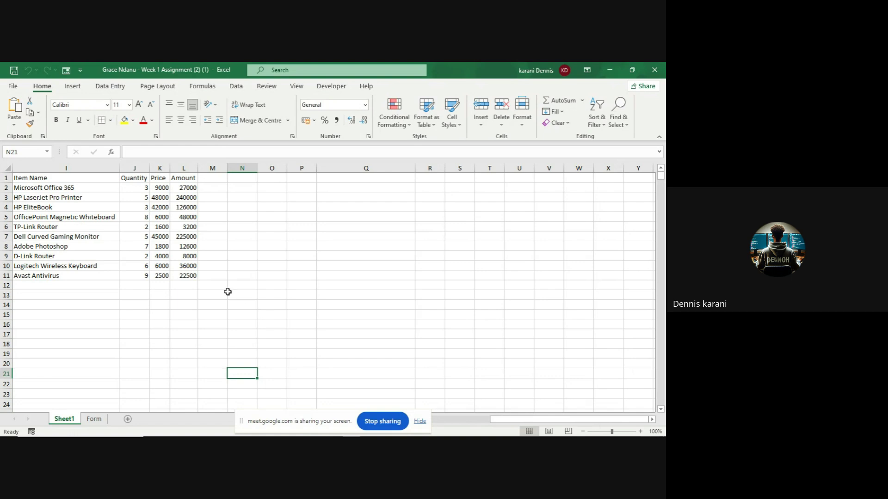
- Copy the Quantity, Price and Amount block J1:L11
{"action": "left_click", "coordinate": [126, 178]}
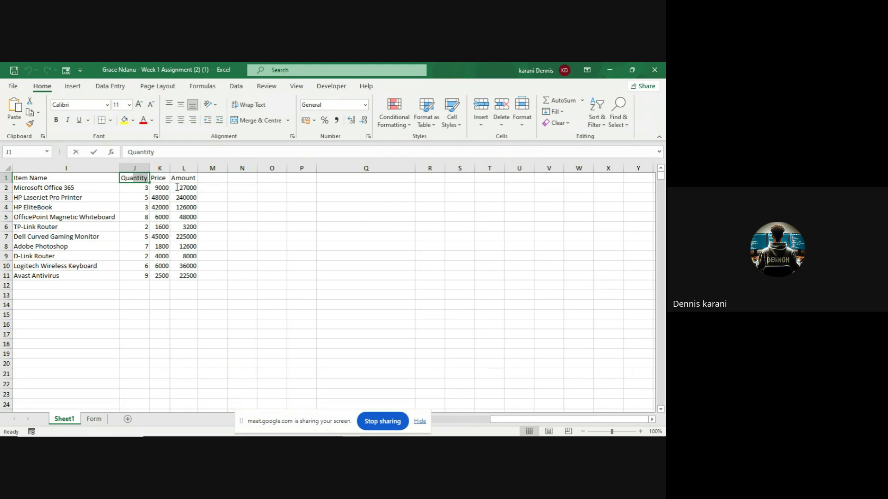
{"action": "double_click", "coordinate": [141, 178]}
{"action": "key", "text": "Escape"}
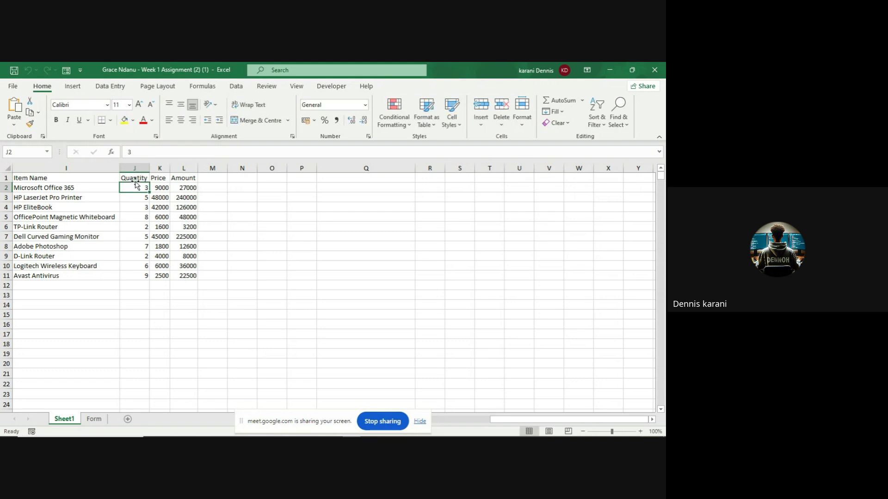
{"action": "double_click", "coordinate": [142, 180]}
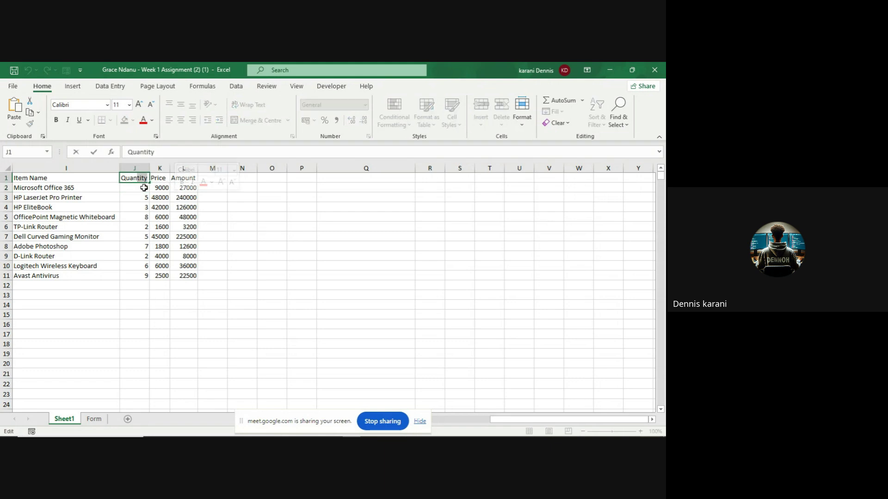
{"action": "key", "text": "Return"}
{"action": "left_click", "coordinate": [139, 179]}
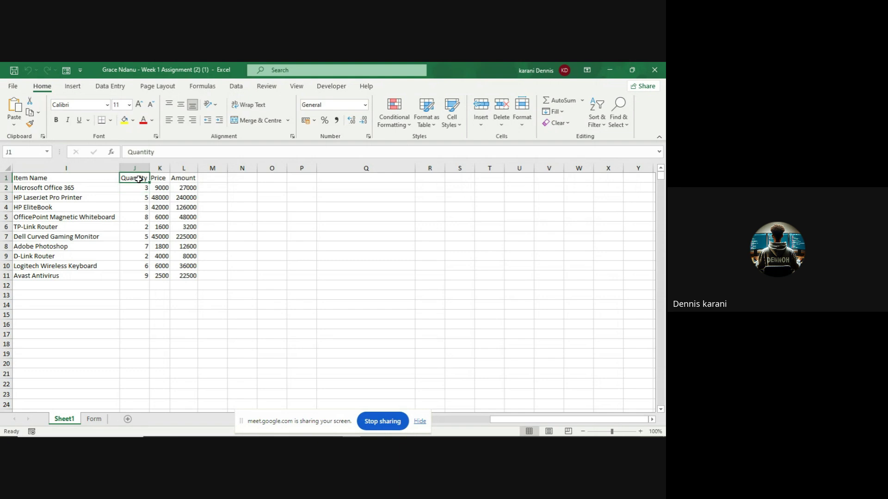
{"action": "left_click_drag", "start_coordinate": [139, 180], "coordinate": [194, 281]}
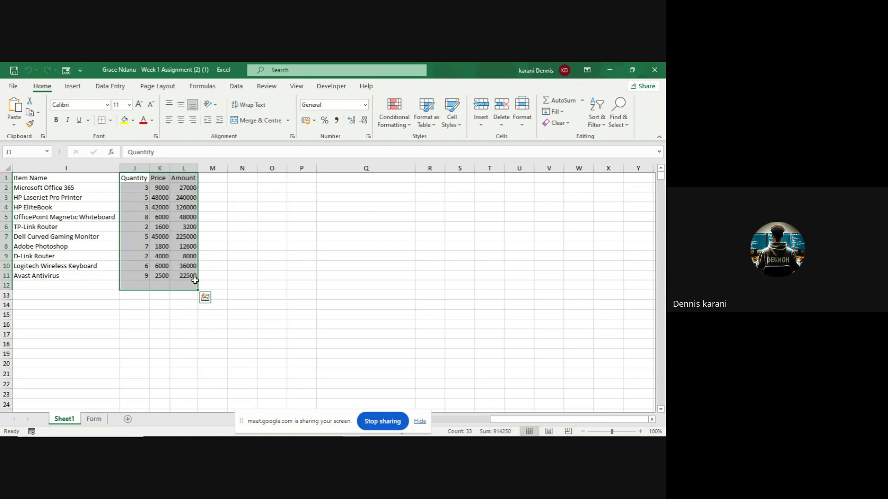
{"action": "key", "text": "ctrl+c"}
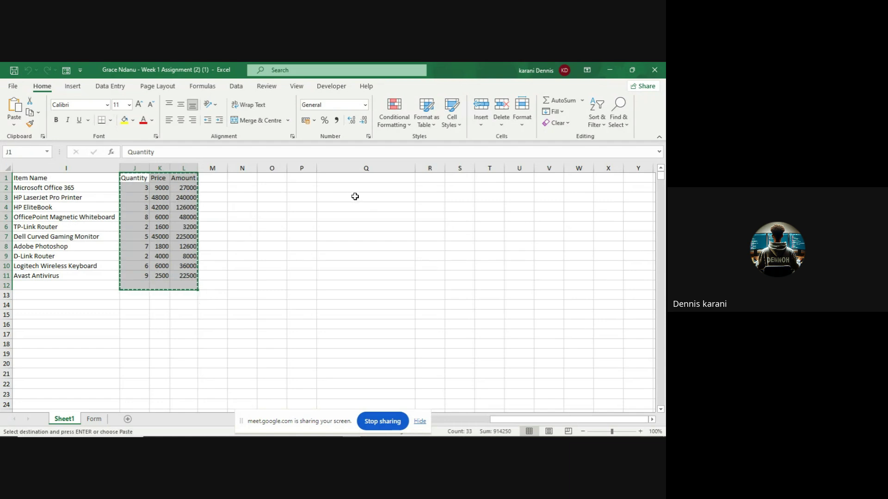
- Paste two copies of the block to the right of the table, at Q1 and V1
{"action": "left_click", "coordinate": [361, 189]}
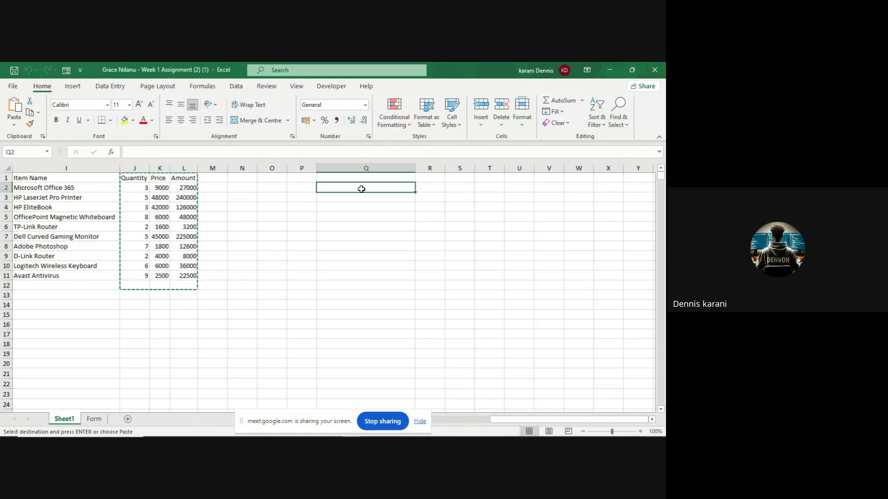
{"action": "left_click", "coordinate": [356, 179]}
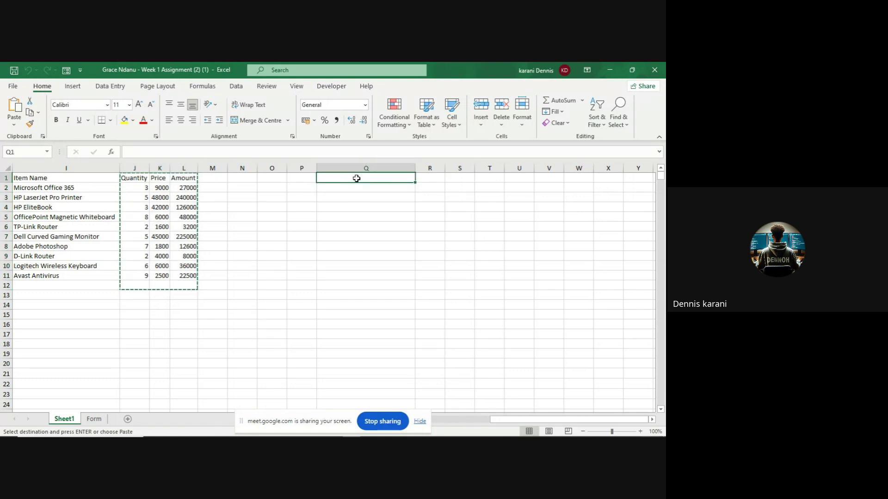
{"action": "key", "text": "ctrl+v"}
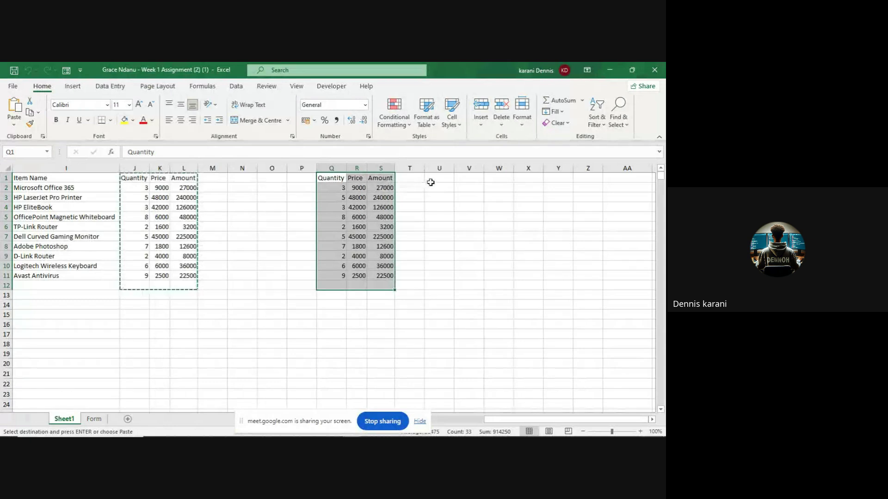
{"action": "left_click", "coordinate": [473, 179]}
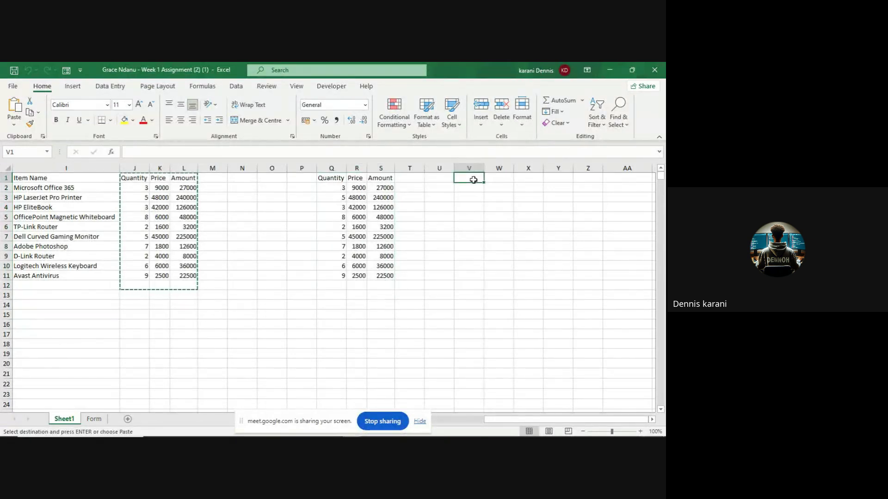
{"action": "key", "text": "ctrl+v"}
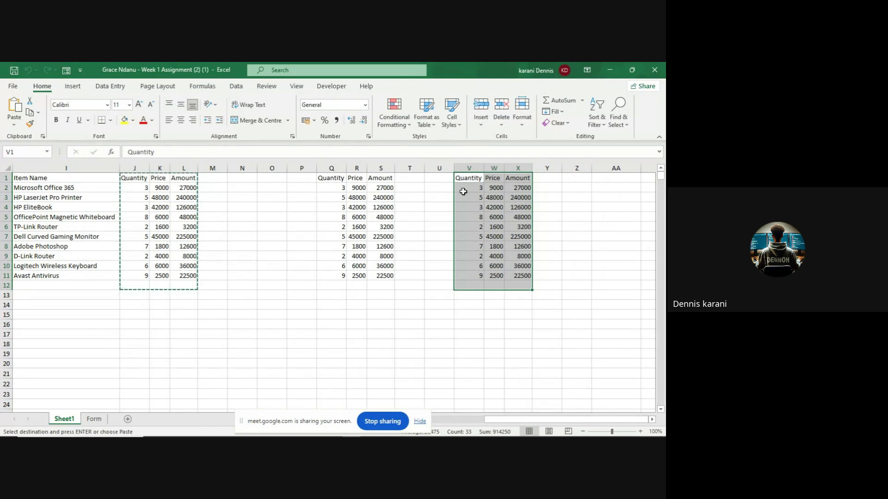
- Paste two more copies below the table, at K16 and P16
{"action": "left_click", "coordinate": [161, 315]}
{"action": "left_click", "coordinate": [166, 327]}
{"action": "key", "text": "ctrl+v"}
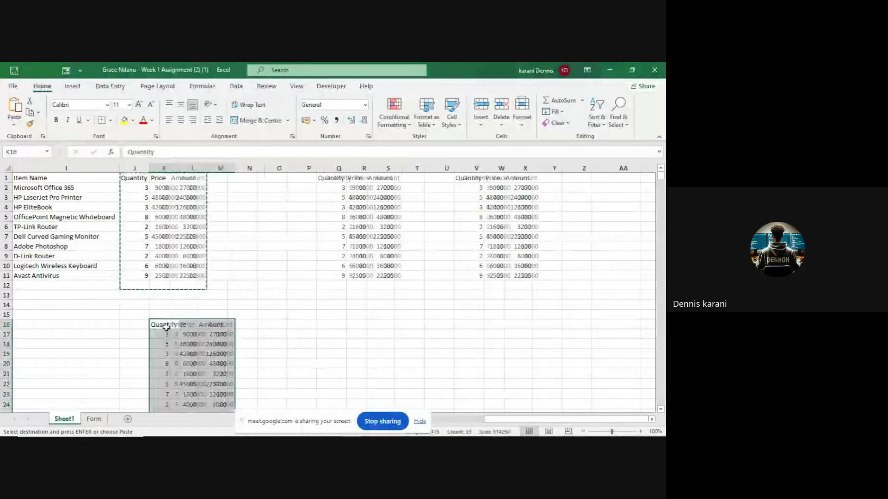
{"action": "left_click", "coordinate": [322, 322]}
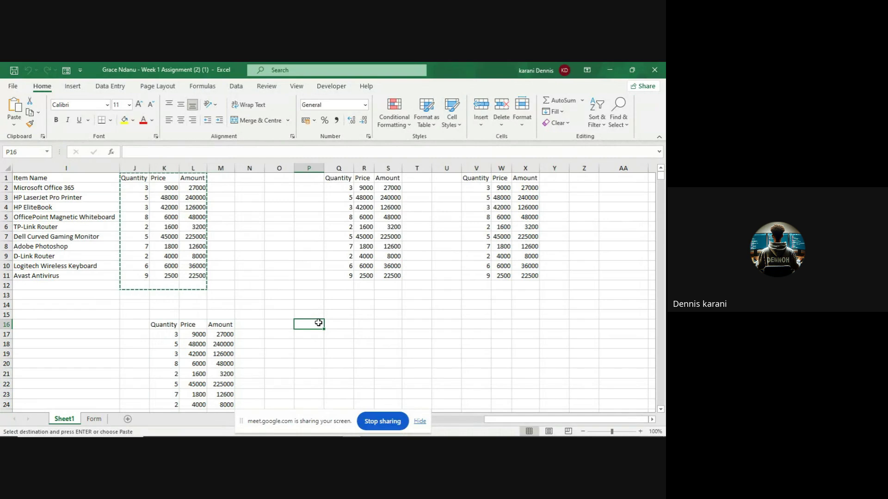
{"action": "key", "text": "ctrl+v"}
{"action": "left_click", "coordinate": [444, 303]}
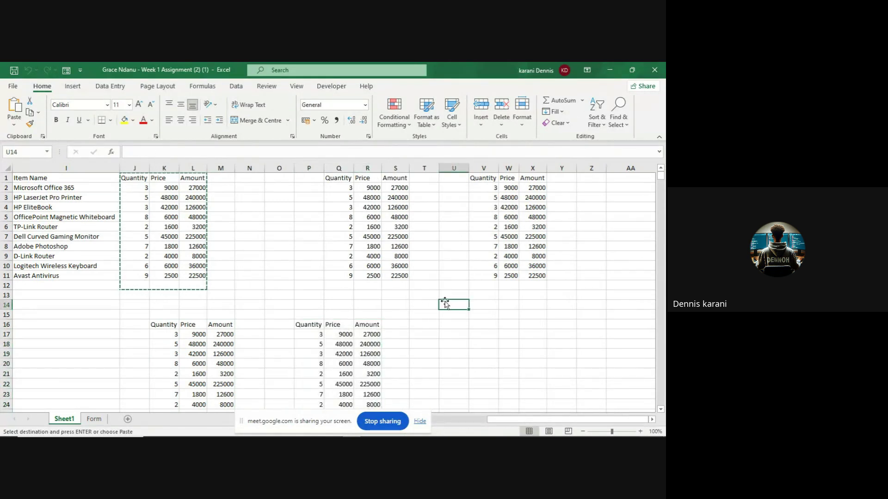
{"action": "left_click", "coordinate": [238, 277]}
{"action": "left_click", "coordinate": [97, 305]}
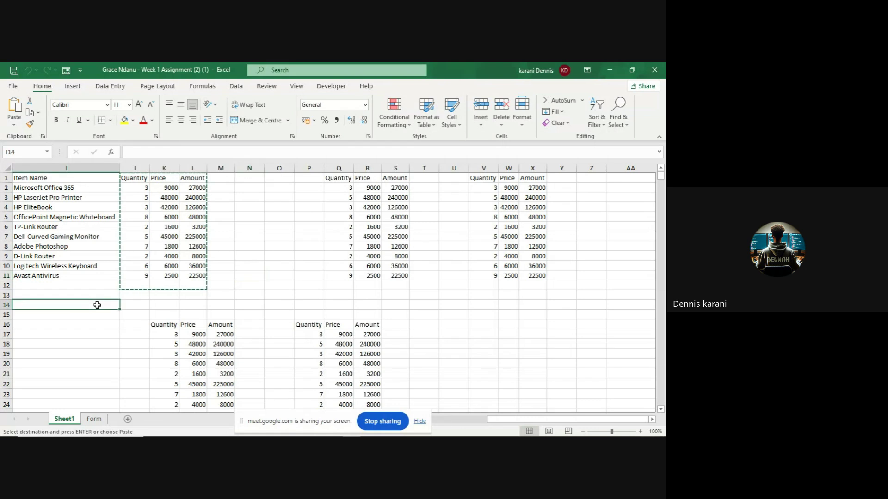
{"action": "left_click", "coordinate": [137, 182]}
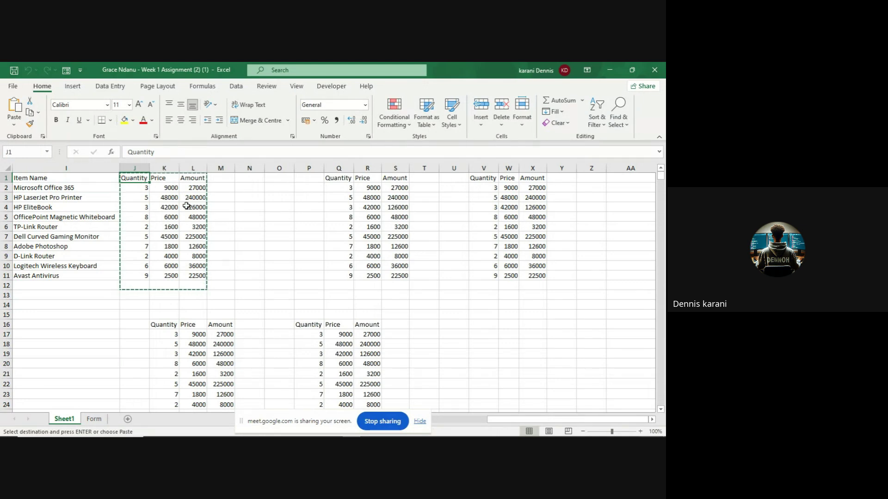
{"action": "key", "text": "Delete"}
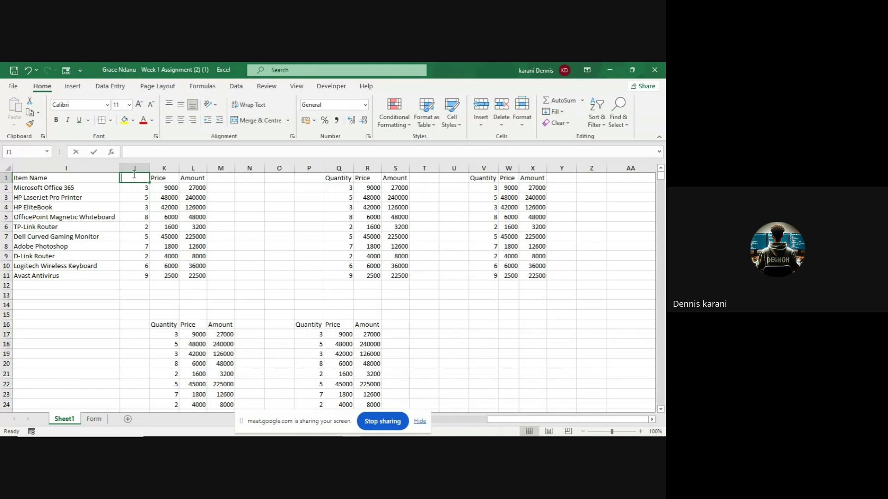
{"action": "type", "text": "Quantity"}
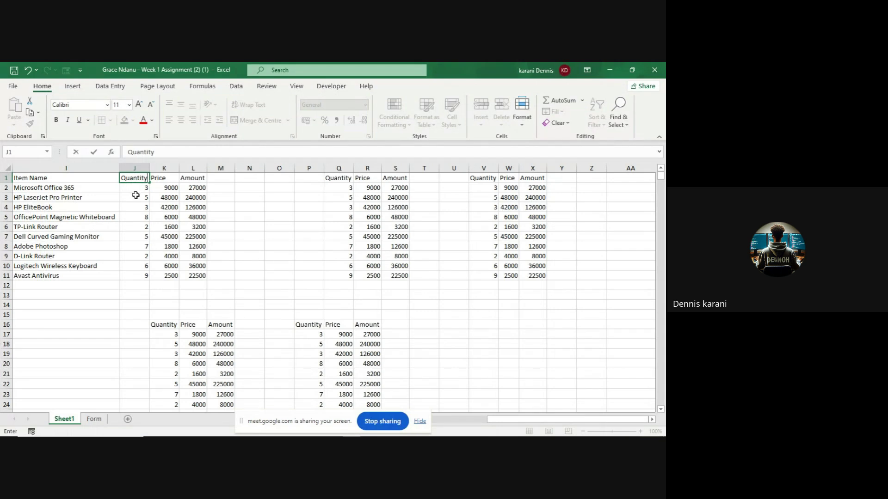
{"action": "left_click", "coordinate": [250, 196]}
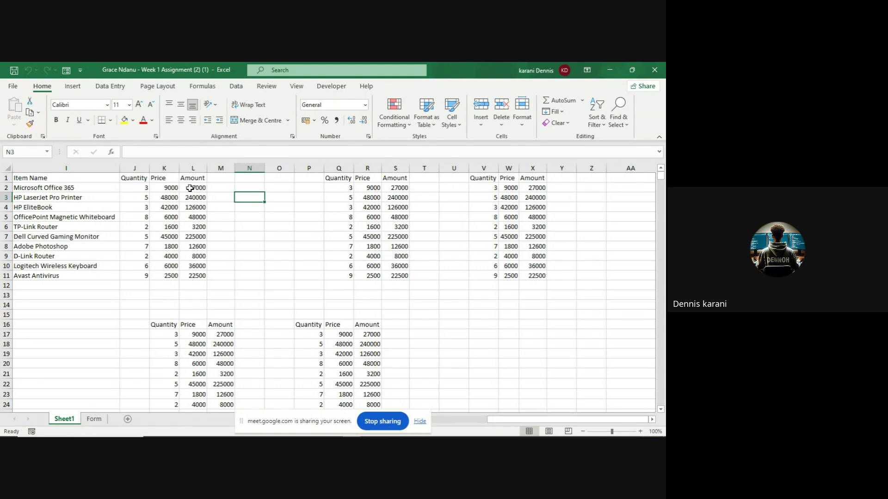
{"action": "left_click", "coordinate": [191, 188]}
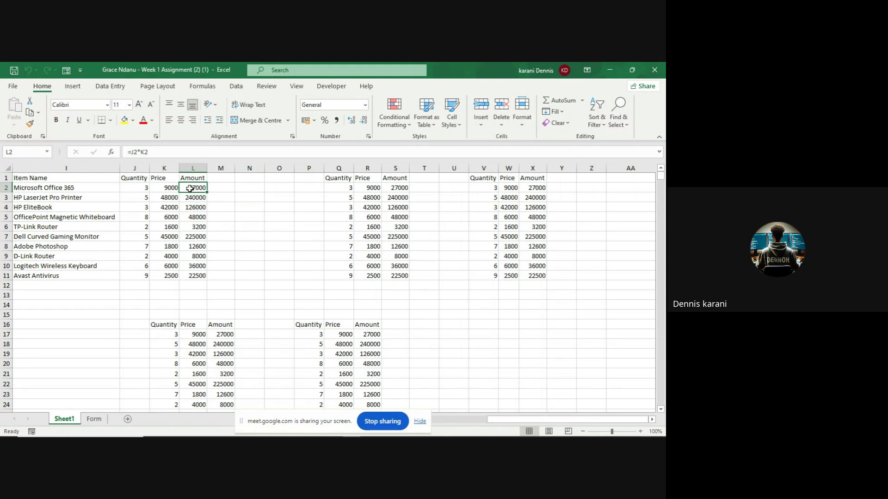
- Start a Greater Than highlight rule on Amounts L2:L11, defaulting to 121600 with light red fill
{"action": "left_click_drag", "start_coordinate": [191, 189], "coordinate": [195, 272]}
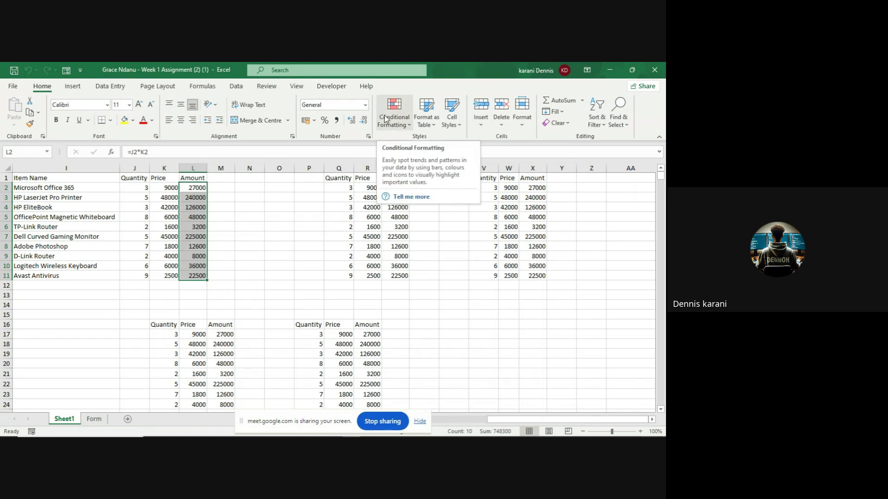
{"action": "left_click", "coordinate": [409, 125]}
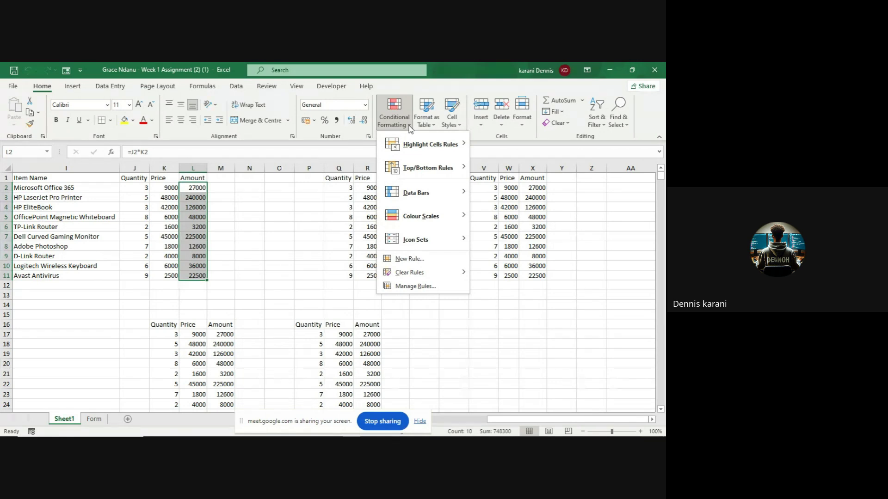
{"action": "mouse_move", "coordinate": [411, 143]}
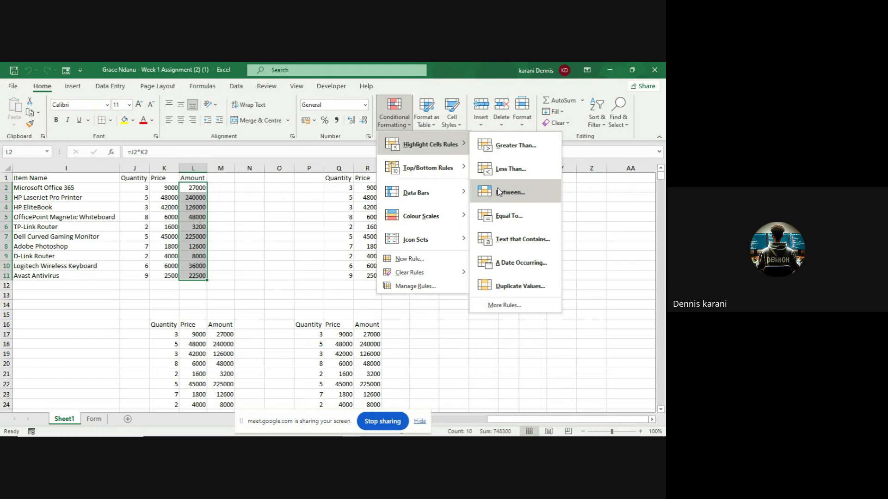
{"action": "left_click", "coordinate": [506, 147]}
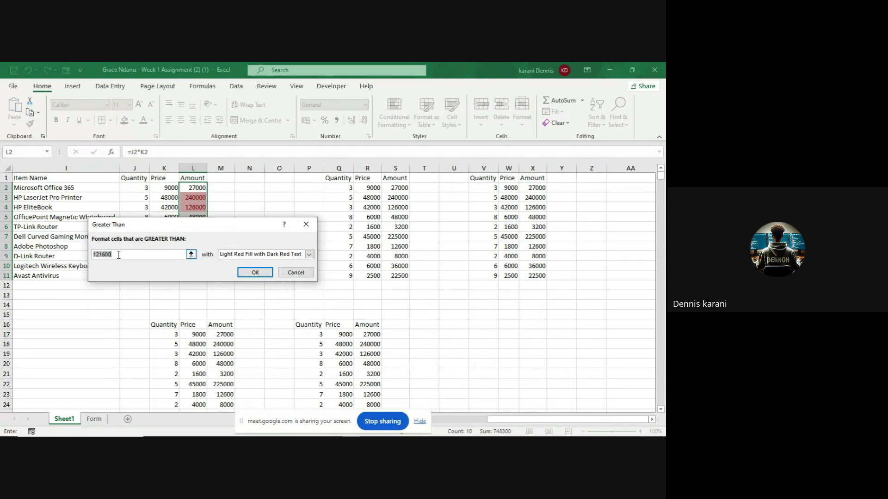
- Set the Greater Than threshold to 100000 and try yellow fill with dark yellow text
{"action": "type", "text": "1"}
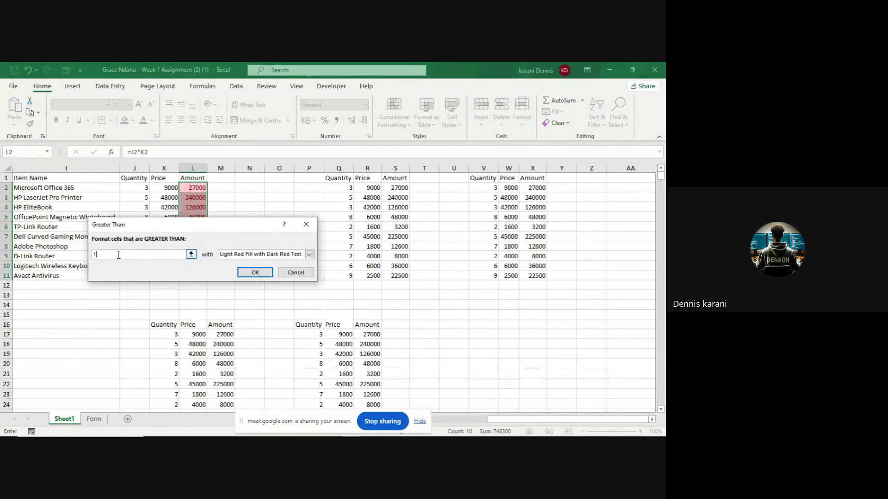
{"action": "type", "text": "01"}
{"action": "type", "text": "000"}
{"action": "type", "text": "00"}
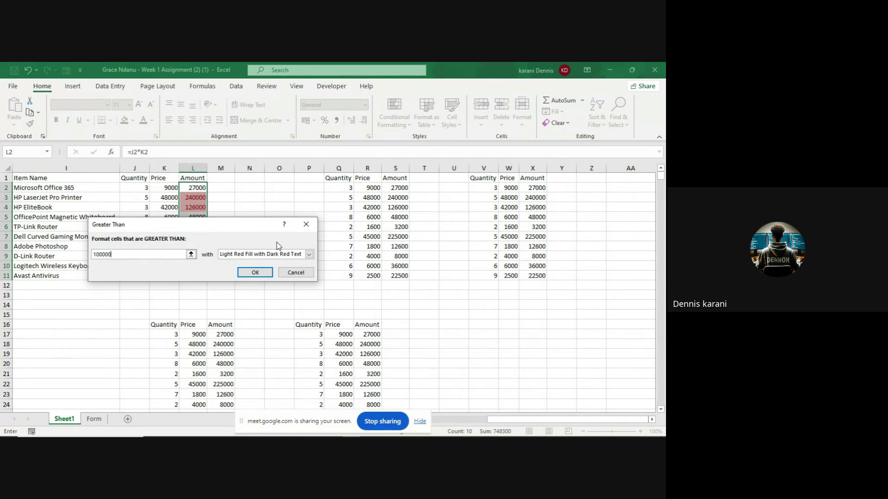
{"action": "left_click", "coordinate": [308, 255]}
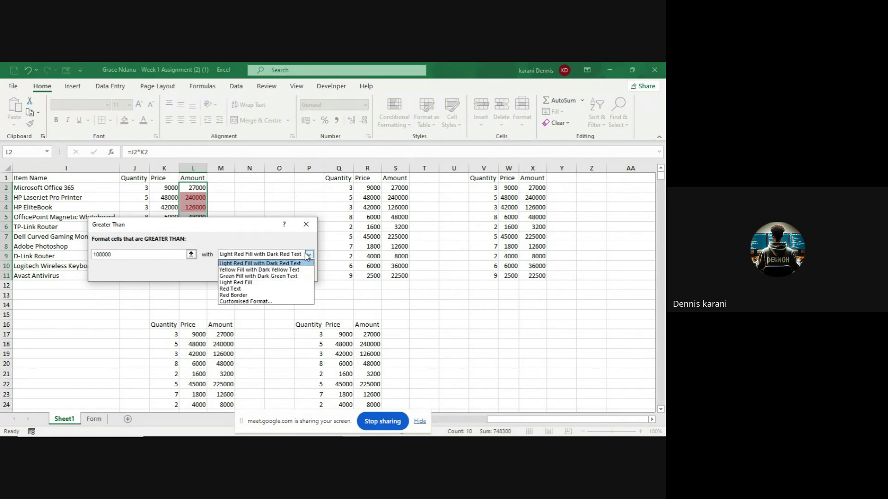
{"action": "left_click", "coordinate": [277, 270]}
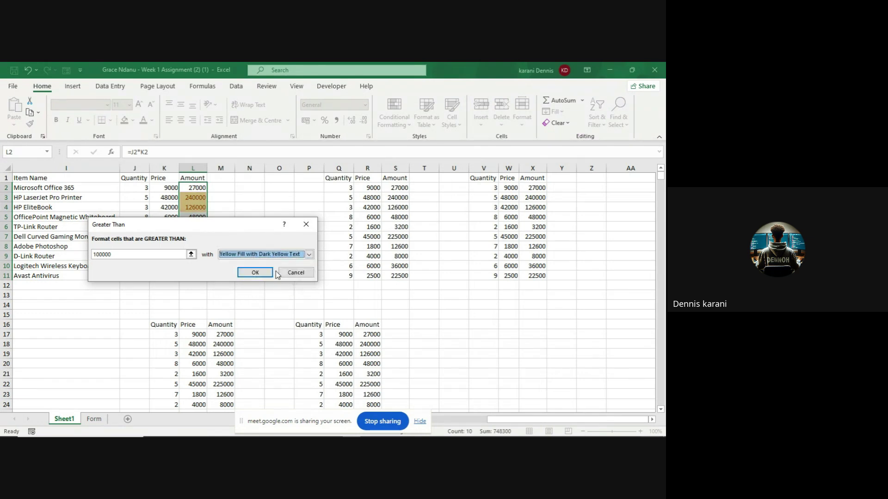
{"action": "left_click", "coordinate": [309, 254]}
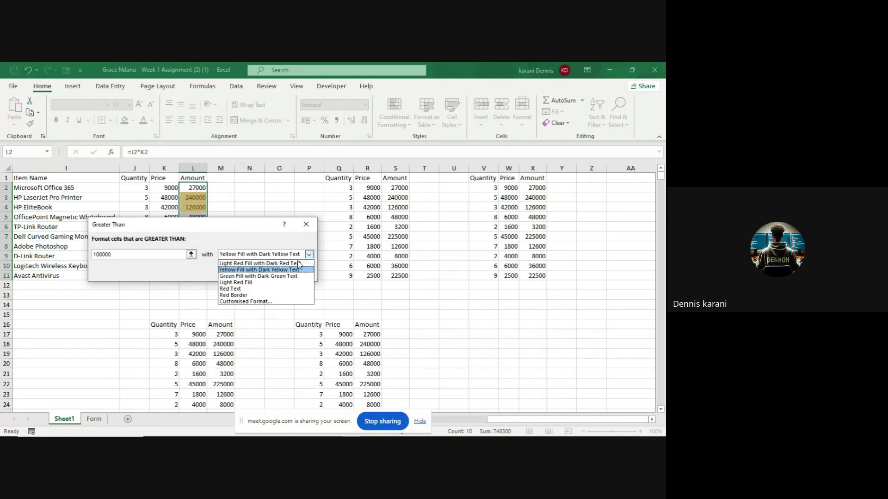
- Switch the rule to a custom blue fill and apply it, highlighting 240000, 126000 and 225000
{"action": "left_click", "coordinate": [262, 301]}
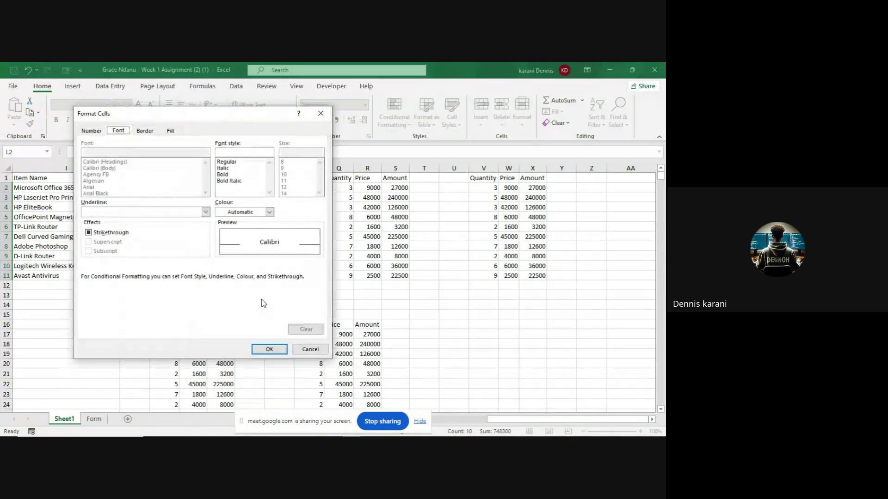
{"action": "left_click", "coordinate": [170, 131]}
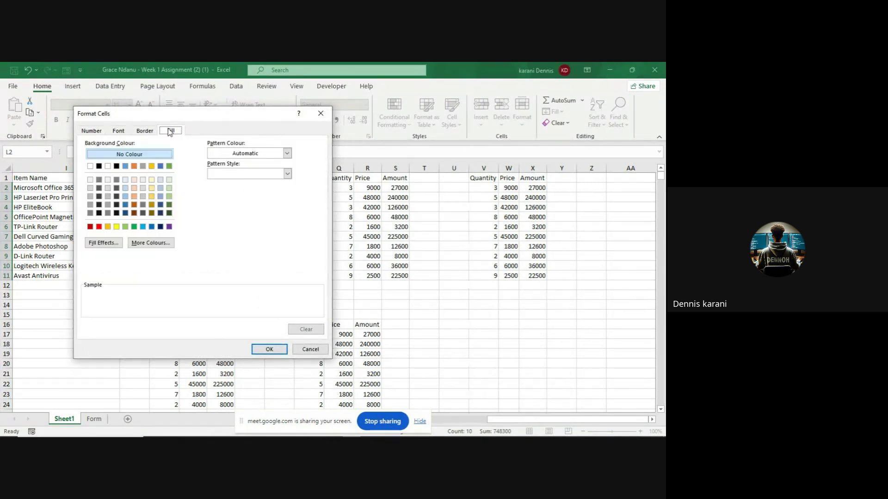
{"action": "left_click", "coordinate": [160, 167]}
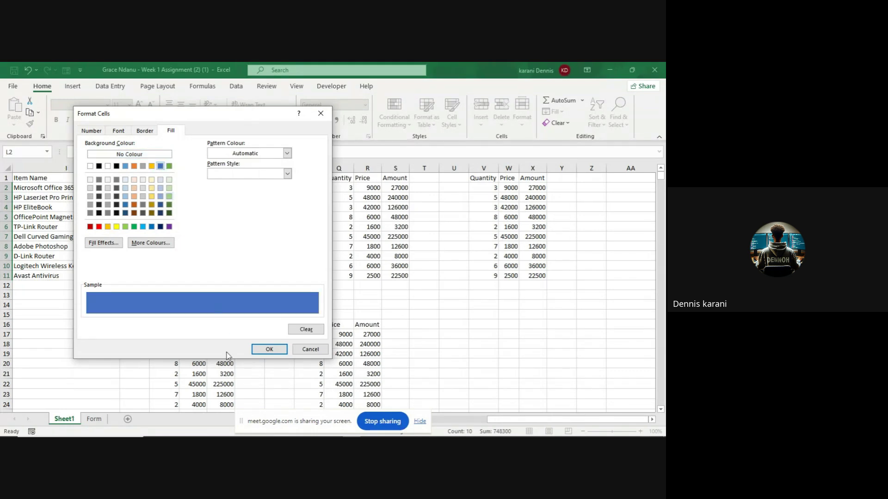
{"action": "left_click", "coordinate": [260, 352]}
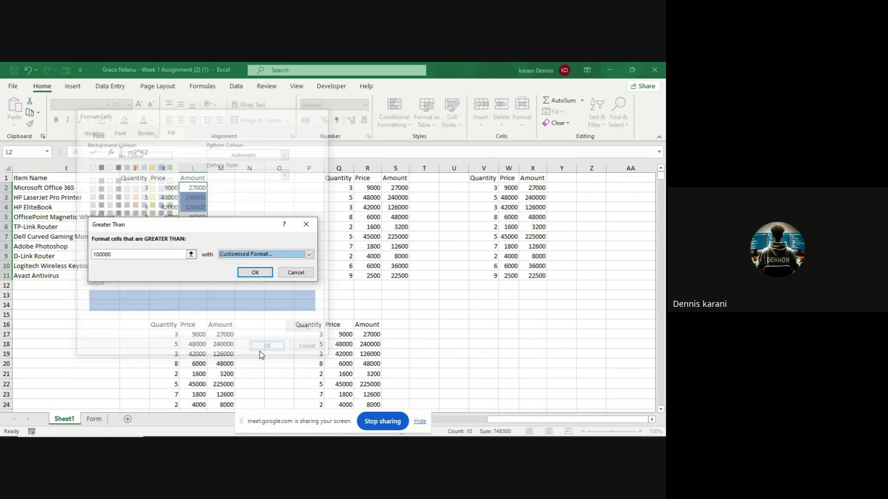
{"action": "left_click", "coordinate": [253, 274]}
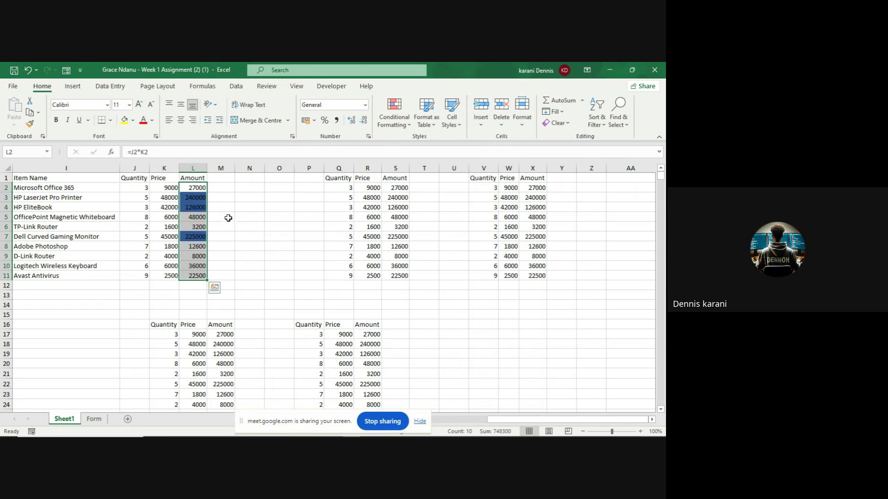
{"action": "left_click", "coordinate": [392, 126]}
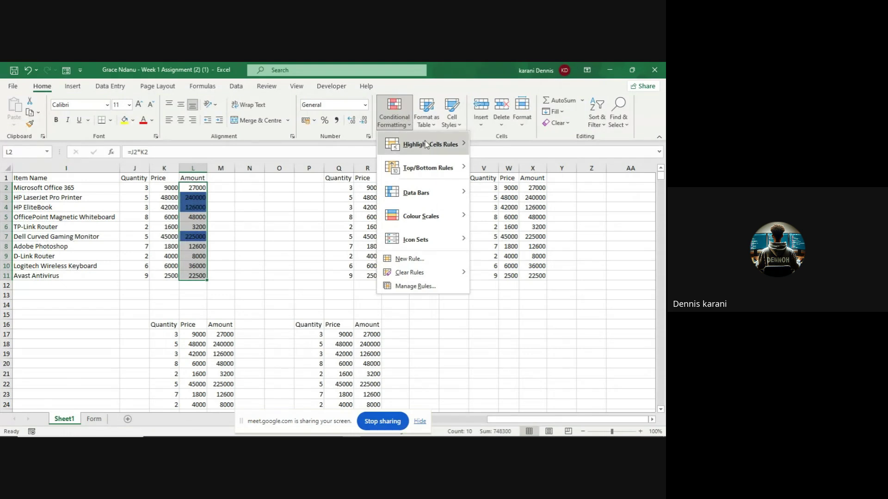
{"action": "mouse_move", "coordinate": [430, 144]}
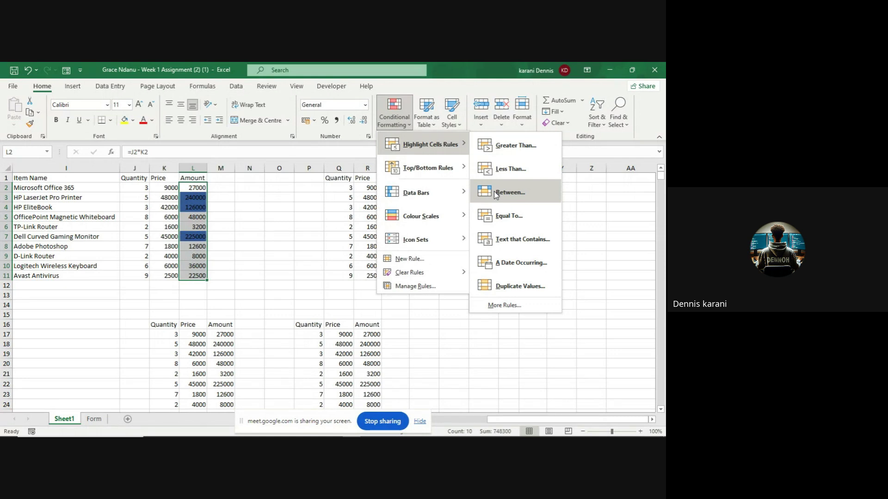
{"action": "key", "text": "Escape"}
{"action": "key", "text": "Escape"}
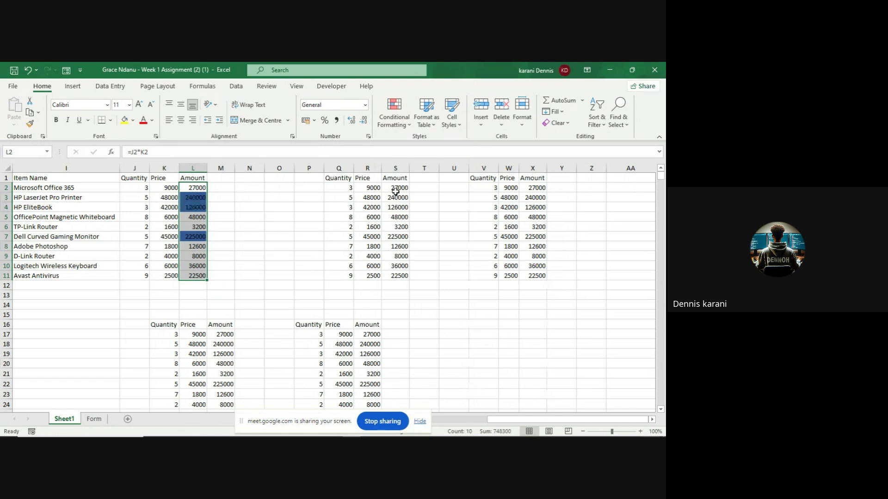
{"action": "left_click", "coordinate": [395, 188]}
- Add a Between rule on S2:S11 for 3200 to 100000, using green fill with dark green text
{"action": "left_click_drag", "start_coordinate": [394, 188], "coordinate": [398, 274]}
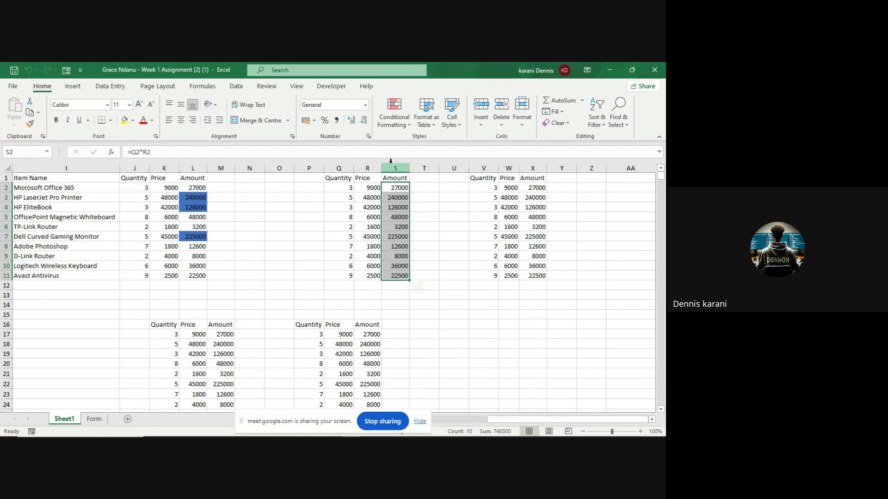
{"action": "left_click", "coordinate": [408, 124]}
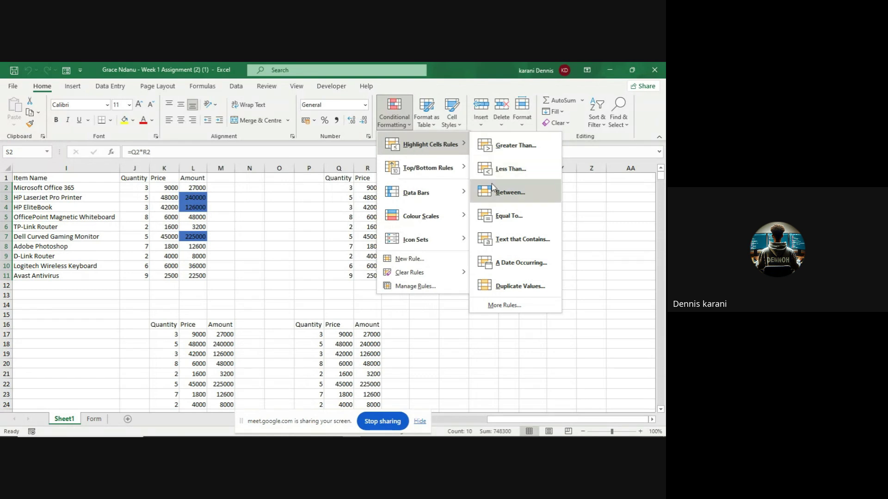
{"action": "left_click", "coordinate": [493, 187]}
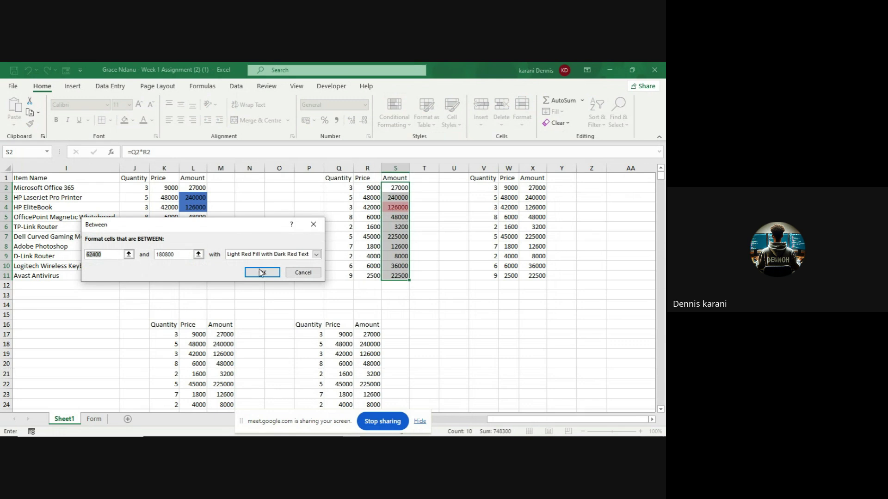
{"action": "key", "text": "BackSpace"}
{"action": "type", "text": "3200"}
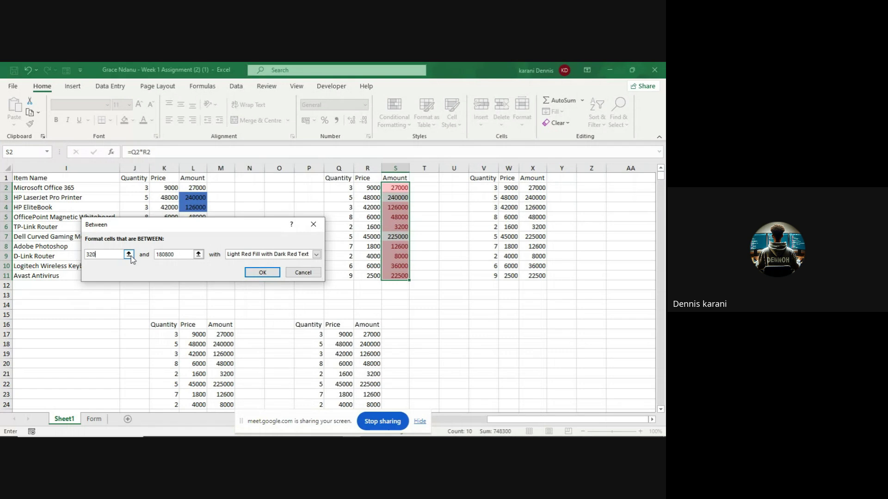
{"action": "left_click", "coordinate": [175, 254]}
{"action": "key", "text": "BackSpace"}
{"action": "key", "text": "BackSpace"}
{"action": "key", "text": "BackSpace"}
{"action": "key", "text": "BackSpace"}
{"action": "key", "text": "BackSpace"}
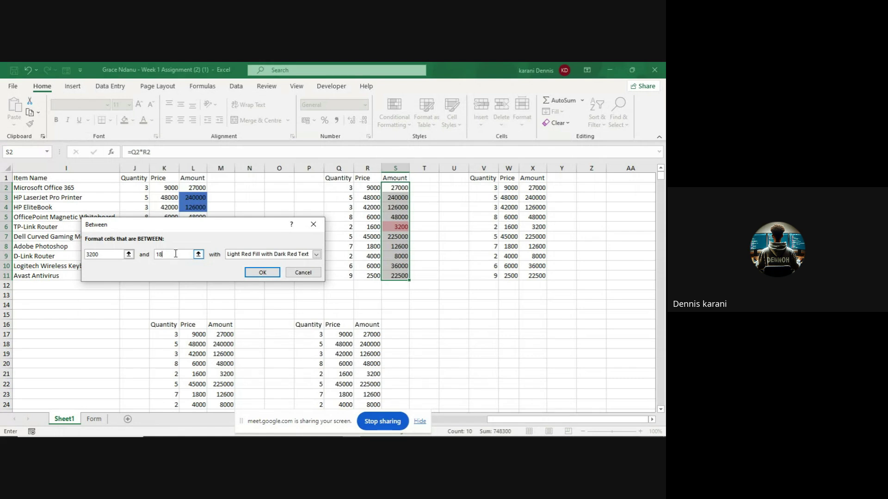
{"action": "type", "text": "00000"}
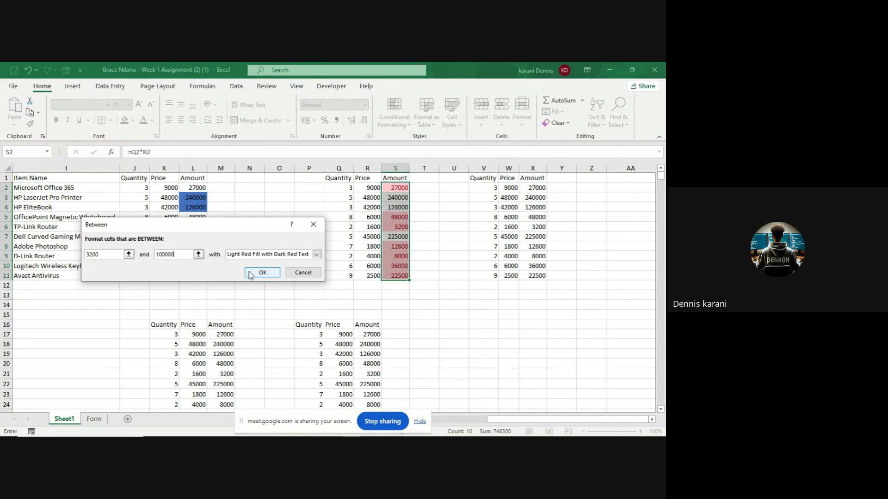
{"action": "left_click", "coordinate": [312, 256]}
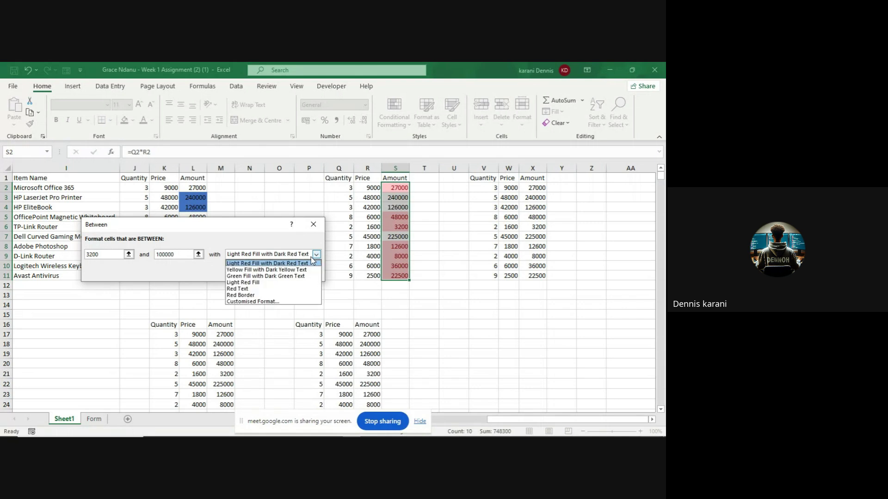
{"action": "left_click", "coordinate": [292, 278]}
{"action": "left_click", "coordinate": [267, 273]}
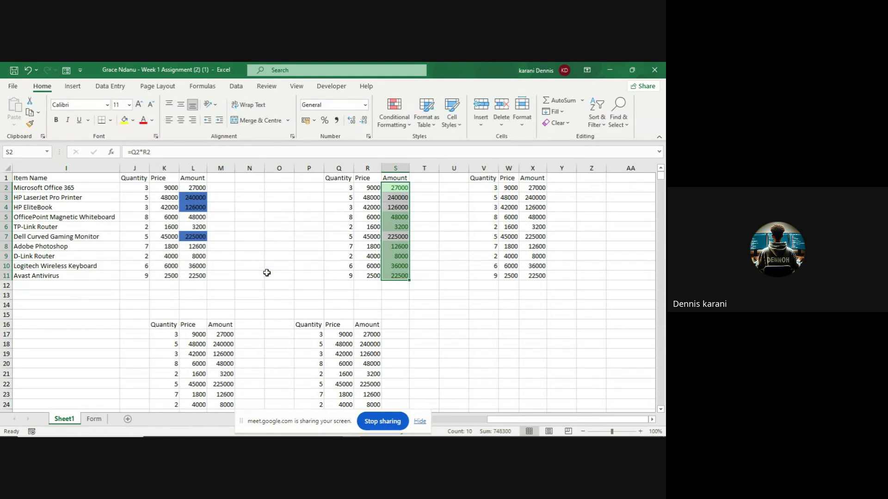
{"action": "left_click", "coordinate": [451, 225]}
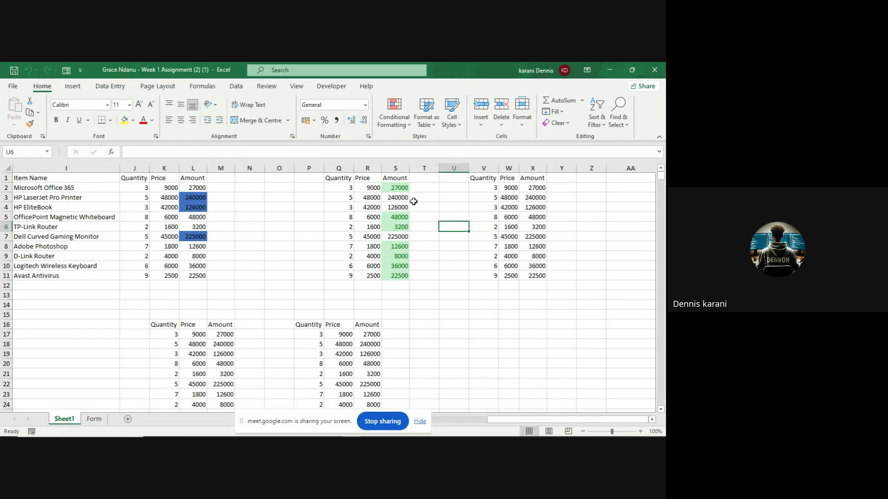
{"action": "left_click", "coordinate": [410, 123]}
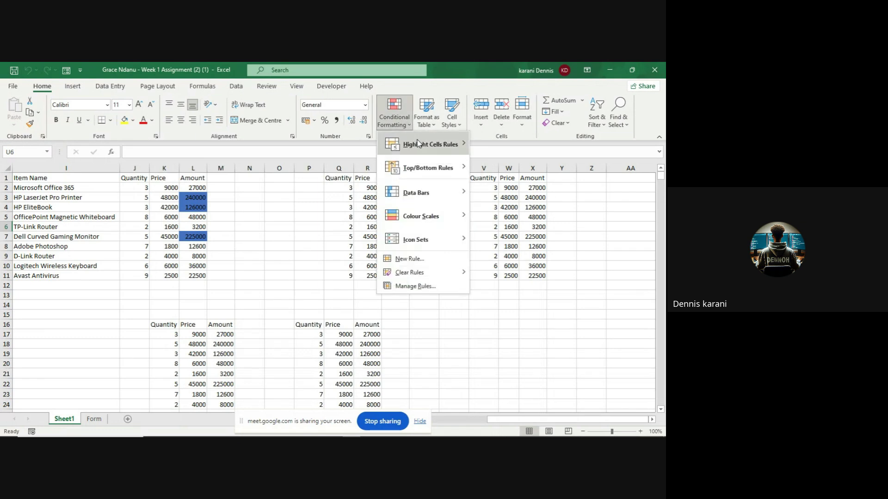
{"action": "mouse_move", "coordinate": [420, 145]}
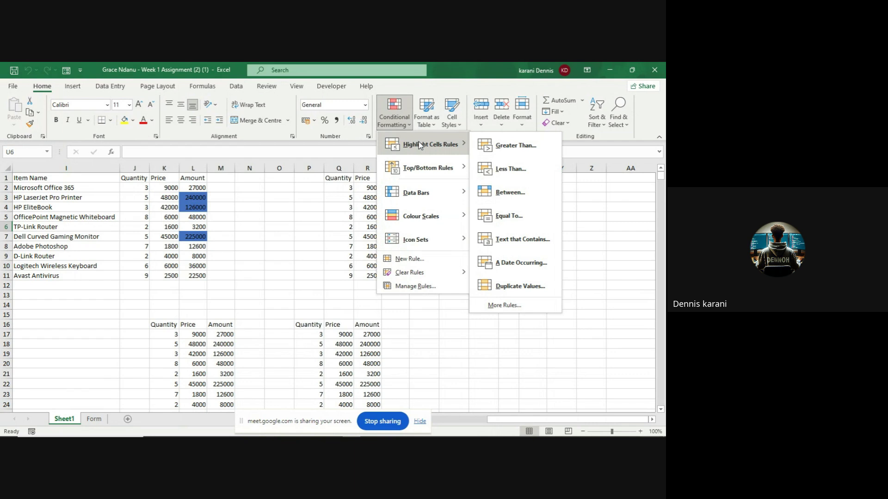
{"action": "mouse_move", "coordinate": [414, 164]}
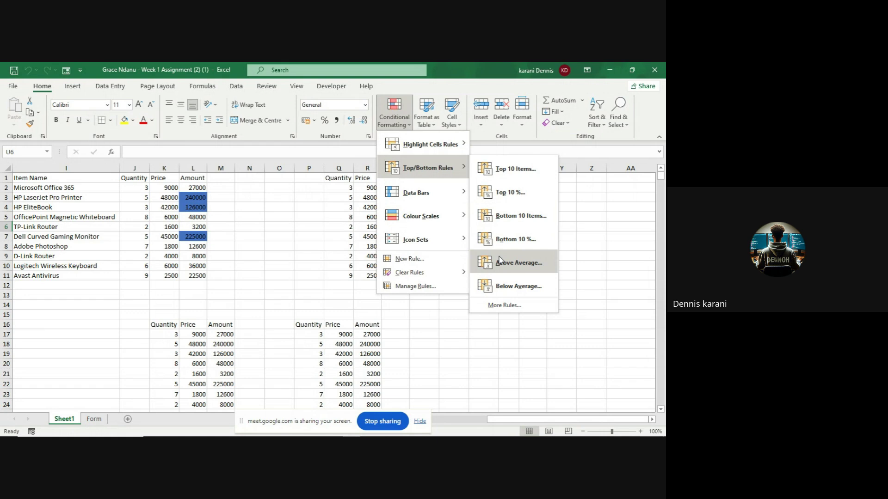
{"action": "left_click", "coordinate": [570, 220]}
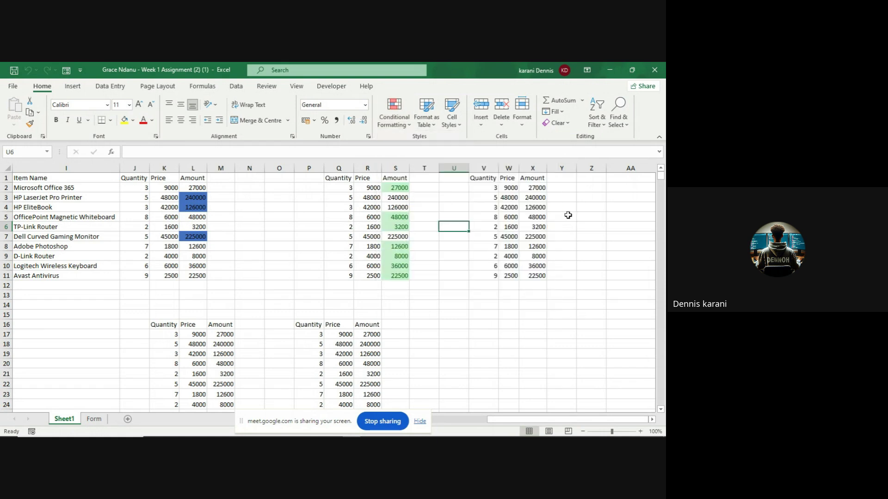
{"action": "left_click", "coordinate": [532, 186]}
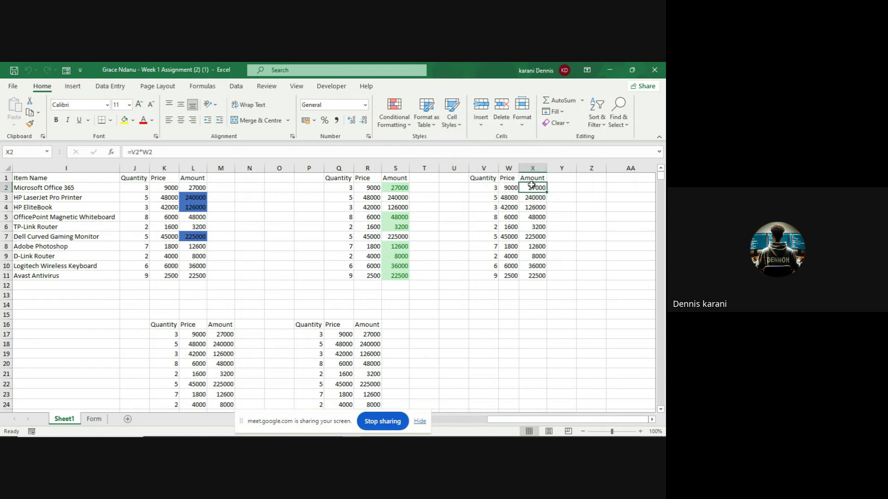
- Start a Top 10 Items rule on Amounts X2:X11 and lower the count to 3
{"action": "left_click_drag", "start_coordinate": [532, 185], "coordinate": [533, 273]}
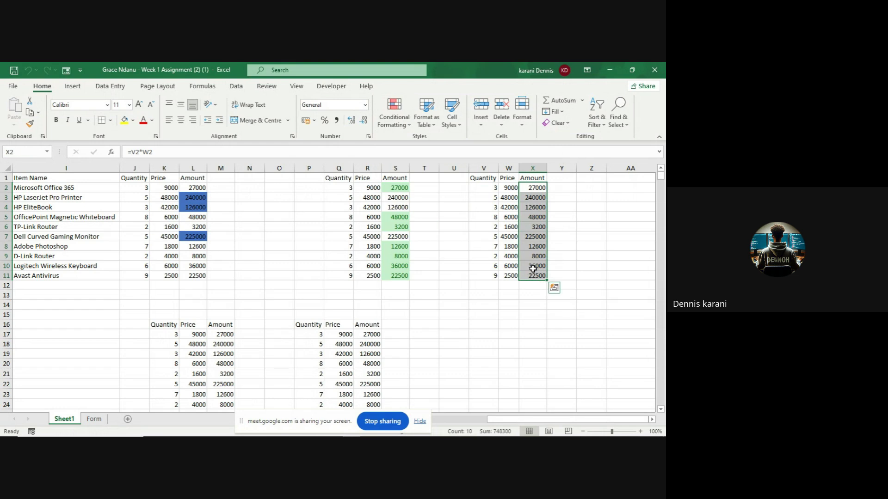
{"action": "left_click", "coordinate": [407, 123]}
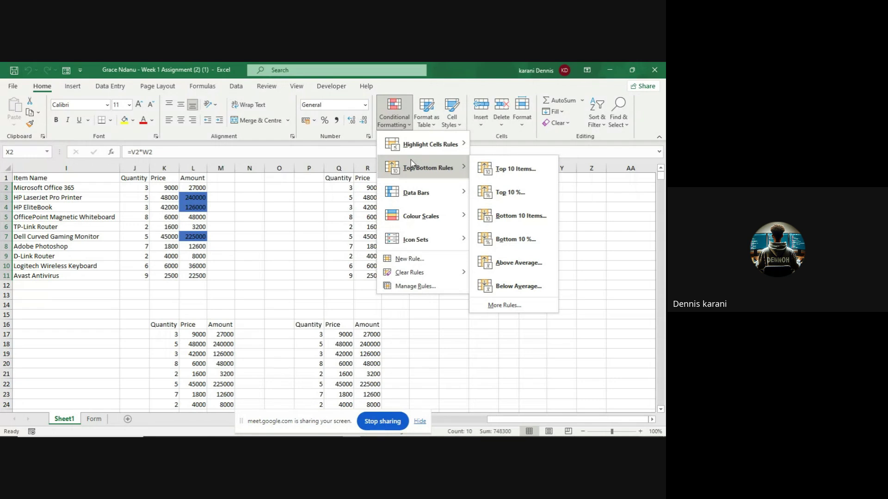
{"action": "left_click", "coordinate": [482, 172]}
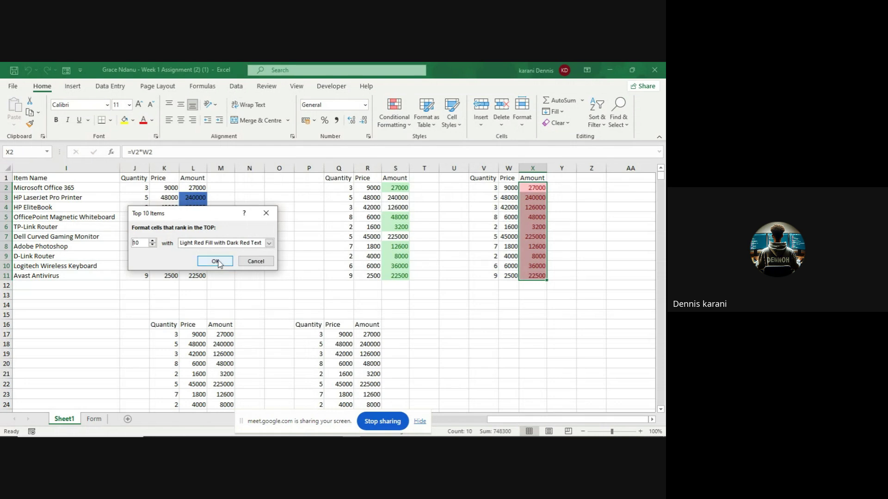
{"action": "left_click", "coordinate": [153, 245]}
{"action": "left_click", "coordinate": [152, 245]}
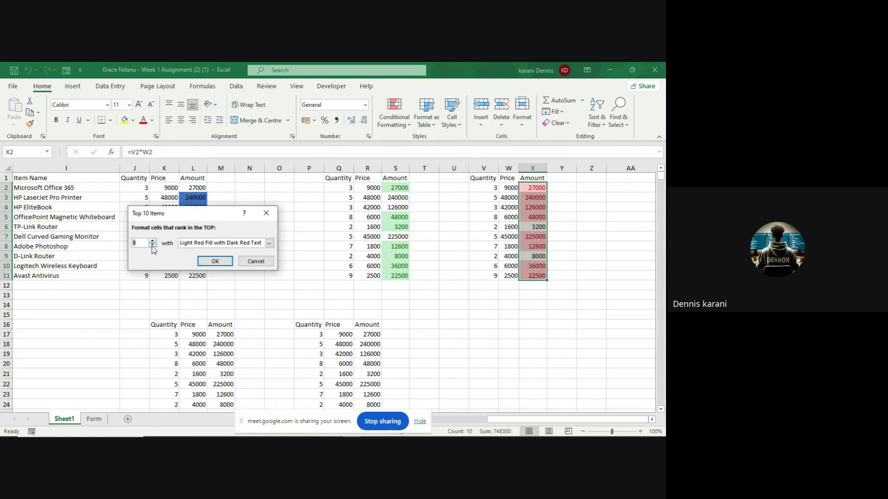
{"action": "left_click", "coordinate": [153, 246]}
{"action": "left_click", "coordinate": [153, 246]}
{"action": "left_click", "coordinate": [153, 246]}
{"action": "left_click", "coordinate": [152, 246]}
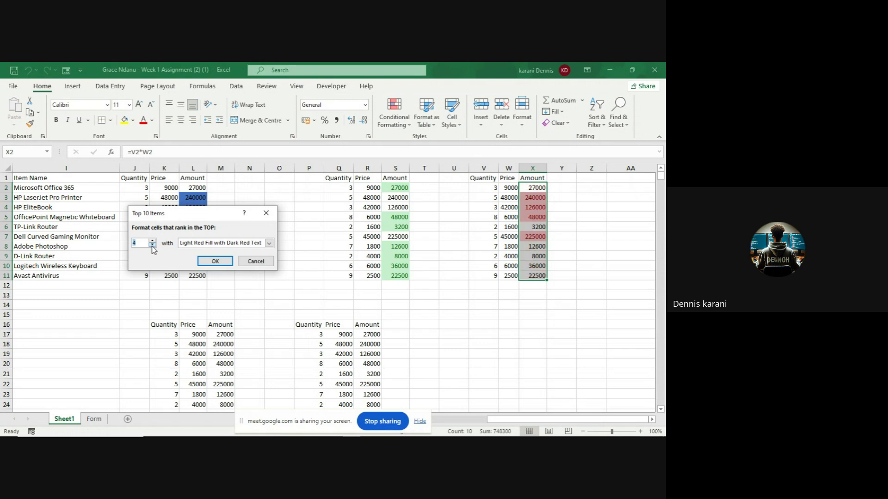
{"action": "left_click", "coordinate": [153, 246]}
- Give the top 3 green fill with dark green text, after trying a red border, and apply
{"action": "left_click", "coordinate": [269, 243]}
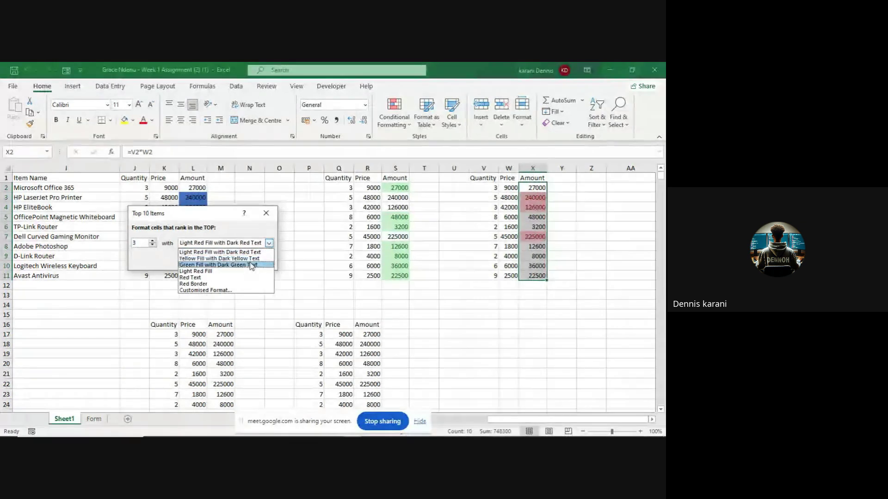
{"action": "left_click", "coordinate": [233, 284]}
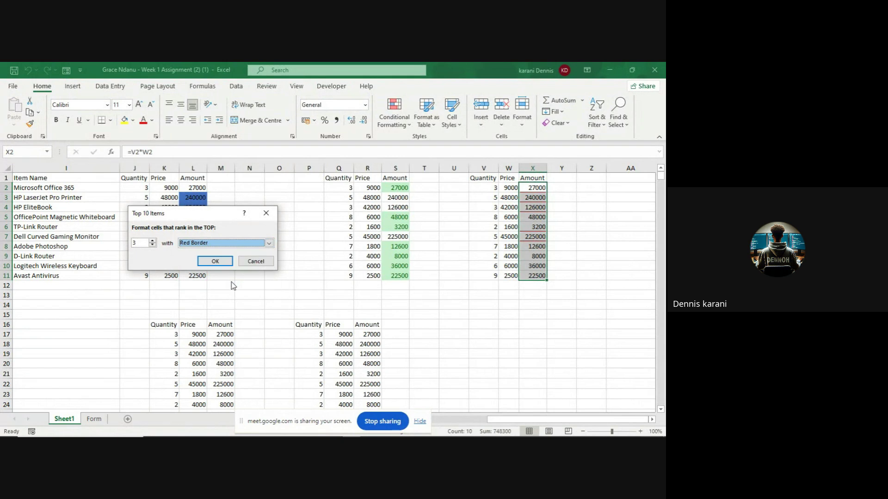
{"action": "left_click", "coordinate": [269, 244]}
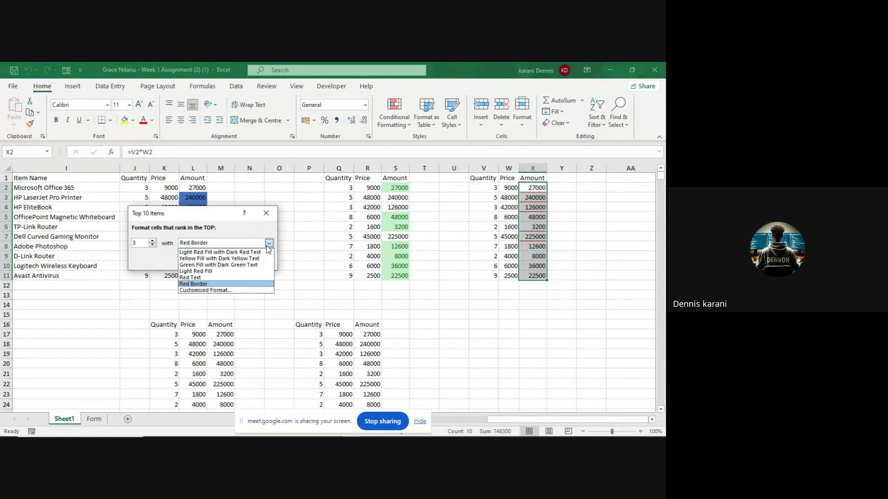
{"action": "left_click", "coordinate": [248, 265]}
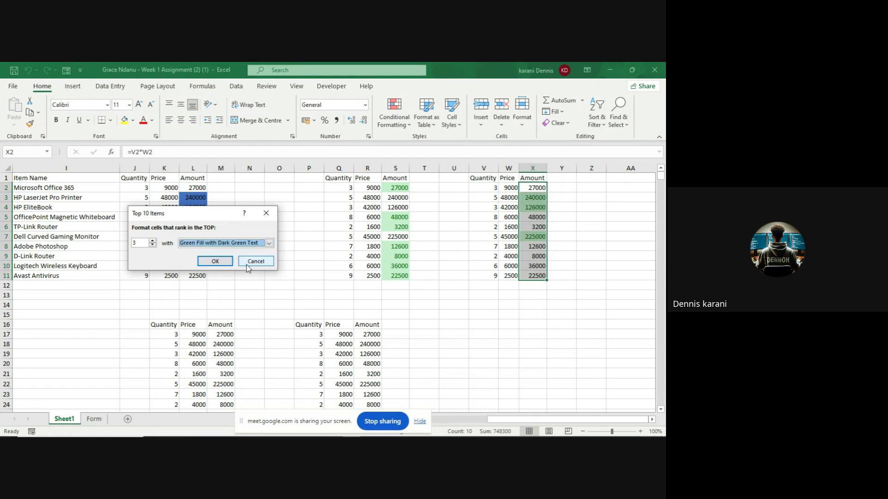
{"action": "left_click", "coordinate": [215, 261]}
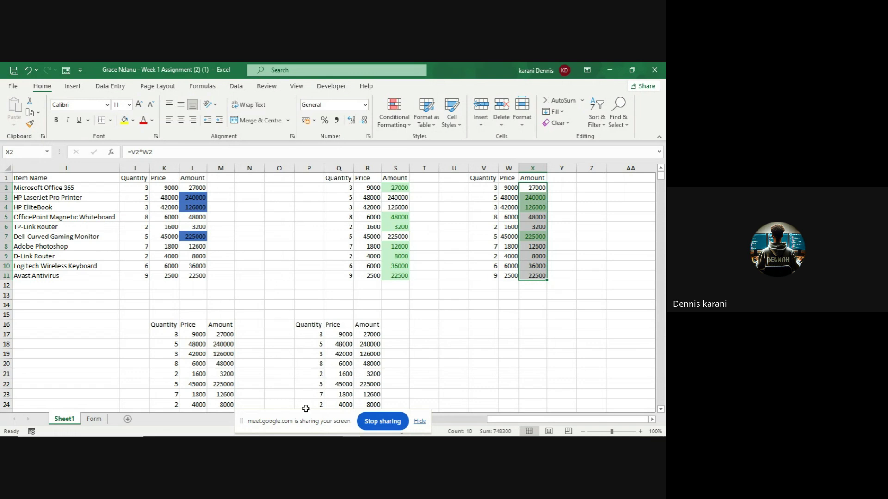
{"action": "mouse_move", "coordinate": [315, 430]}
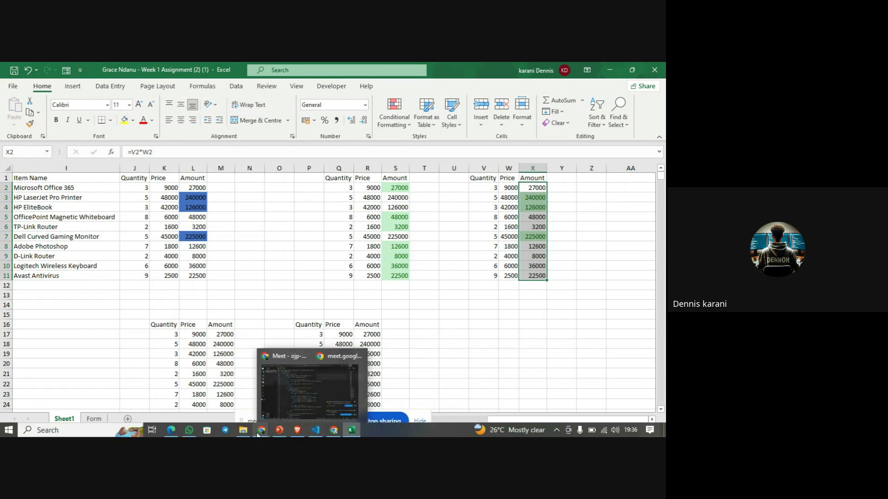
{"action": "mouse_move", "coordinate": [259, 432]}
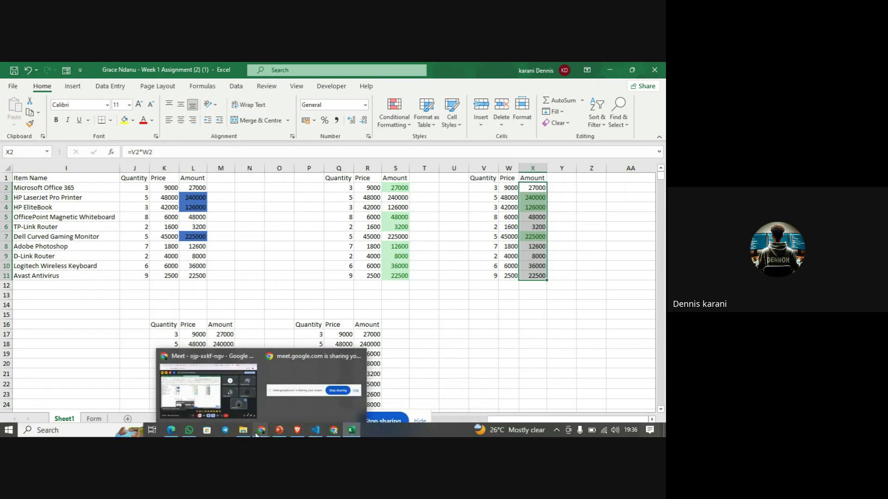
{"action": "left_click", "coordinate": [244, 403]}
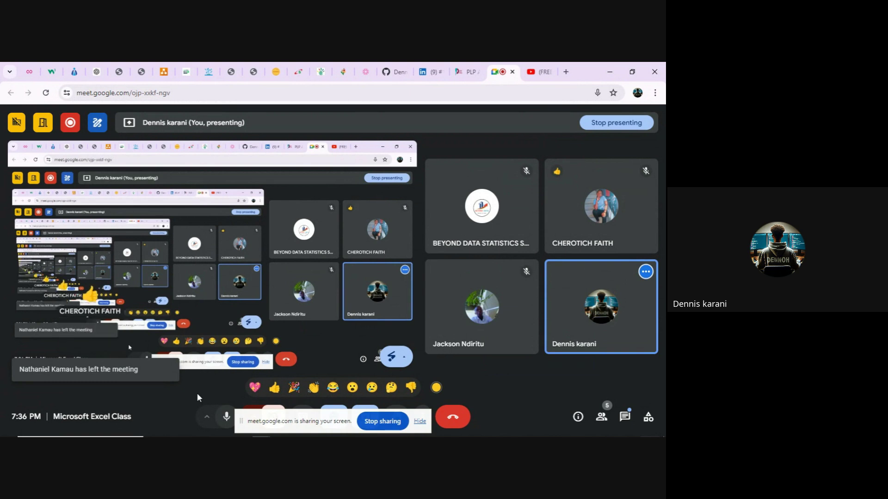
{"action": "mouse_move", "coordinate": [266, 435]}
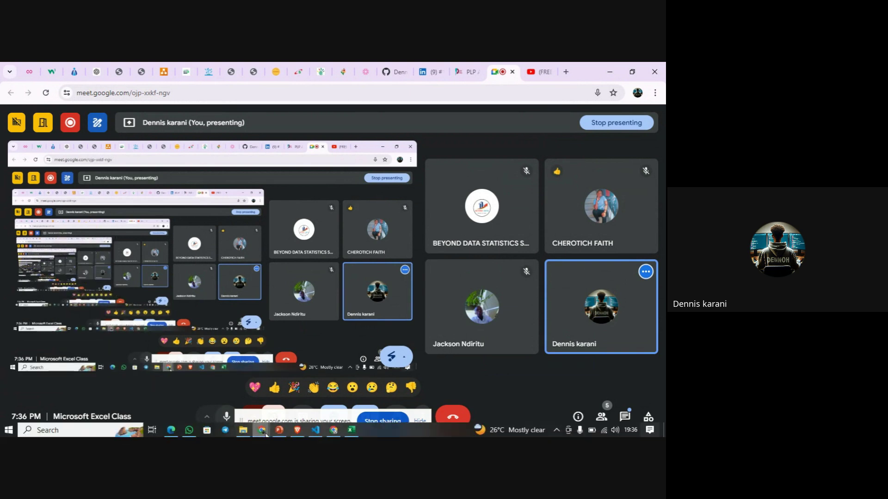
{"action": "left_click", "coordinate": [349, 433]}
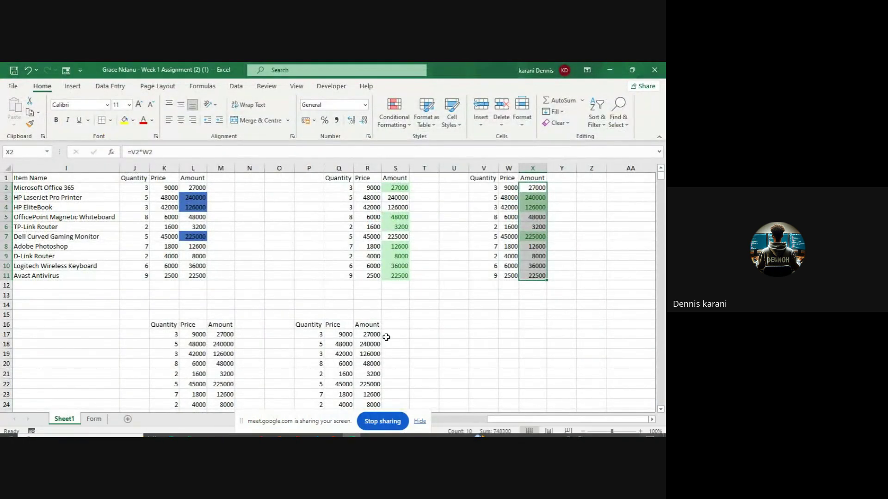
{"action": "scroll", "coordinate": [386, 338], "scroll_direction": "down", "scroll_amount": 2}
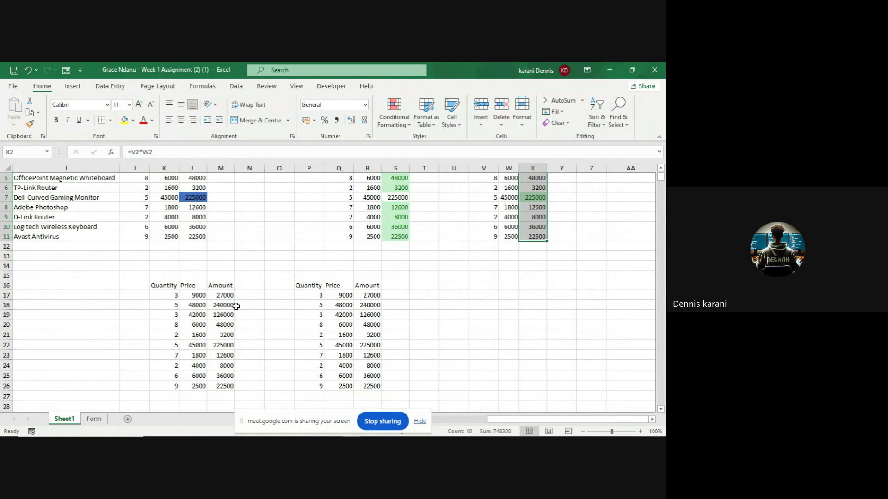
- Apply Red Data Bar gradient fill to the Amount values M17:M26
{"action": "left_click", "coordinate": [223, 295]}
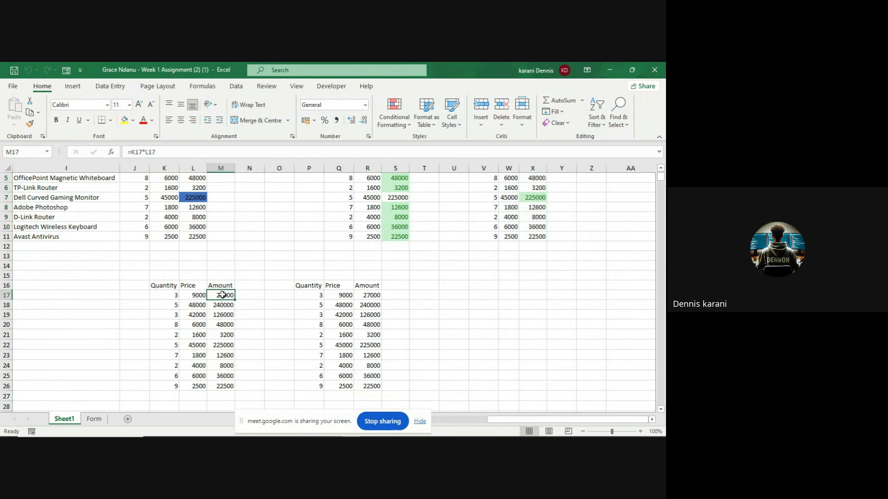
{"action": "left_click_drag", "start_coordinate": [223, 295], "coordinate": [224, 381]}
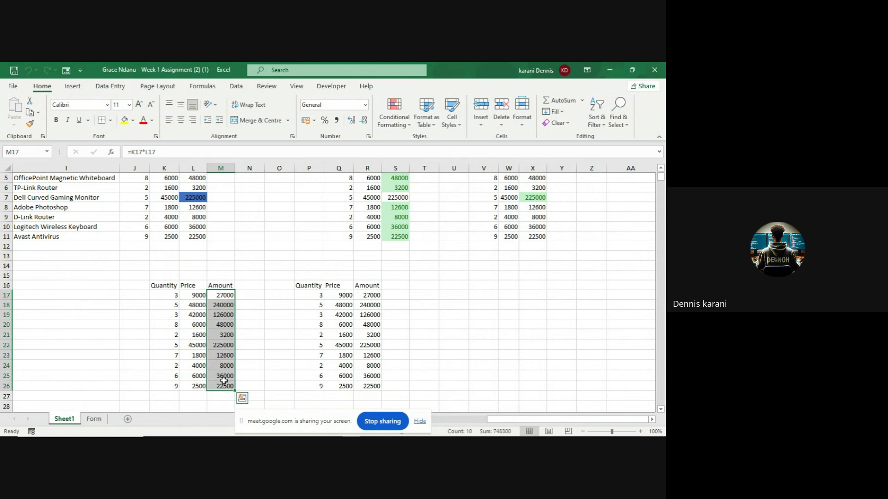
{"action": "left_click", "coordinate": [393, 121]}
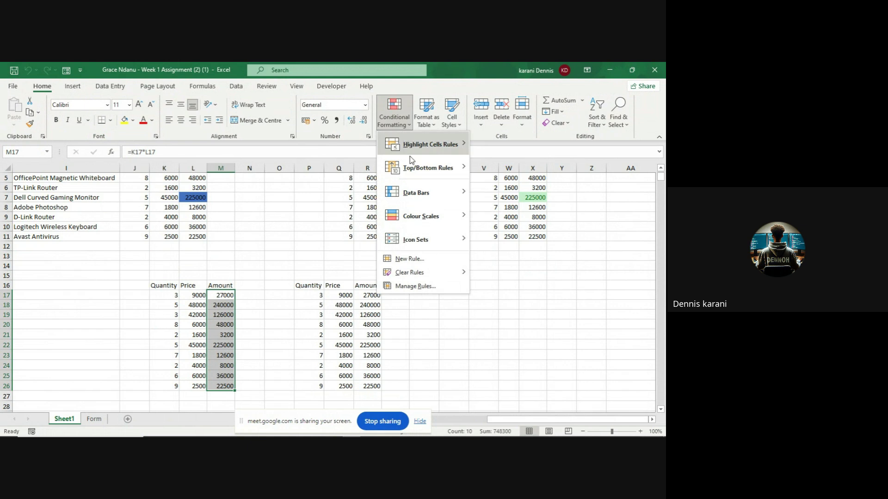
{"action": "mouse_move", "coordinate": [414, 170]}
{"action": "mouse_move", "coordinate": [415, 193]}
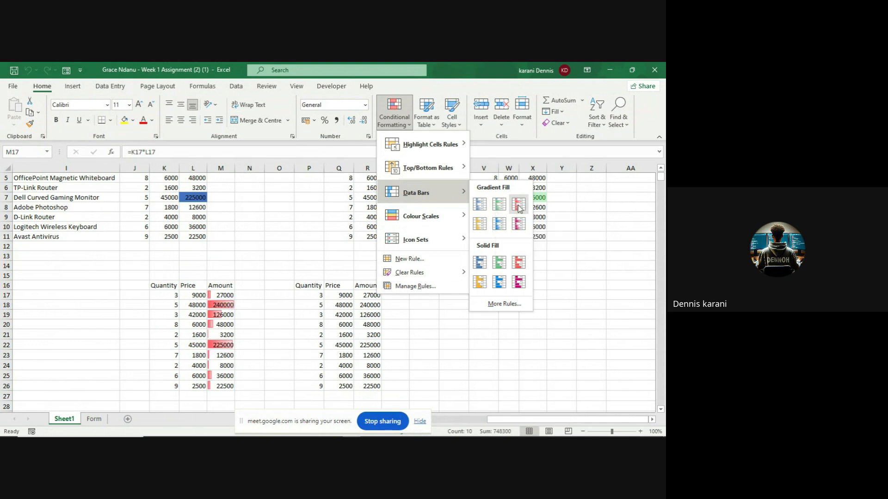
{"action": "left_click", "coordinate": [518, 204]}
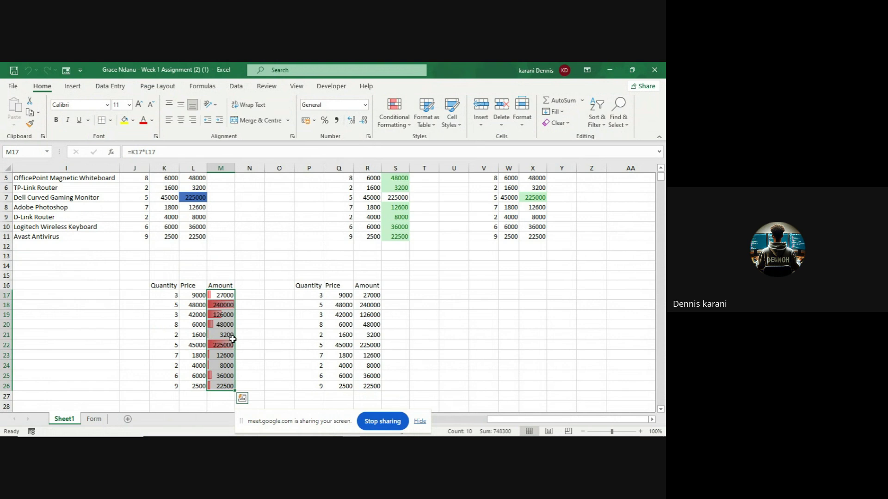
- Apply the Green-Yellow-Red Colour Scale to the Amount values R17:R26
{"action": "left_click", "coordinate": [366, 294]}
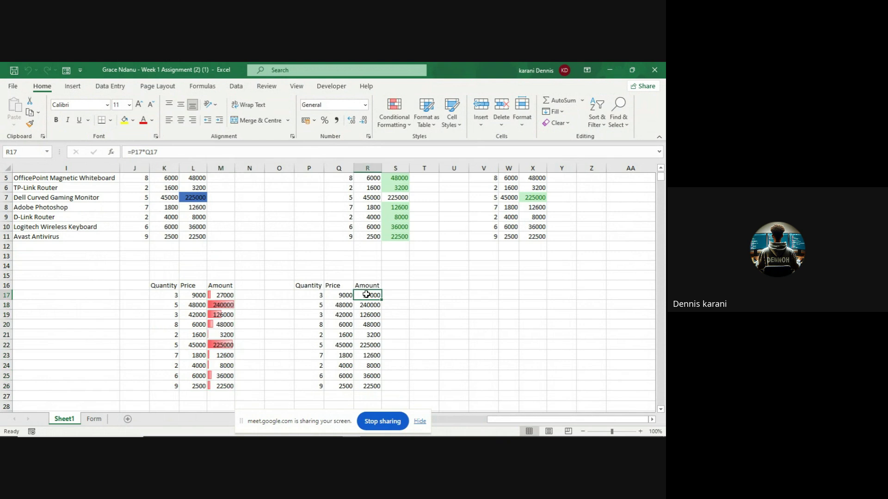
{"action": "left_click_drag", "start_coordinate": [366, 295], "coordinate": [366, 382]}
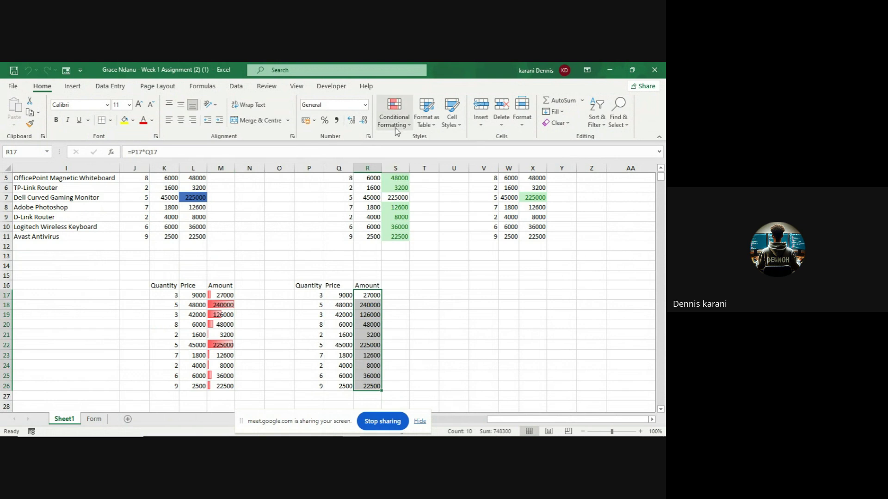
{"action": "left_click", "coordinate": [409, 127]}
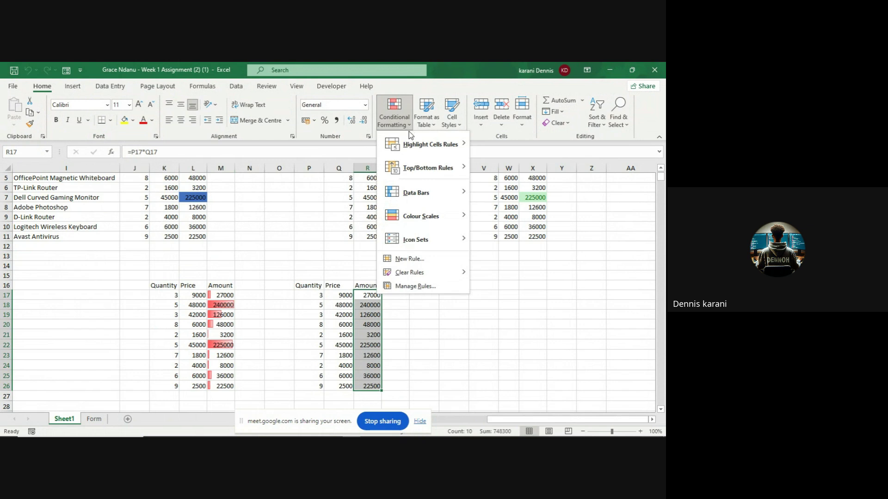
{"action": "mouse_move", "coordinate": [421, 220]}
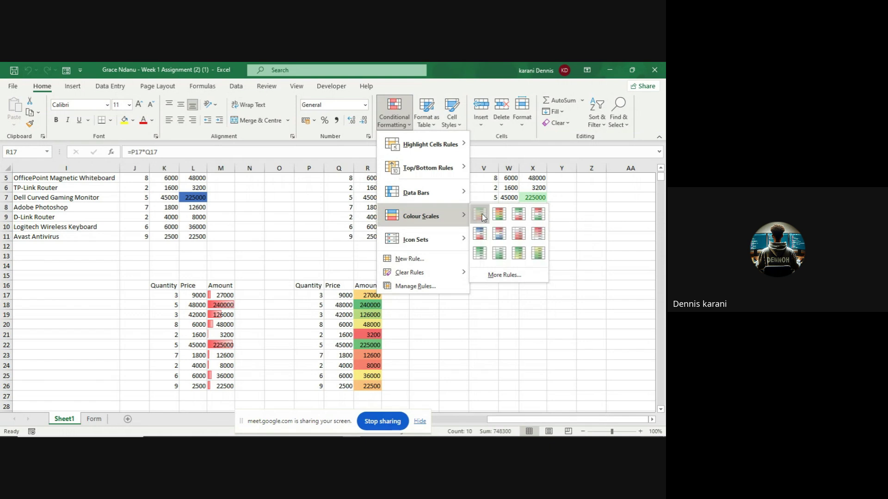
{"action": "left_click", "coordinate": [481, 215]}
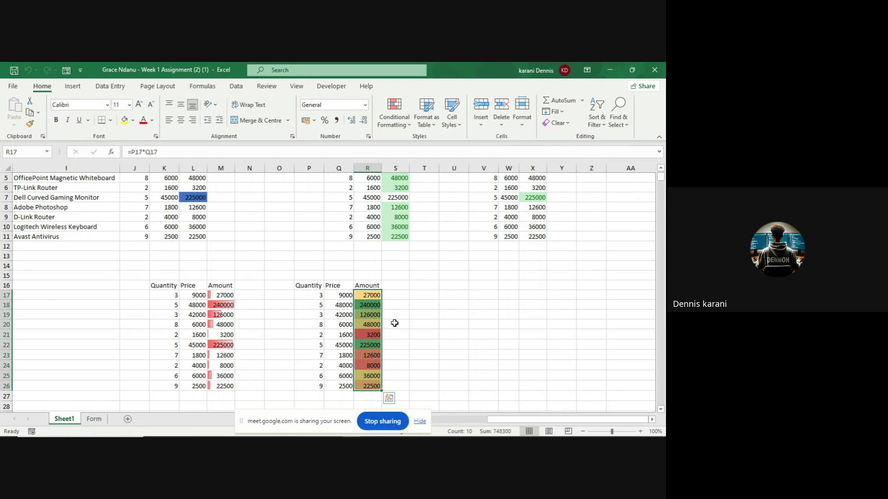
{"action": "scroll", "coordinate": [394, 324], "scroll_direction": "up", "scroll_amount": 2}
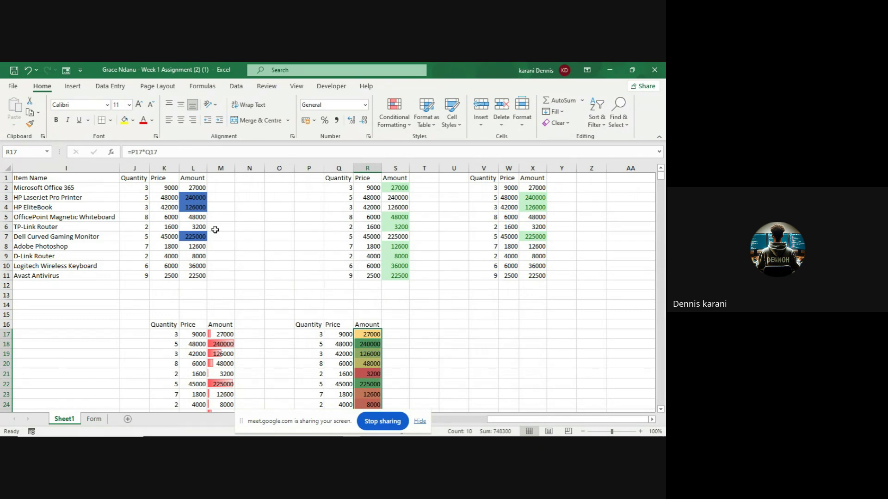
{"action": "scroll", "coordinate": [216, 233], "scroll_direction": "down", "scroll_amount": 2}
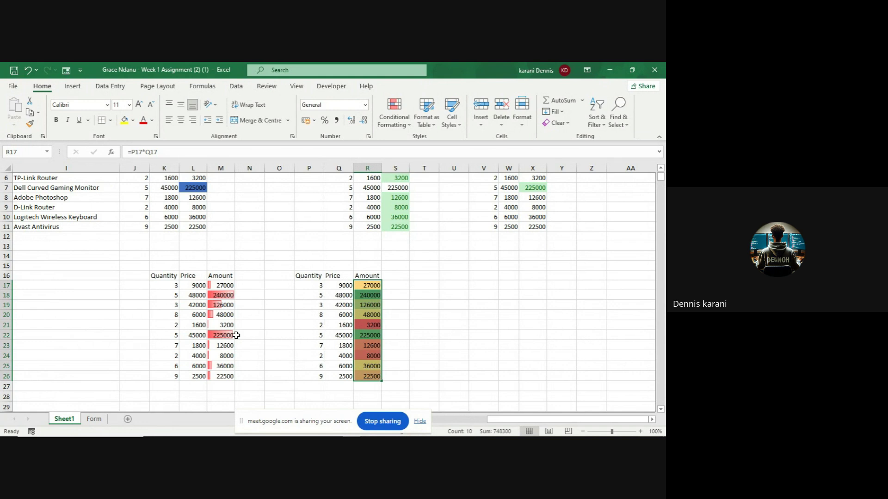
{"action": "scroll", "coordinate": [236, 336], "scroll_direction": "up", "scroll_amount": 2}
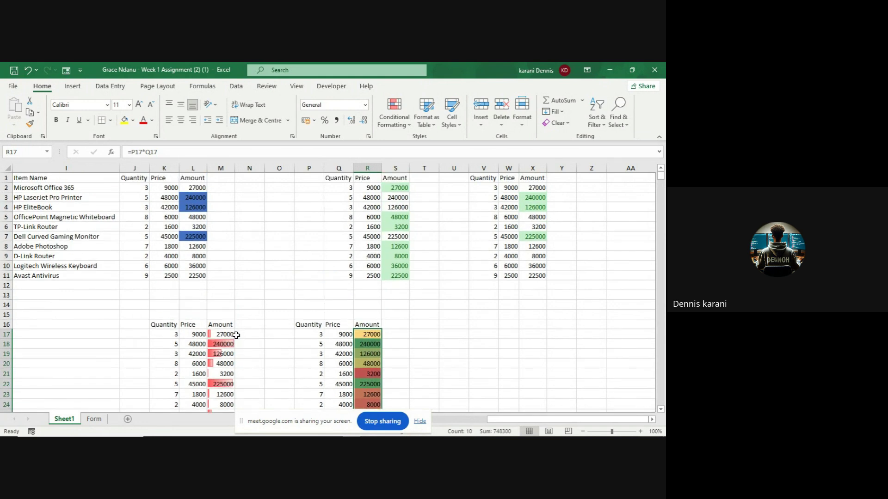
- Apply Green Data Bar gradient fill to the whole of column X
{"action": "left_click", "coordinate": [531, 167]}
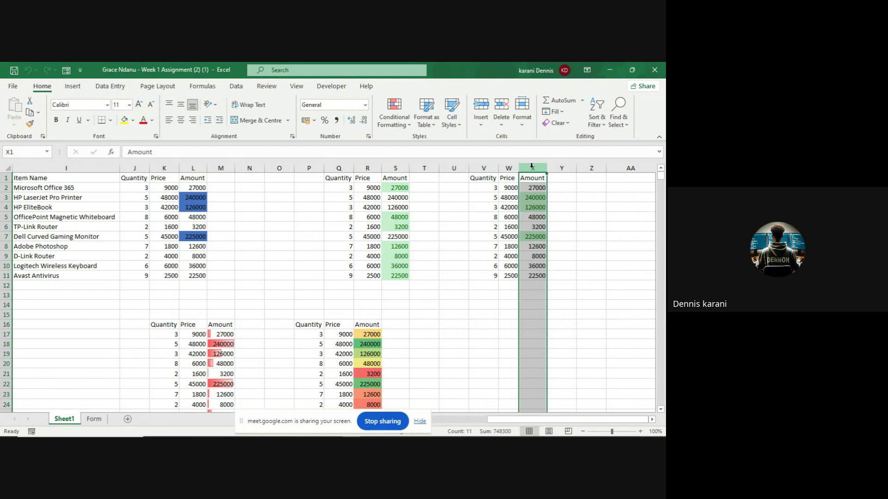
{"action": "left_click", "coordinate": [405, 124]}
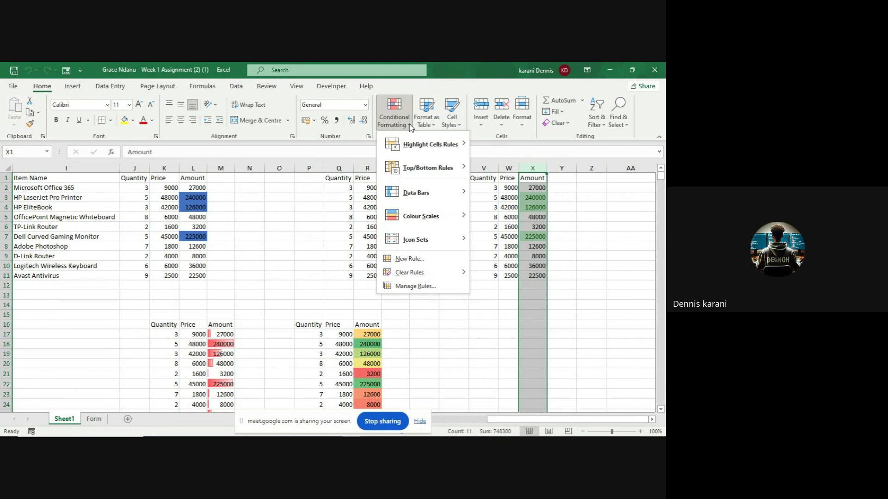
{"action": "mouse_move", "coordinate": [414, 192]}
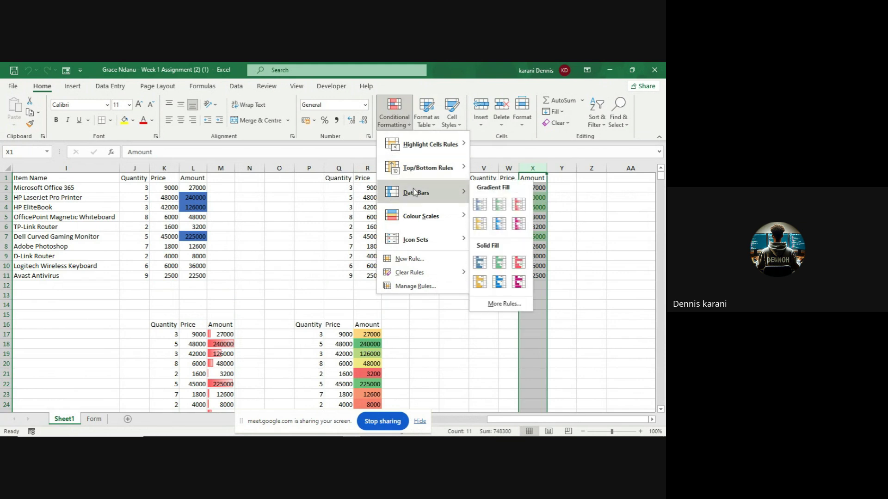
{"action": "left_click", "coordinate": [498, 206]}
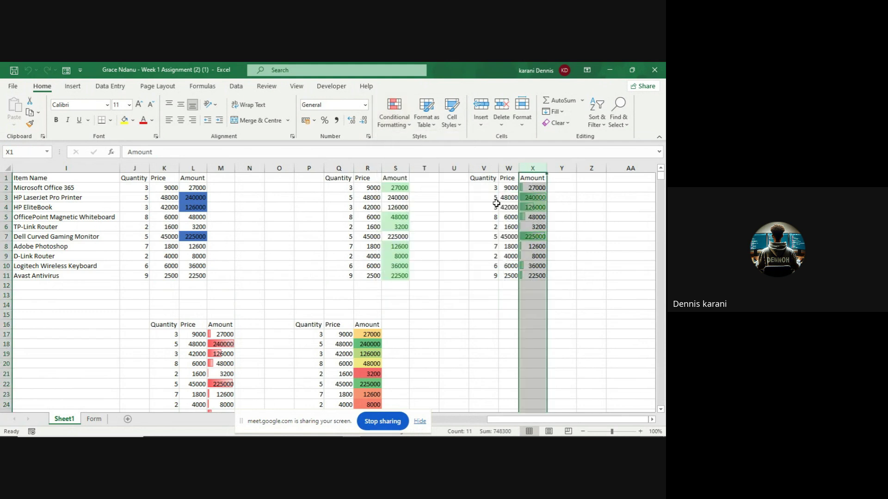
{"action": "left_click", "coordinate": [537, 301]}
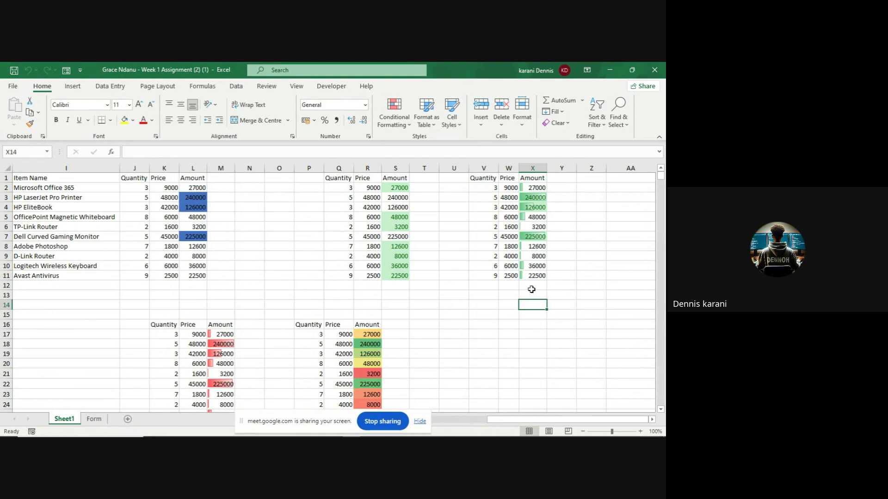
{"action": "left_click", "coordinate": [532, 288]}
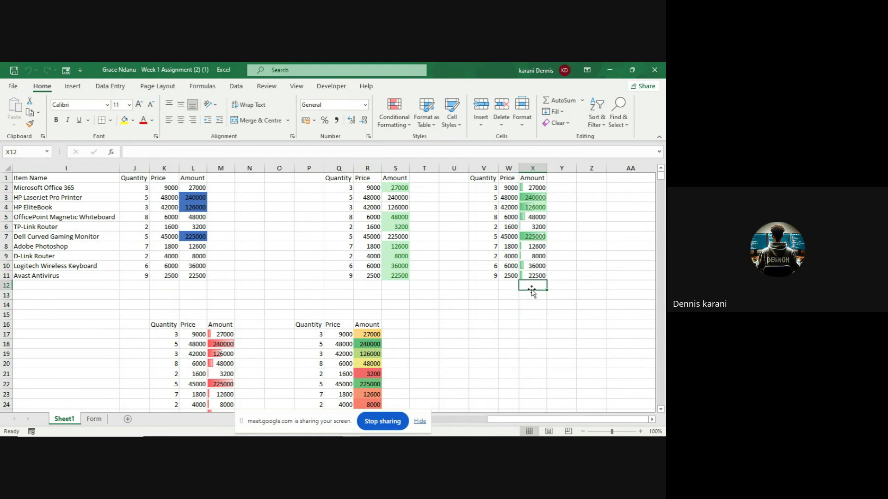
- Enter 45000 in X12 and 600 in X13 below the column X amounts
{"action": "type", "text": "45"}
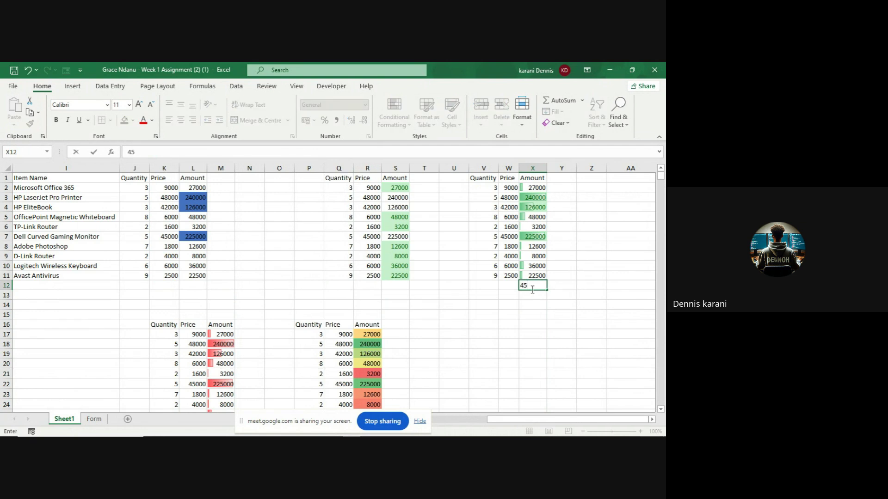
{"action": "type", "text": "000"}
{"action": "key", "text": "Return"}
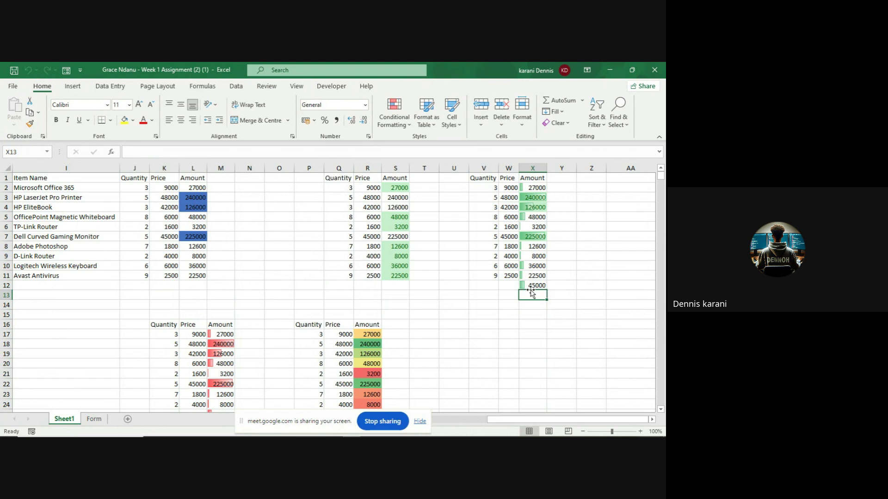
{"action": "type", "text": "600"}
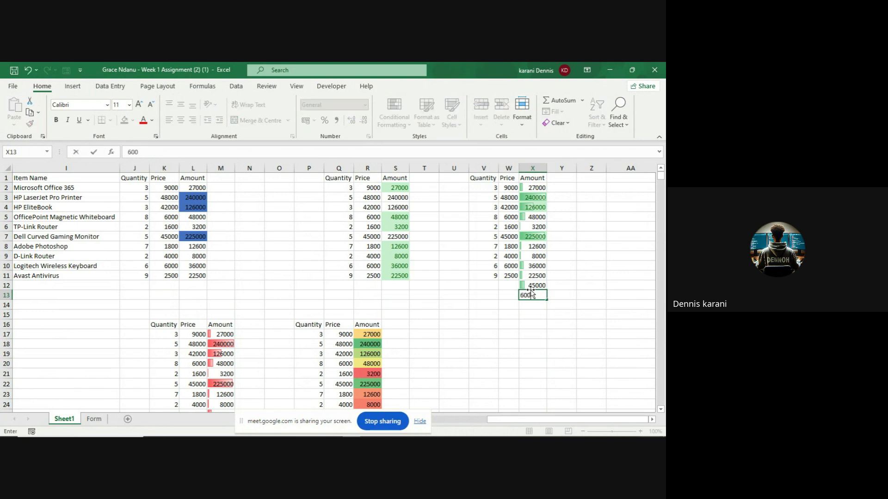
{"action": "key", "text": "Return"}
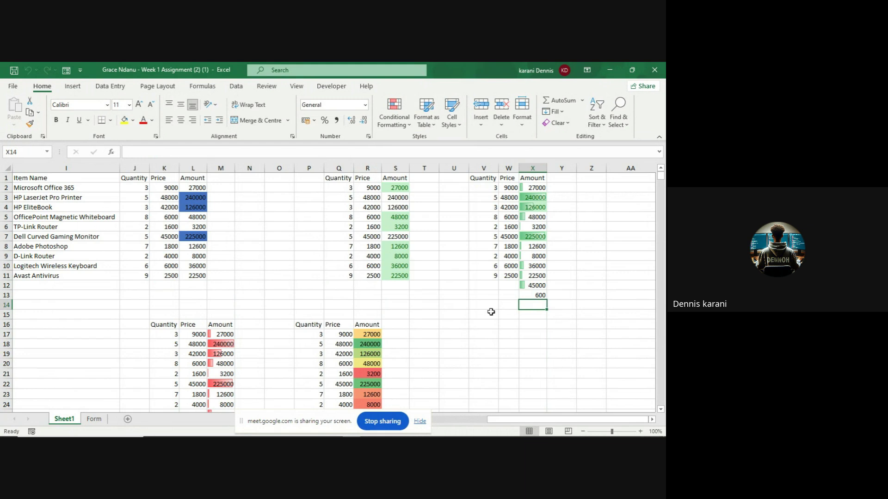
{"action": "double_click", "coordinate": [402, 295]}
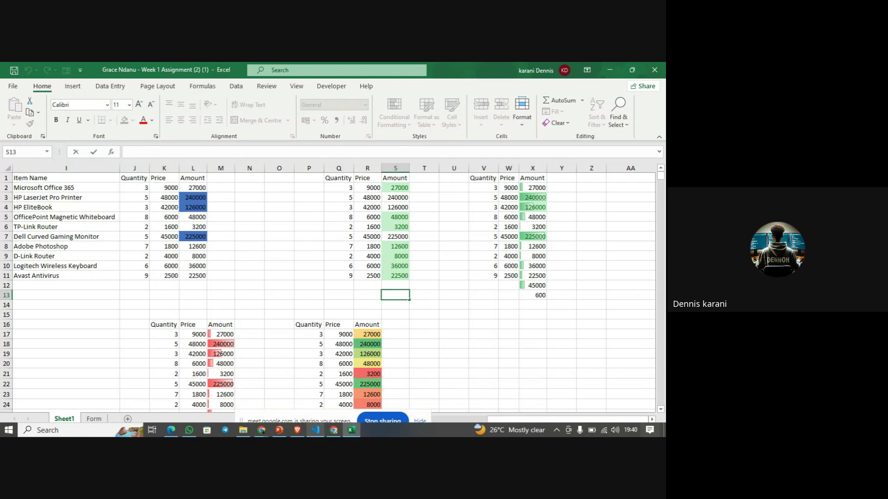
- Stop sharing the Excel workbook in the Google Meet call, leaving only the host's tile
{"action": "mouse_move", "coordinate": [261, 435]}
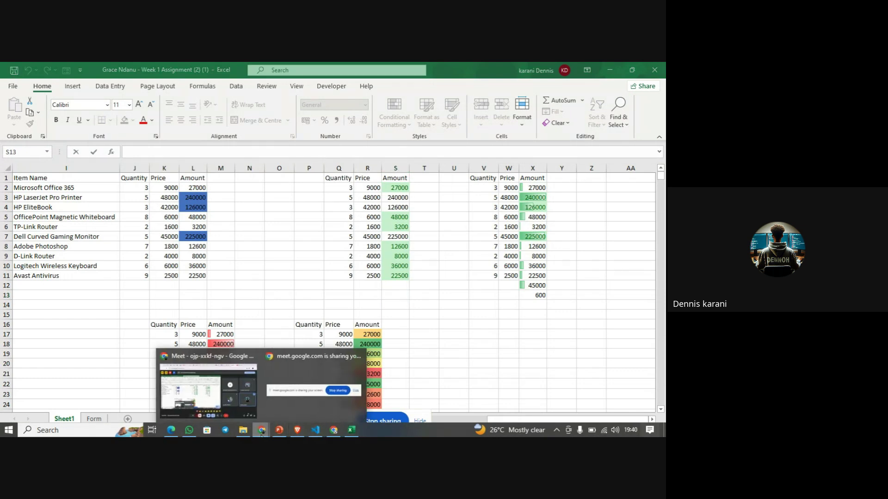
{"action": "left_click", "coordinate": [251, 407]}
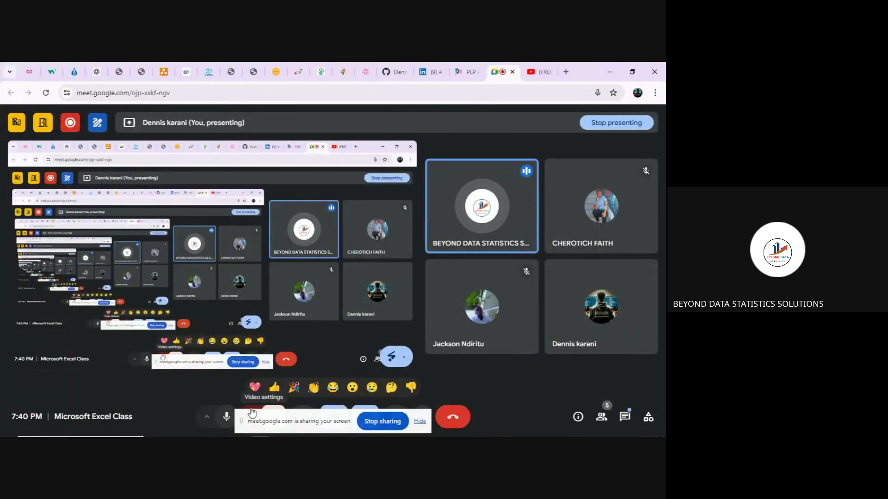
{"action": "left_click", "coordinate": [351, 430]}
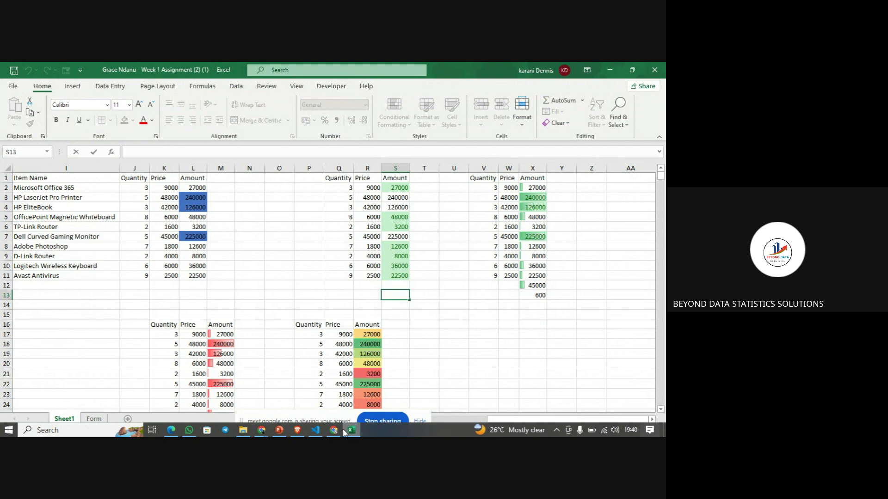
{"action": "left_click", "coordinate": [379, 421]}
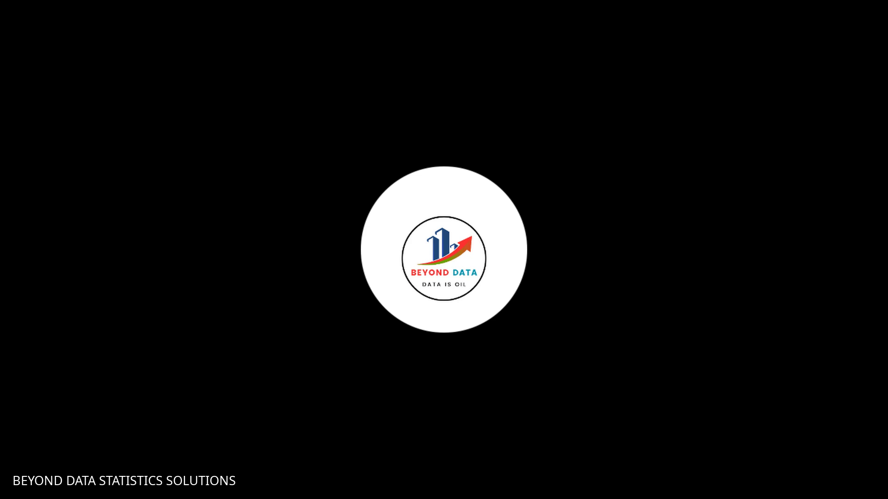
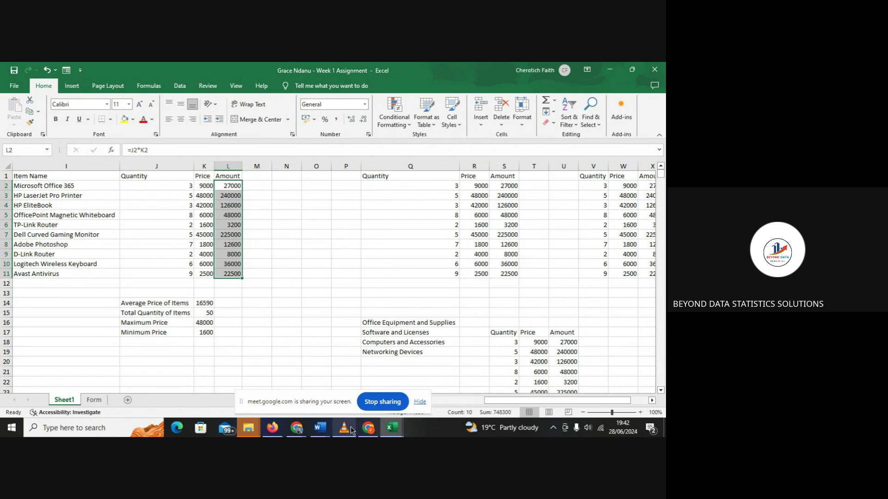
- Glance at the video meeting window, then return to the Excel spreadsheet
{"action": "mouse_move", "coordinate": [305, 429]}
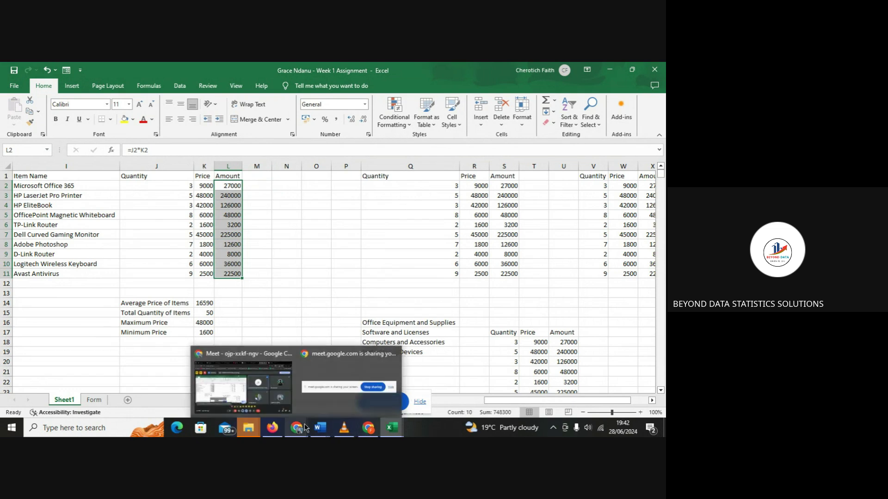
{"action": "left_click", "coordinate": [286, 392]}
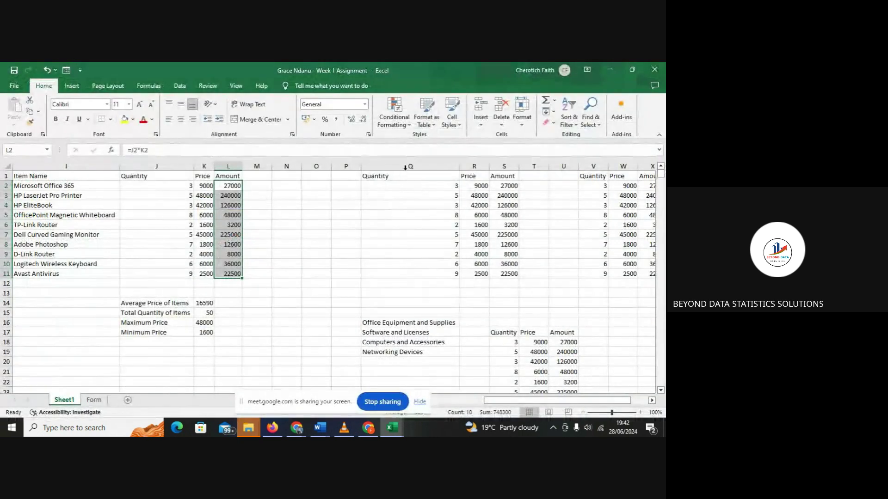
{"action": "left_click", "coordinate": [406, 166]}
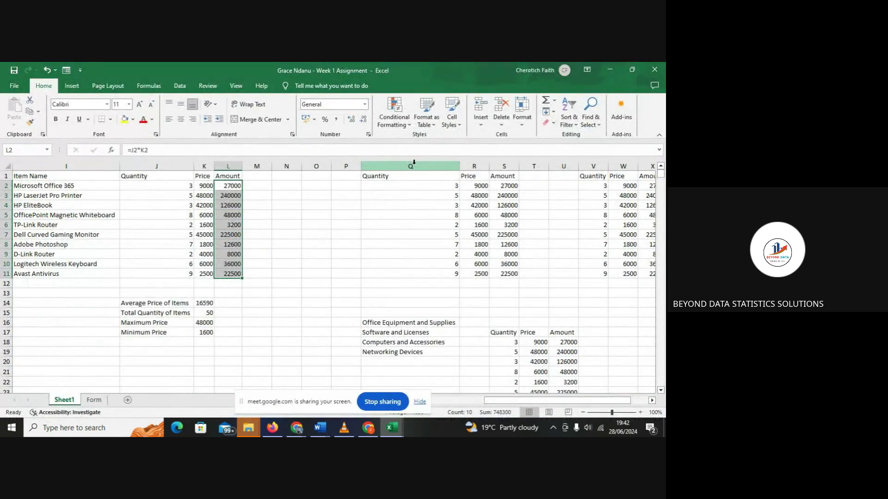
- Add a Greater Than 30000 rule on L2:L11 using Green Fill with Dark Green Text
{"action": "left_click", "coordinate": [403, 124]}
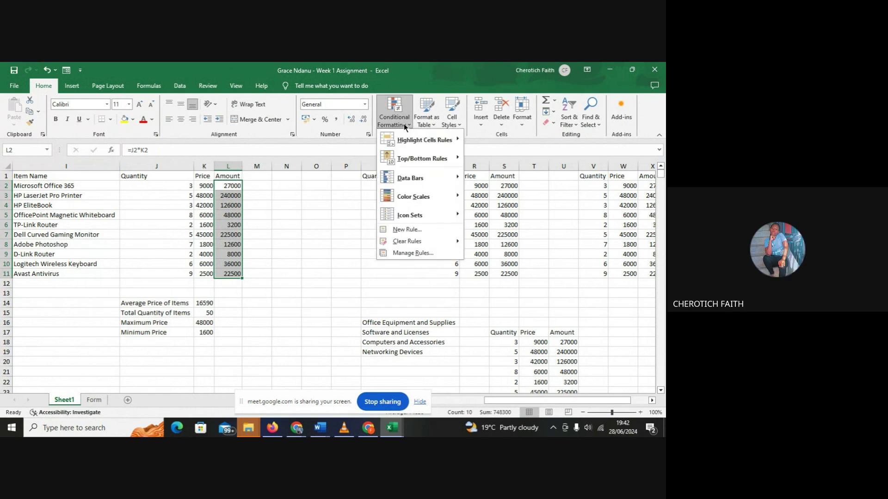
{"action": "mouse_move", "coordinate": [413, 134]}
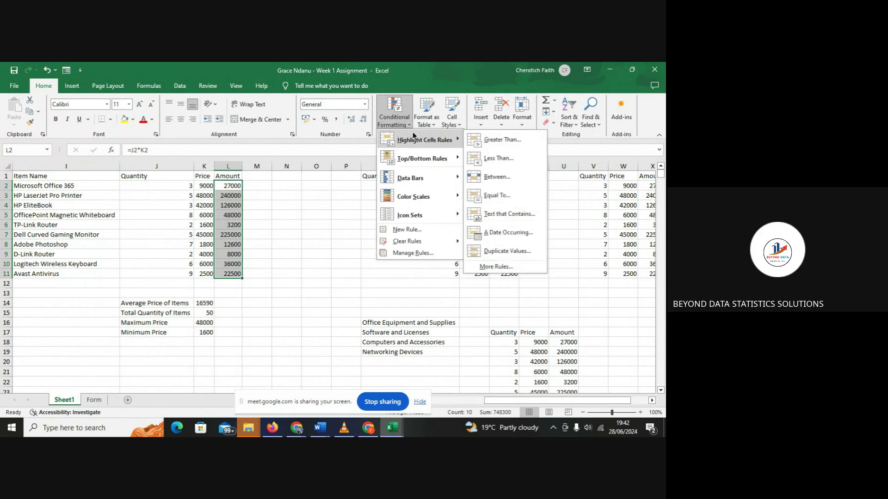
{"action": "left_click", "coordinate": [339, 148]}
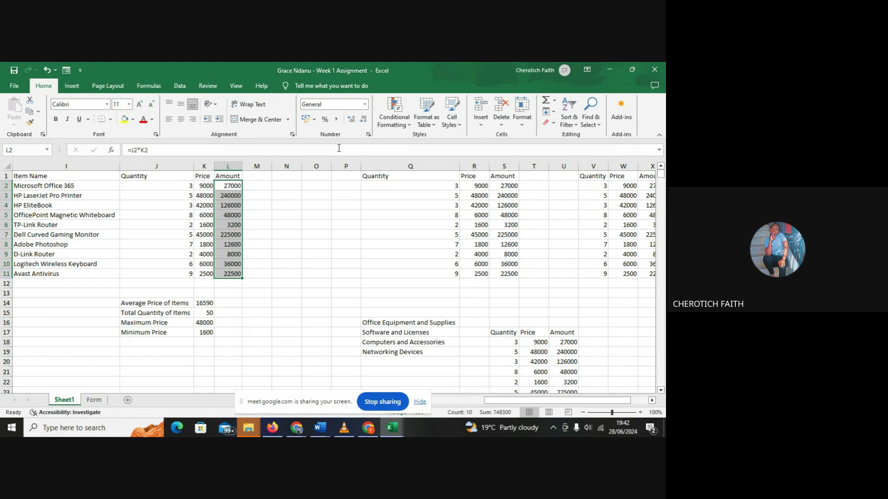
{"action": "left_click", "coordinate": [400, 125]}
{"action": "mouse_move", "coordinate": [412, 140]}
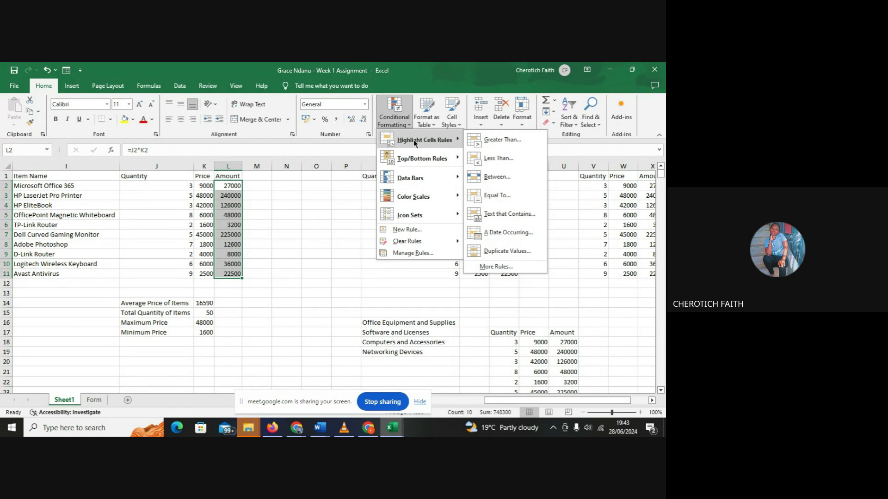
{"action": "left_click", "coordinate": [500, 139]}
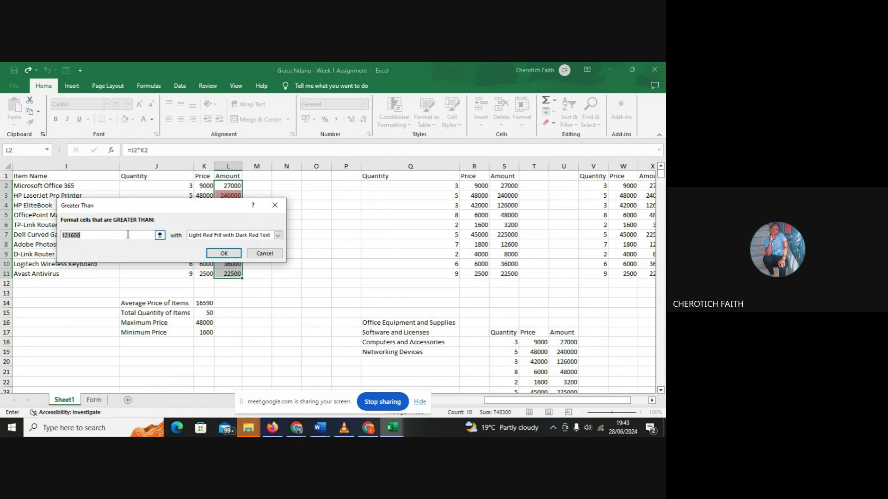
{"action": "key", "text": "BackSpace"}
{"action": "type", "text": "3000"}
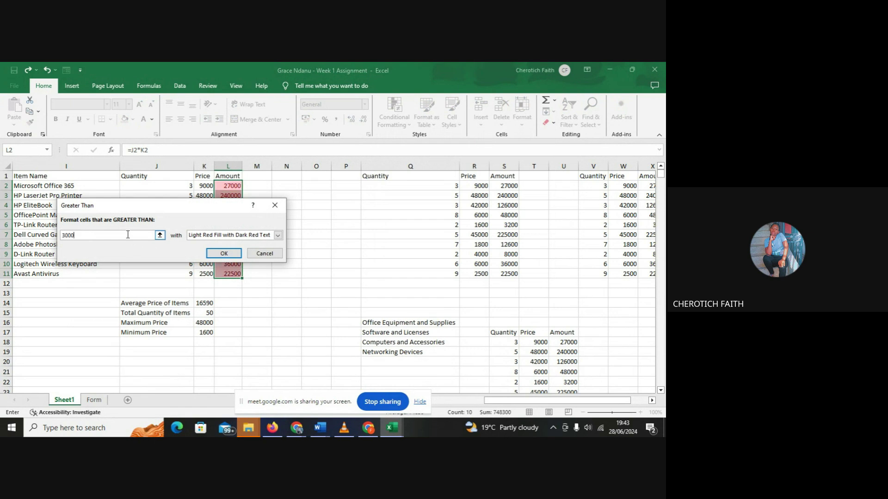
{"action": "type", "text": "0"}
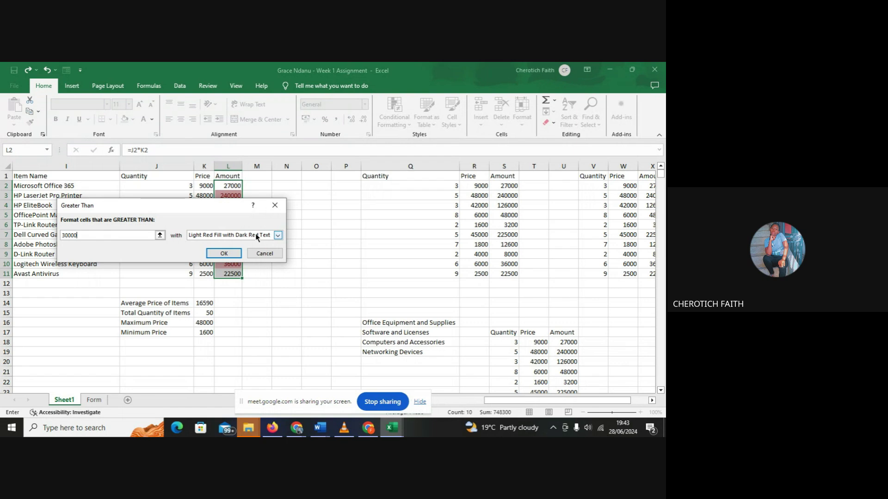
{"action": "left_click", "coordinate": [279, 236]}
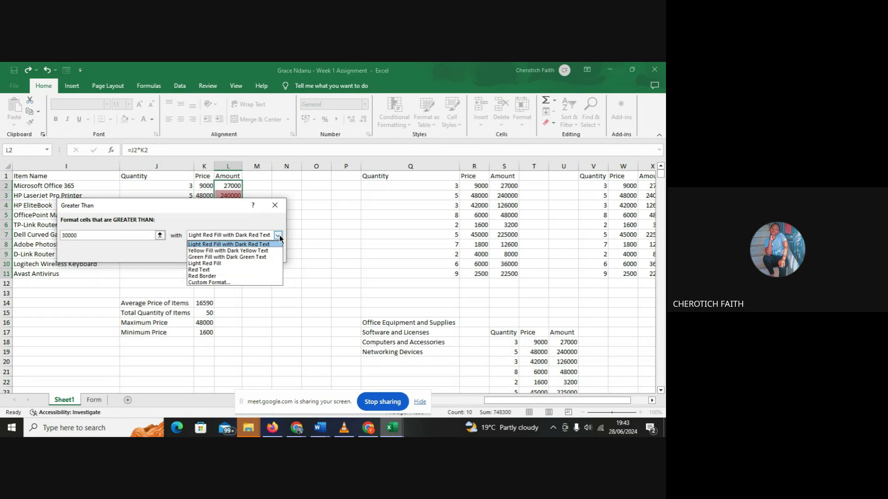
{"action": "left_click", "coordinate": [249, 260]}
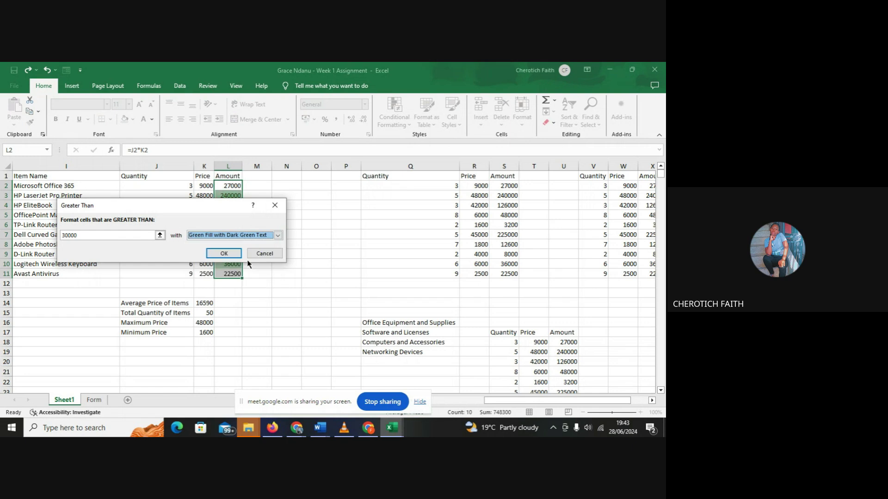
{"action": "left_click", "coordinate": [223, 254]}
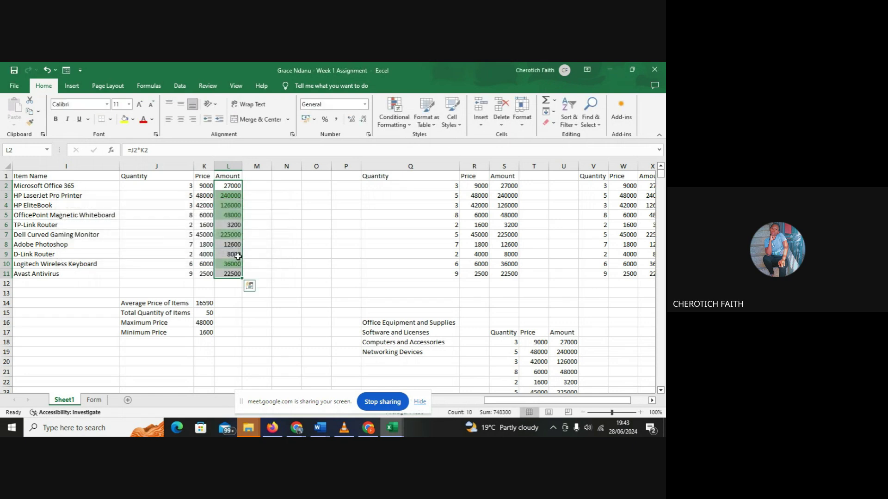
- Deselect the column L cells, scroll right, and select the Amount values S2:S11
{"action": "left_click", "coordinate": [294, 231]}
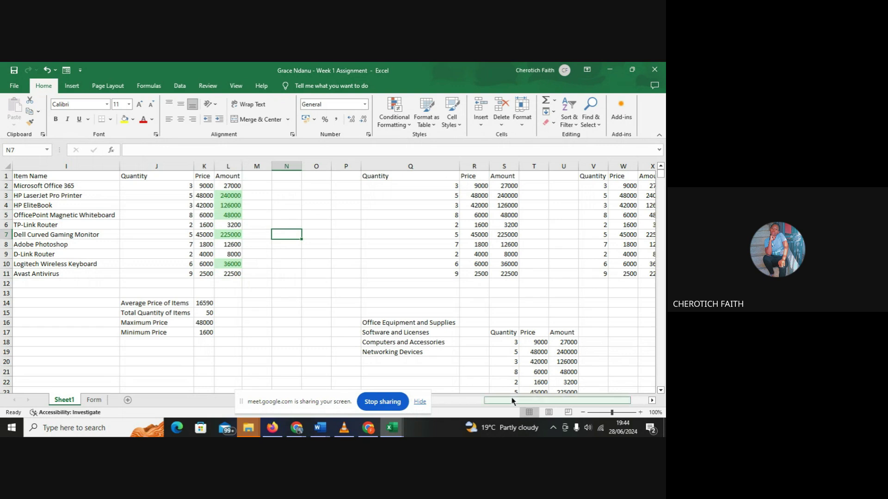
{"action": "scroll", "coordinate": [512, 403], "scroll_direction": "right", "scroll_amount": 2}
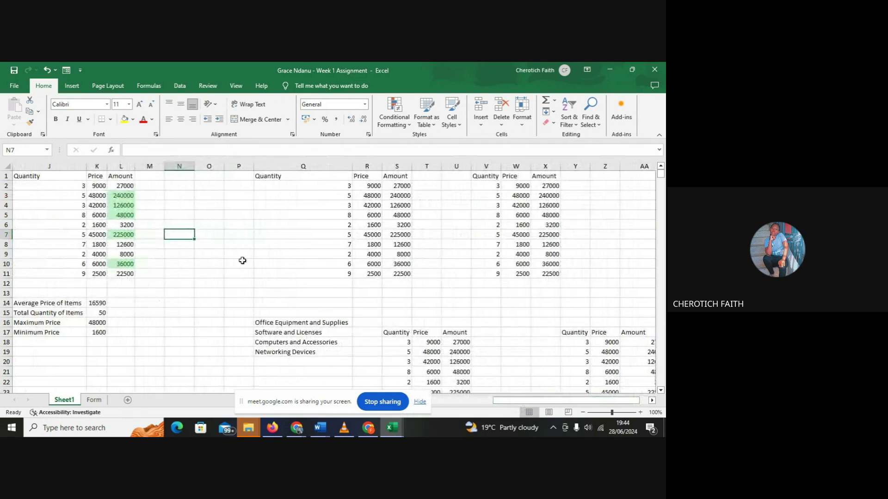
{"action": "left_click", "coordinate": [398, 187]}
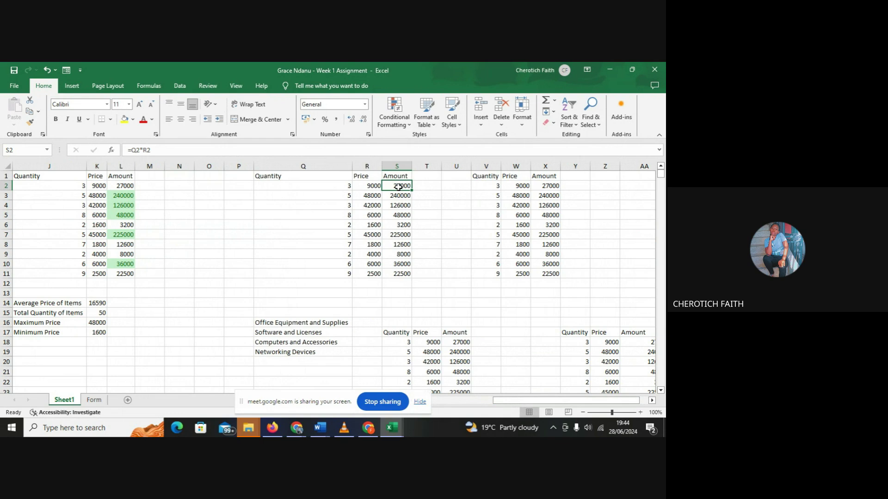
{"action": "left_click_drag", "start_coordinate": [398, 187], "coordinate": [402, 274]}
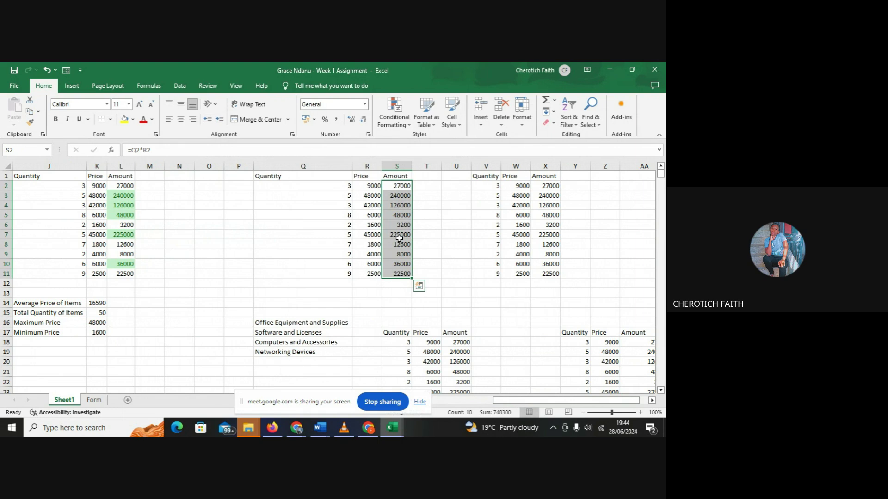
- Highlight column S Amounts between 20000 and 100000 with plain Light Red Fill
{"action": "left_click", "coordinate": [394, 127]}
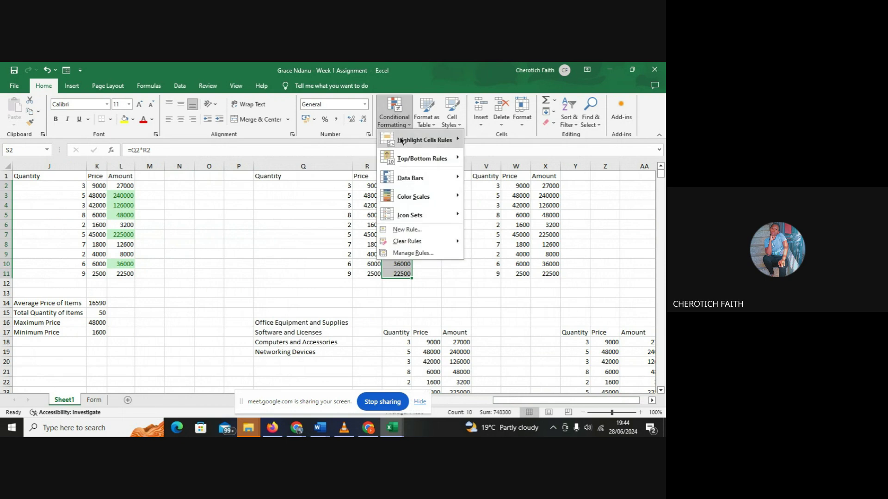
{"action": "mouse_move", "coordinate": [403, 141]}
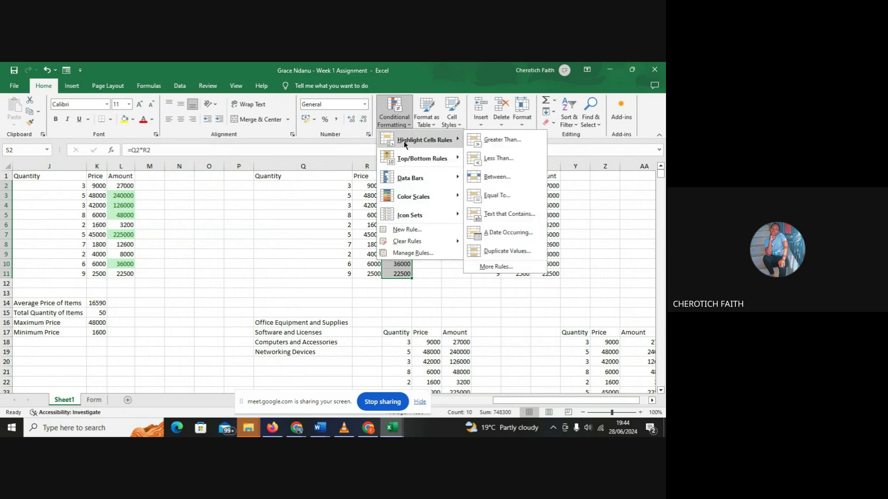
{"action": "left_click", "coordinate": [493, 178]}
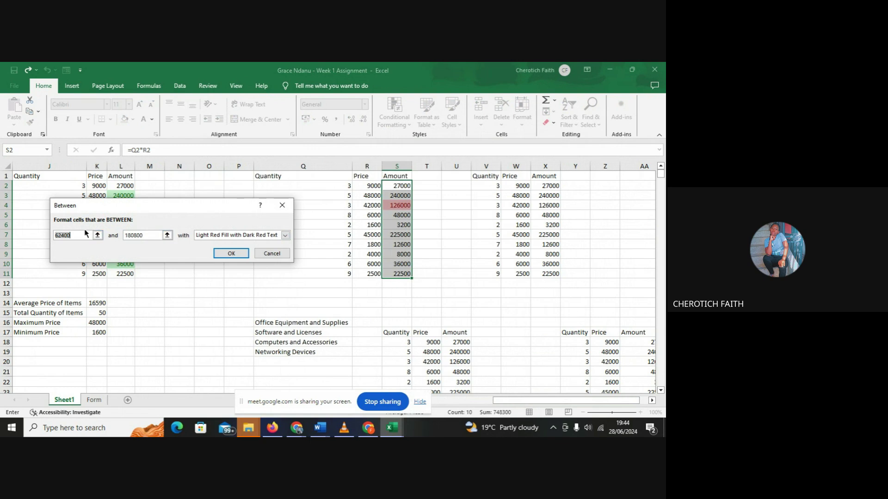
{"action": "key", "text": "BackSpace"}
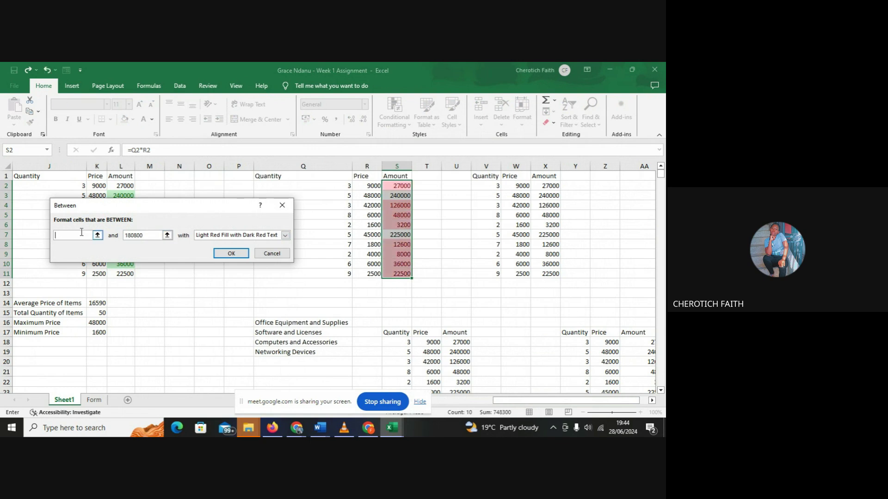
{"action": "type", "text": "20000"}
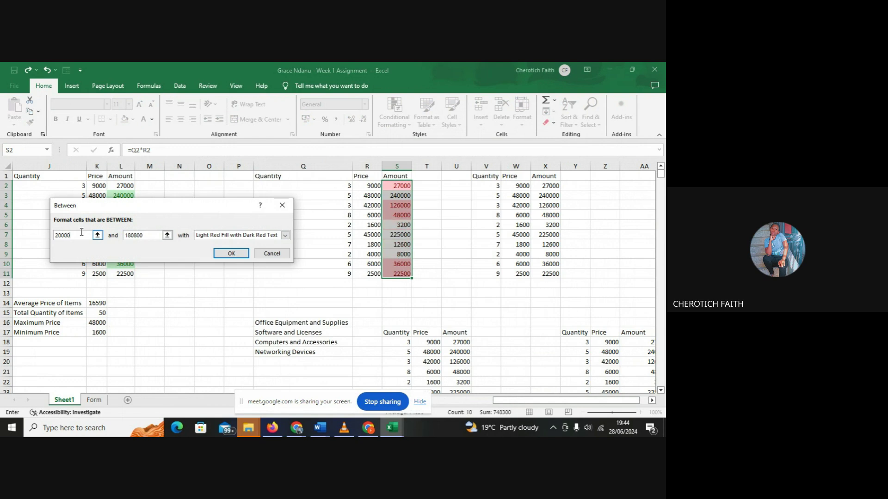
{"action": "left_click", "coordinate": [151, 234]}
{"action": "key", "text": "BackSpace"}
{"action": "key", "text": "BackSpace"}
{"action": "key", "text": "BackSpace"}
{"action": "key", "text": "BackSpace"}
{"action": "key", "text": "BackSpace"}
{"action": "key", "text": "BackSpace"}
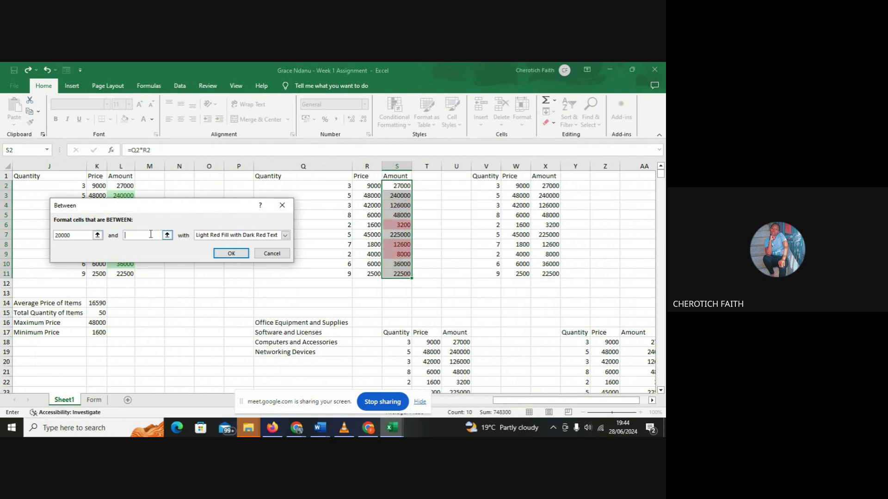
{"action": "type", "text": "100000"}
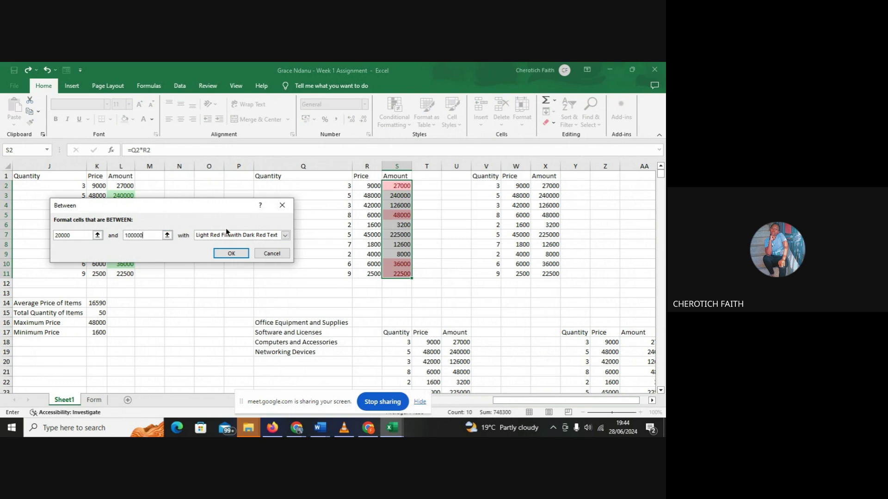
{"action": "left_click", "coordinate": [286, 236]}
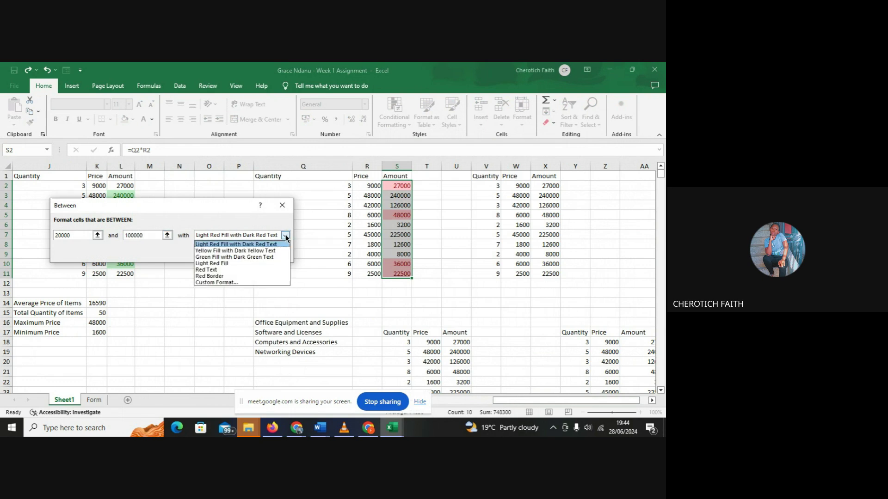
{"action": "left_click", "coordinate": [267, 264]}
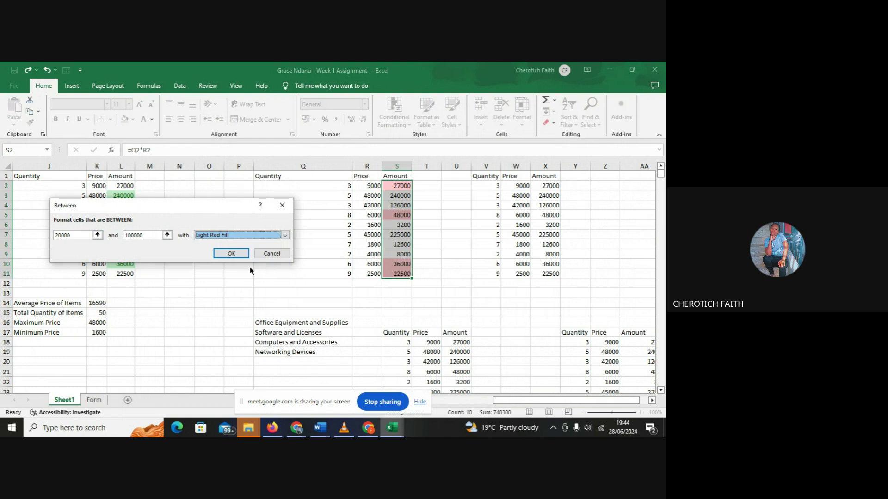
{"action": "left_click", "coordinate": [231, 254]}
- Deselect the cells and bring up the Top/Bottom Rules list under Conditional Formatting
{"action": "left_click", "coordinate": [302, 276]}
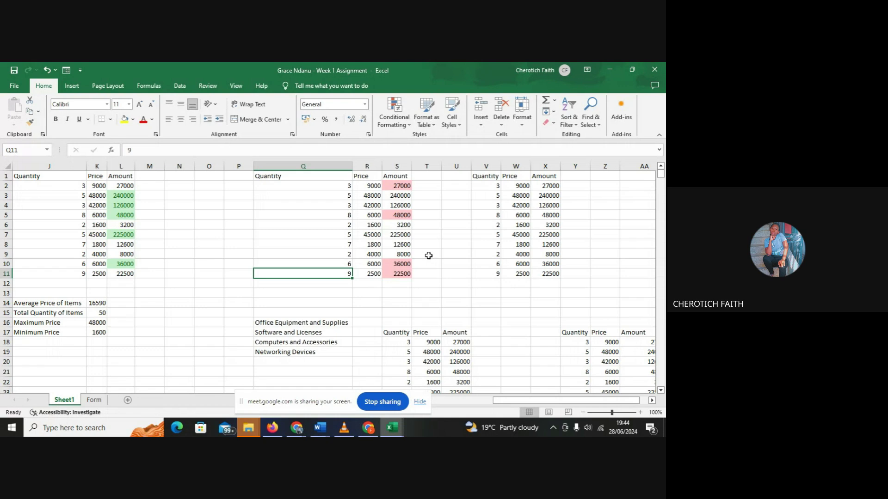
{"action": "left_click", "coordinate": [399, 124]}
{"action": "mouse_move", "coordinate": [420, 159]}
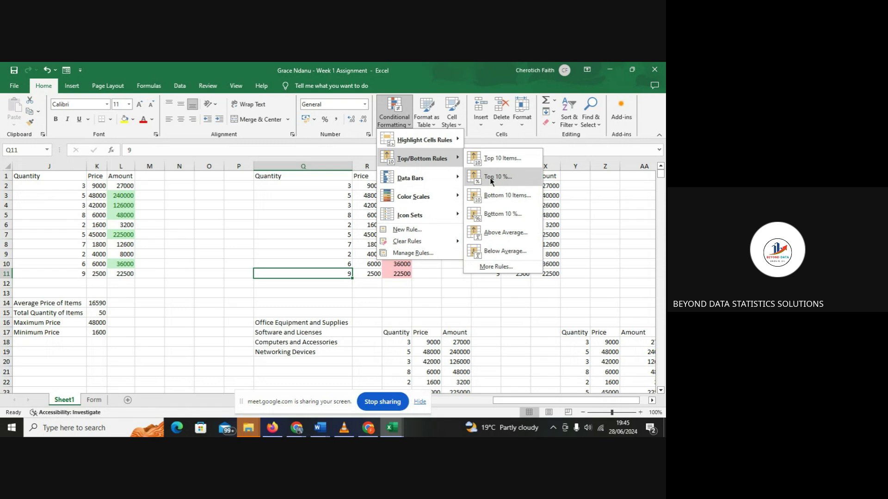
- Try a Top 3 items light red highlight on Q11, then undo it
{"action": "left_click", "coordinate": [505, 158]}
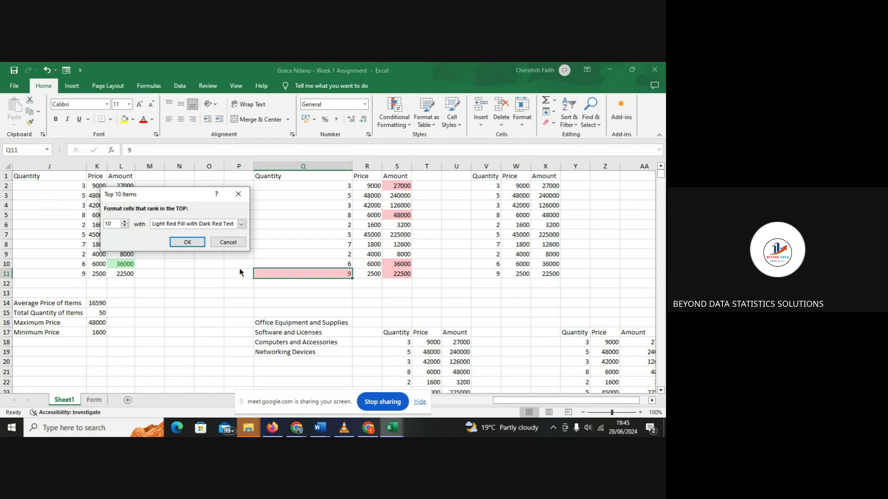
{"action": "double_click", "coordinate": [111, 225]}
{"action": "key", "text": "BackSpace"}
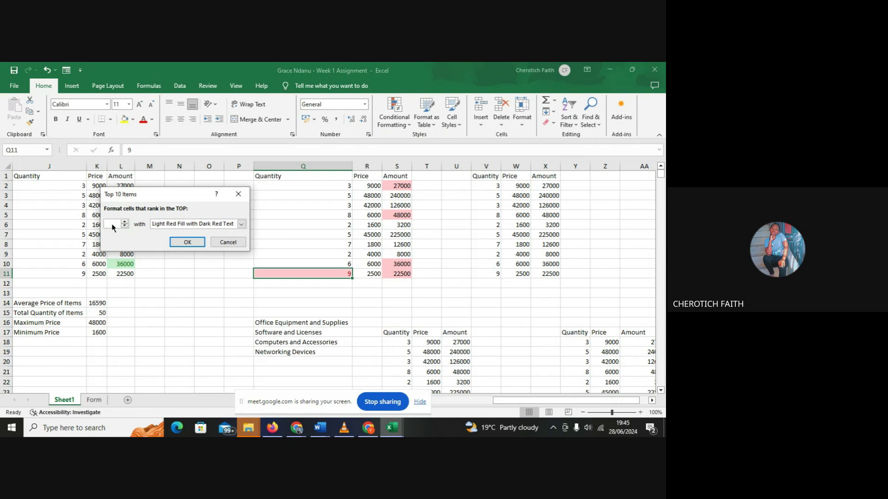
{"action": "type", "text": "5"}
{"action": "key", "text": "BackSpace"}
{"action": "type", "text": "3"}
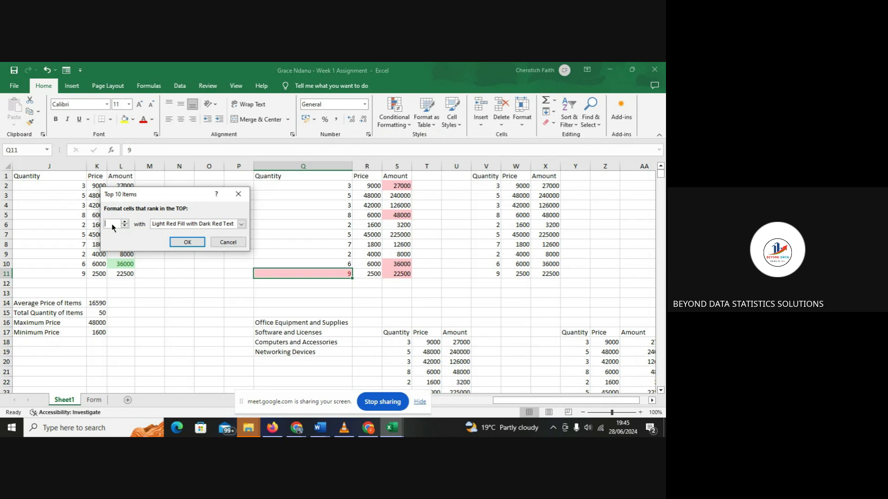
{"action": "left_click", "coordinate": [183, 245]}
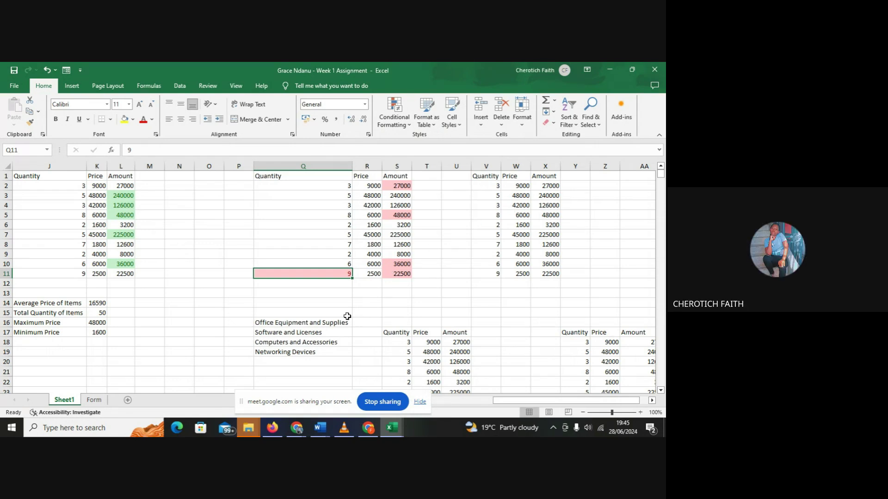
{"action": "left_click", "coordinate": [49, 71]}
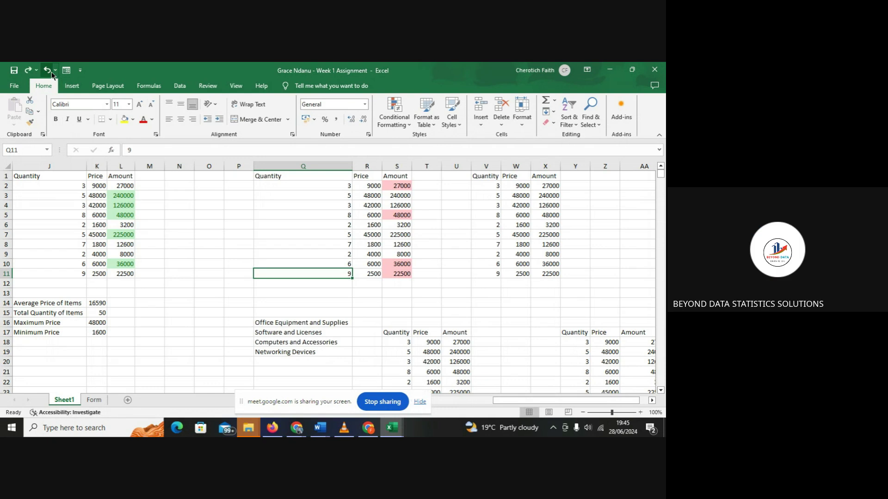
- Give X2:X11 a Top 3 Items rule with Yellow Fill with Dark Yellow Text
{"action": "left_click", "coordinate": [551, 184]}
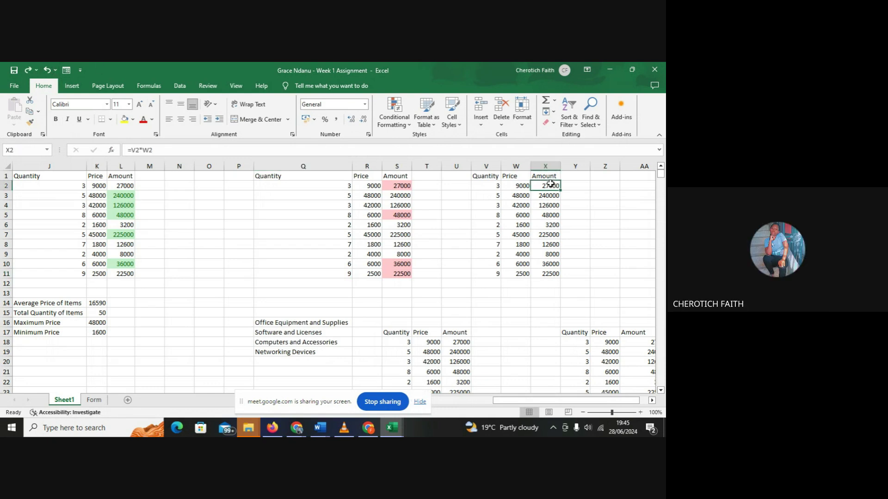
{"action": "left_click_drag", "start_coordinate": [551, 184], "coordinate": [552, 272]}
{"action": "left_click", "coordinate": [398, 126]}
{"action": "mouse_move", "coordinate": [418, 159]}
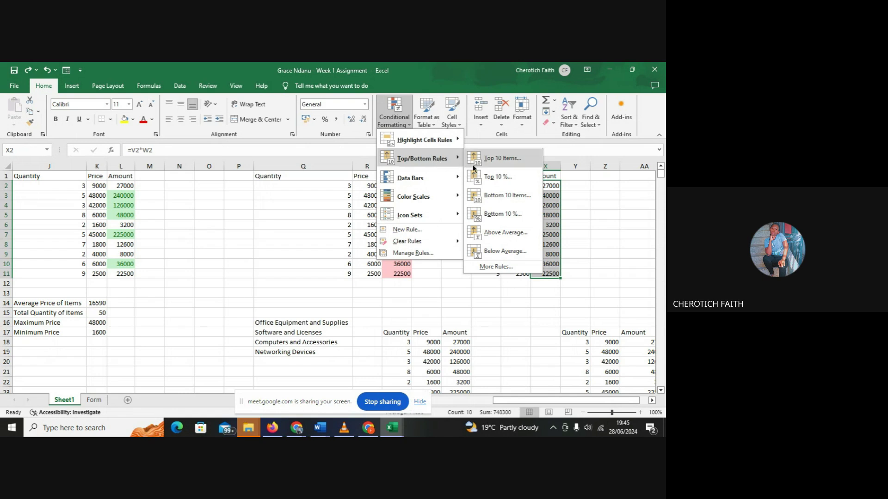
{"action": "left_click", "coordinate": [487, 158]}
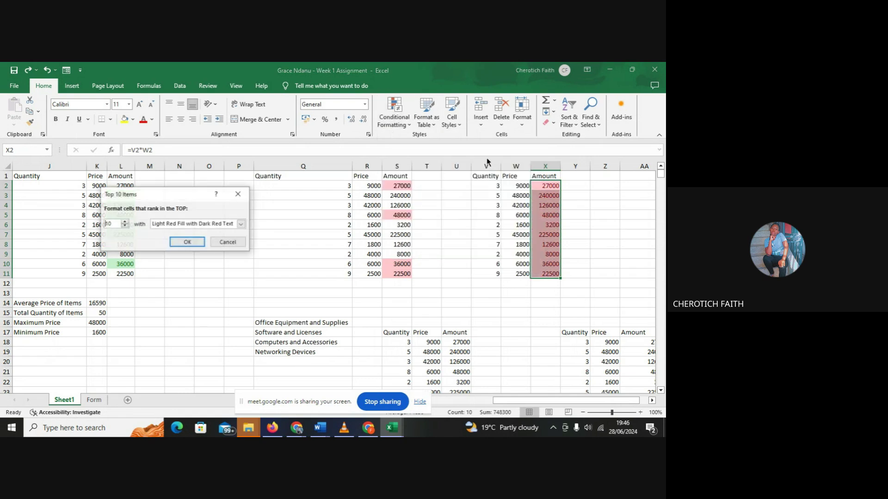
{"action": "left_click", "coordinate": [111, 224]}
{"action": "key", "text": "BackSpace"}
{"action": "key", "text": "BackSpace"}
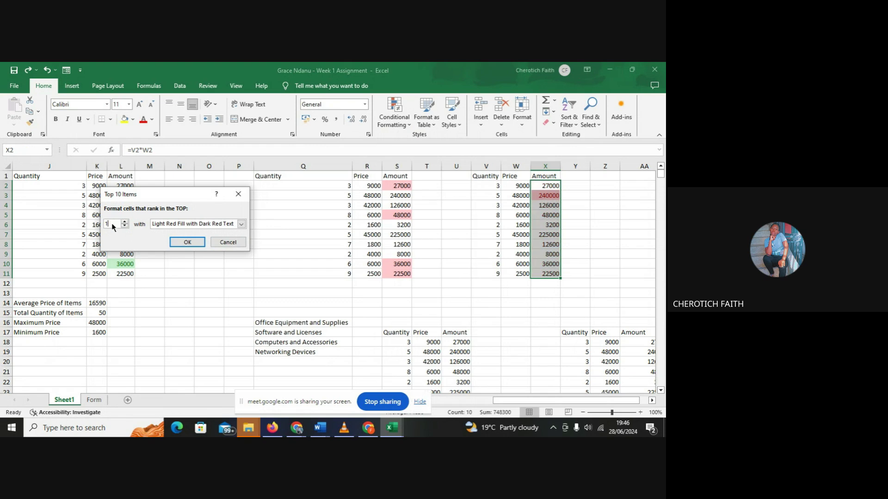
{"action": "type", "text": "3"}
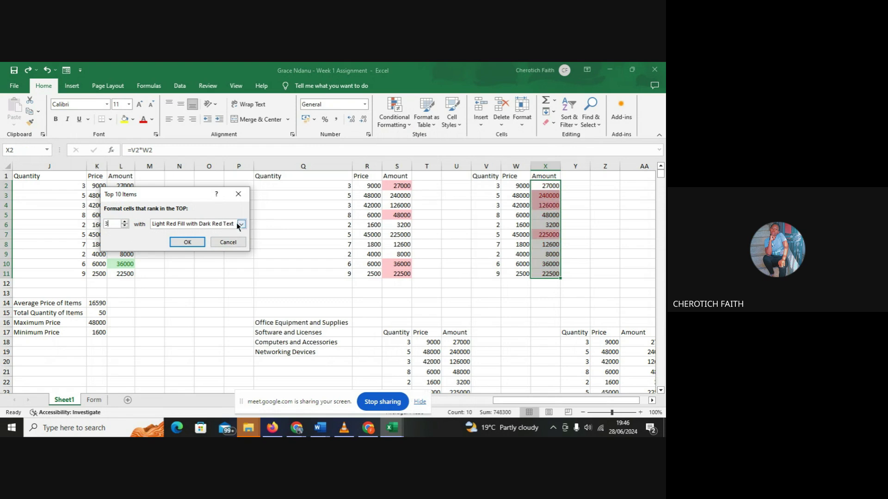
{"action": "left_click", "coordinate": [241, 224]}
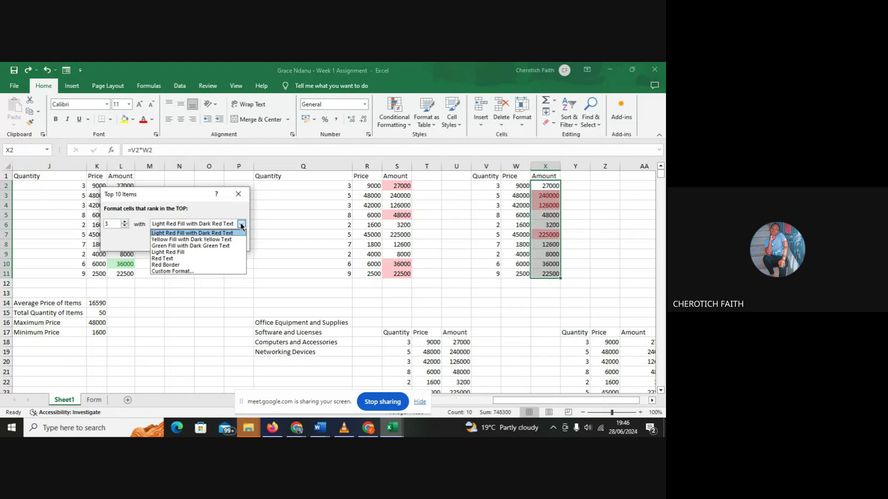
{"action": "left_click", "coordinate": [210, 240]}
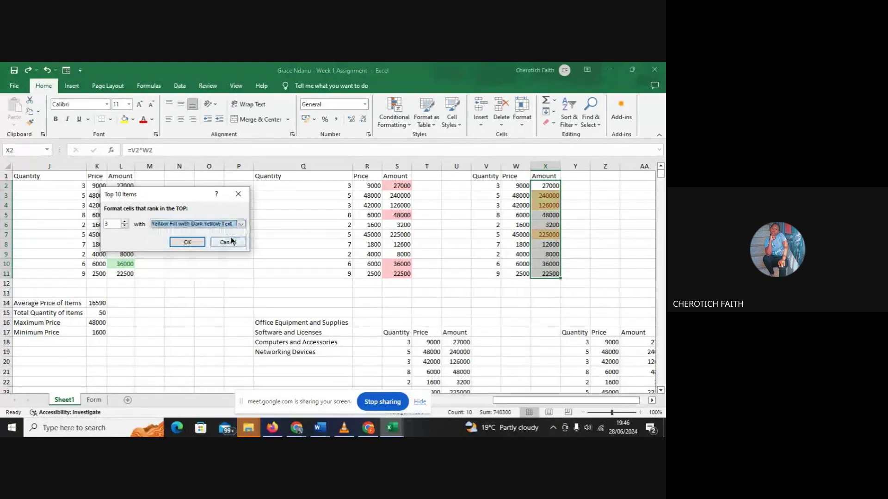
{"action": "left_click", "coordinate": [191, 244]}
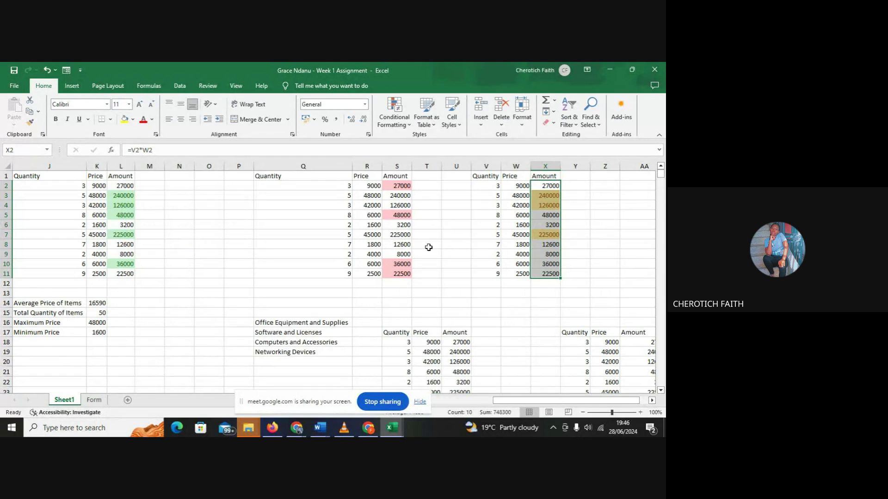
{"action": "left_click", "coordinate": [456, 265]}
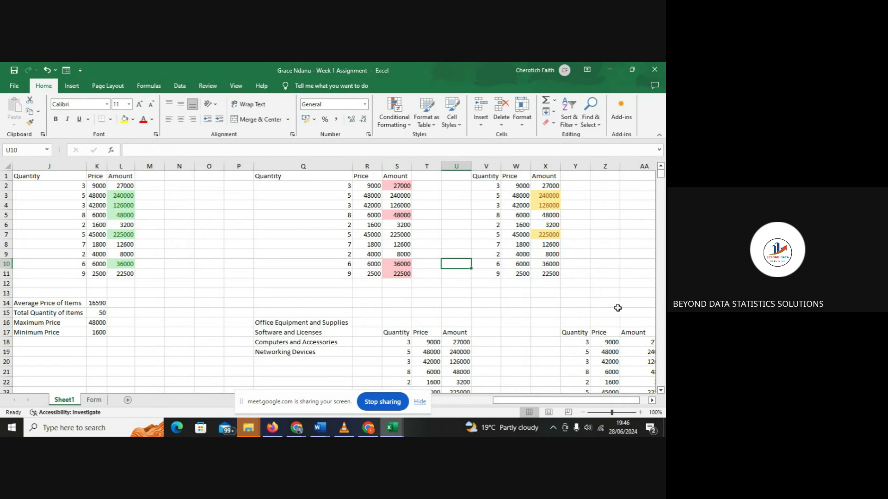
{"action": "right_click", "coordinate": [663, 180]}
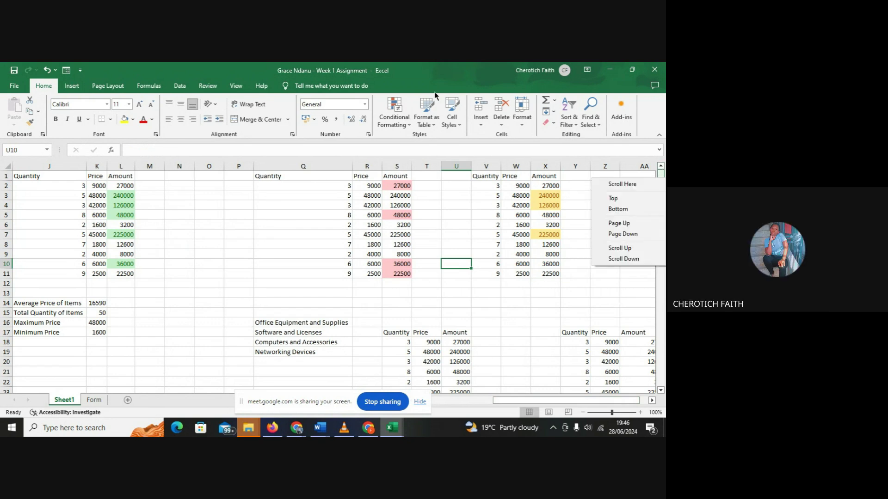
{"action": "left_click", "coordinate": [403, 121]}
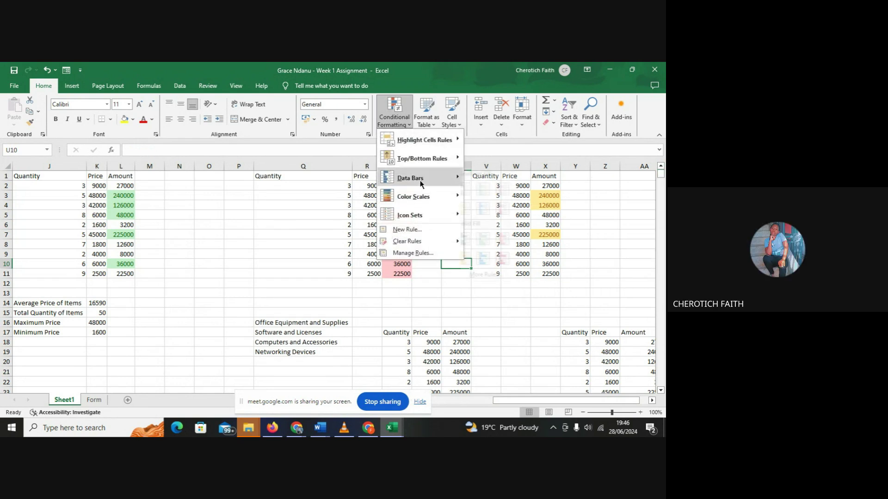
{"action": "mouse_move", "coordinate": [419, 181]}
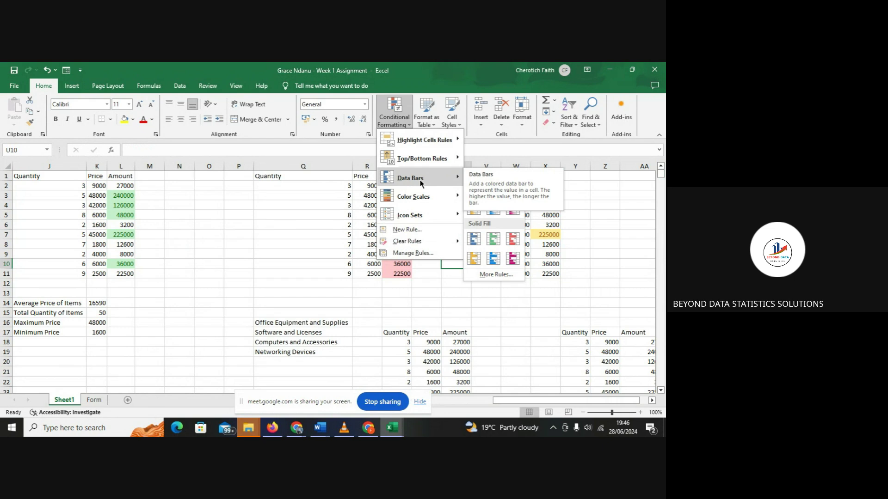
{"action": "left_click", "coordinate": [660, 178]}
- Apply Red Data Bar gradient fill to the Quantity values Q2:Q11
{"action": "left_click_drag", "start_coordinate": [660, 175], "coordinate": [661, 171]}
{"action": "left_click_drag", "start_coordinate": [344, 187], "coordinate": [343, 274]}
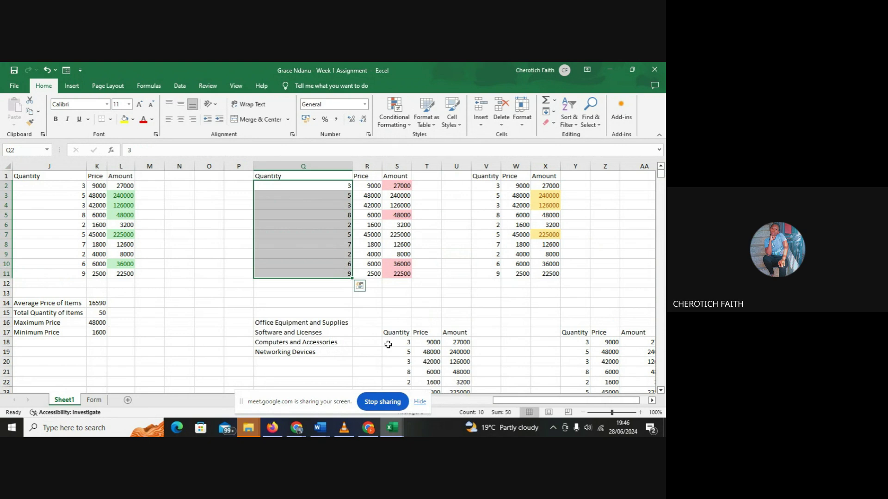
{"action": "left_click", "coordinate": [397, 122]}
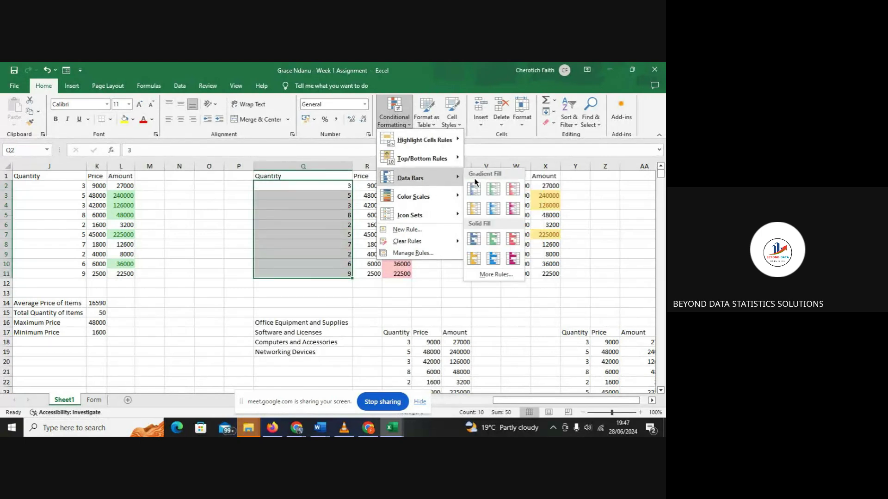
{"action": "left_click", "coordinate": [506, 192]}
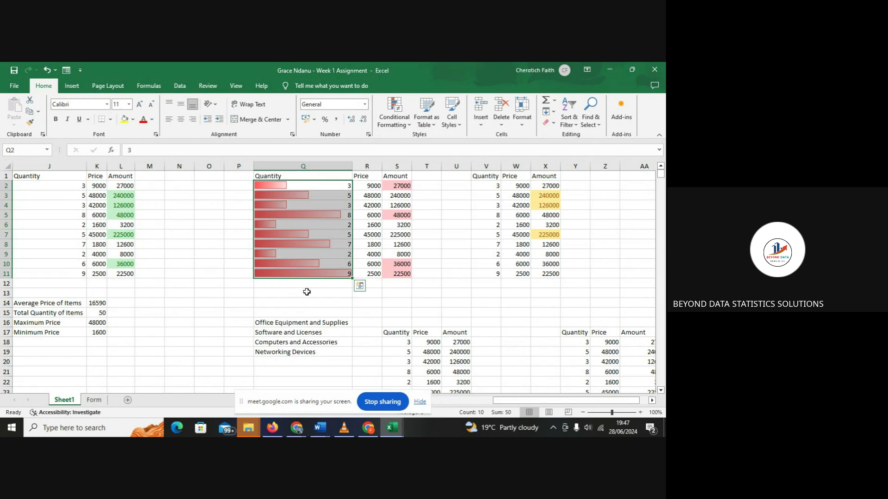
{"action": "left_click", "coordinate": [405, 302]}
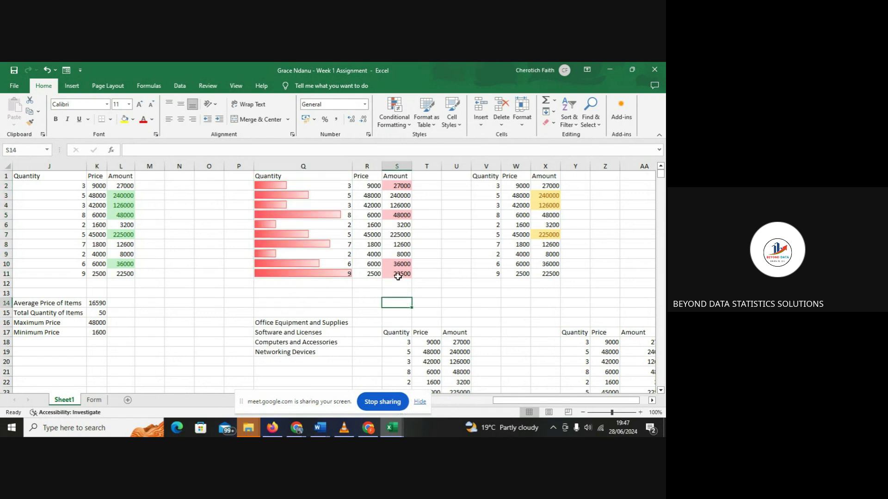
- Check the Amount formula in S4, then stop sharing the screen in Meet
{"action": "left_click", "coordinate": [387, 205]}
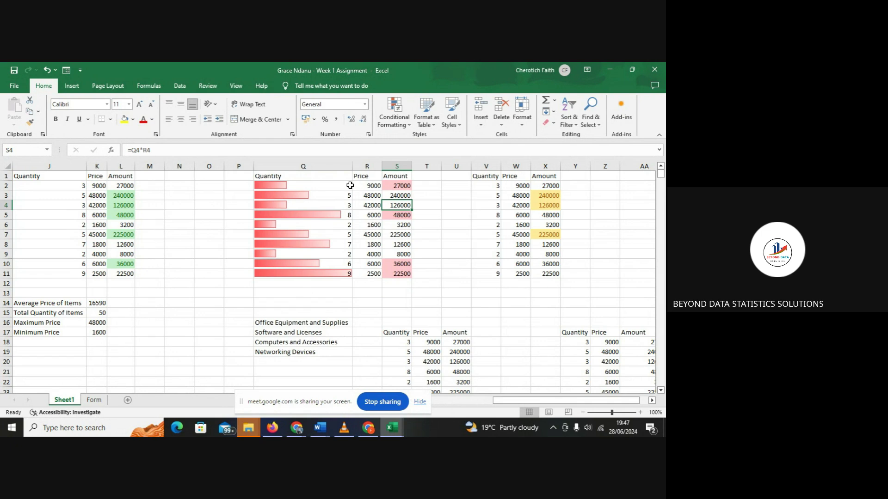
{"action": "left_click", "coordinate": [408, 124]}
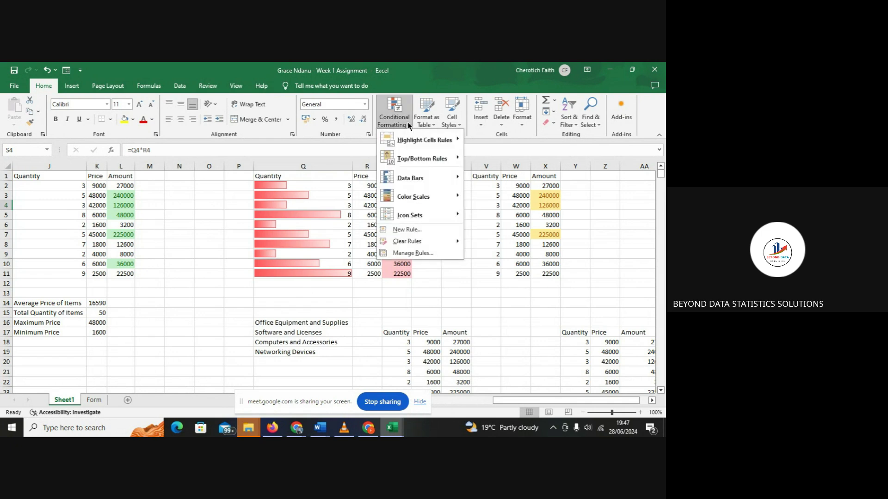
{"action": "left_click", "coordinate": [382, 402]}
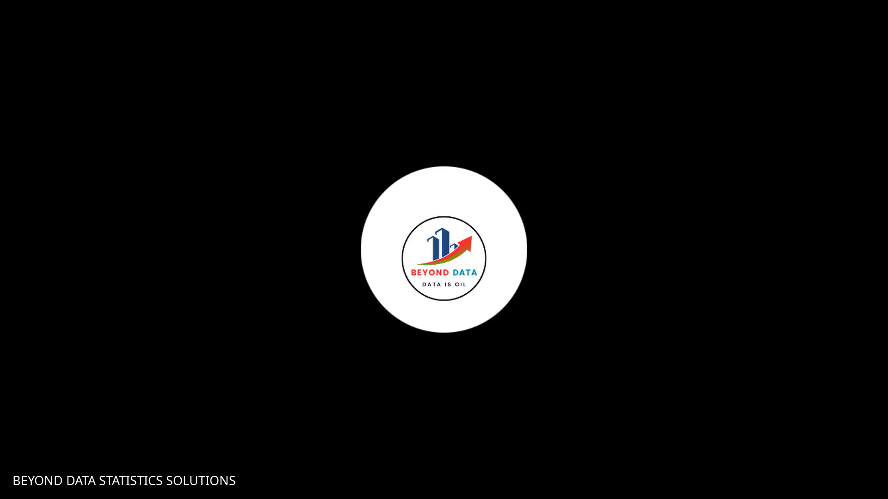